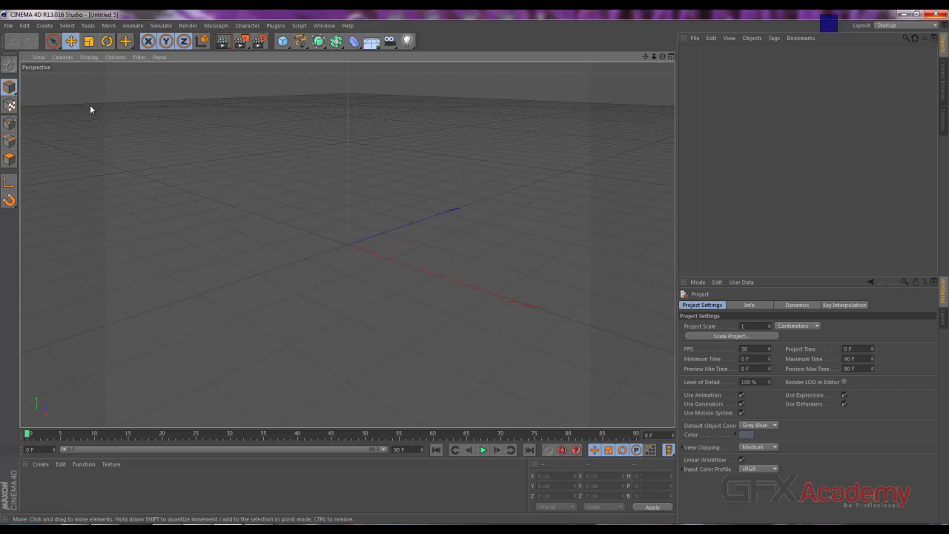
# Step: Import man_GFX.obj into a new project as Animation_Guy with the default Wavefront import settings
pyautogui.click(11, 25)
pyautogui.moveTo(9, 26)
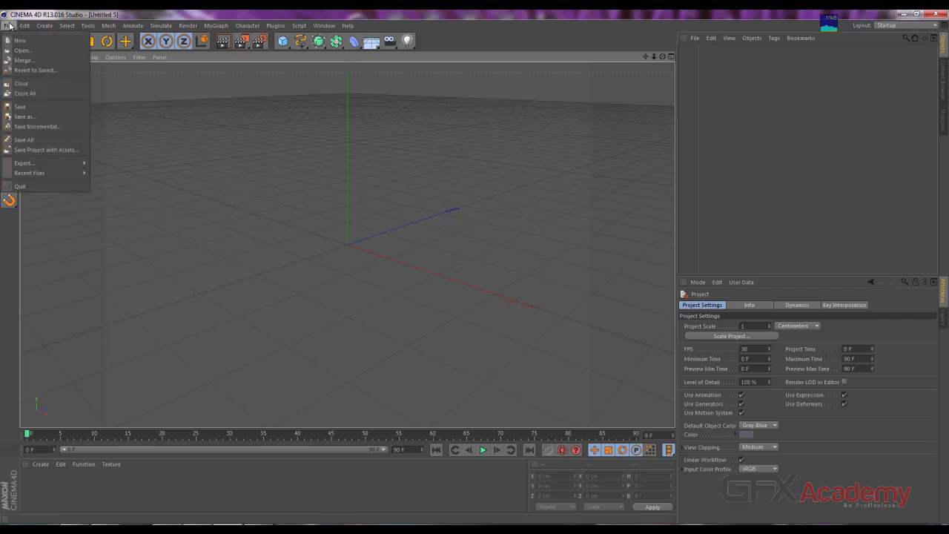
pyautogui.click(30, 53)
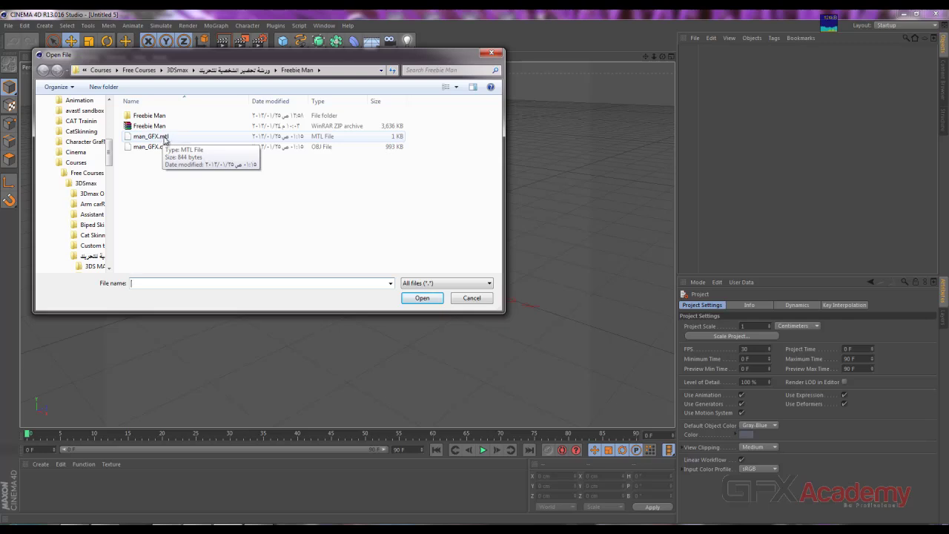
pyautogui.click(139, 151)
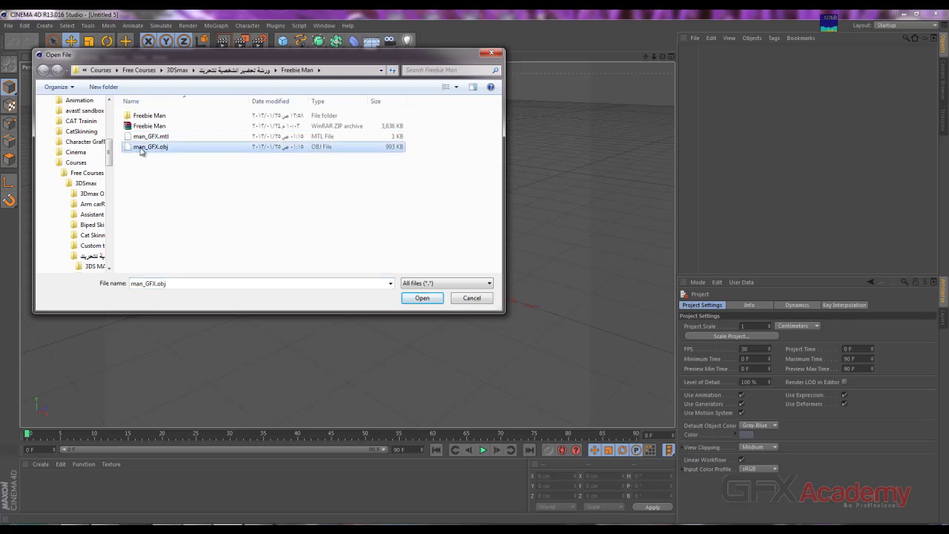
pyautogui.click(422, 299)
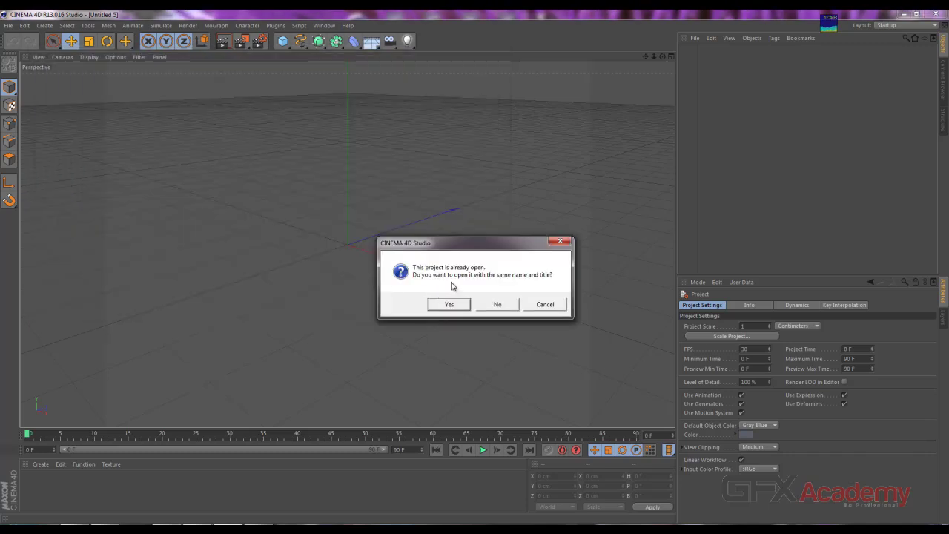
pyautogui.click(497, 307)
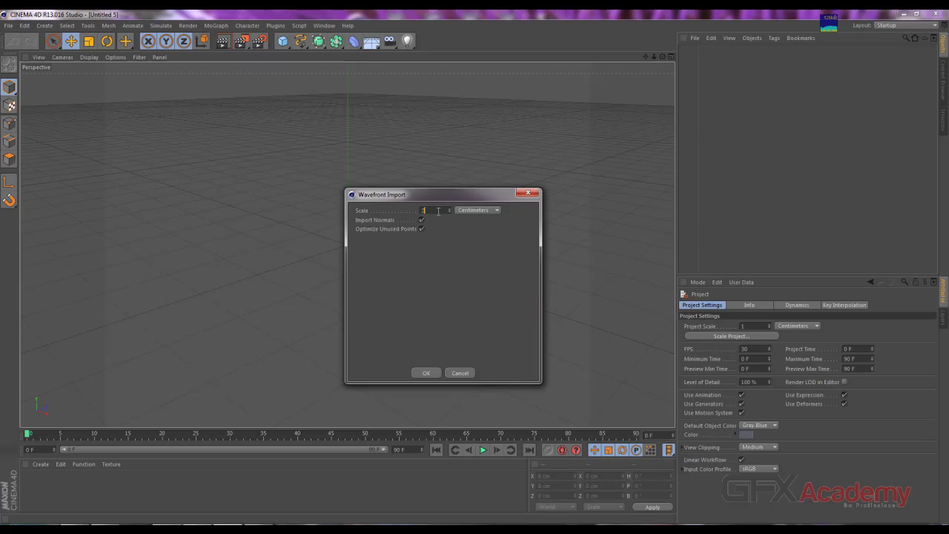
pyautogui.click(434, 373)
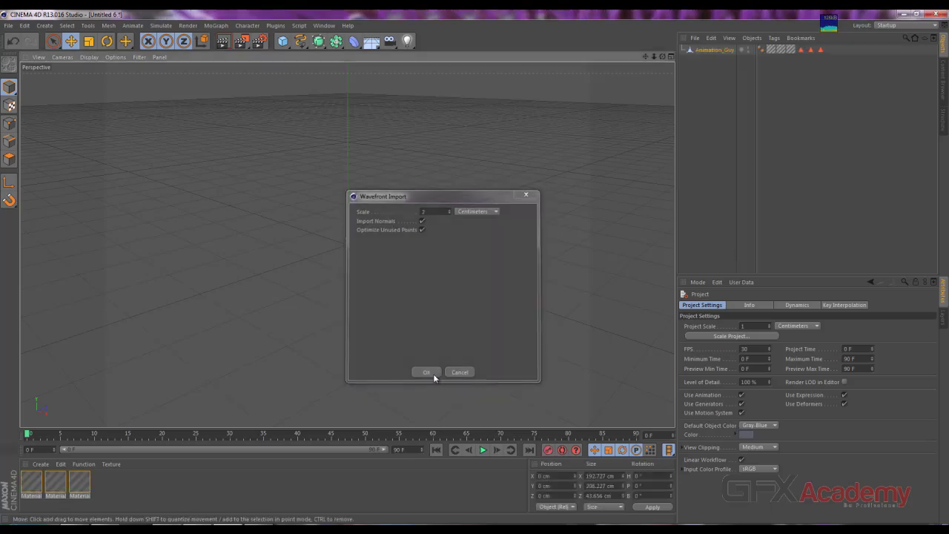
# Step: Reset Animation_Guy's PSR with Reset PSR so it sits at 0 cm on X, Y and Z
pyautogui.press('h')
pyautogui.moveTo(452, 296)
pyautogui.keyDown('alt'); pyautogui.mouseDown()
pyautogui.moveTo(324, 259)
pyautogui.moveTo(262, 215)
pyautogui.mouseUp(); pyautogui.keyUp('alt')
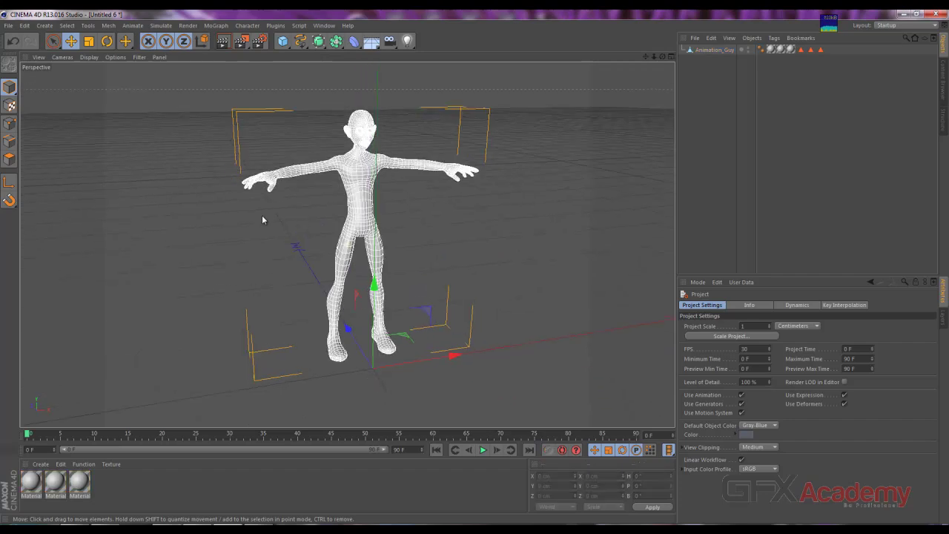
pyautogui.click(480, 230)
pyautogui.moveTo(481, 229)
pyautogui.keyDown('alt'); pyautogui.mouseDown()
pyautogui.moveTo(377, 208)
pyautogui.moveTo(371, 193)
pyautogui.moveTo(409, 240)
pyautogui.moveTo(363, 244)
pyautogui.mouseUp(); pyautogui.keyUp('alt')
pyautogui.click(372, 192)
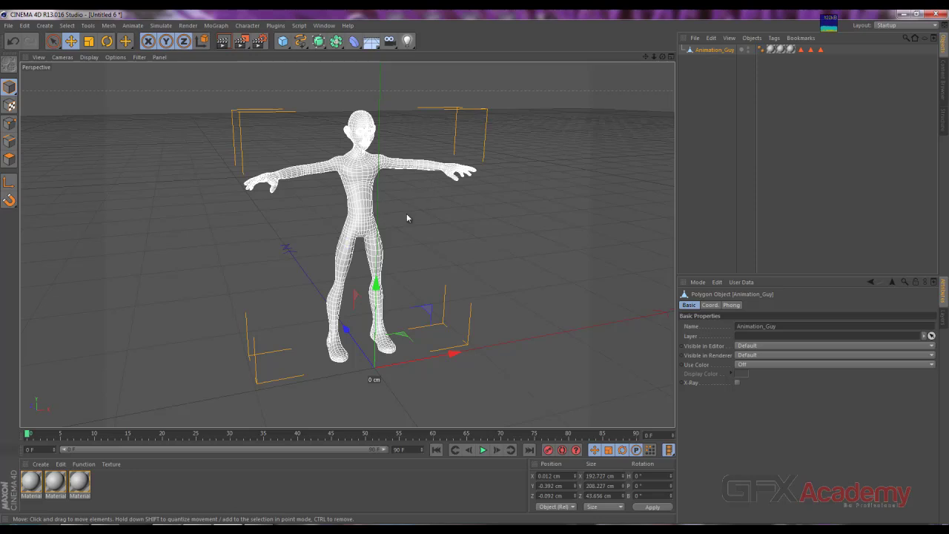
pyautogui.click(249, 27)
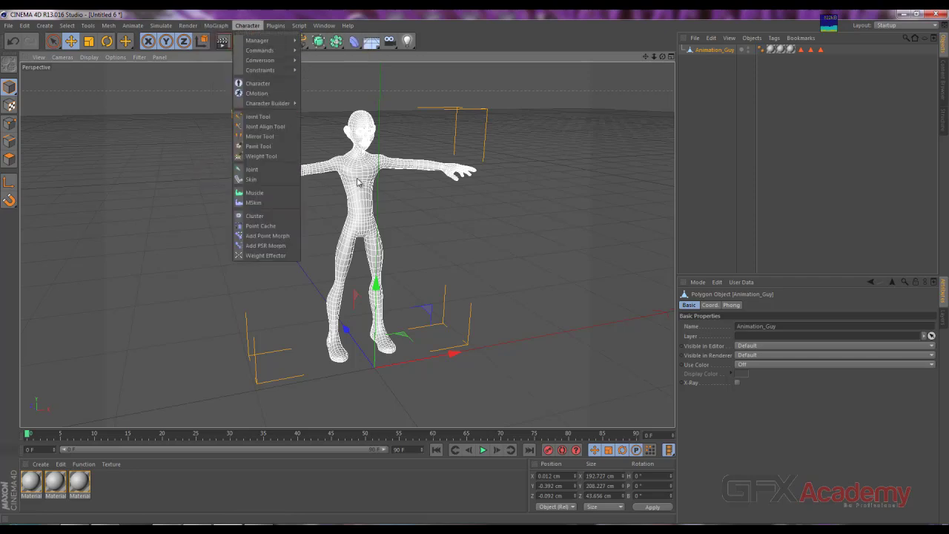
pyautogui.moveTo(261, 51)
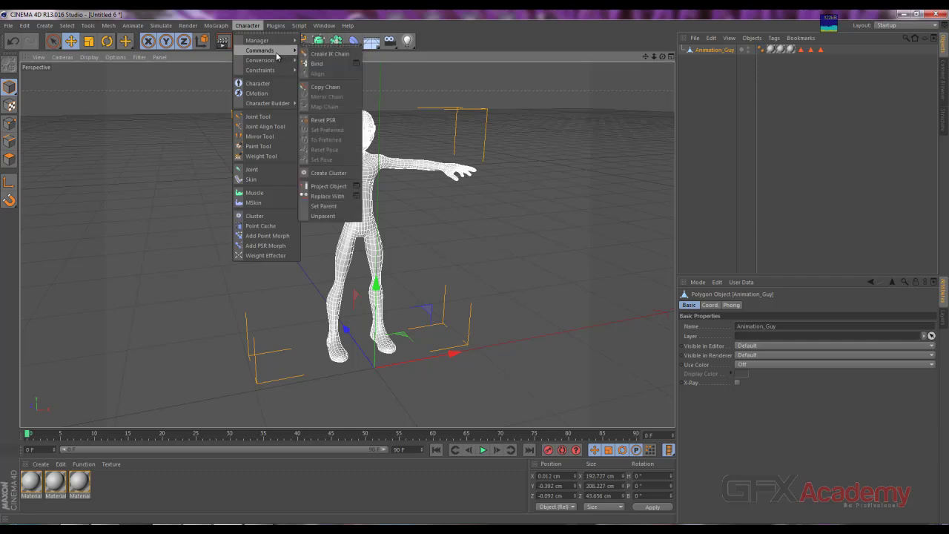
pyautogui.click(327, 121)
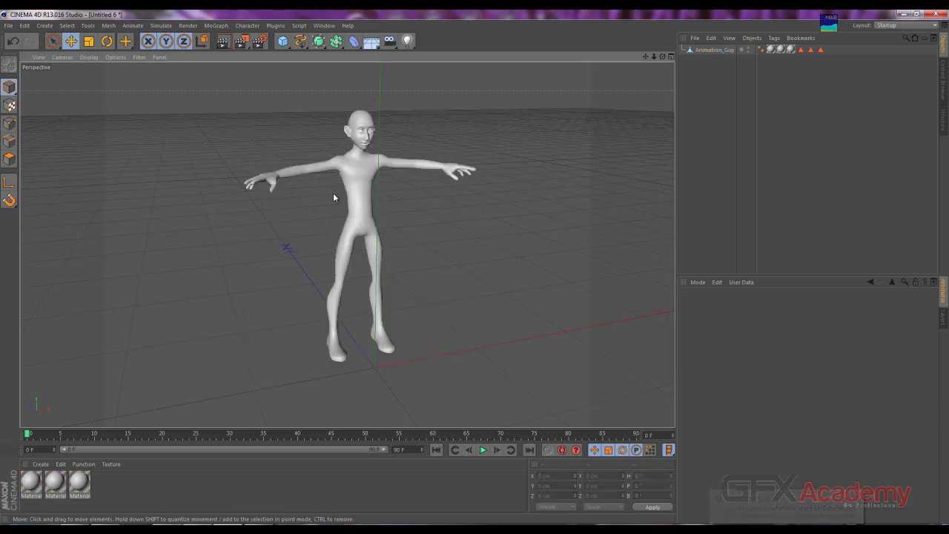
pyautogui.click(334, 194)
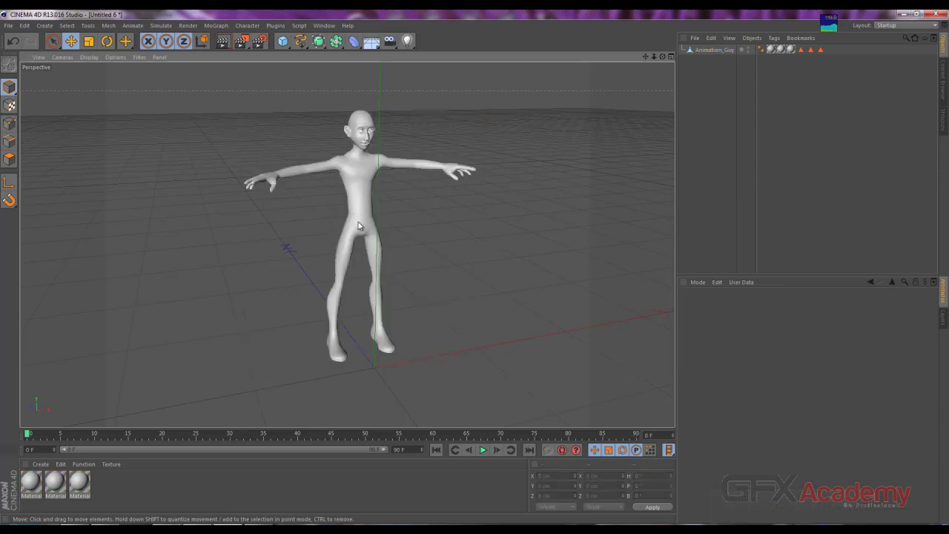
pyautogui.click(364, 175)
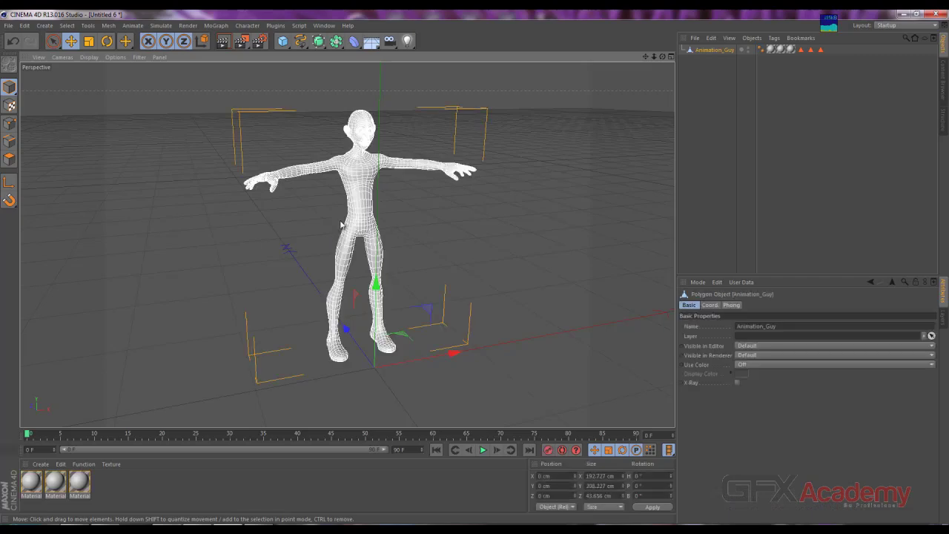
pyautogui.moveTo(377, 188)
pyautogui.keyDown('alt'); pyautogui.mouseDown()
pyautogui.moveTo(254, 190)
pyautogui.moveTo(479, 205)
pyautogui.moveTo(412, 216)
pyautogui.moveTo(456, 212)
pyautogui.mouseUp(); pyautogui.keyUp('alt')
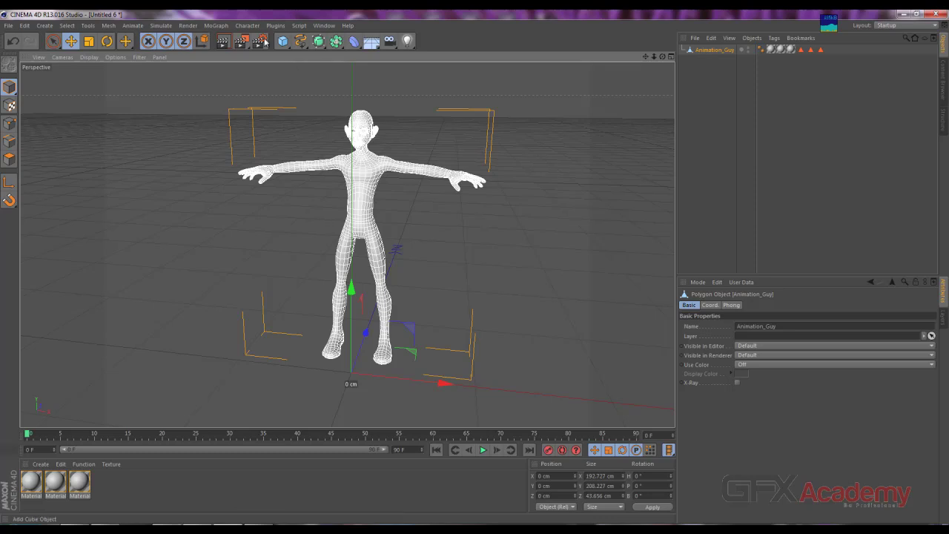
pyautogui.click(247, 25)
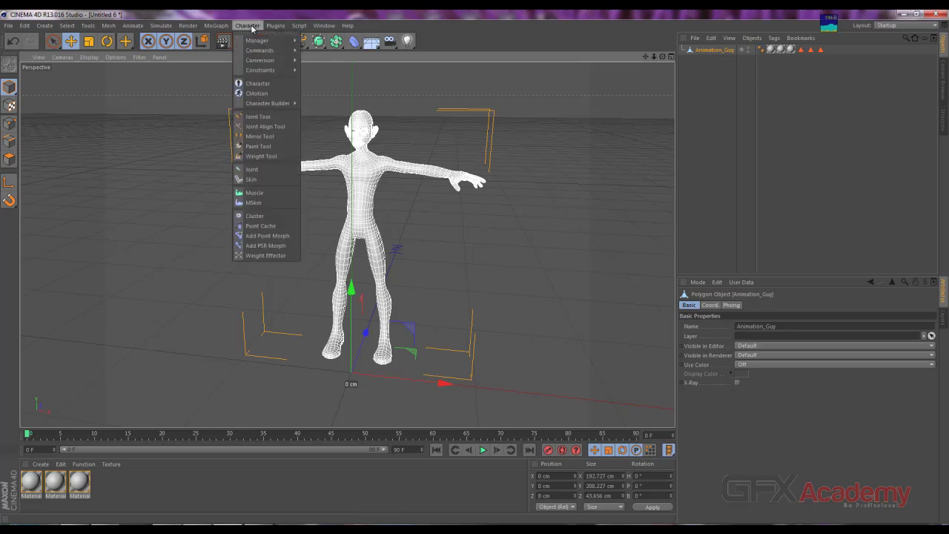
# Step: Add an Advanced Biped Character object and shift it about 30 cm along the Z axis
pyautogui.click(265, 86)
pyautogui.keyDown('alt'); pyautogui.moveTo(259, 87); pyautogui.dragTo(292, 335); pyautogui.keyUp('alt')
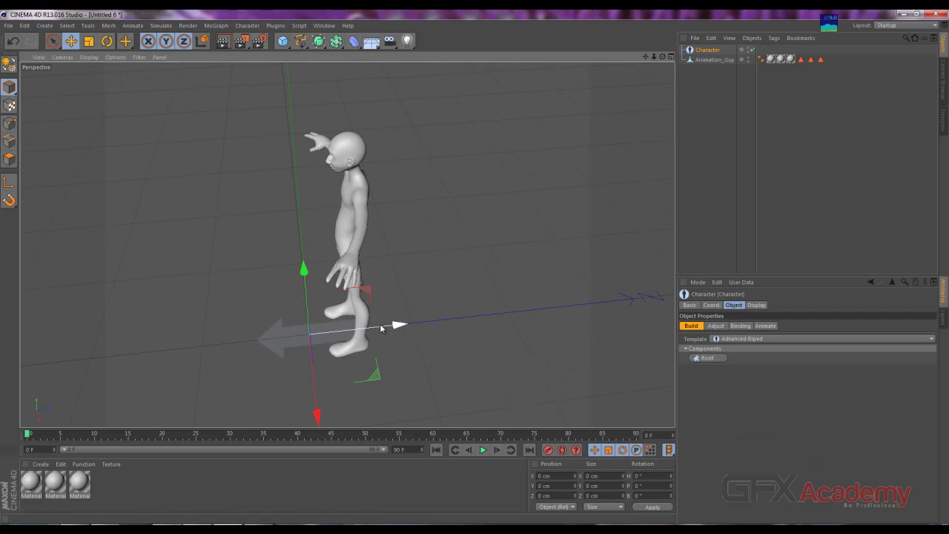
pyautogui.moveTo(383, 329); pyautogui.dragTo(405, 329)
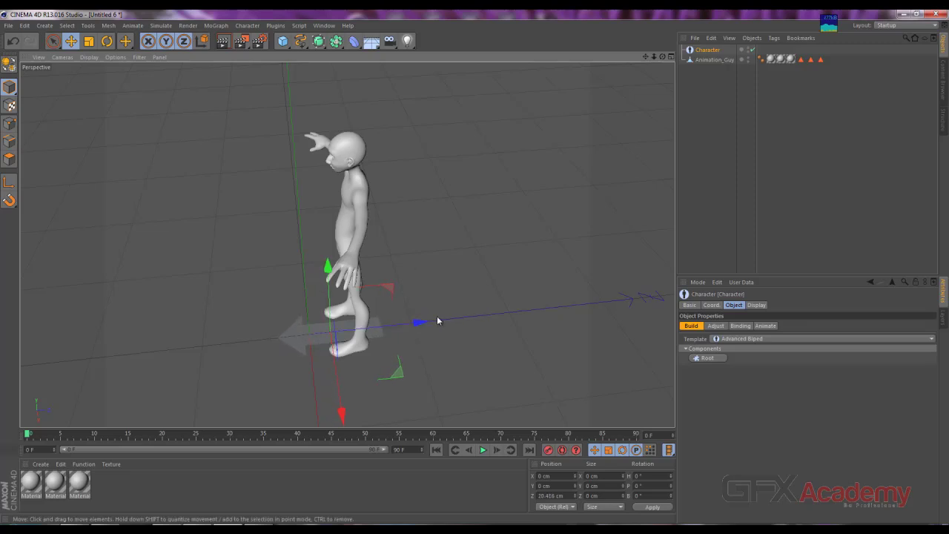
pyautogui.moveTo(421, 323); pyautogui.dragTo(431, 322)
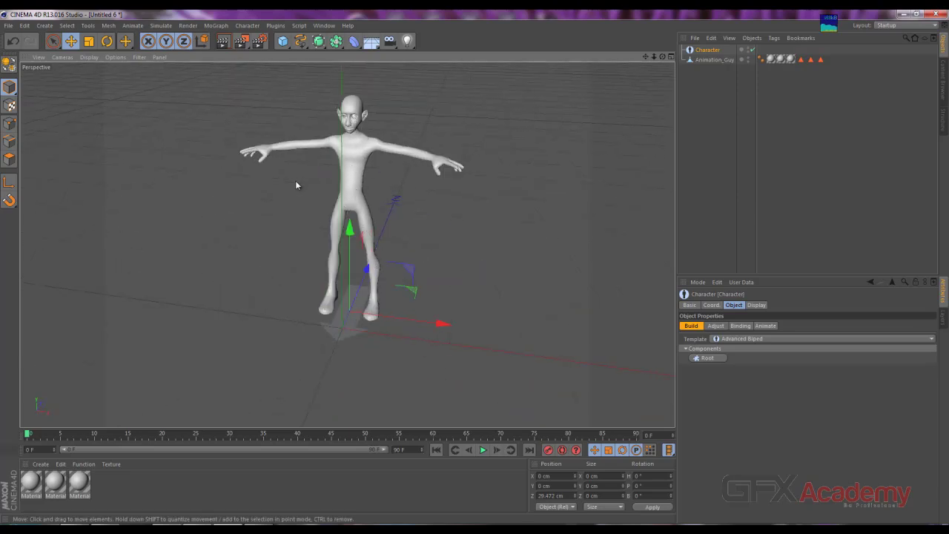
pyautogui.moveTo(295, 180)
pyautogui.keyDown('alt'); pyautogui.mouseDown()
pyautogui.moveTo(425, 291)
pyautogui.moveTo(251, 285)
pyautogui.mouseUp(); pyautogui.keyUp('alt')
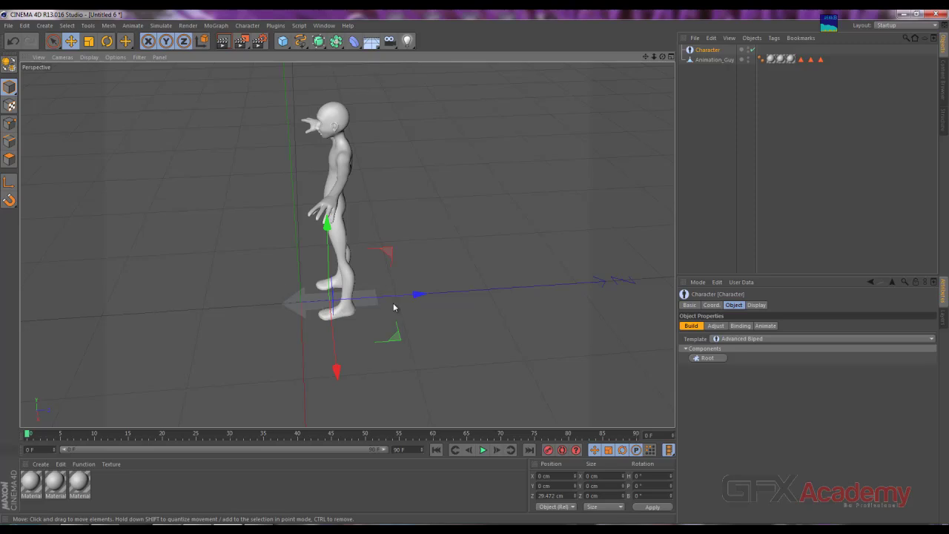
pyautogui.moveTo(411, 297); pyautogui.dragTo(407, 302)
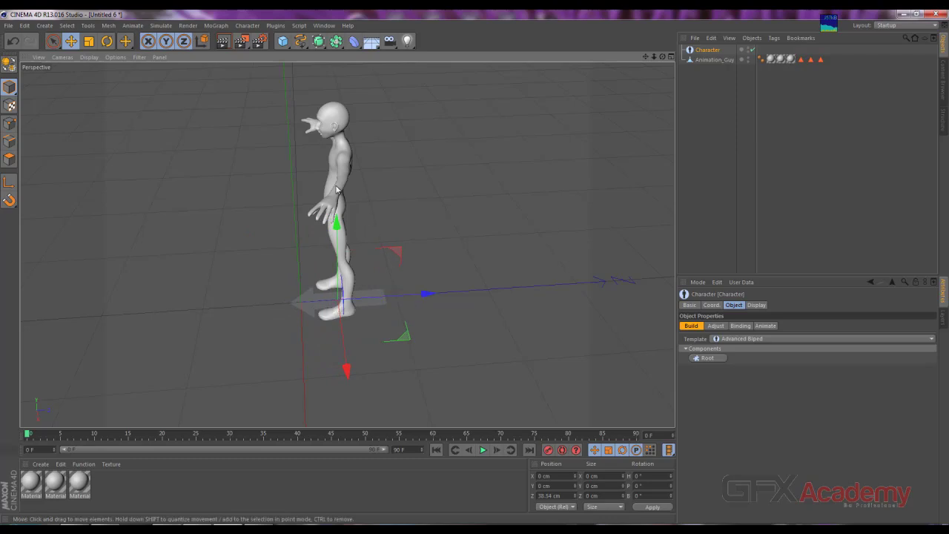
pyautogui.click(336, 191)
pyautogui.moveTo(205, 268)
pyautogui.keyDown('alt'); pyautogui.mouseDown()
pyautogui.moveTo(312, 314)
pyautogui.moveTo(244, 312)
pyautogui.mouseUp(); pyautogui.keyUp('alt')
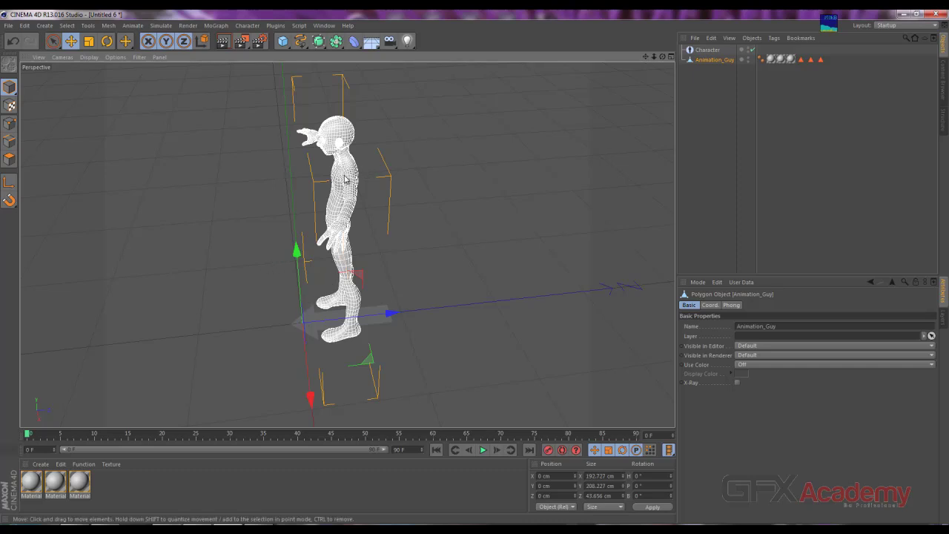
# Step: Centre Animation_Guy's axis on its geometry with Axis Center > Center Axis to
pyautogui.click(109, 26)
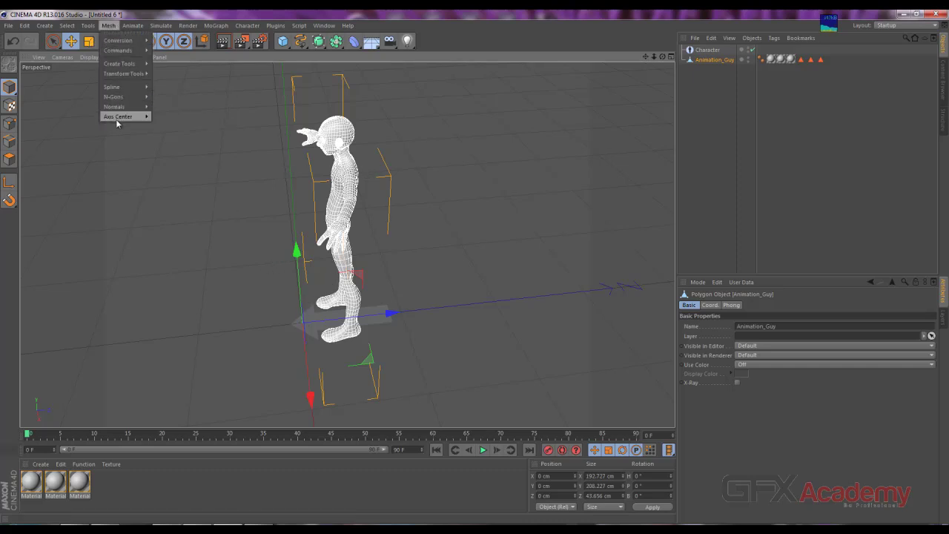
pyautogui.moveTo(118, 117)
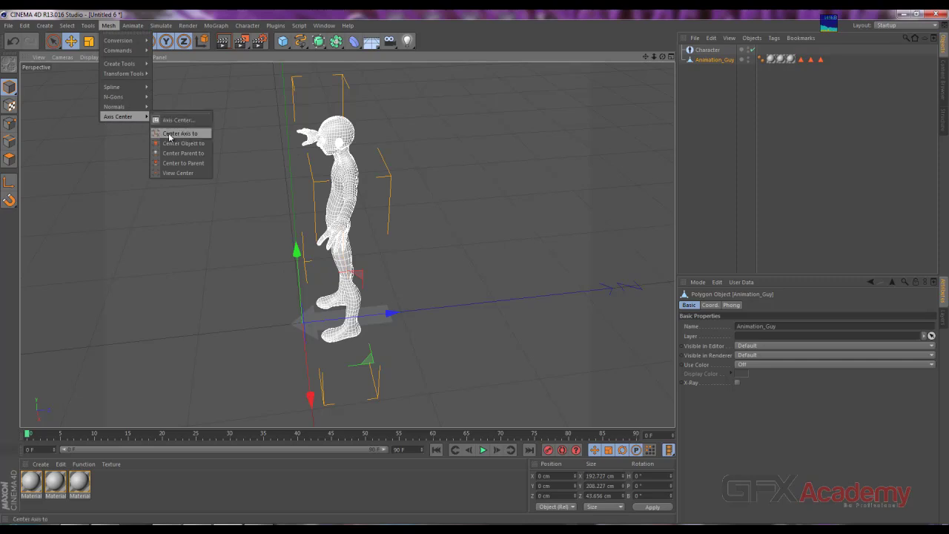
pyautogui.click(169, 135)
pyautogui.moveTo(196, 314)
pyautogui.keyDown('alt'); pyautogui.mouseDown()
pyautogui.moveTo(333, 271)
pyautogui.moveTo(409, 227)
pyautogui.mouseUp(); pyautogui.keyUp('alt')
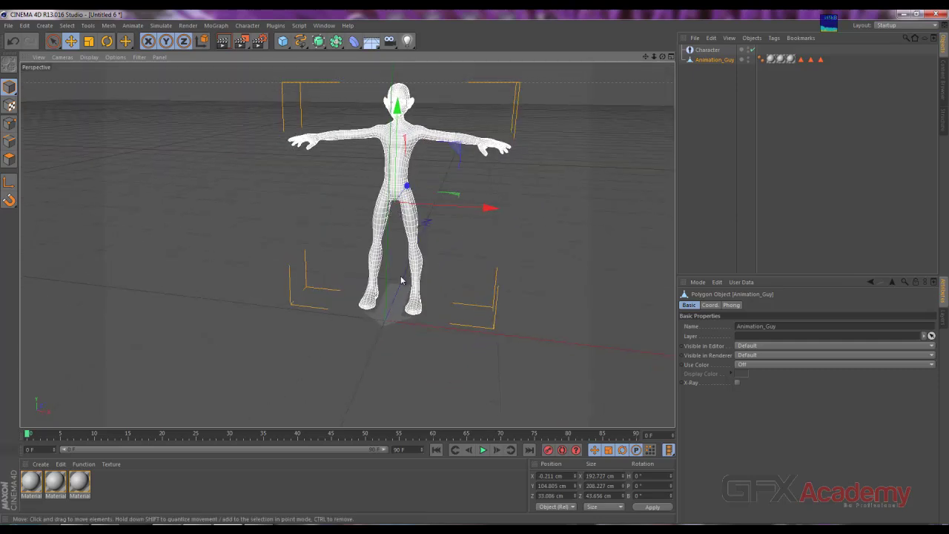
# Step: Select the Character object and review its Template list, keeping Advanced Biped
pyautogui.click(374, 311)
pyautogui.moveTo(373, 308)
pyautogui.keyDown('alt'); pyautogui.mouseDown()
pyautogui.moveTo(400, 338)
pyautogui.moveTo(329, 340)
pyautogui.mouseUp(); pyautogui.keyUp('alt')
pyautogui.keyDown('alt'); pyautogui.moveTo(352, 294); pyautogui.dragTo(302, 305); pyautogui.keyUp('alt')
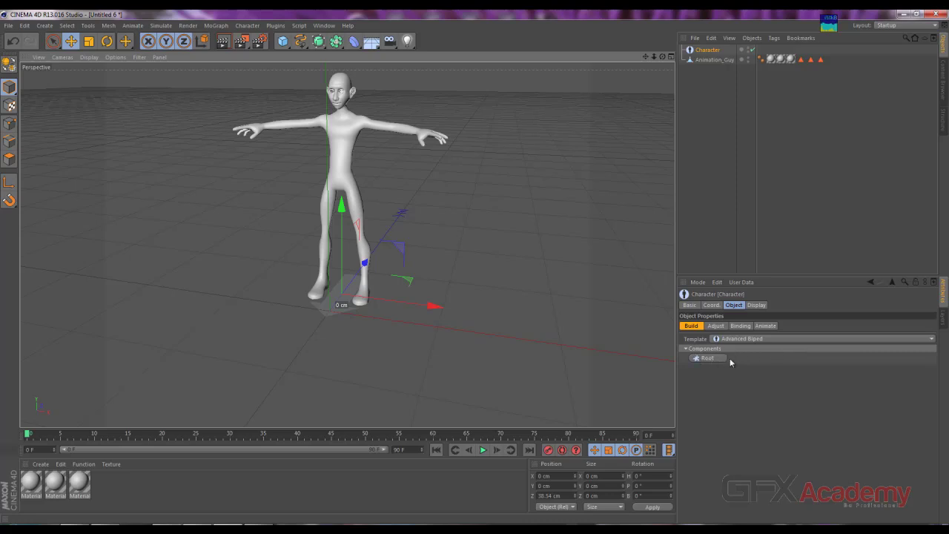
pyautogui.click(753, 339)
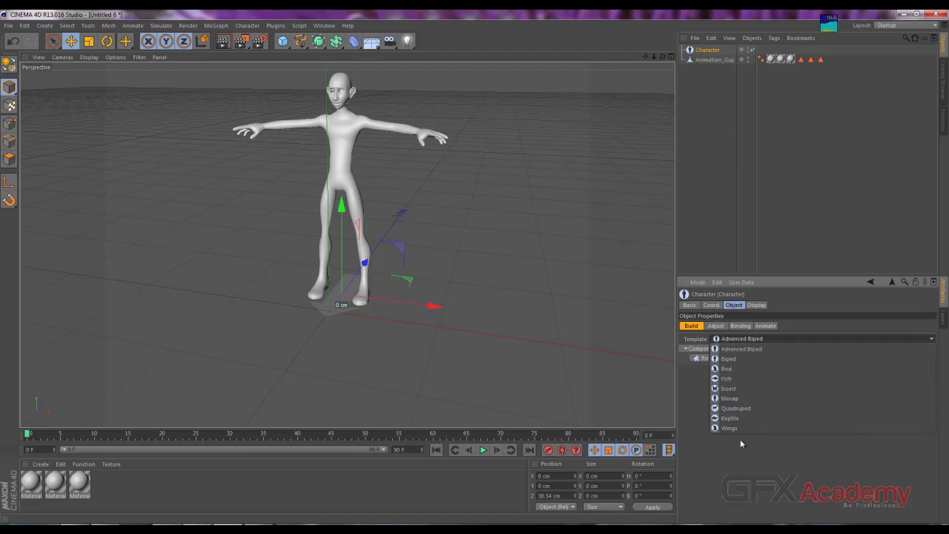
pyautogui.click(735, 340)
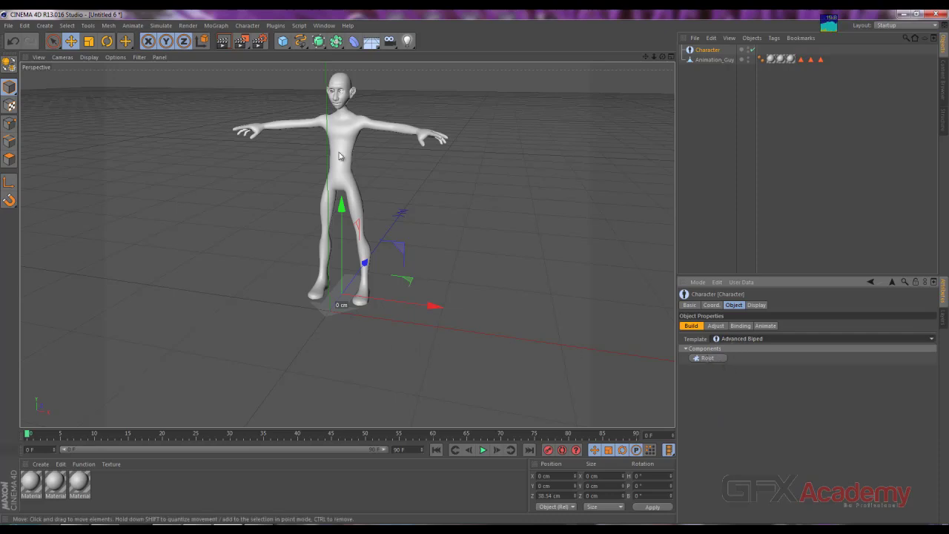
pyautogui.click(367, 140)
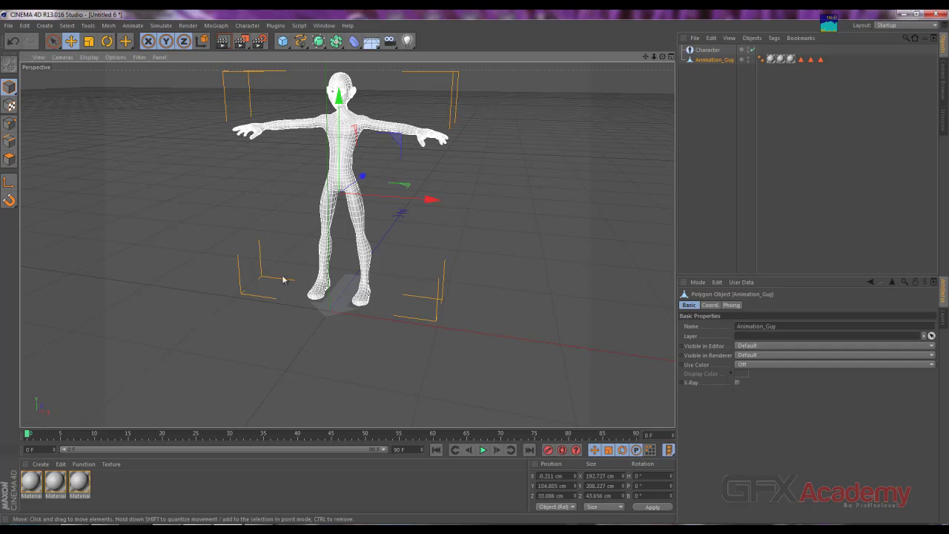
pyautogui.click(351, 295)
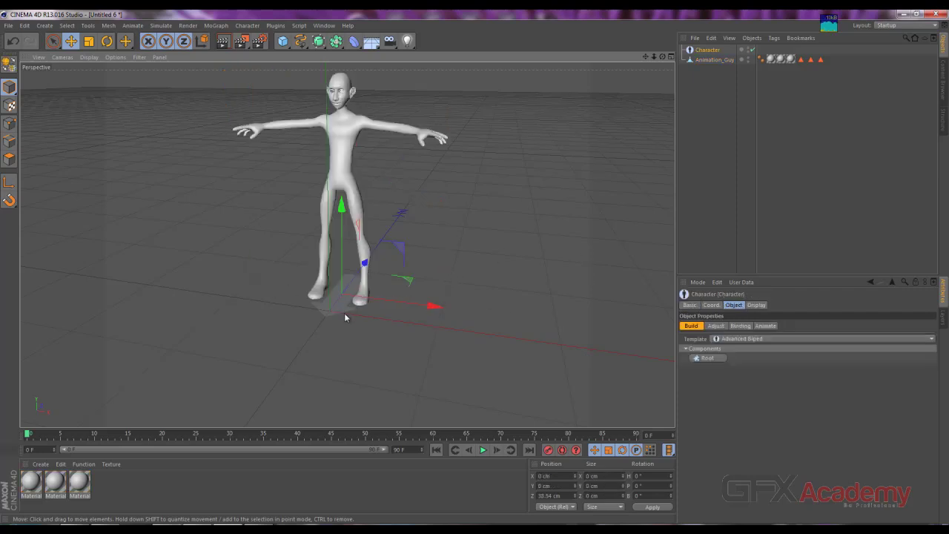
pyautogui.click(353, 141)
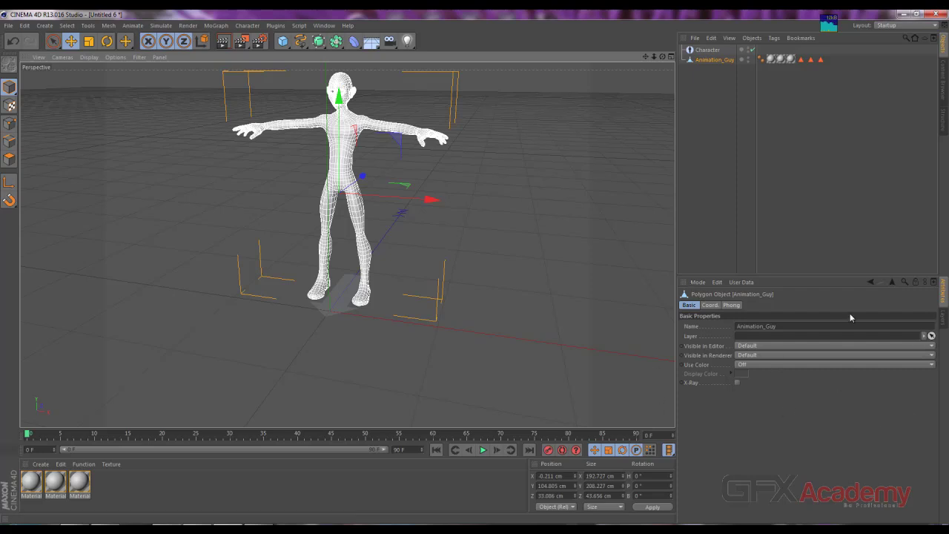
# Step: Change the mesh's name in the Attributes Name field from Animation_Guy to GFX_Man
pyautogui.click(788, 326)
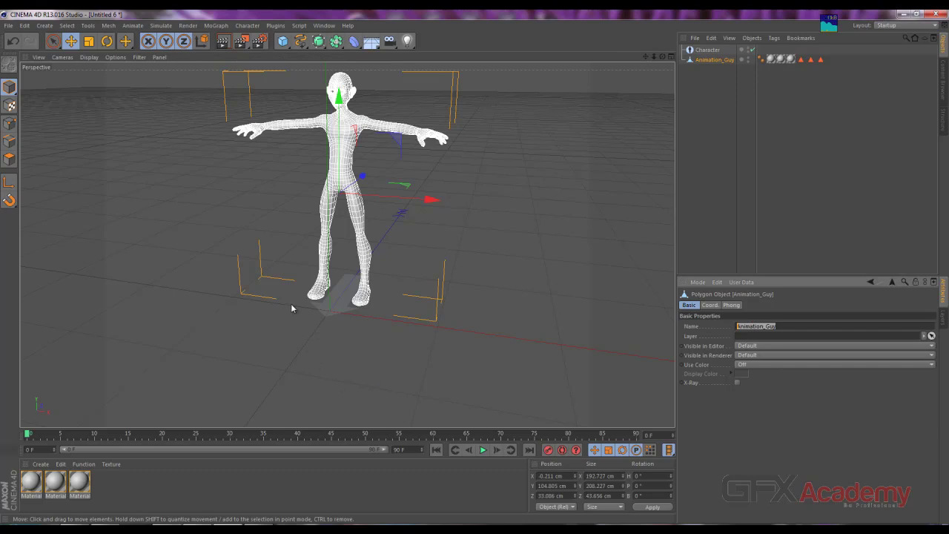
pyautogui.press('Return')
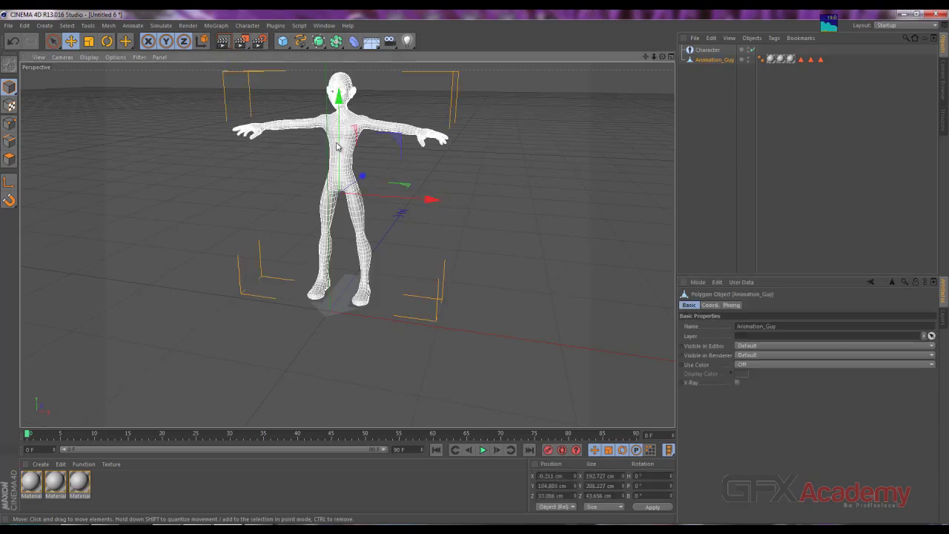
pyautogui.doubleClick(770, 327)
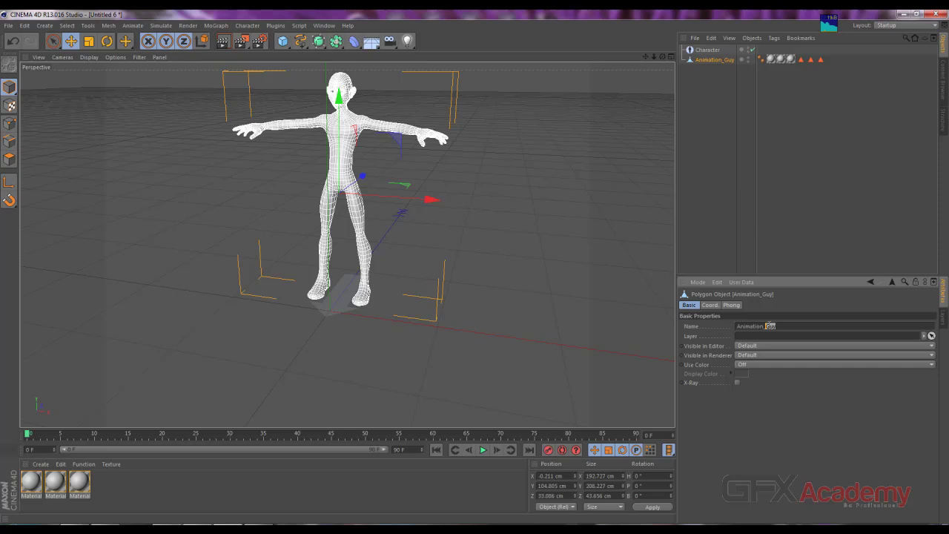
pyautogui.click(770, 326)
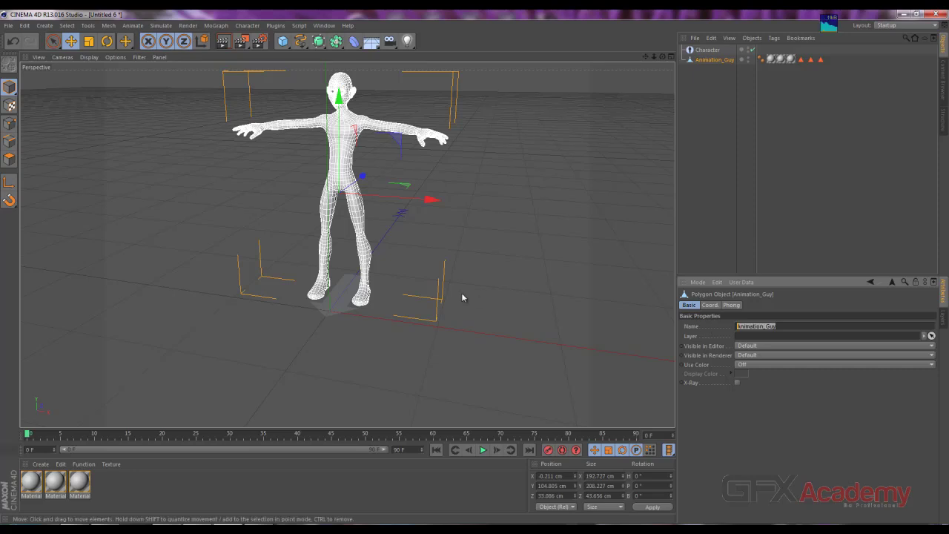
pyautogui.write('GFX_Man')
pyautogui.press('Return')
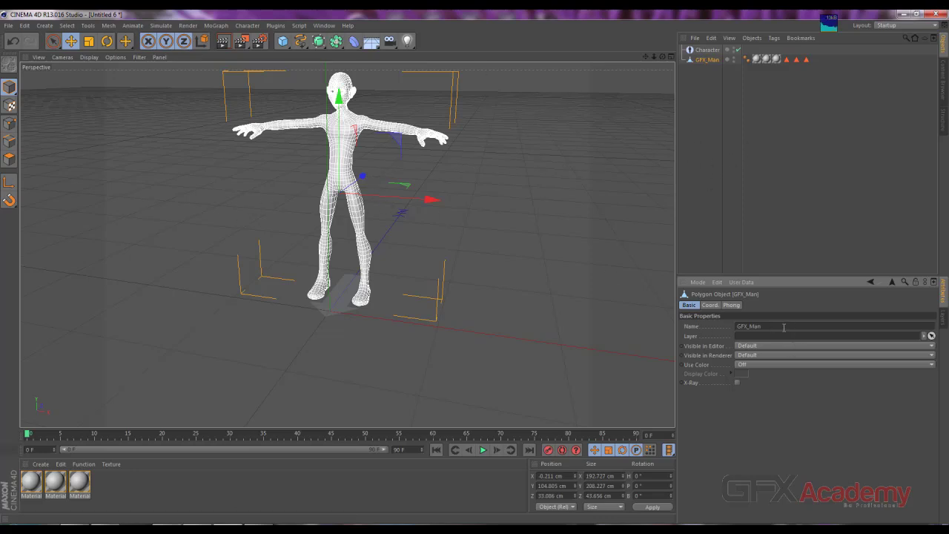
# Step: Pan and orbit around GFX_Man to a three-quarter view beside the Advanced Biped Character
pyautogui.moveTo(784, 327); pyautogui.dragTo(737, 326)
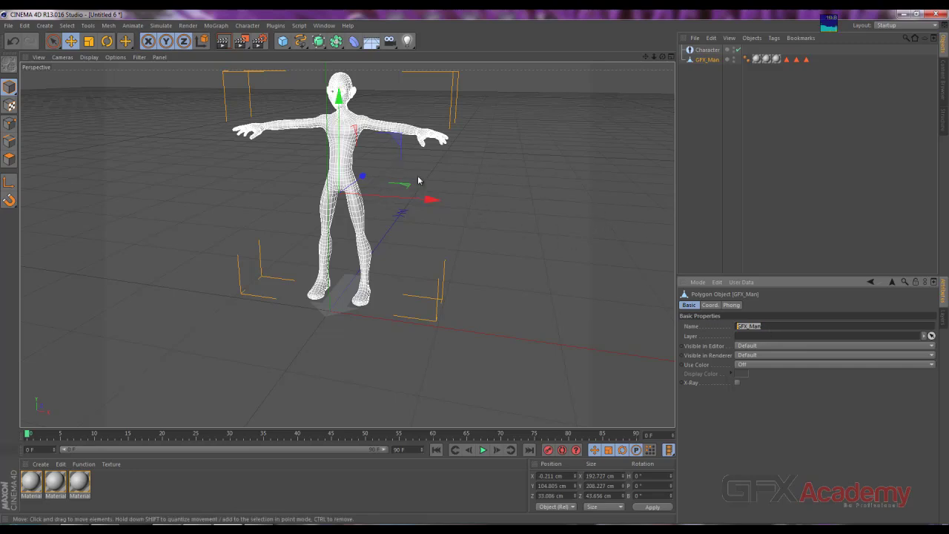
pyautogui.keyDown('alt'); pyautogui.moveTo(392, 189); pyautogui.dragTo(395, 247, button='middle'); pyautogui.keyUp('alt')
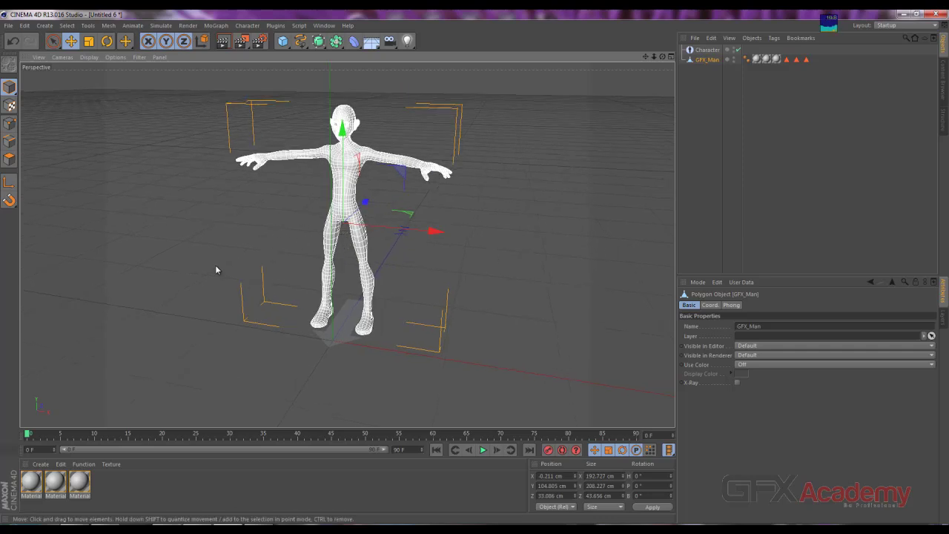
pyautogui.moveTo(157, 250)
pyautogui.keyDown('alt'); pyautogui.mouseDown()
pyautogui.moveTo(315, 257)
pyautogui.moveTo(348, 244)
pyautogui.moveTo(104, 241)
pyautogui.moveTo(172, 251)
pyautogui.mouseUp(); pyautogui.keyUp('alt')
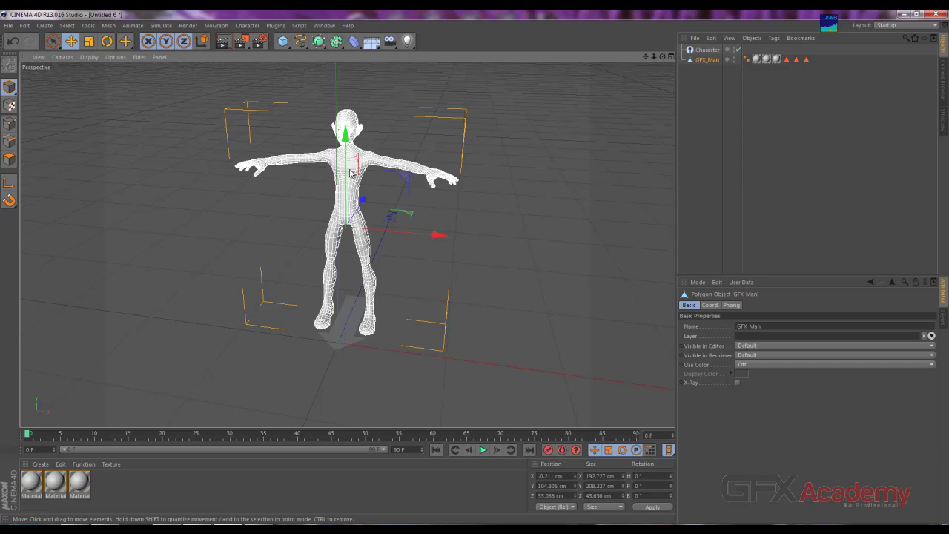
pyautogui.moveTo(761, 326); pyautogui.dragTo(719, 326)
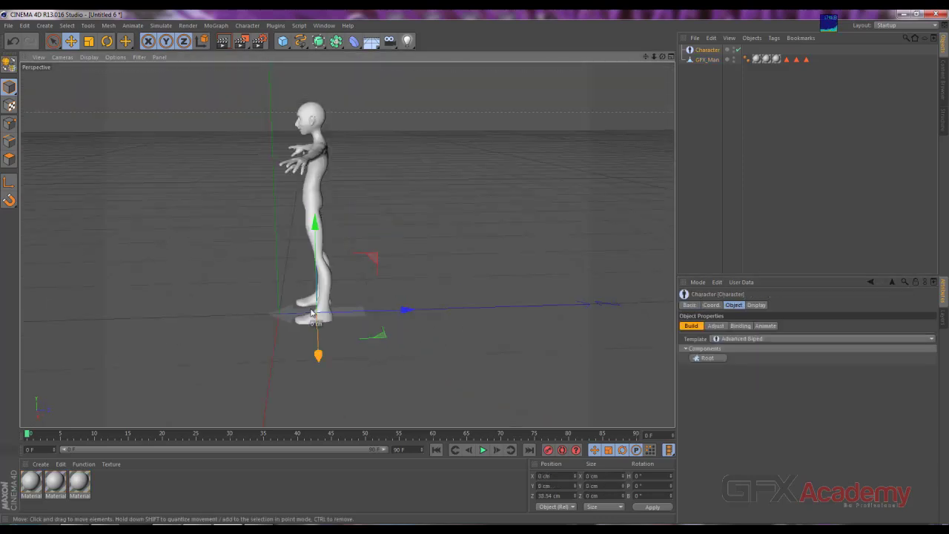
pyautogui.keyDown('alt'); pyautogui.moveTo(212, 296); pyautogui.dragTo(264, 311); pyautogui.keyUp('alt')
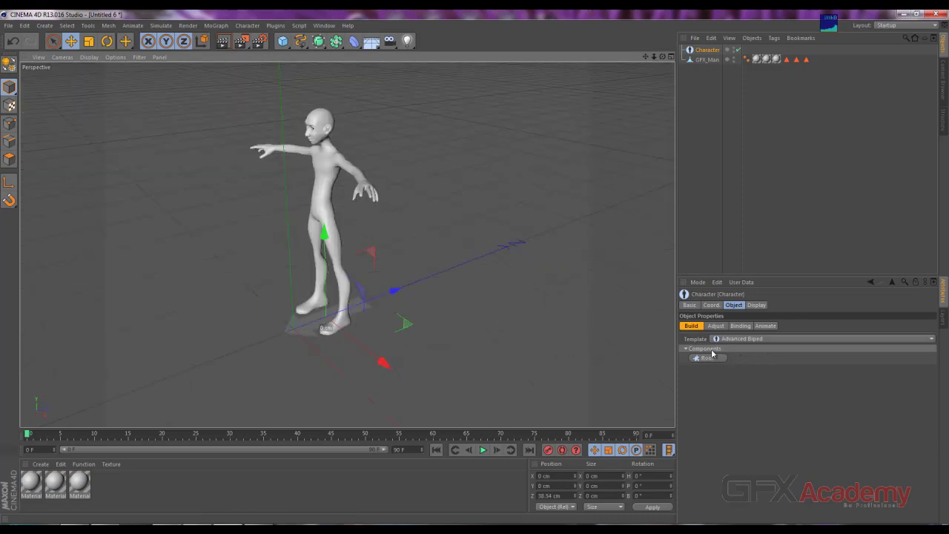
# Step: Review the Adjust, Binding and Animate tabs, then add a Root component from Build
pyautogui.click(716, 327)
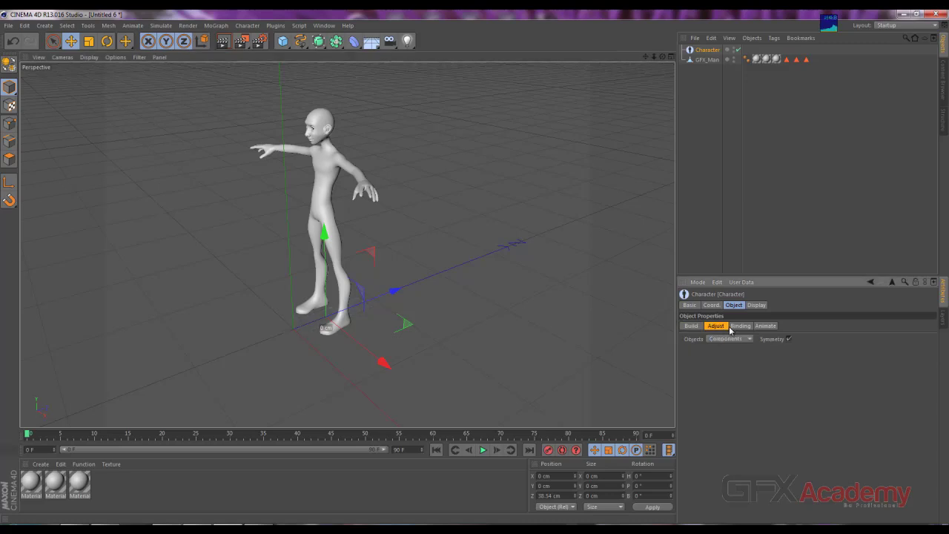
pyautogui.click(741, 327)
pyautogui.click(764, 327)
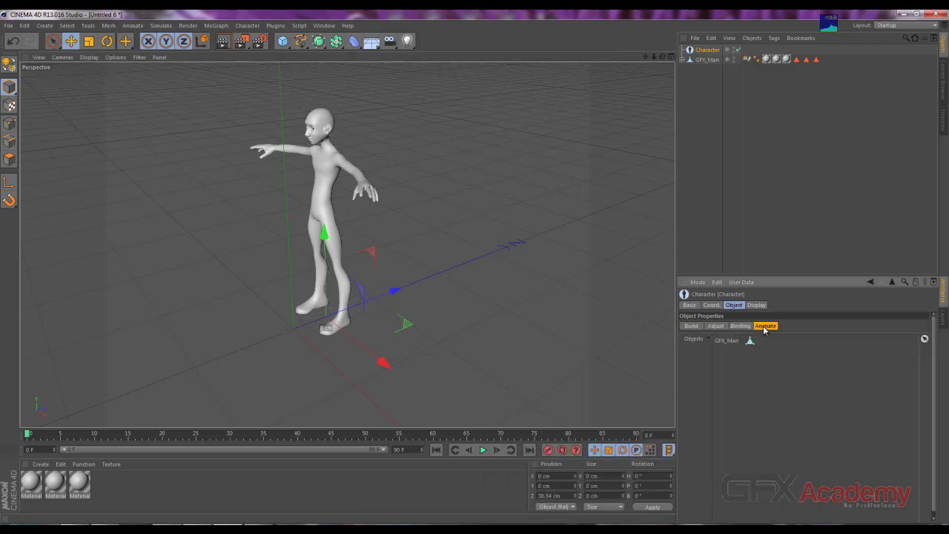
pyautogui.click(692, 326)
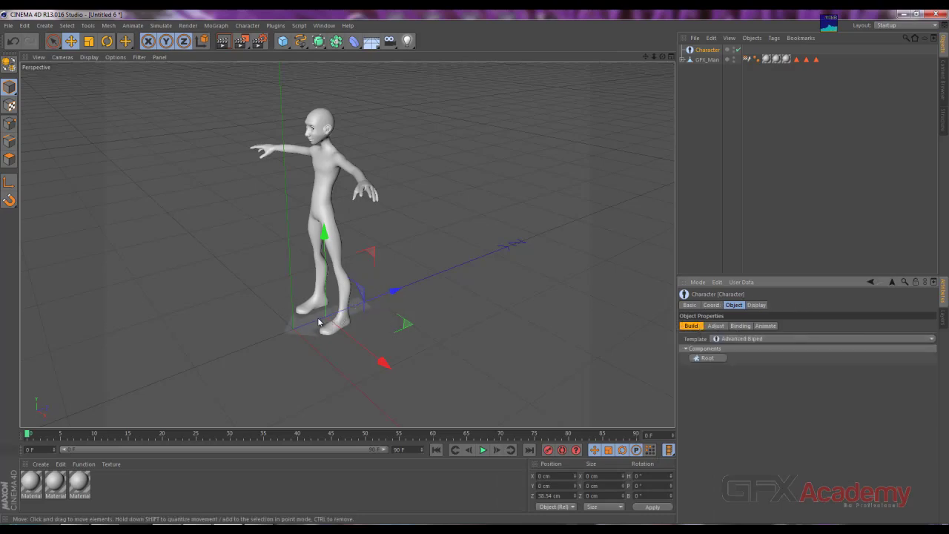
pyautogui.click(708, 358)
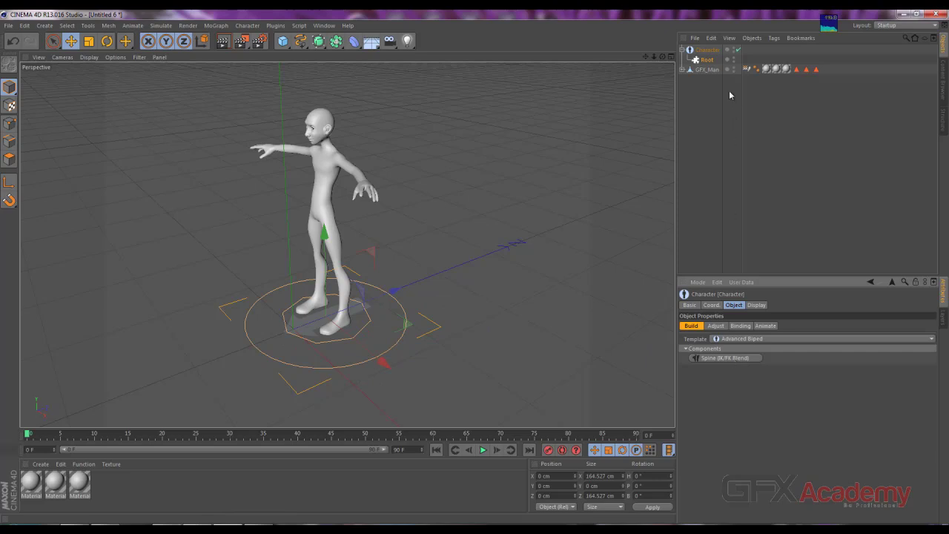
pyautogui.hotkey('ctrl', 'z')
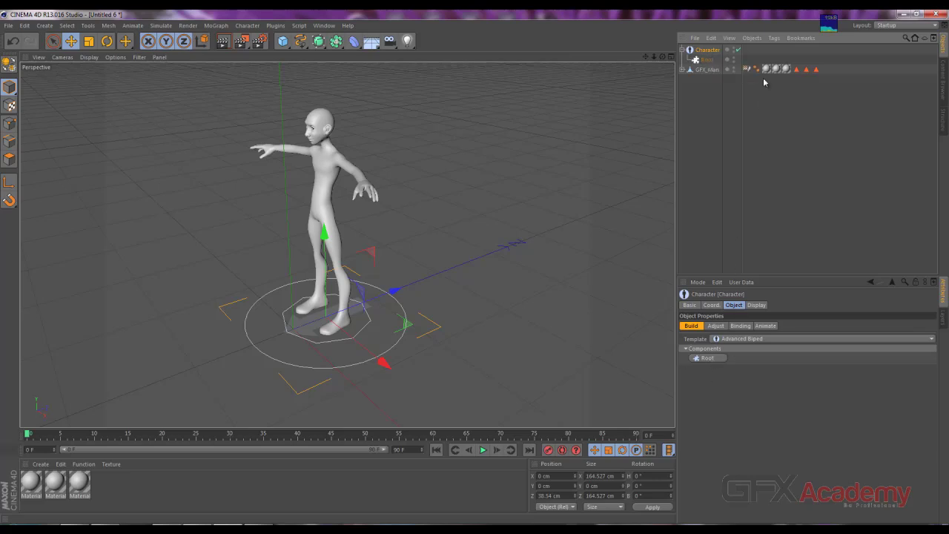
pyautogui.click(708, 61)
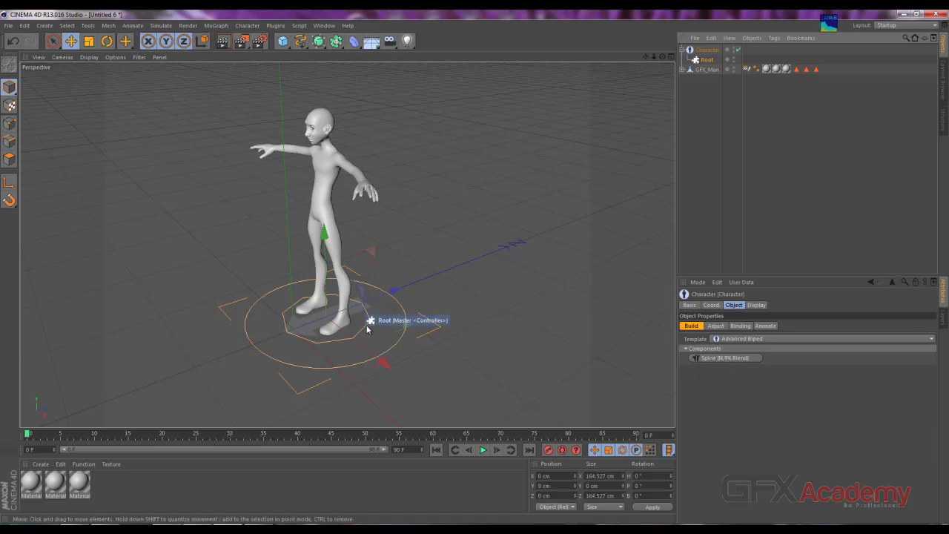
pyautogui.moveTo(360, 322)
pyautogui.keyDown('alt'); pyautogui.mouseDown()
pyautogui.moveTo(329, 345)
pyautogui.moveTo(351, 339)
pyautogui.moveTo(227, 335)
pyautogui.mouseUp(); pyautogui.keyUp('alt')
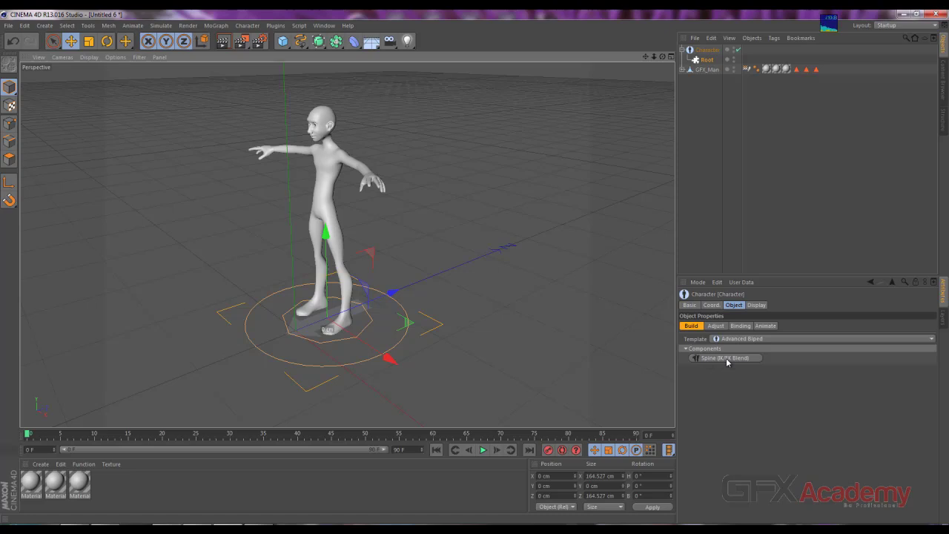
# Step: Add a Spine (IK/FK Blend) component under Root and inspect its torso controllers from several angles
pyautogui.click(726, 358)
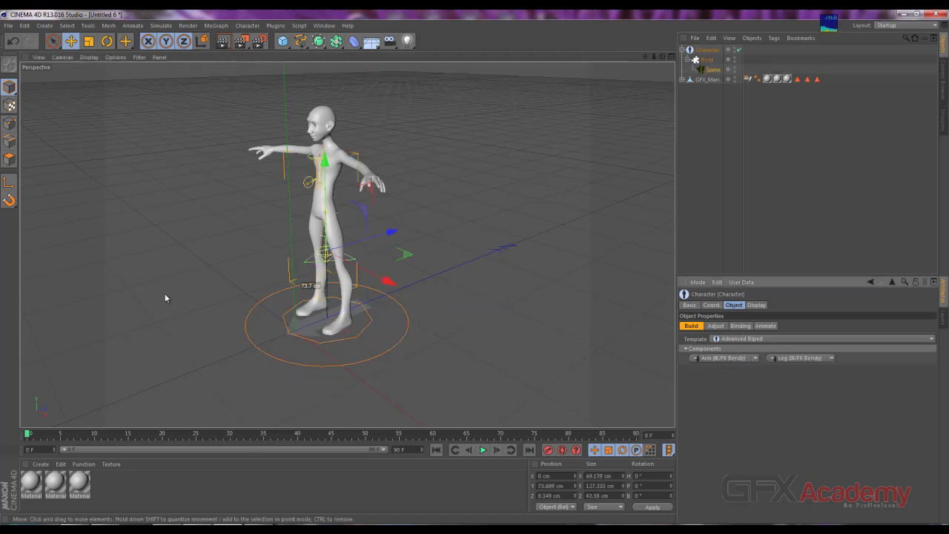
pyautogui.moveTo(165, 293)
pyautogui.keyDown('alt'); pyautogui.mouseDown()
pyautogui.moveTo(561, 283)
pyautogui.moveTo(93, 282)
pyautogui.moveTo(174, 264)
pyautogui.moveTo(246, 277)
pyautogui.mouseUp(); pyautogui.keyUp('alt')
pyautogui.scroll(3, 248, 281)
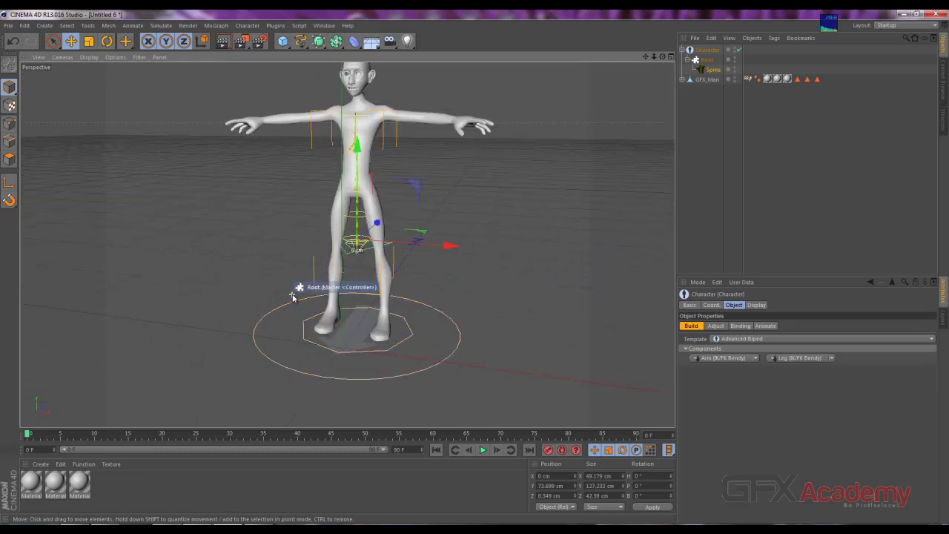
pyautogui.scroll(4, 335, 298)
pyautogui.moveTo(335, 298)
pyautogui.keyDown('alt'); pyautogui.mouseDown()
pyautogui.moveTo(534, 235)
pyautogui.moveTo(346, 244)
pyautogui.moveTo(519, 257)
pyautogui.moveTo(545, 250)
pyautogui.mouseUp(); pyautogui.keyUp('alt')
pyautogui.scroll(-3, 545, 249)
pyautogui.scroll(-3, 541, 210)
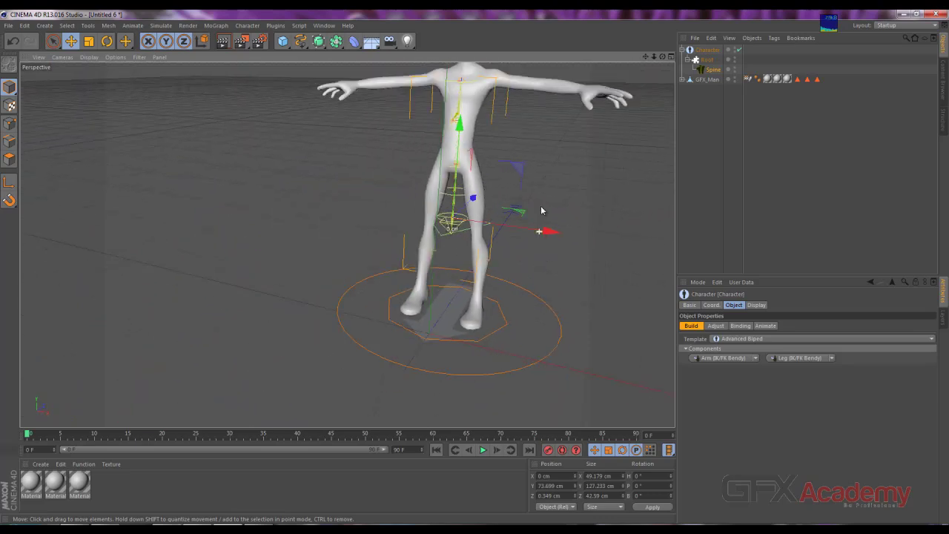
pyautogui.scroll(-2, 543, 172)
pyautogui.moveTo(519, 191)
pyautogui.keyDown('alt'); pyautogui.mouseDown()
pyautogui.moveTo(563, 207)
pyautogui.moveTo(443, 206)
pyautogui.mouseUp(); pyautogui.keyUp('alt')
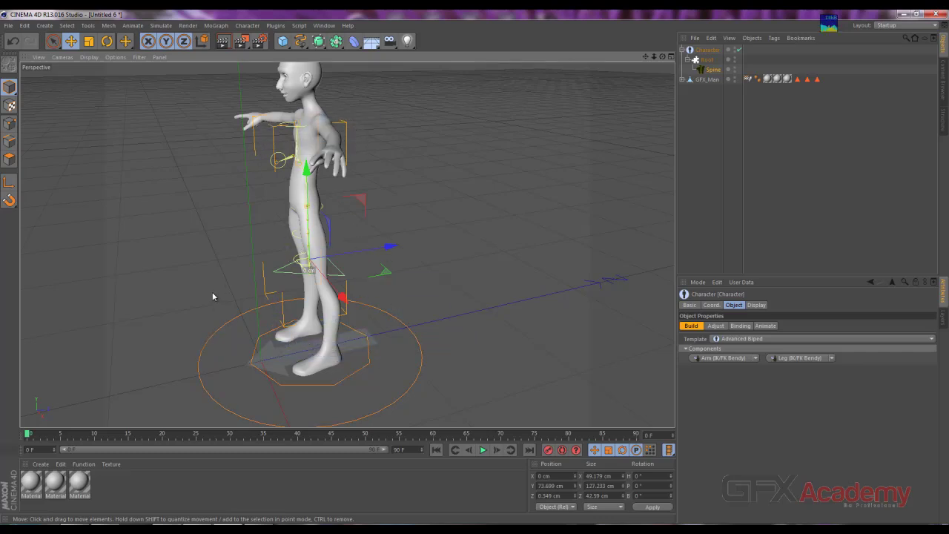
pyautogui.moveTo(201, 256)
pyautogui.keyDown('alt'); pyautogui.mouseDown()
pyautogui.moveTo(348, 246)
pyautogui.moveTo(291, 245)
pyautogui.moveTo(161, 216)
pyautogui.moveTo(205, 235)
pyautogui.mouseUp(); pyautogui.keyUp('alt')
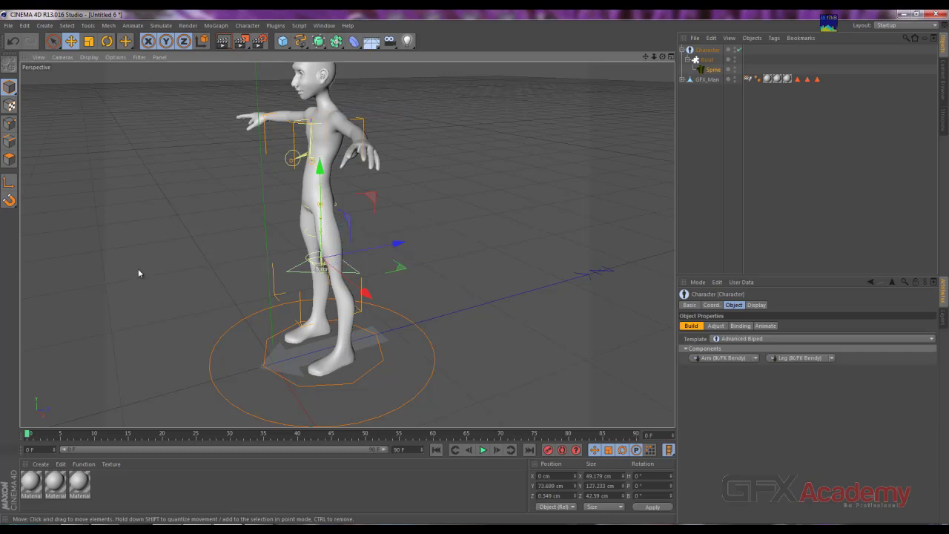
pyautogui.keyDown('alt'); pyautogui.moveTo(138, 273); pyautogui.dragTo(407, 273); pyautogui.keyUp('alt')
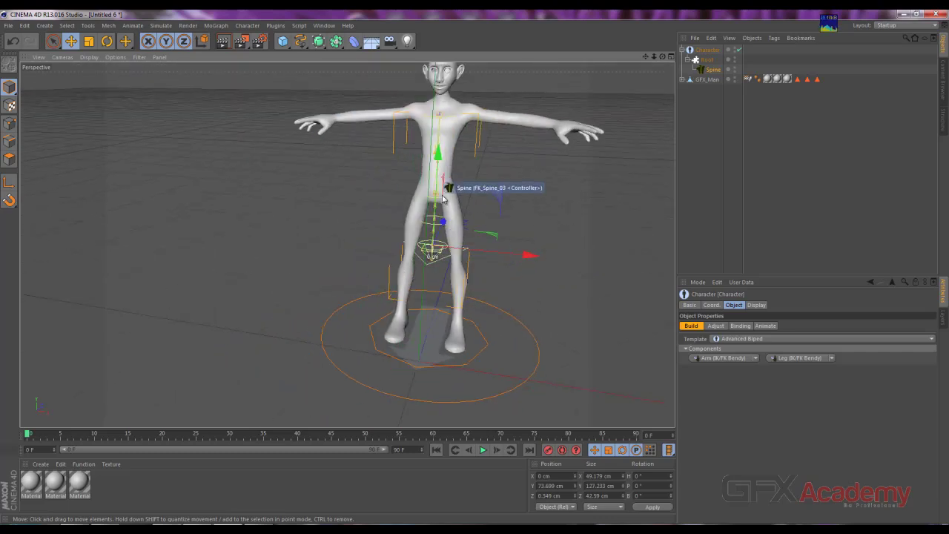
# Step: In Adjust mode, pick the Root, pelvis, Hips and knee controllers, nudging the knee slightly down
pyautogui.click(717, 326)
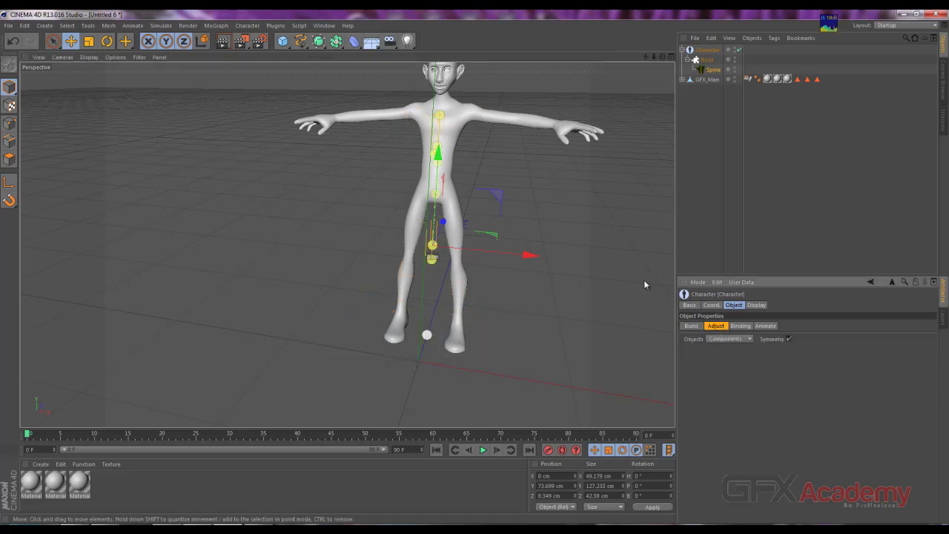
pyautogui.keyDown('alt'); pyautogui.moveTo(556, 307); pyautogui.dragTo(480, 266); pyautogui.keyUp('alt')
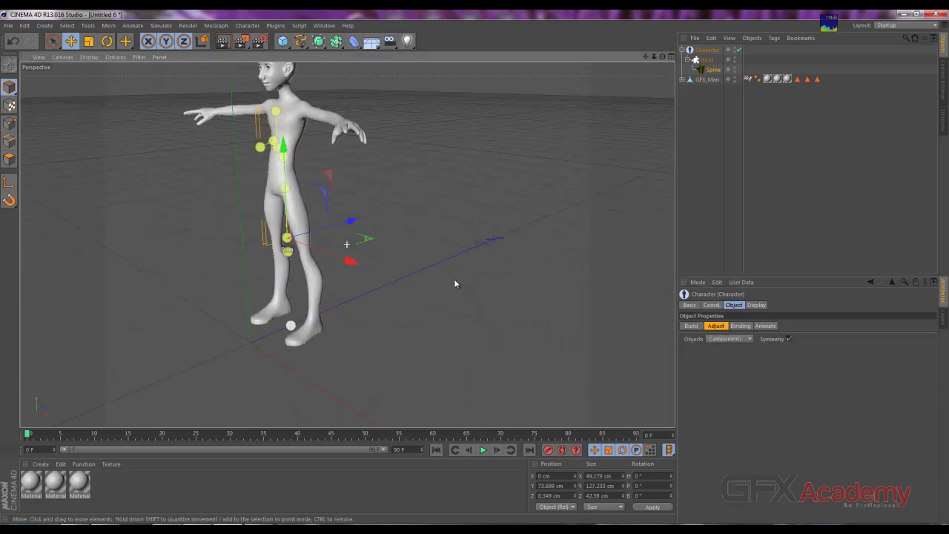
pyautogui.click(302, 322)
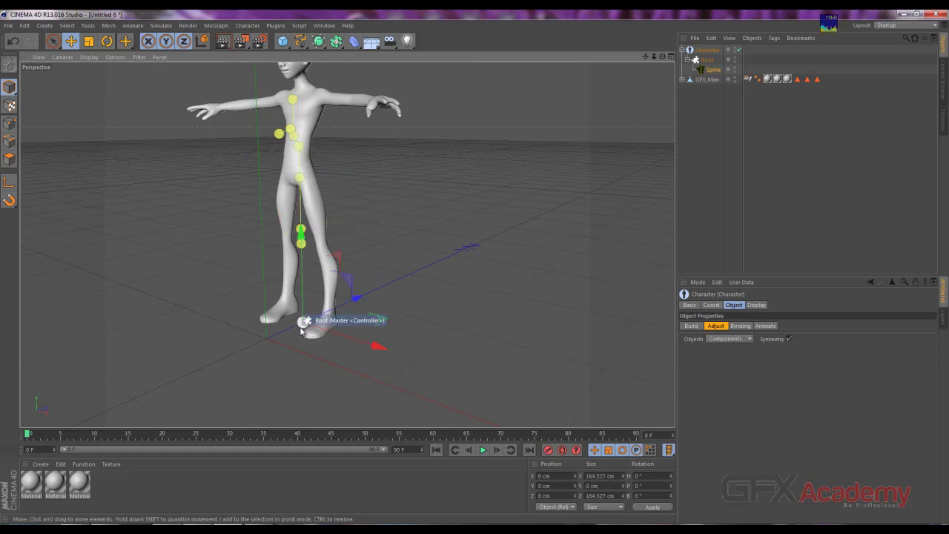
pyautogui.click(302, 248)
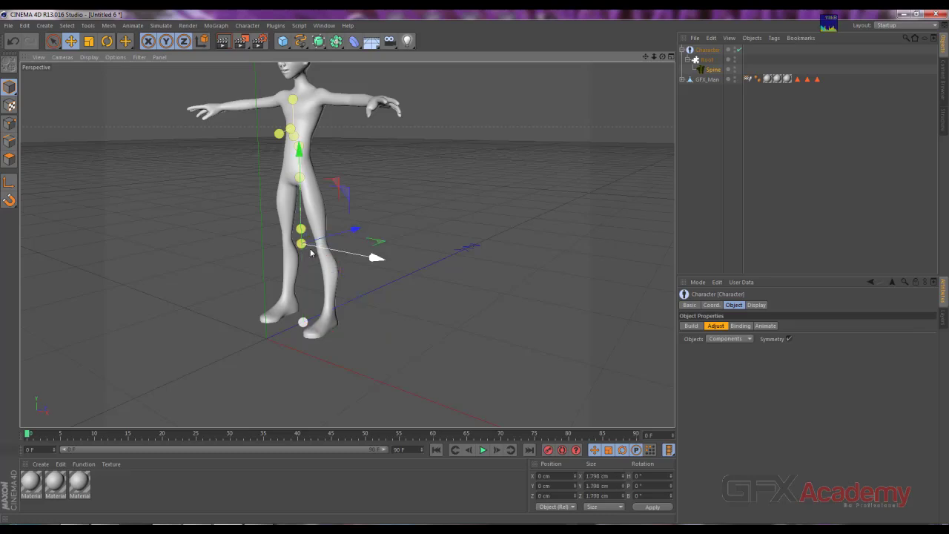
pyautogui.click(302, 231)
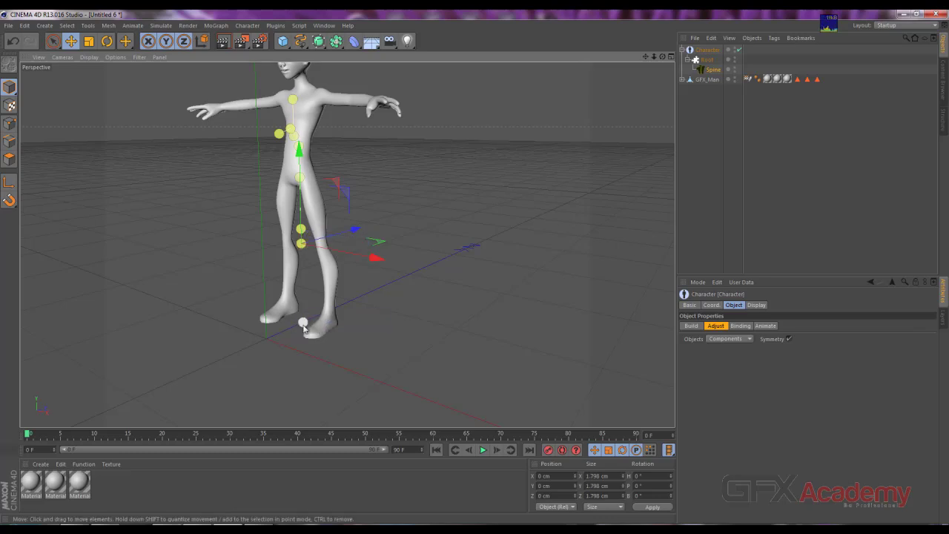
pyautogui.click(303, 329)
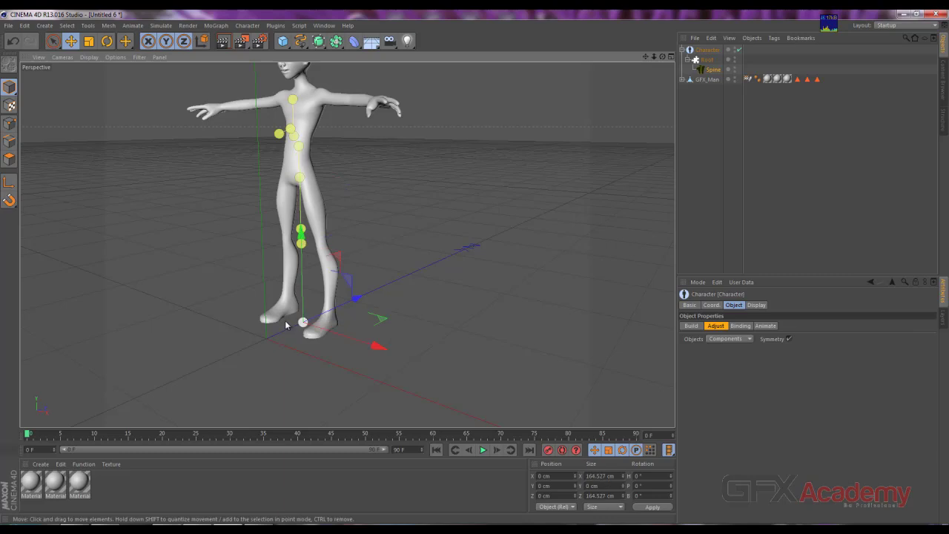
pyautogui.click(301, 235)
pyautogui.moveTo(299, 158); pyautogui.dragTo(299, 160)
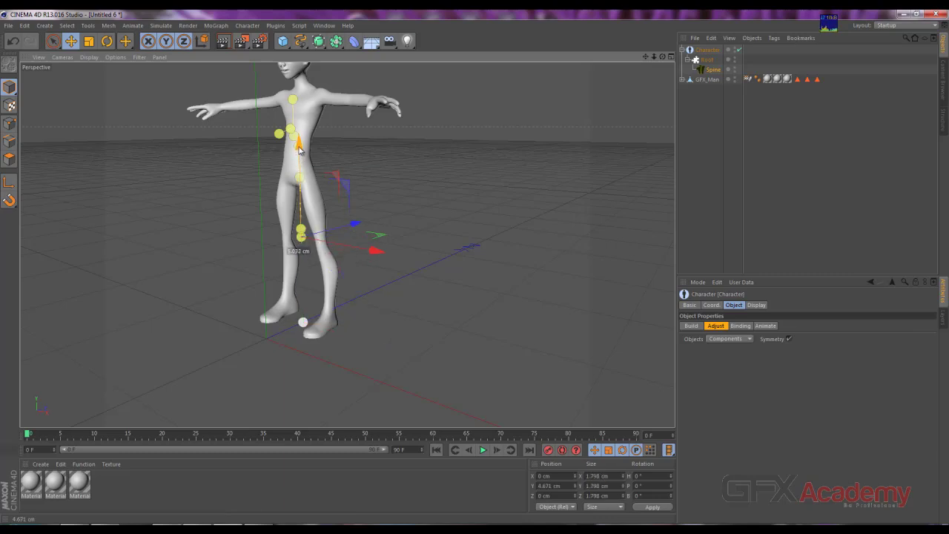
# Step: Raise the leg joints along Y so the pelvis joint sits near the character's crotch
pyautogui.click(303, 324)
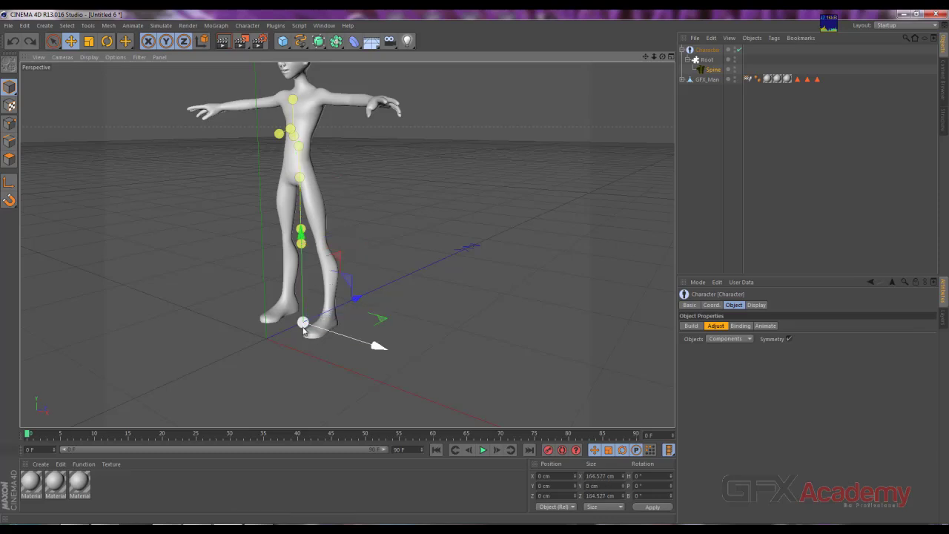
pyautogui.click(302, 239)
pyautogui.click(303, 323)
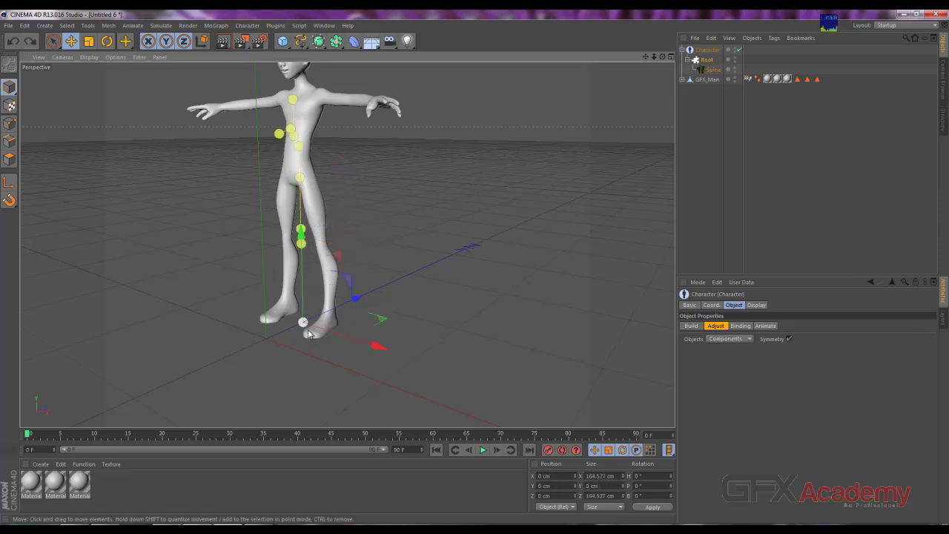
pyautogui.moveTo(303, 304); pyautogui.dragTo(302, 247)
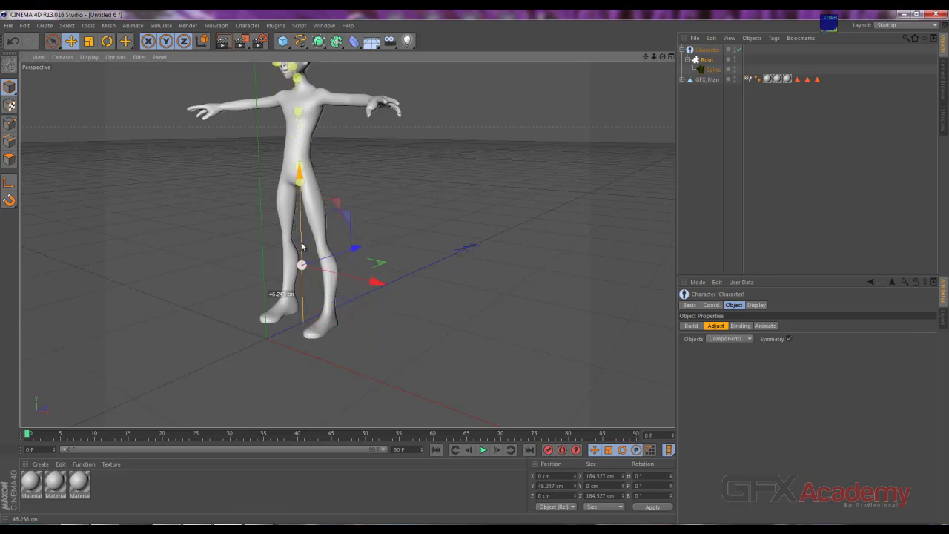
pyautogui.moveTo(232, 271)
pyautogui.keyDown('alt'); pyautogui.mouseDown()
pyautogui.moveTo(399, 247)
pyautogui.moveTo(383, 236)
pyautogui.mouseUp(); pyautogui.keyUp('alt')
pyautogui.moveTo(505, 301)
pyautogui.keyDown('alt'); pyautogui.mouseDown()
pyautogui.moveTo(223, 304)
pyautogui.moveTo(315, 305)
pyautogui.moveTo(325, 342)
pyautogui.moveTo(322, 322)
pyautogui.moveTo(476, 321)
pyautogui.mouseUp(); pyautogui.keyUp('alt')
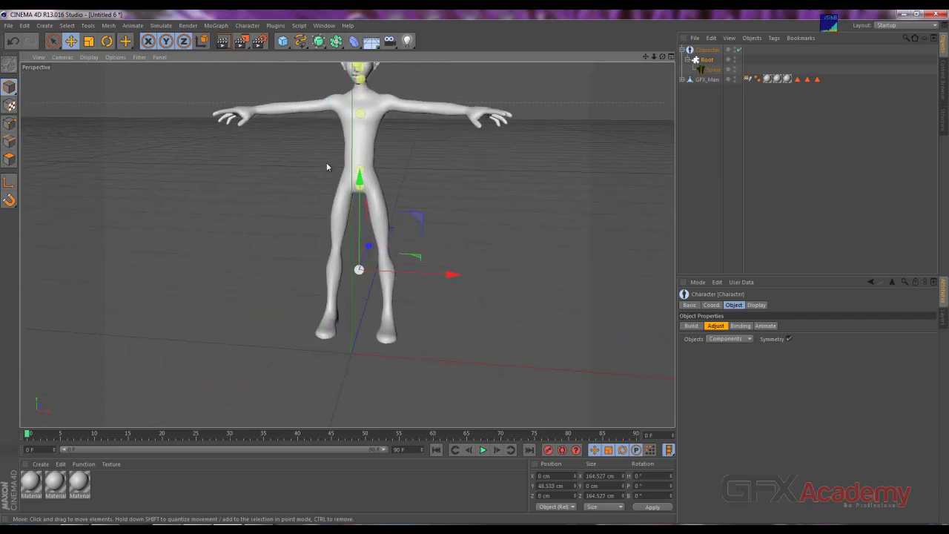
pyautogui.moveTo(326, 162)
pyautogui.keyDown('alt'); pyautogui.mouseDown()
pyautogui.moveTo(321, 189)
pyautogui.moveTo(396, 237)
pyautogui.moveTo(399, 224)
pyautogui.mouseUp(); pyautogui.keyUp('alt')
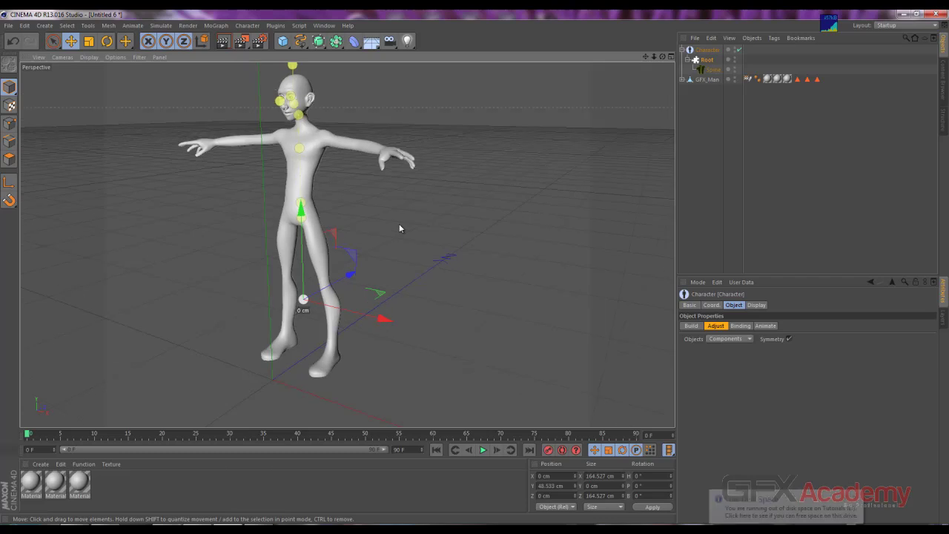
# Step: Dismiss the low disk space notice, orbit to a low side view and reselect the Character
pyautogui.click(860, 500)
pyautogui.click(691, 326)
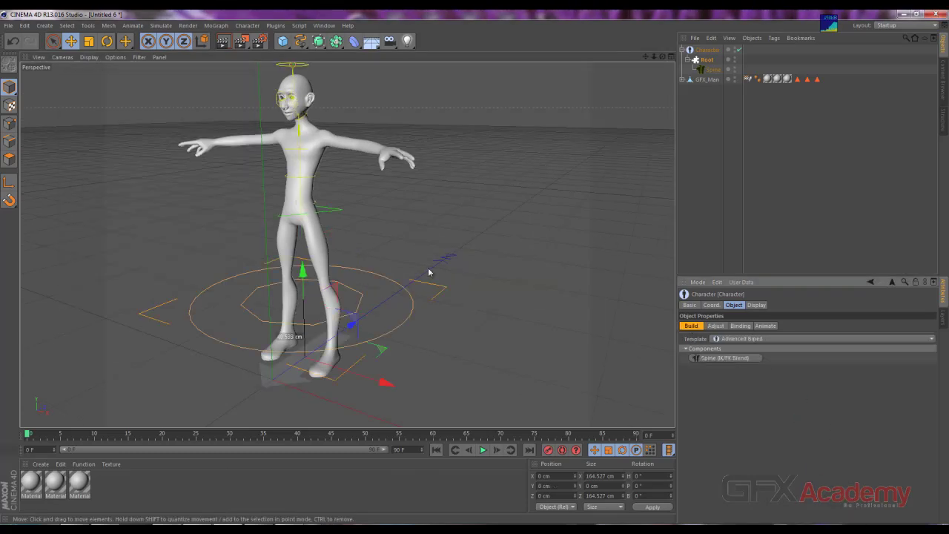
pyautogui.moveTo(491, 289)
pyautogui.keyDown('alt'); pyautogui.mouseDown()
pyautogui.moveTo(417, 282)
pyautogui.moveTo(422, 254)
pyautogui.mouseUp(); pyautogui.keyUp('alt')
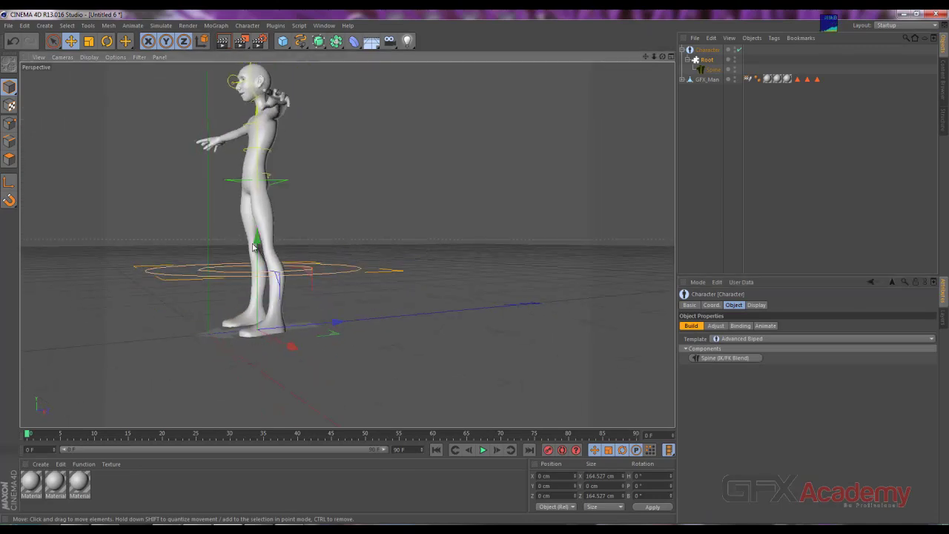
pyautogui.click(713, 70)
pyautogui.click(270, 252)
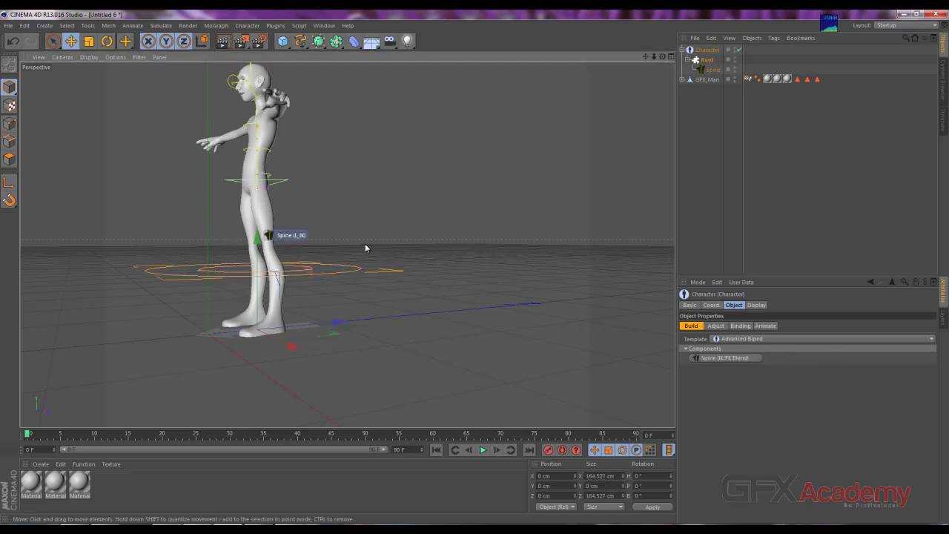
# Step: In Adjust mode, lower the leg chain along Y until the foot joint rests at the feet
pyautogui.click(716, 325)
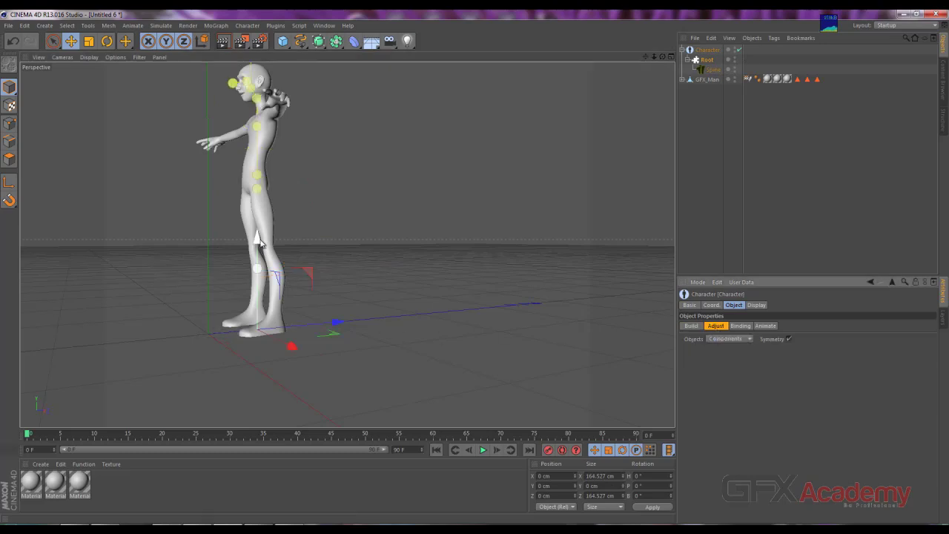
pyautogui.moveTo(258, 242); pyautogui.dragTo(264, 302)
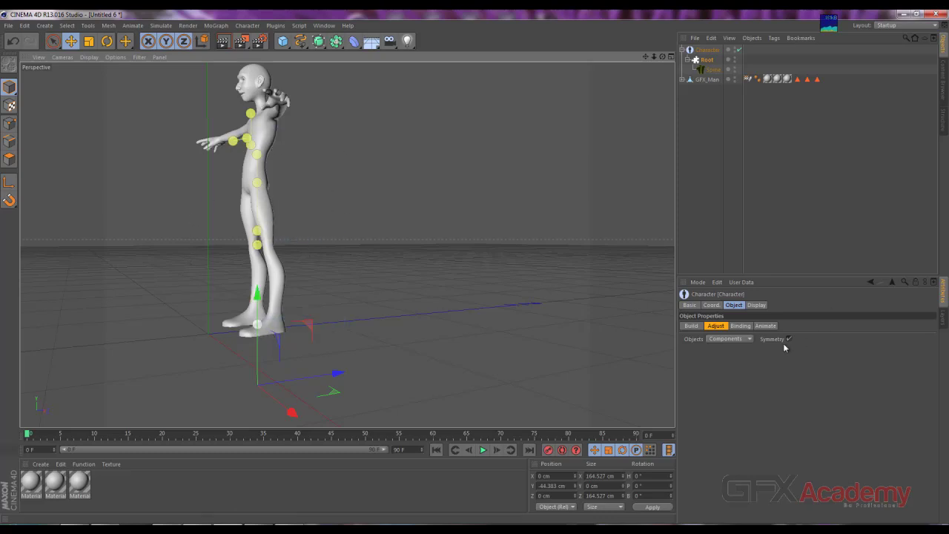
pyautogui.click(745, 340)
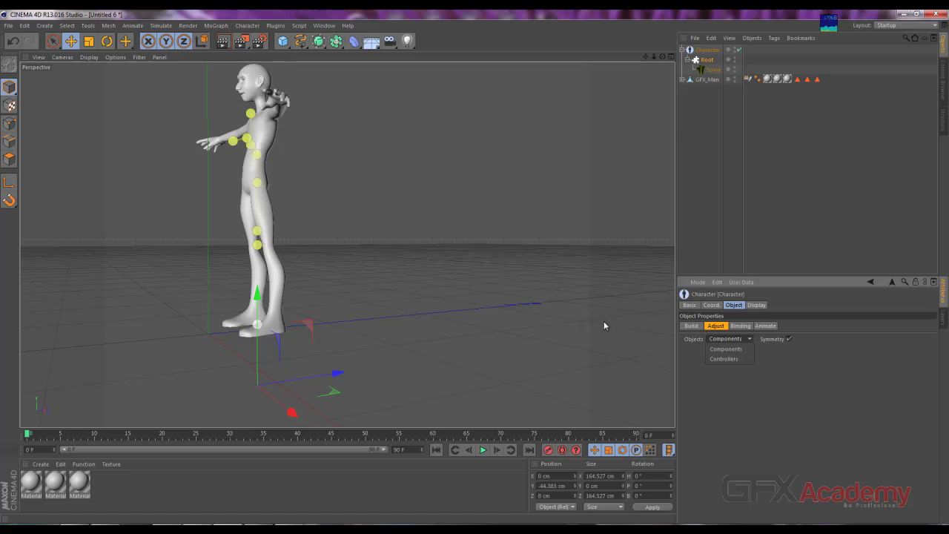
# Step: Set the Character's Adjust Objects to Controllers and orbit to a three-quarter front view
pyautogui.click(723, 359)
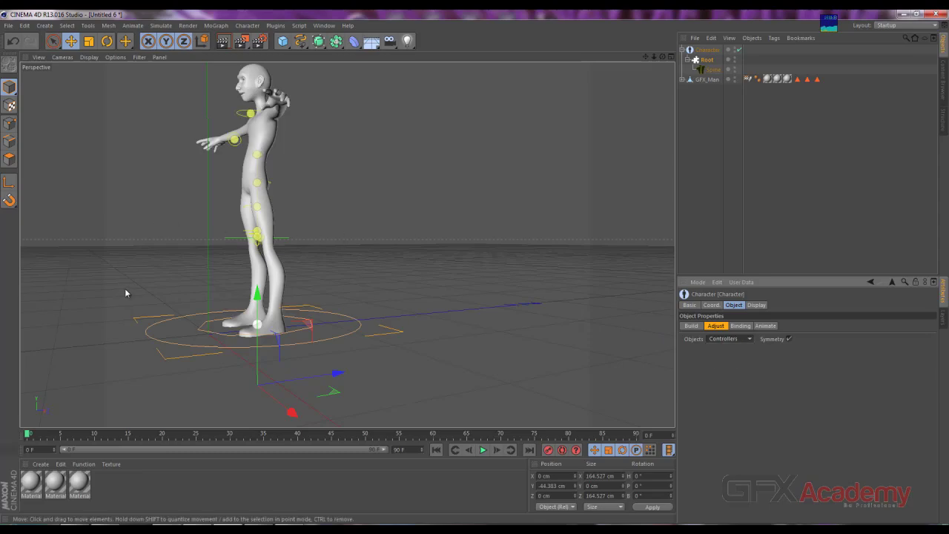
pyautogui.keyDown('alt'); pyautogui.moveTo(124, 287); pyautogui.dragTo(156, 301, button='middle'); pyautogui.keyUp('alt')
pyautogui.moveTo(156, 303)
pyautogui.keyDown('alt'); pyautogui.mouseDown()
pyautogui.moveTo(184, 296)
pyautogui.moveTo(145, 293)
pyautogui.moveTo(235, 272)
pyautogui.moveTo(236, 238)
pyautogui.mouseUp(); pyautogui.keyUp('alt')
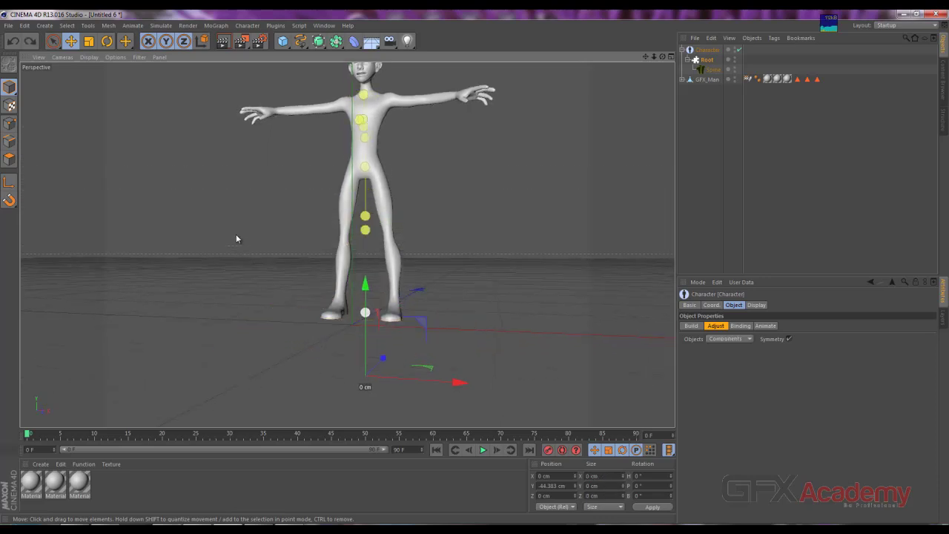
pyautogui.click(729, 338)
pyautogui.click(731, 359)
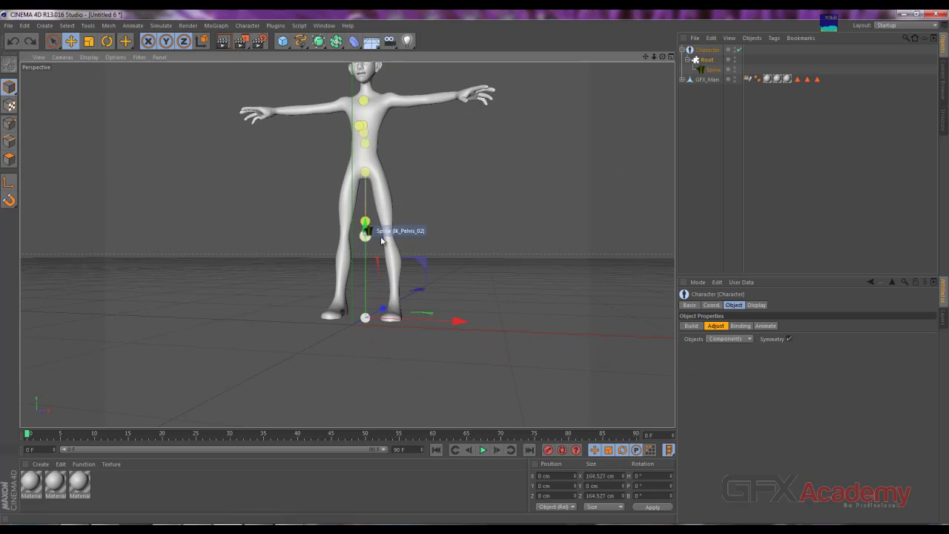
pyautogui.click(718, 338)
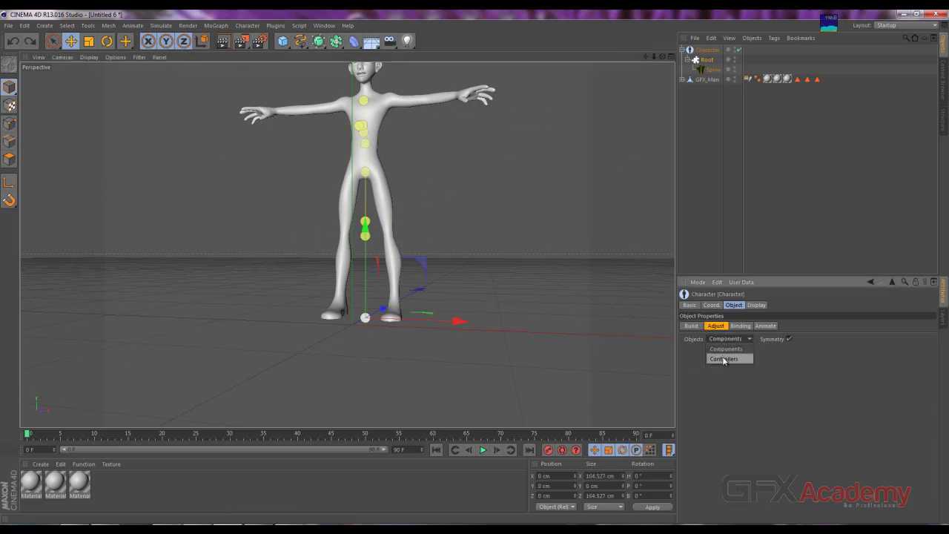
pyautogui.click(725, 348)
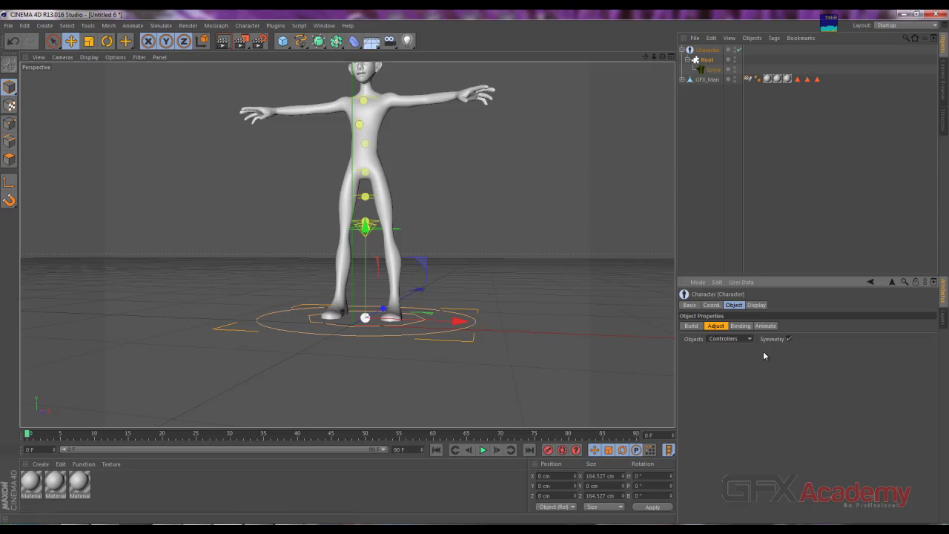
# Step: Select the Spine controller and raise it up the chest to about 93.9 cm Y
pyautogui.click(717, 70)
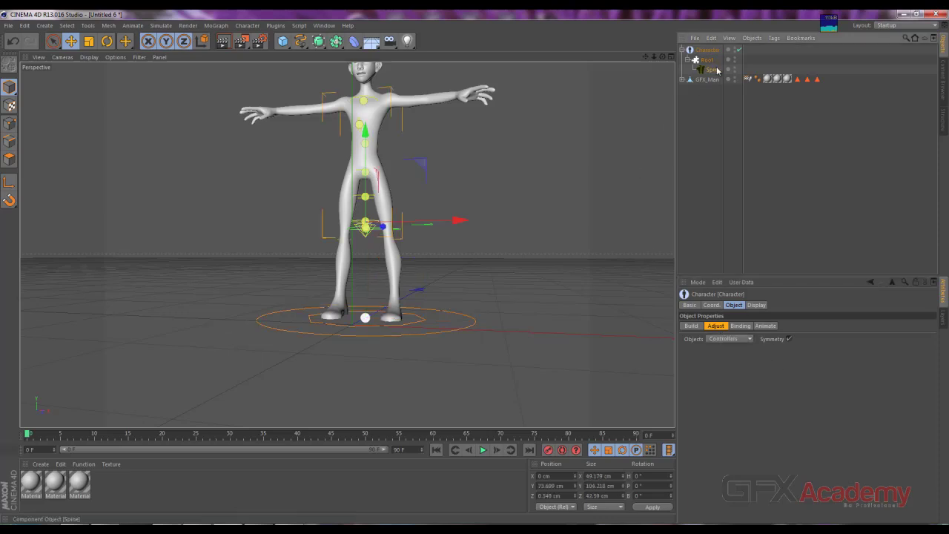
pyautogui.moveTo(367, 134); pyautogui.dragTo(368, 108)
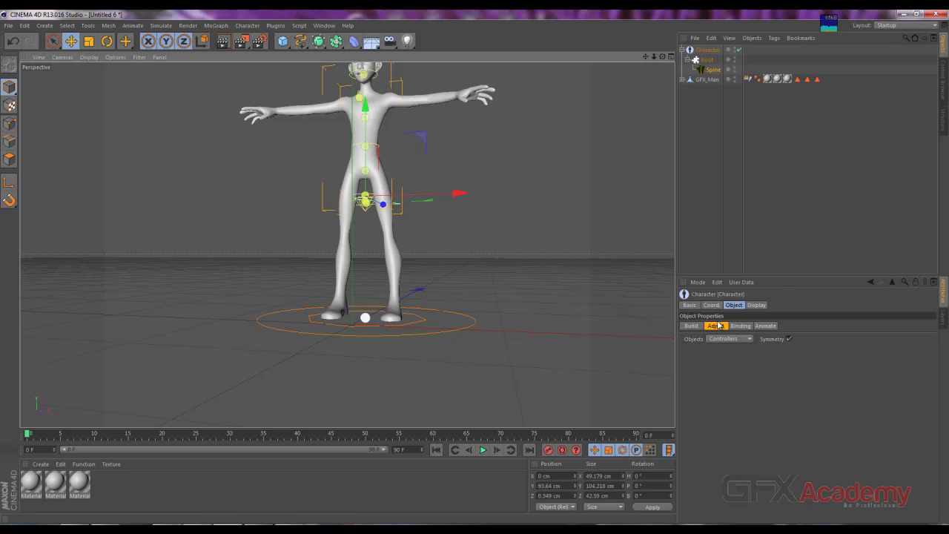
pyautogui.click(692, 326)
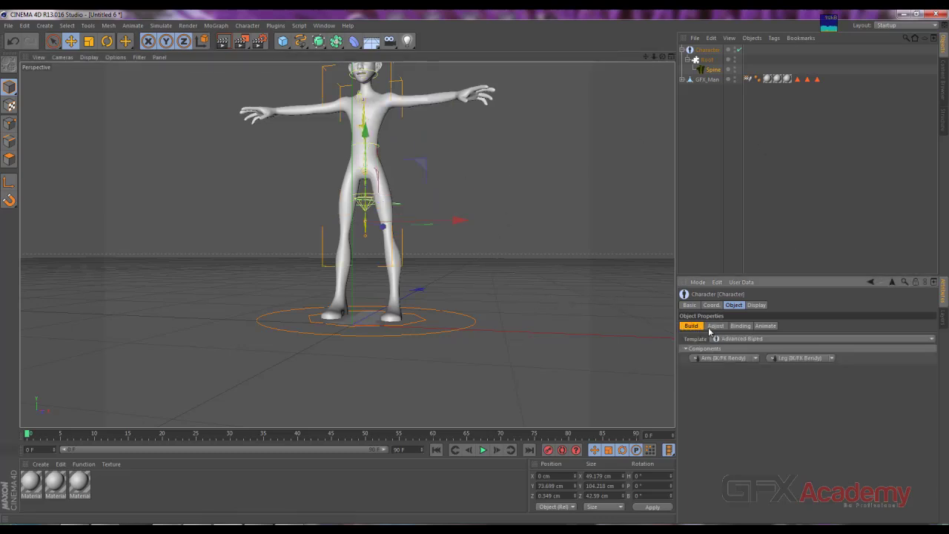
pyautogui.click(719, 327)
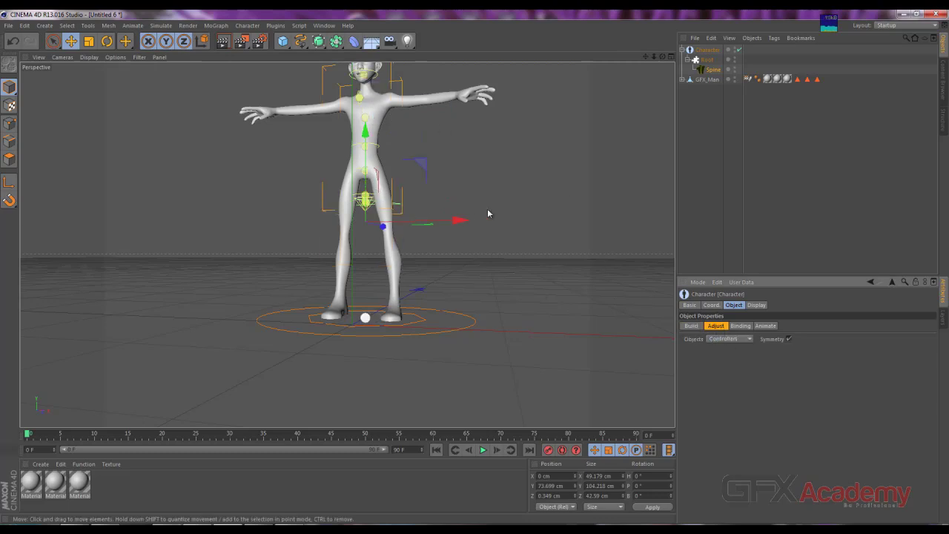
pyautogui.keyDown('alt'); pyautogui.moveTo(487, 214); pyautogui.dragTo(544, 218); pyautogui.keyUp('alt')
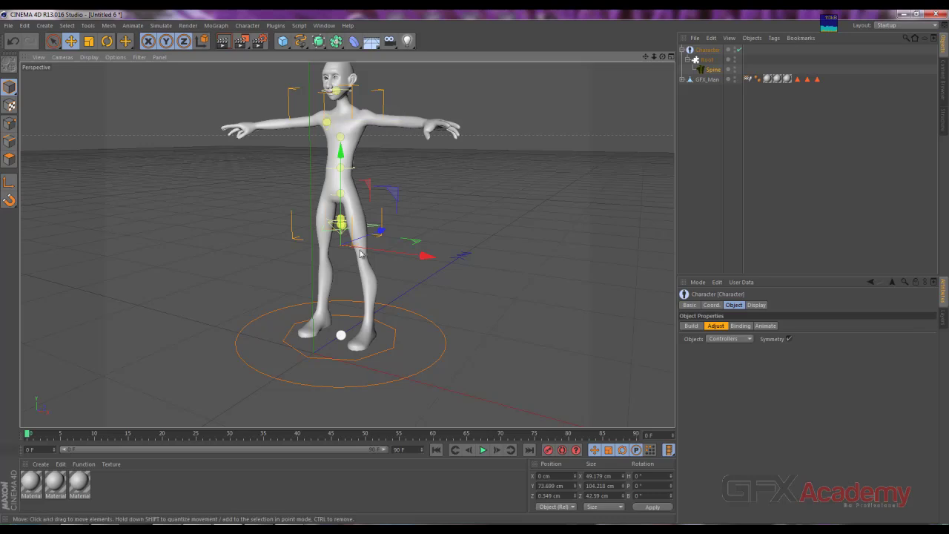
pyautogui.moveTo(341, 154); pyautogui.dragTo(340, 128)
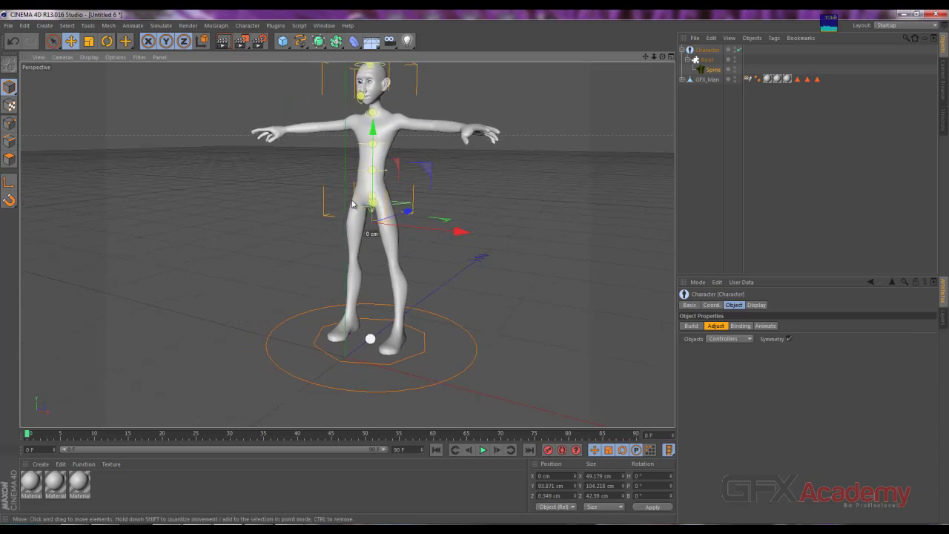
# Step: In the front view, raise all rig controllers about 3 cm, then check the legs in perspective
pyautogui.scroll(6, 406, 213)
pyautogui.scroll(2, 406, 213)
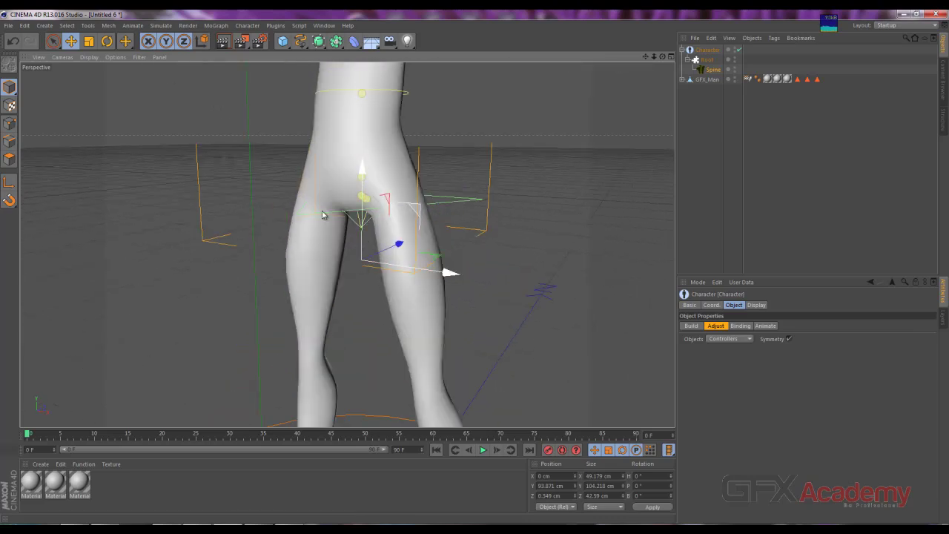
pyautogui.scroll(1, 219, 204)
pyautogui.keyDown('alt'); pyautogui.moveTo(214, 204); pyautogui.dragTo(427, 117); pyautogui.keyUp('alt')
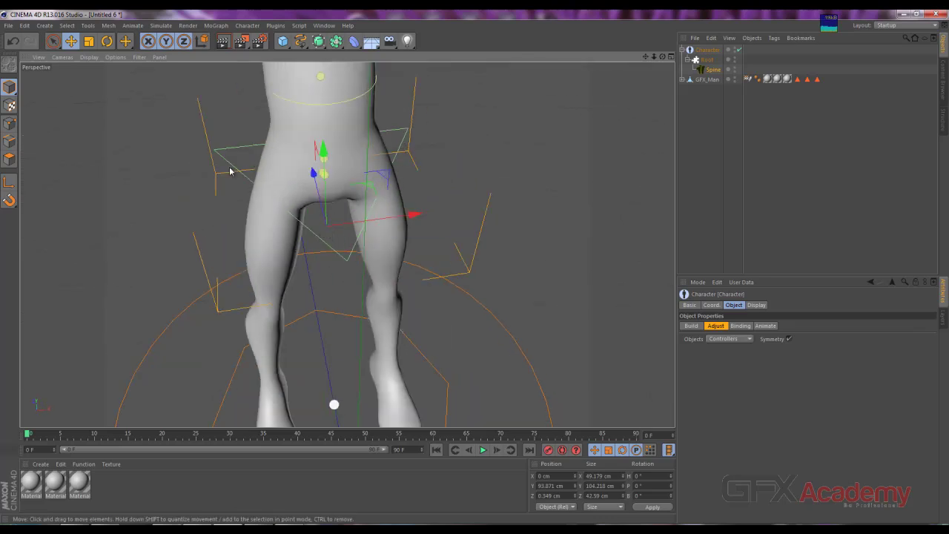
pyautogui.moveTo(497, 253)
pyautogui.keyDown('alt'); pyautogui.mouseDown()
pyautogui.moveTo(443, 176)
pyautogui.moveTo(339, 185)
pyautogui.mouseUp(); pyautogui.keyUp('alt')
pyautogui.moveTo(302, 238)
pyautogui.keyDown('alt'); pyautogui.mouseDown()
pyautogui.moveTo(435, 212)
pyautogui.moveTo(402, 212)
pyautogui.mouseUp(); pyautogui.keyUp('alt')
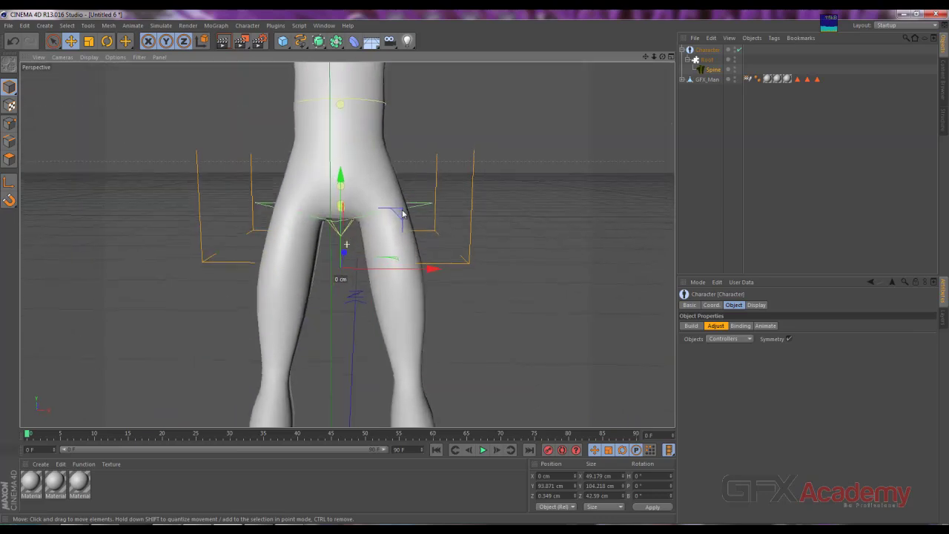
pyautogui.press('F4')
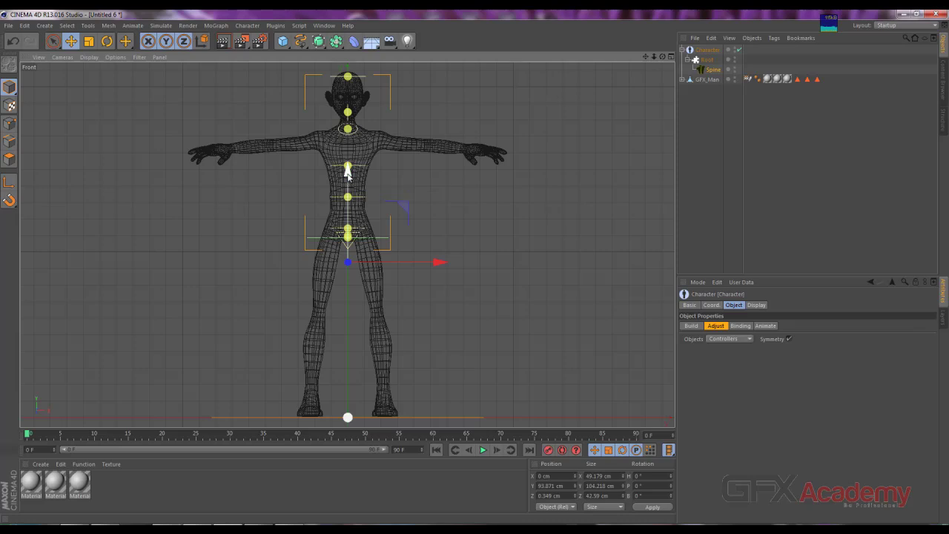
pyautogui.moveTo(348, 175); pyautogui.dragTo(348, 169)
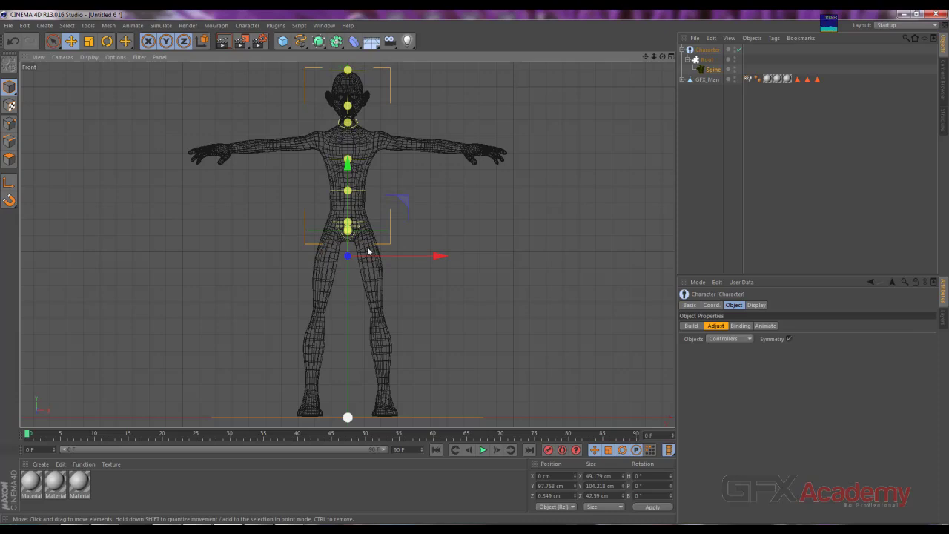
pyautogui.press('F1')
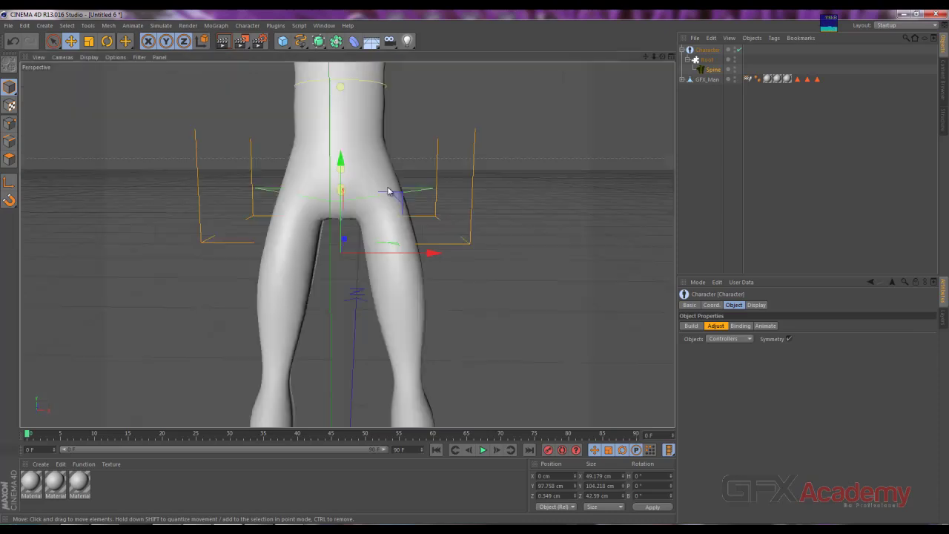
pyautogui.moveTo(449, 144)
pyautogui.keyDown('alt'); pyautogui.mouseDown()
pyautogui.moveTo(470, 136)
pyautogui.moveTo(437, 136)
pyautogui.moveTo(500, 121)
pyautogui.mouseUp(); pyautogui.keyUp('alt')
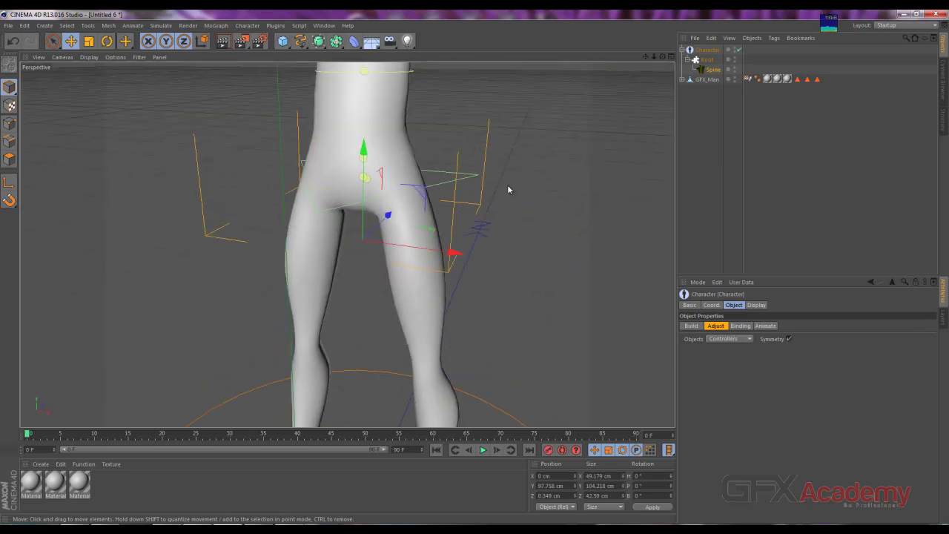
pyautogui.keyDown('alt'); pyautogui.moveTo(507, 184); pyautogui.dragTo(524, 167); pyautogui.keyUp('alt')
# Step: Switch to the Right view and display the GFX_Man mesh as wireframe
pyautogui.press('F3')
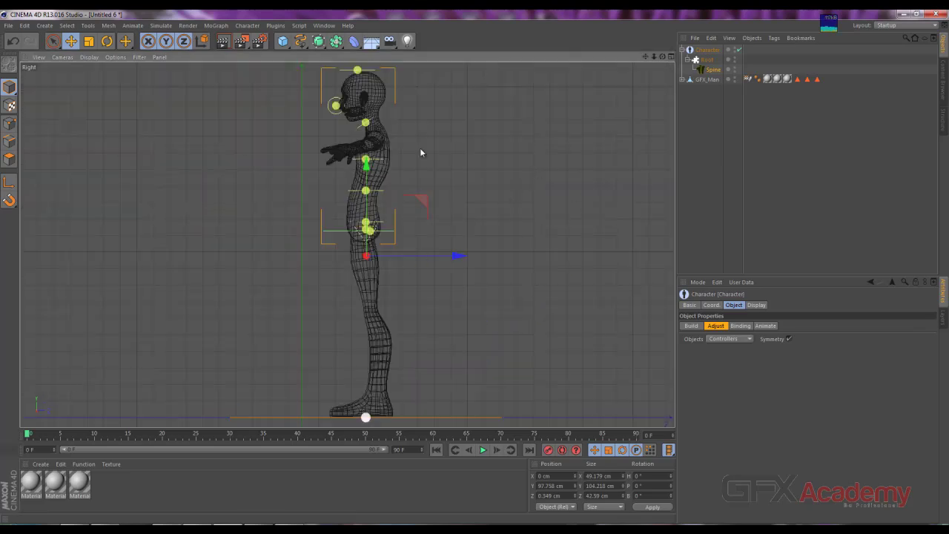
pyautogui.scroll(2, 453, 196)
pyautogui.scroll(2, 460, 200)
pyautogui.scroll(2, 426, 205)
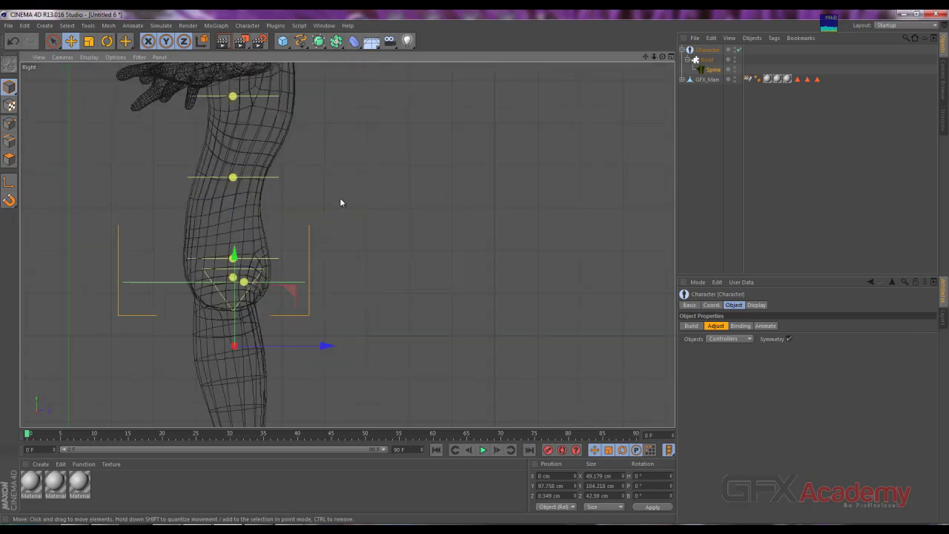
pyautogui.keyDown('alt'); pyautogui.moveTo(160, 207); pyautogui.dragTo(294, 226, button='middle'); pyautogui.keyUp('alt')
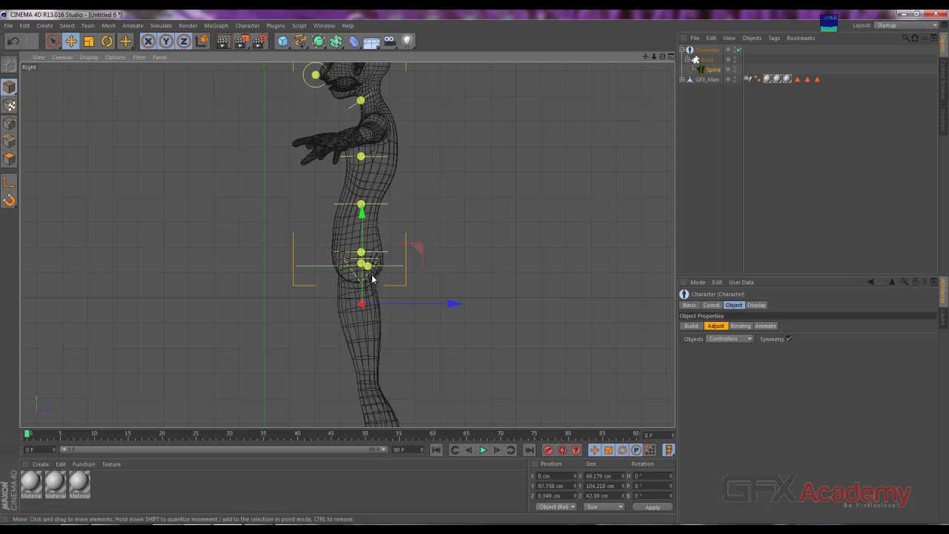
pyautogui.press('n')
pyautogui.press('n')
pyautogui.press('b')
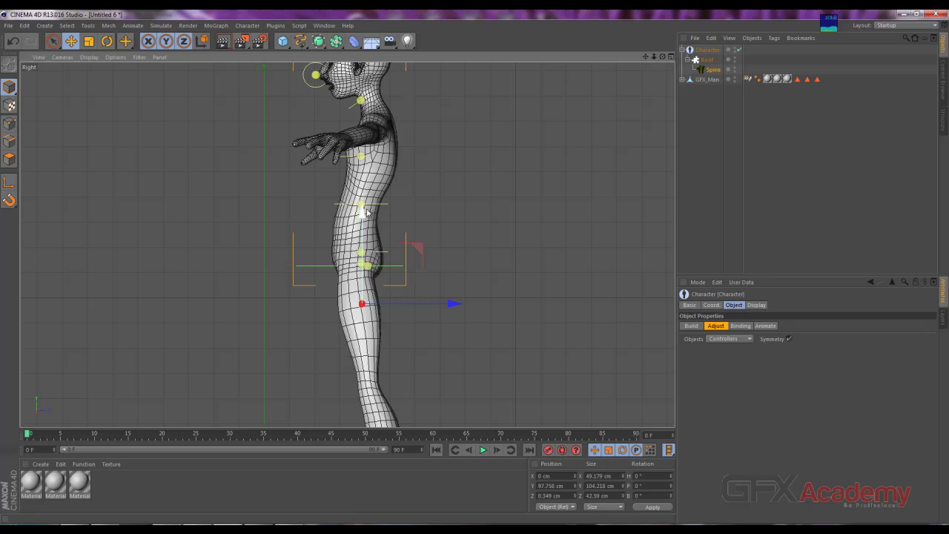
pyautogui.click(378, 169)
pyautogui.press('n')
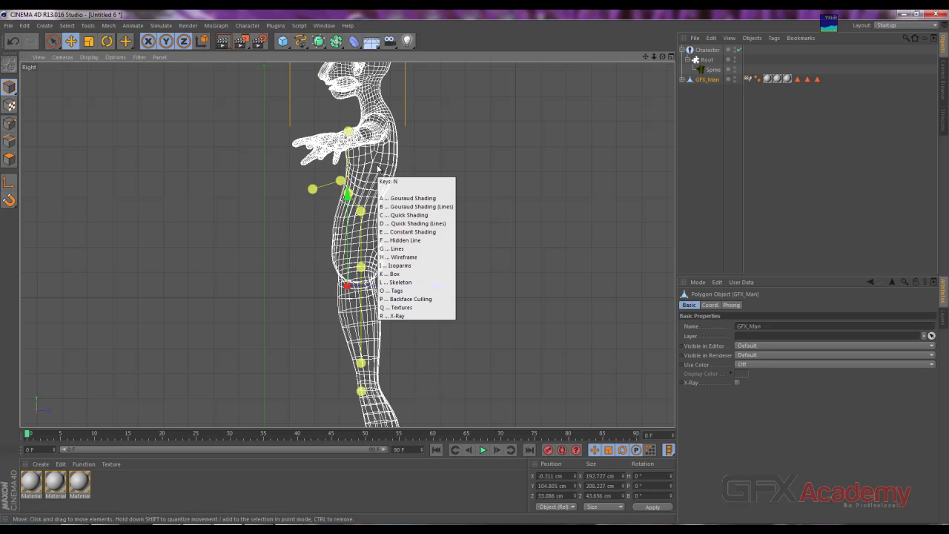
pyautogui.press('h')
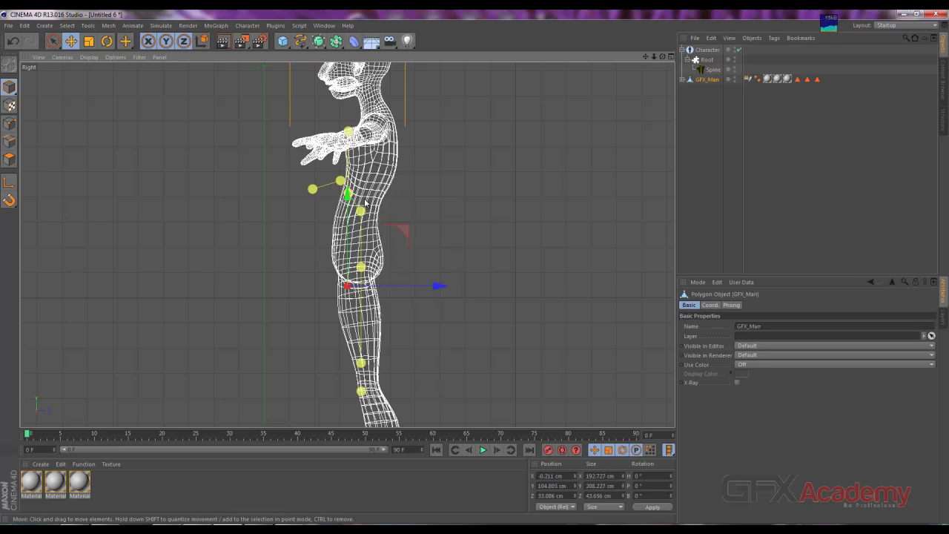
# Step: Frame the whole character in the side view and select Spine in the Object Manager
pyautogui.press('h')
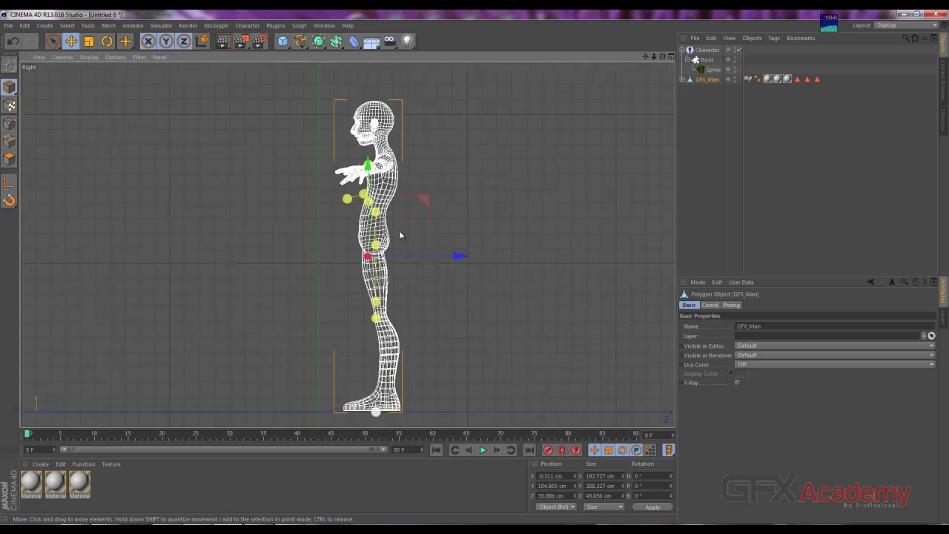
pyautogui.scroll(2, 406, 300)
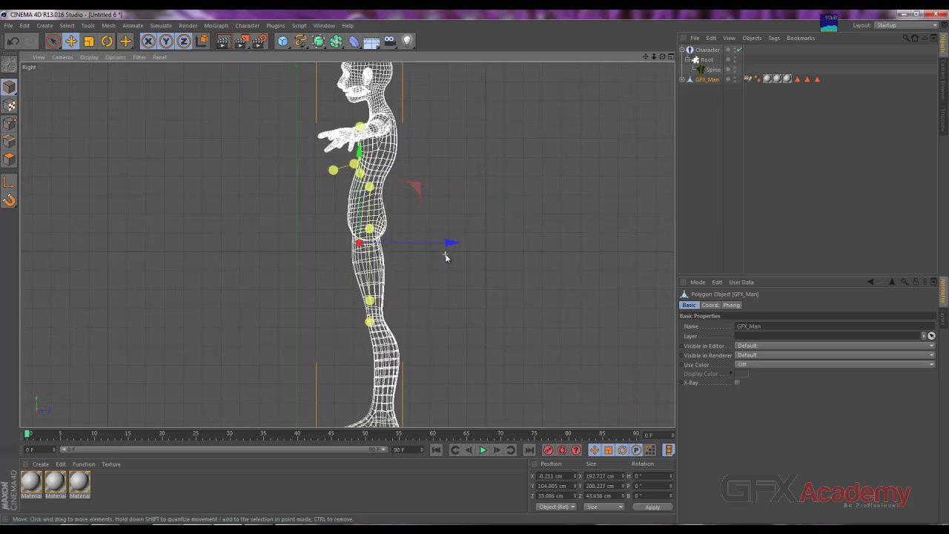
pyautogui.scroll(-2, 445, 255)
pyautogui.scroll(2, 445, 248)
pyautogui.scroll(2, 445, 243)
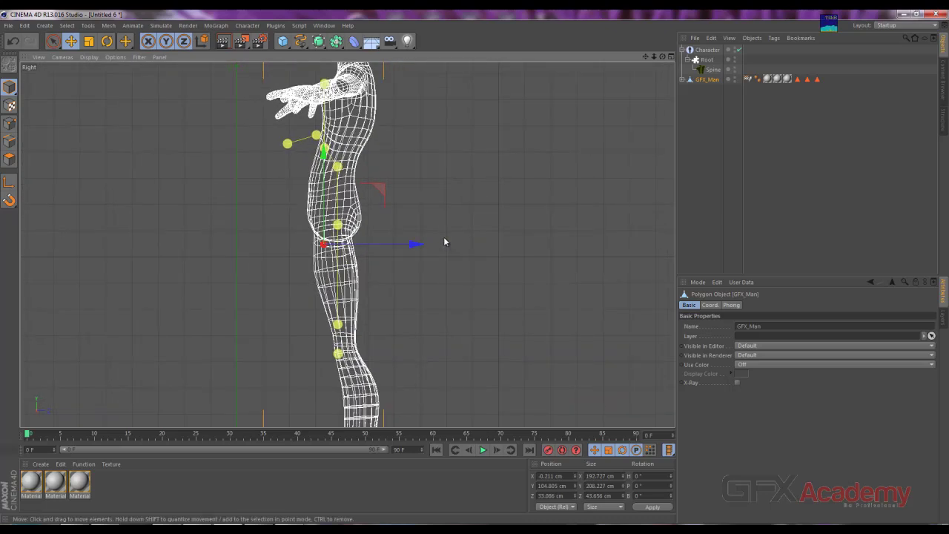
pyautogui.scroll(2, 443, 239)
pyautogui.scroll(-3, 391, 234)
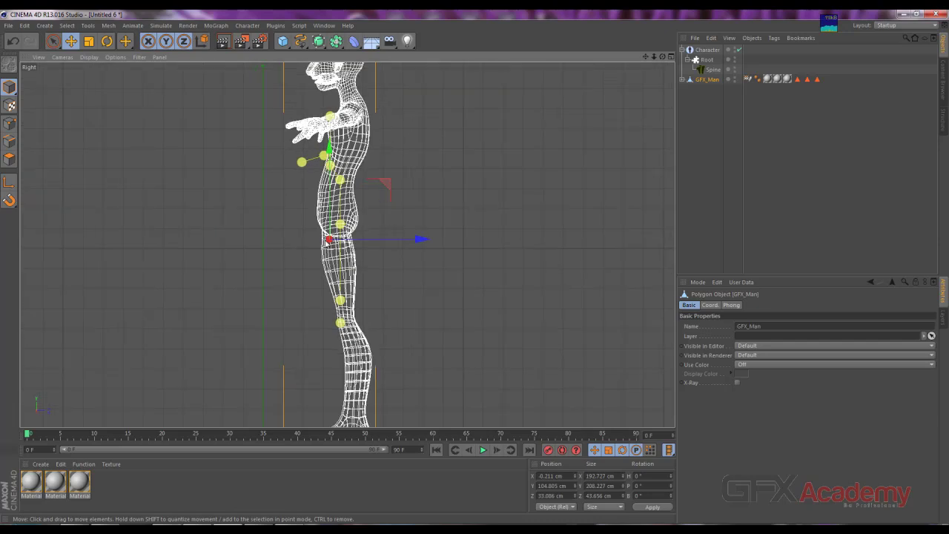
pyautogui.click(713, 70)
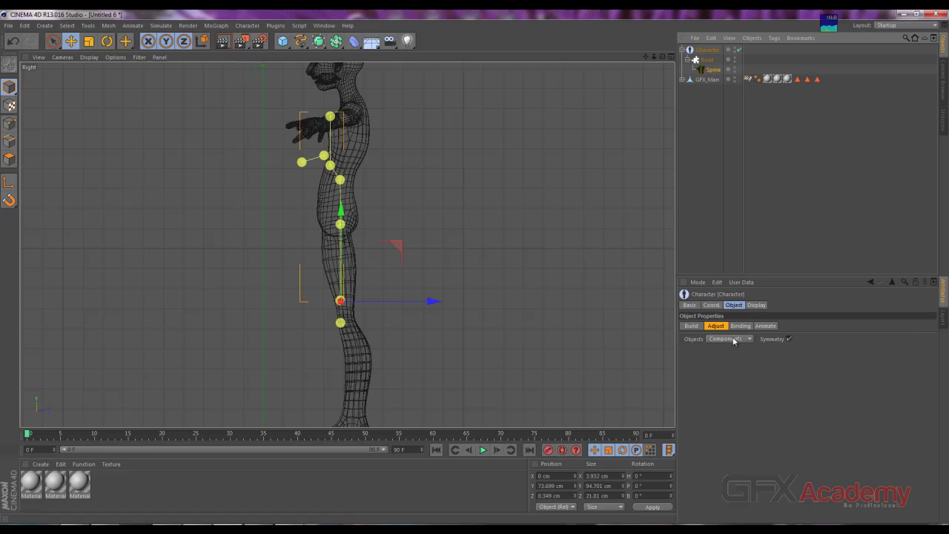
# Step: Raise the spine chain so its hip joint sits at the mesh's hips
pyautogui.scroll(-1, 443, 308)
pyautogui.scroll(-2, 450, 306)
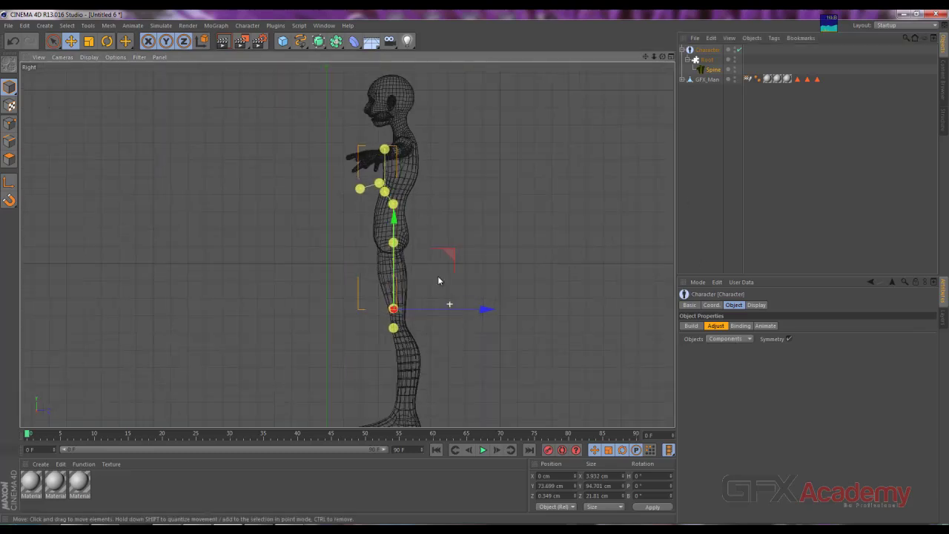
pyautogui.moveTo(395, 215); pyautogui.dragTo(395, 143)
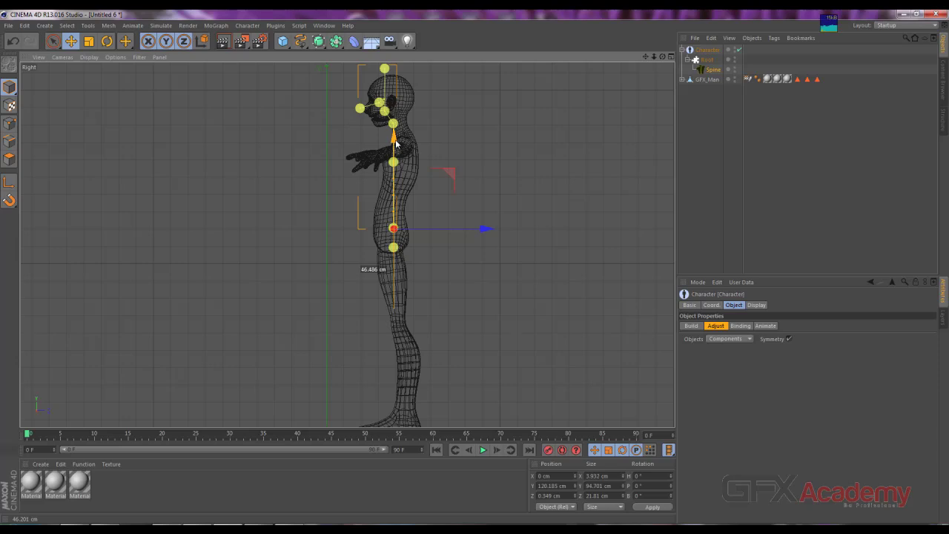
pyautogui.moveTo(396, 143); pyautogui.dragTo(396, 143)
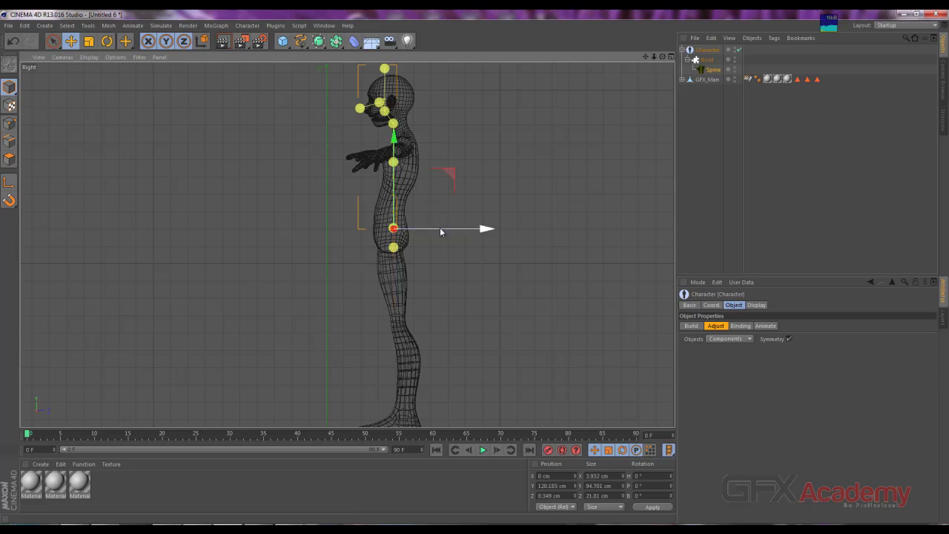
pyautogui.moveTo(440, 229); pyautogui.dragTo(438, 228)
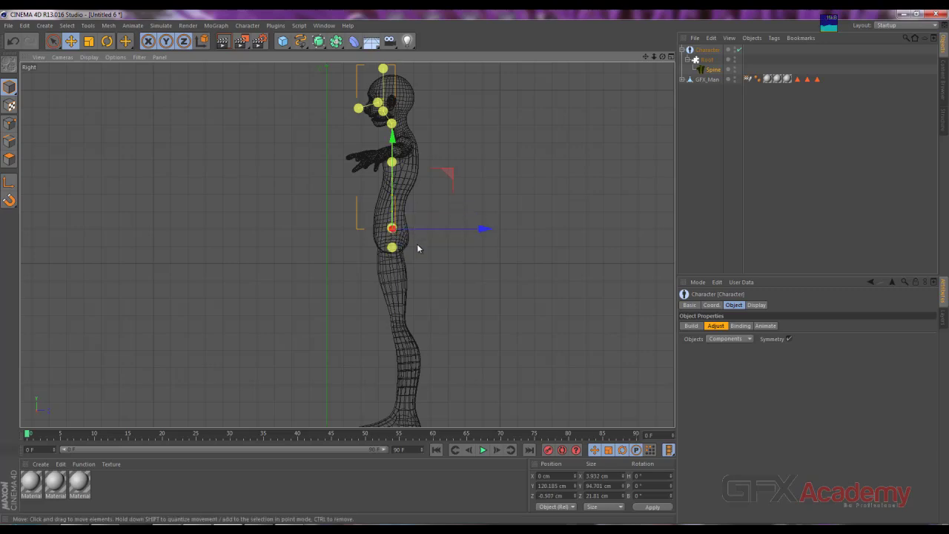
# Step: Move the chest joint to about 45.9 cm Z and -6.8 cm Y to fit the torso
pyautogui.click(391, 162)
pyautogui.moveTo(351, 168)
pyautogui.mouseDown()
pyautogui.moveTo(351, 108)
pyautogui.moveTo(351, 125)
pyautogui.mouseUp()
pyautogui.scroll(3, 501, 235)
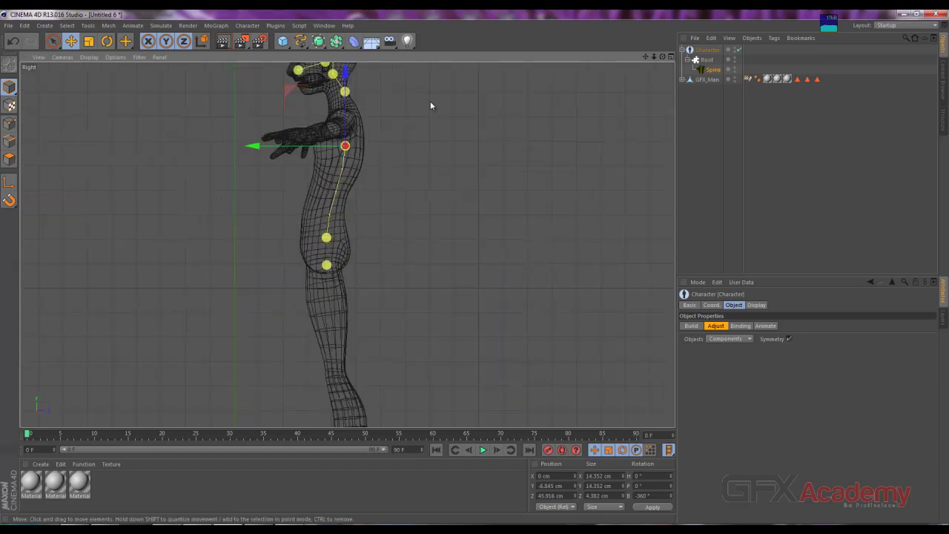
# Step: Drag the neck joint down to the neck base, about 16.4 cm Z and -0.5 cm Y
pyautogui.scroll(-3, 488, 264)
pyautogui.scroll(4, 491, 265)
pyautogui.scroll(2, 490, 265)
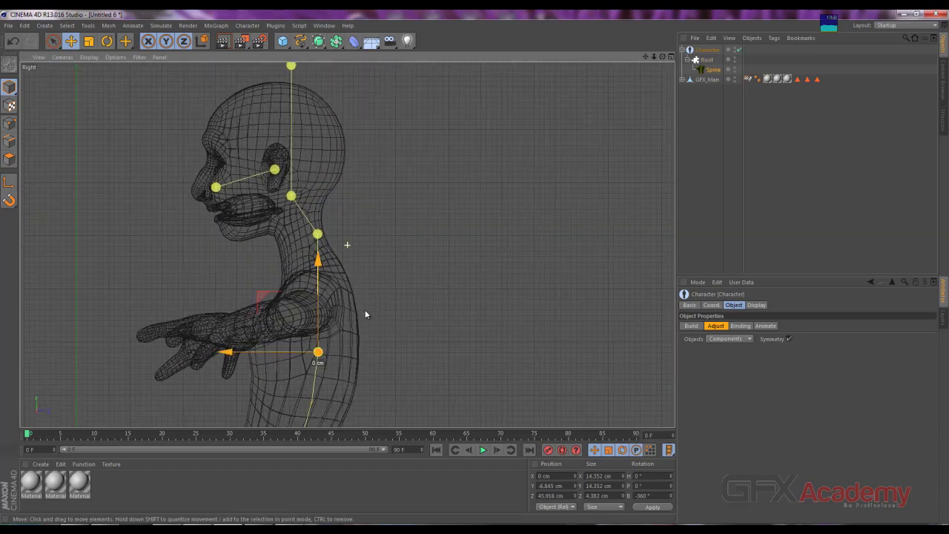
pyautogui.scroll(-1, 407, 265)
pyautogui.scroll(-2, 439, 357)
pyautogui.scroll(-2, 443, 356)
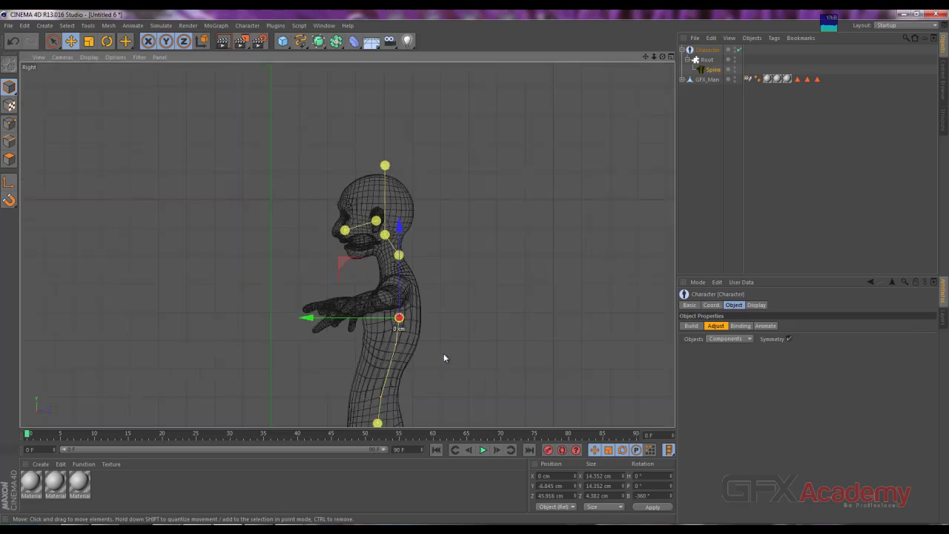
pyautogui.moveTo(444, 354)
pyautogui.mouseDown(button='middle')
pyautogui.moveTo(442, 264)
pyautogui.moveTo(474, 247)
pyautogui.moveTo(474, 223)
pyautogui.moveTo(463, 236)
pyautogui.mouseUp(button='middle')
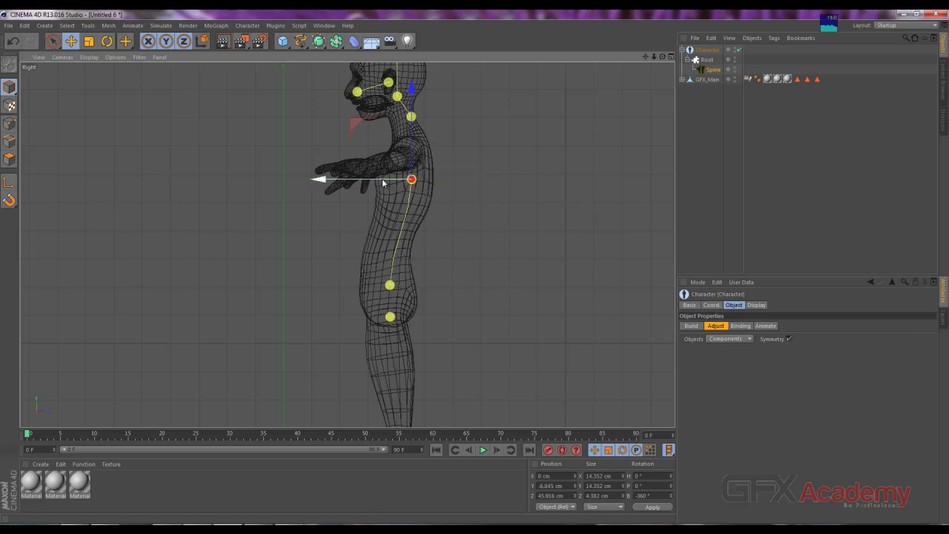
pyautogui.click(412, 117)
pyautogui.scroll(1, 502, 171)
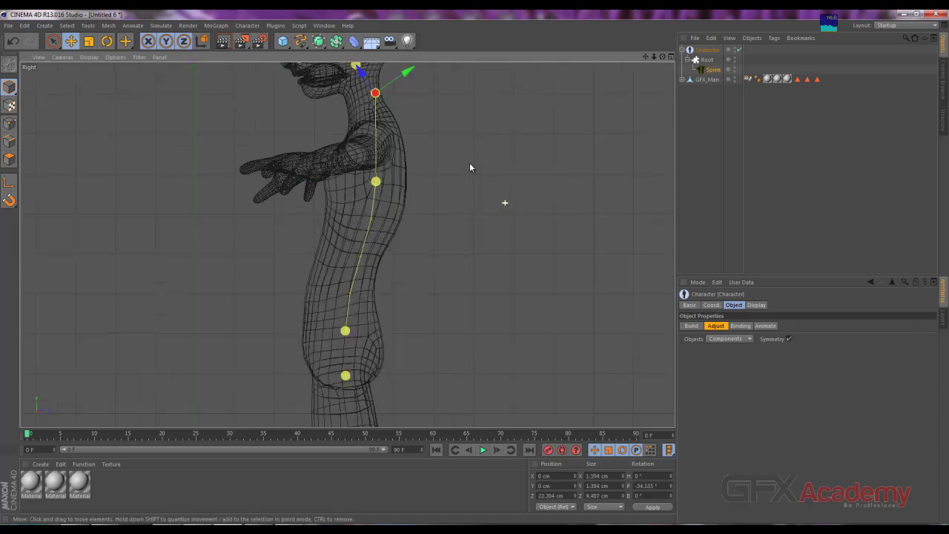
pyautogui.scroll(1, 504, 201)
pyautogui.moveTo(408, 113); pyautogui.dragTo(408, 139)
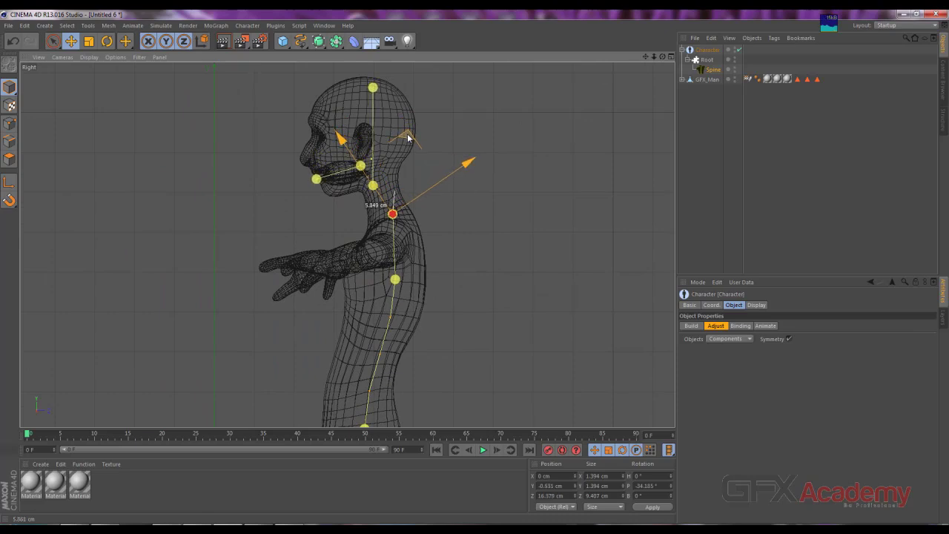
# Step: Rotate the neck and head joints to follow the neck and head of the mesh
pyautogui.click(108, 42)
pyautogui.moveTo(417, 166); pyautogui.dragTo(425, 166)
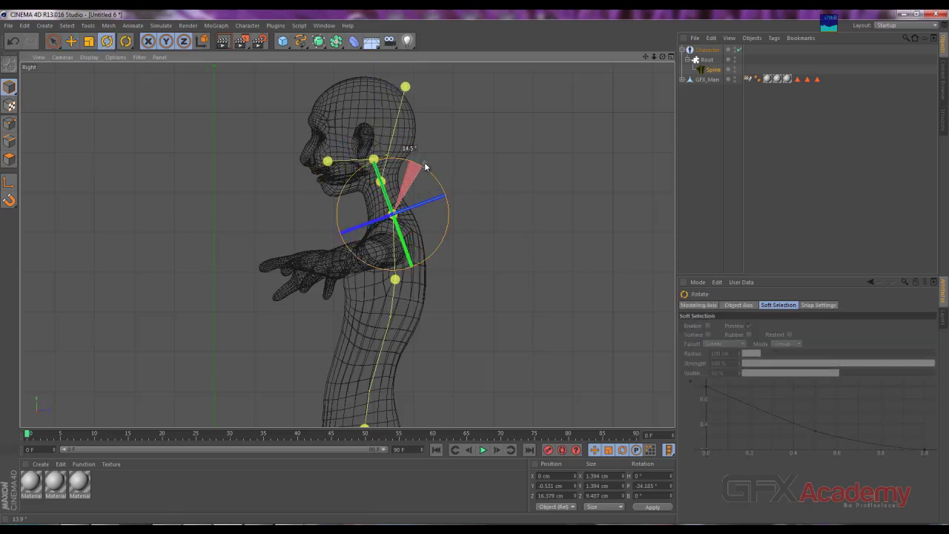
pyautogui.moveTo(425, 167); pyautogui.dragTo(424, 165)
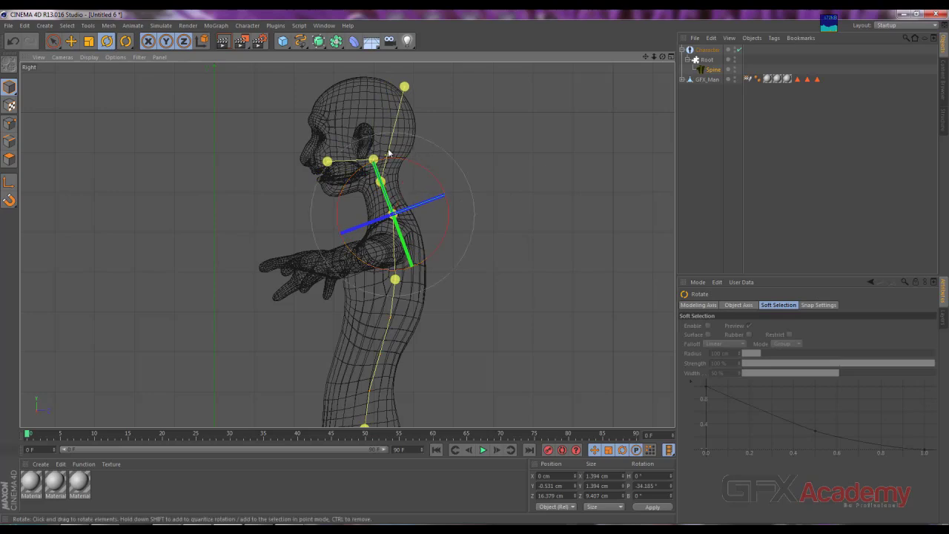
pyautogui.click(373, 160)
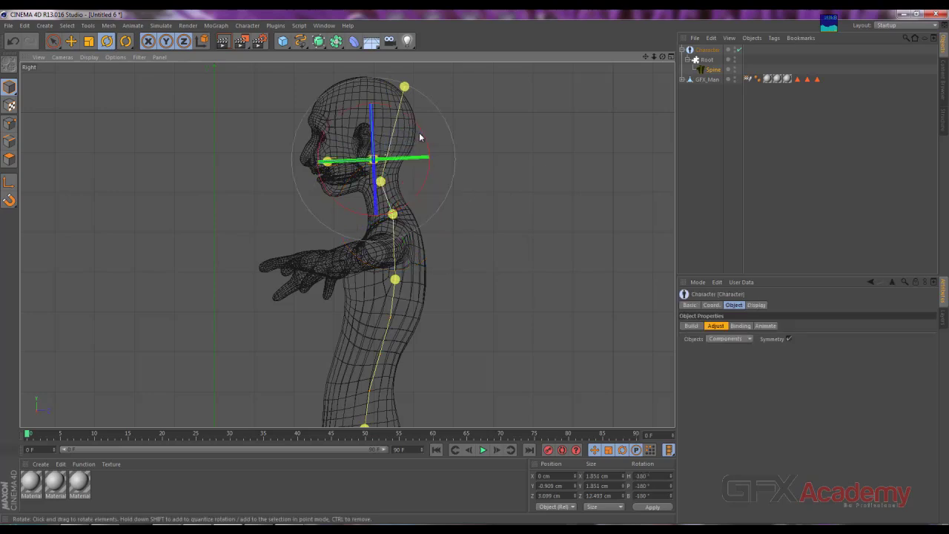
pyautogui.moveTo(423, 135); pyautogui.dragTo(434, 142)
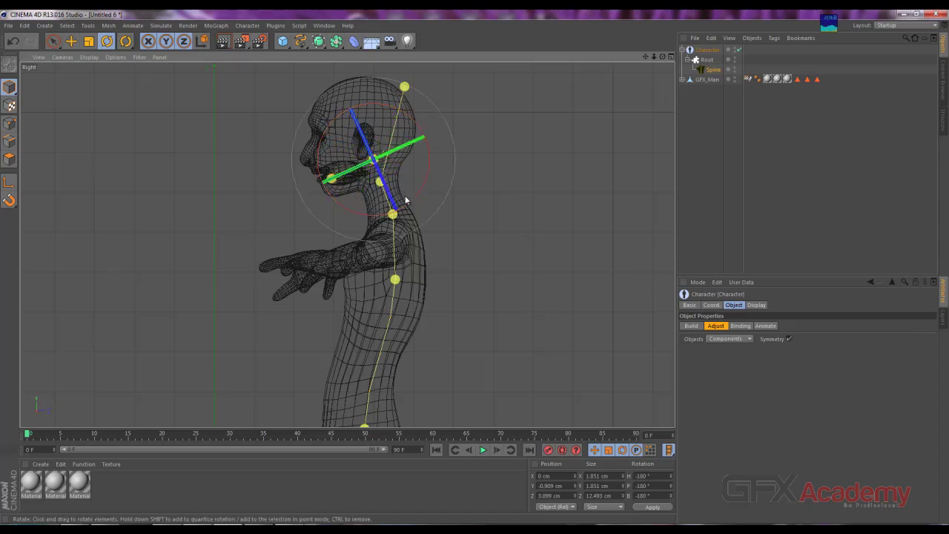
# Step: Move the top head joint onto the crown of the head
pyautogui.click(75, 45)
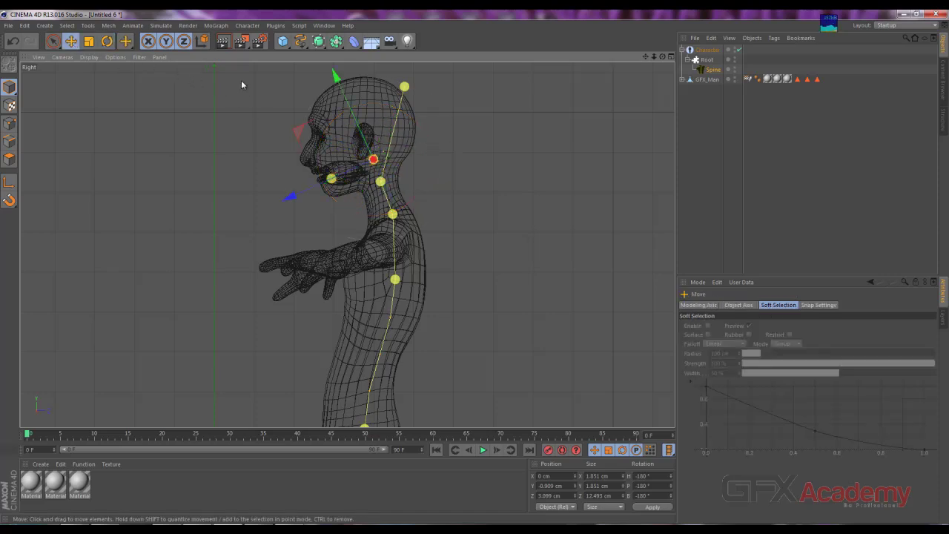
pyautogui.click(405, 87)
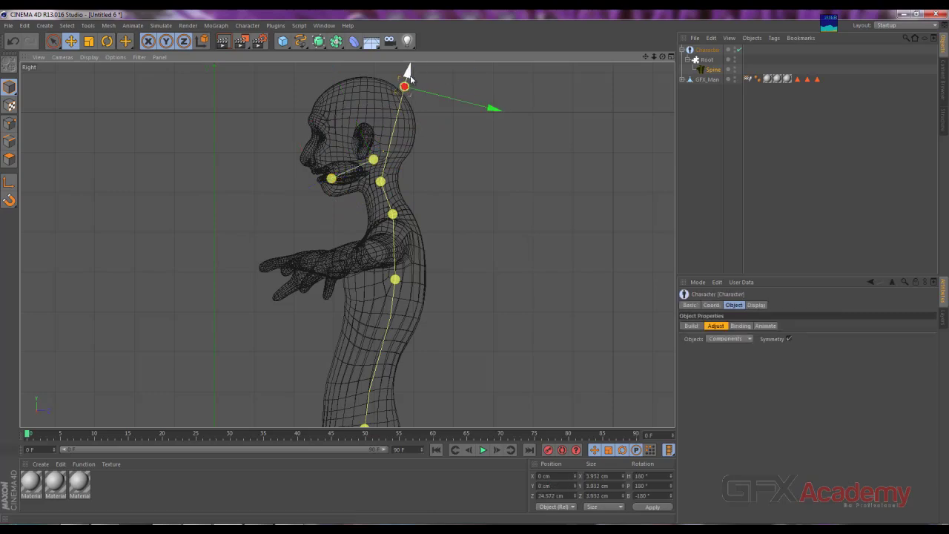
pyautogui.moveTo(471, 106); pyautogui.dragTo(439, 95)
# Step: Place the jaw joint at the jaw hinge, about -2.64 cm Y and 4.566 cm Z
pyautogui.click(374, 160)
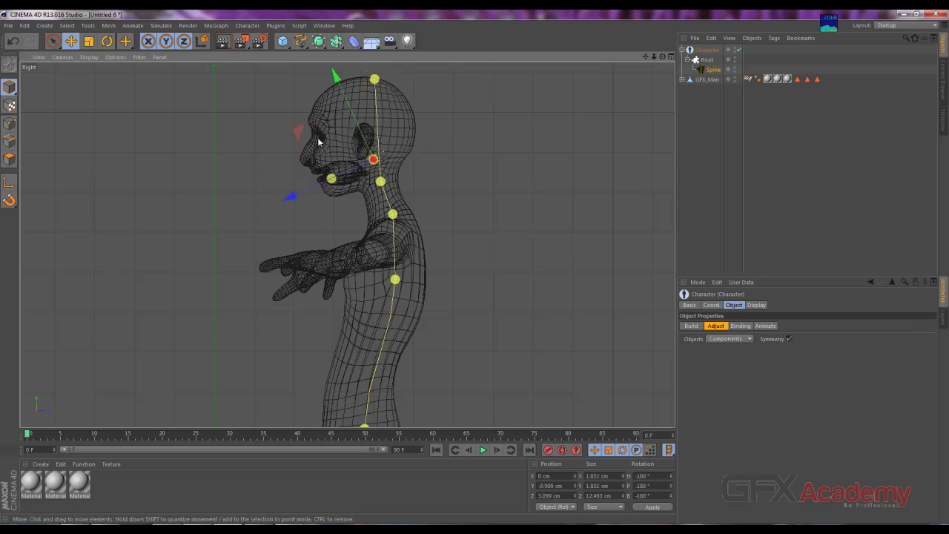
pyautogui.moveTo(300, 140); pyautogui.dragTo(300, 145)
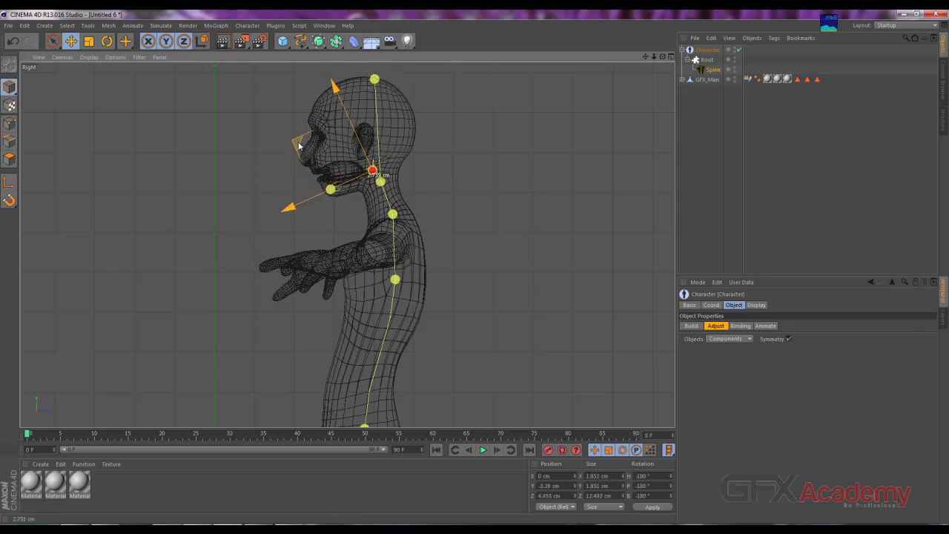
pyautogui.scroll(3, 448, 204)
pyautogui.scroll(3, 411, 196)
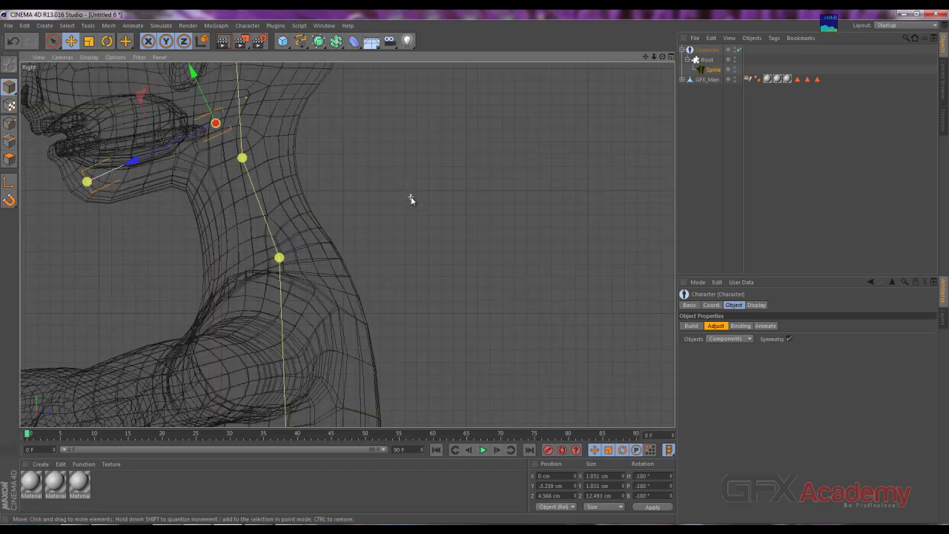
pyautogui.keyDown('alt'); pyautogui.moveTo(198, 148); pyautogui.dragTo(373, 219, button='middle'); pyautogui.keyUp('alt')
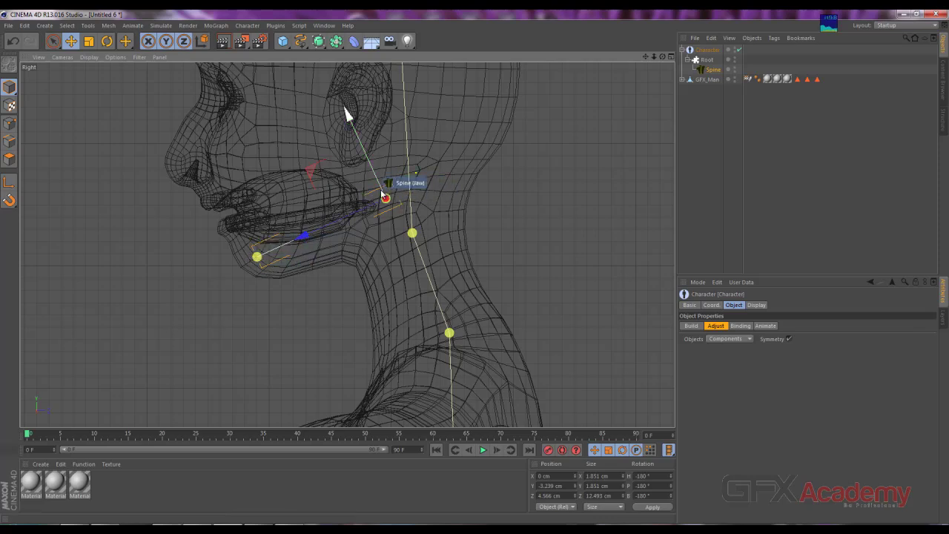
pyautogui.moveTo(382, 188); pyautogui.dragTo(379, 184)
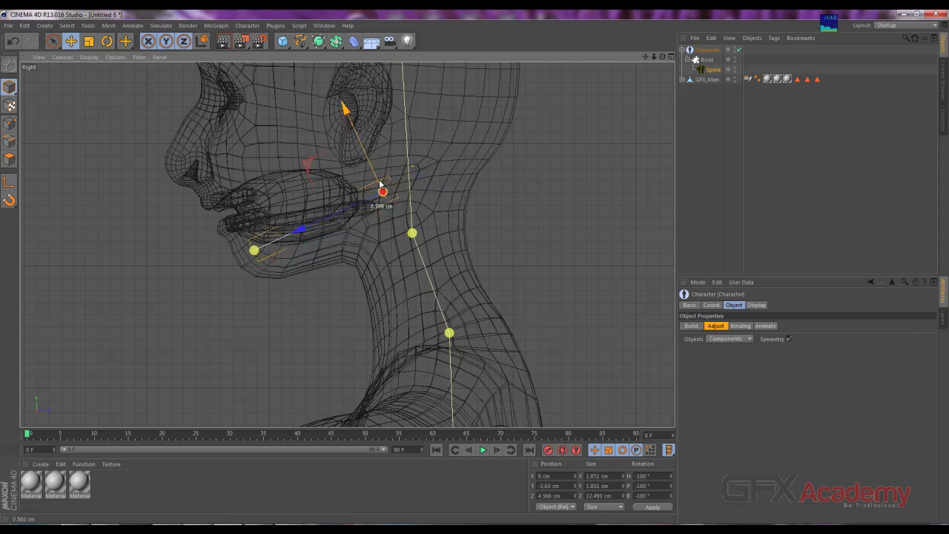
pyautogui.click(107, 41)
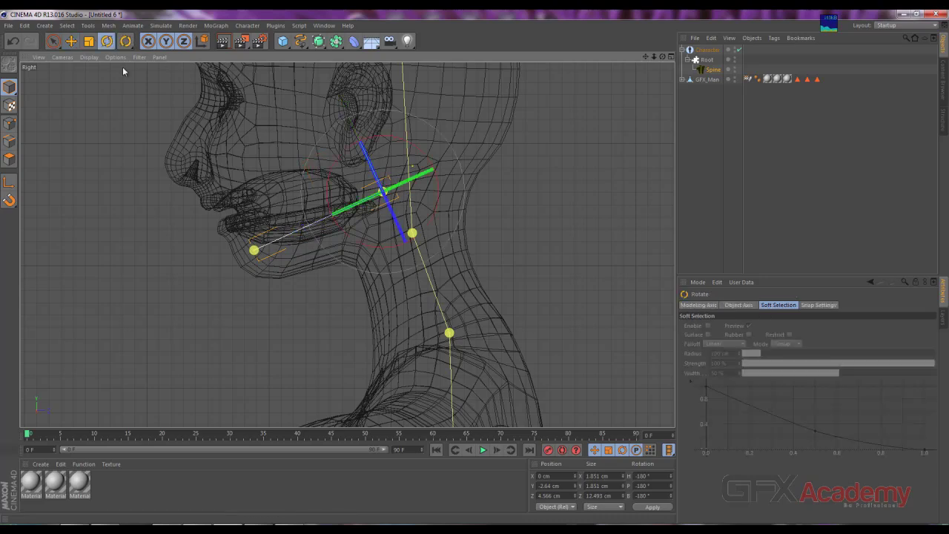
pyautogui.click(70, 41)
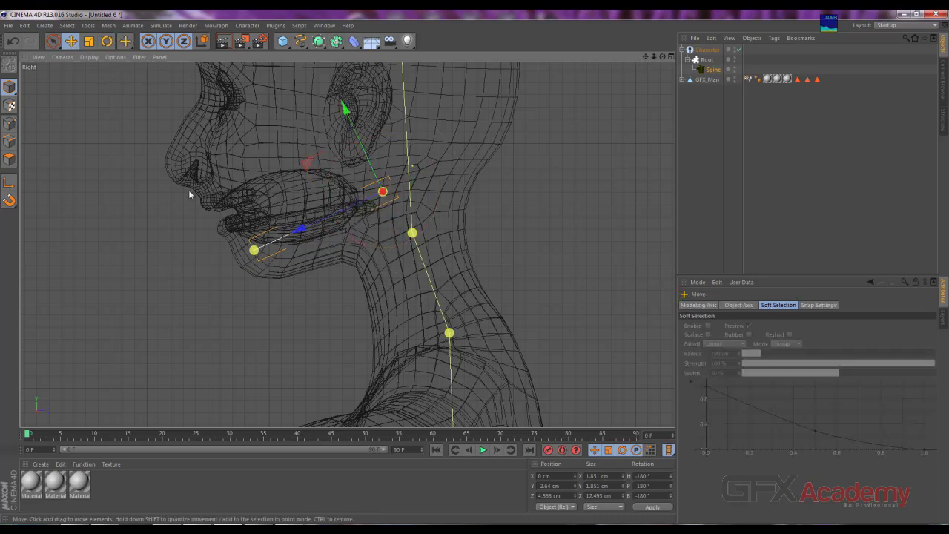
pyautogui.click(254, 249)
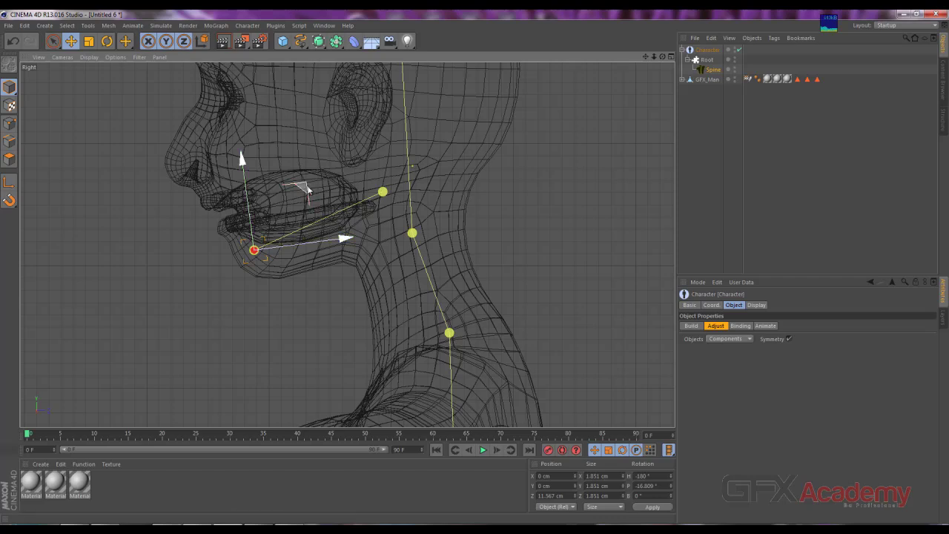
# Step: Drag the jaw tip joint down to the chin
pyautogui.moveTo(304, 186); pyautogui.dragTo(290, 211)
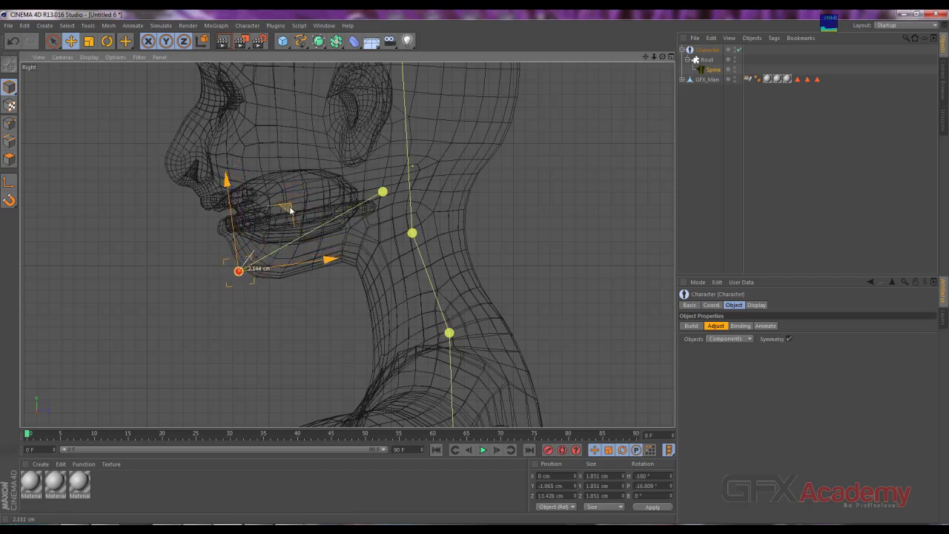
pyautogui.scroll(2, 432, 149)
pyautogui.scroll(-2, 419, 136)
pyautogui.scroll(-2, 404, 133)
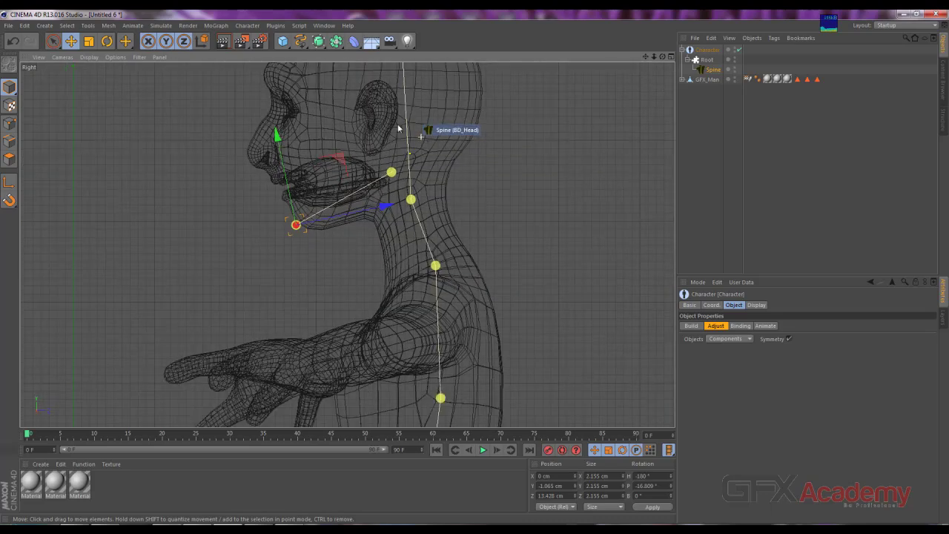
# Step: Rest the head tip joint on the skull's crown at about -10.565 cm Y and 25.666 cm Z
pyautogui.moveTo(398, 129); pyautogui.dragTo(393, 255, button='middle')
pyautogui.click(394, 116)
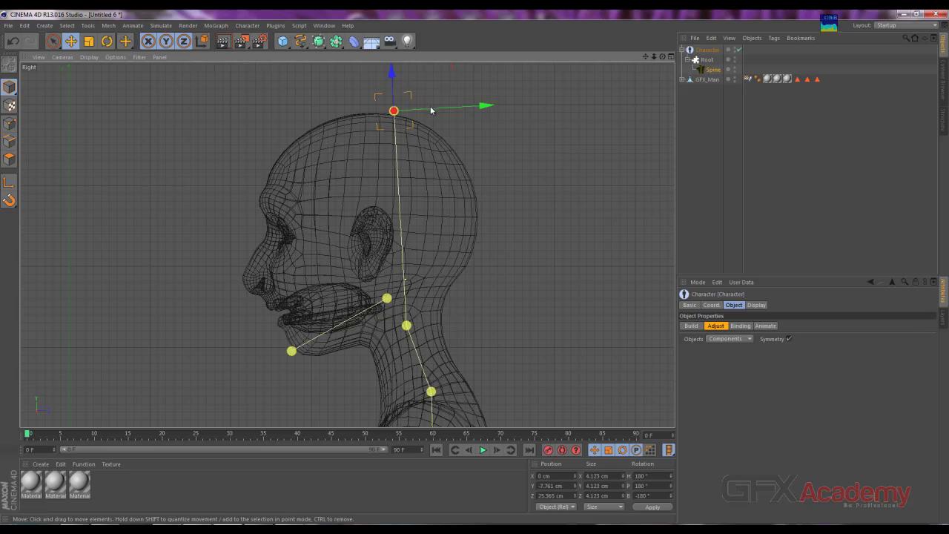
pyautogui.moveTo(435, 112); pyautogui.dragTo(368, 97)
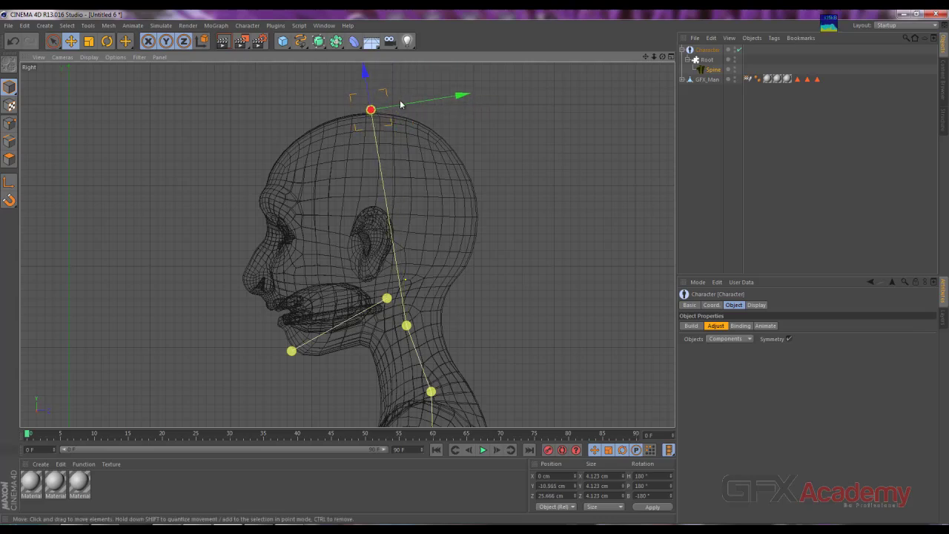
pyautogui.scroll(-2, 415, 164)
pyautogui.scroll(-3, 386, 360)
pyautogui.moveTo(404, 344)
pyautogui.keyDown('alt'); pyautogui.mouseDown(button='middle')
pyautogui.moveTo(399, 267)
pyautogui.moveTo(314, 175)
pyautogui.moveTo(383, 178)
pyautogui.moveTo(324, 361)
pyautogui.moveTo(385, 363)
pyautogui.moveTo(358, 232)
pyautogui.moveTo(416, 180)
pyautogui.mouseUp(button='middle'); pyautogui.keyUp('alt')
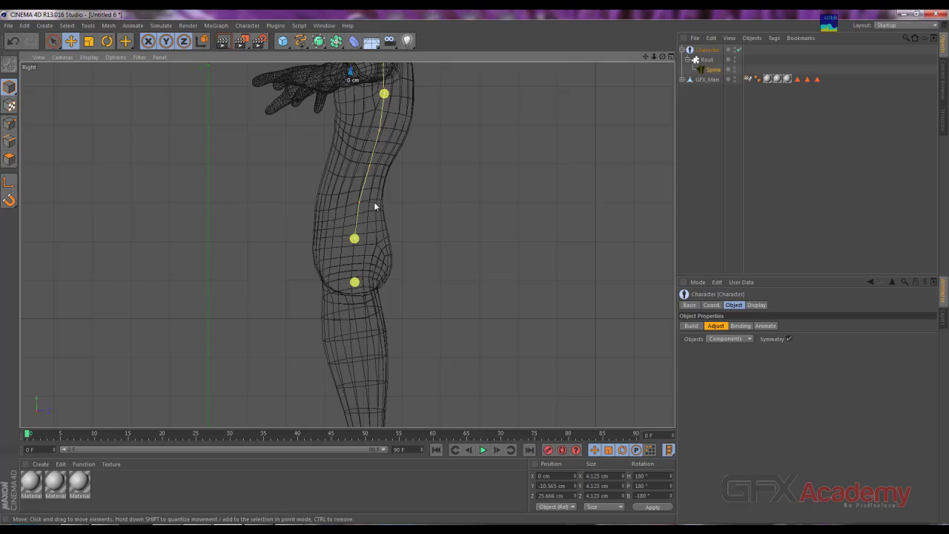
pyautogui.keyDown('alt'); pyautogui.moveTo(347, 129); pyautogui.dragTo(331, 242, button='middle'); pyautogui.keyUp('alt')
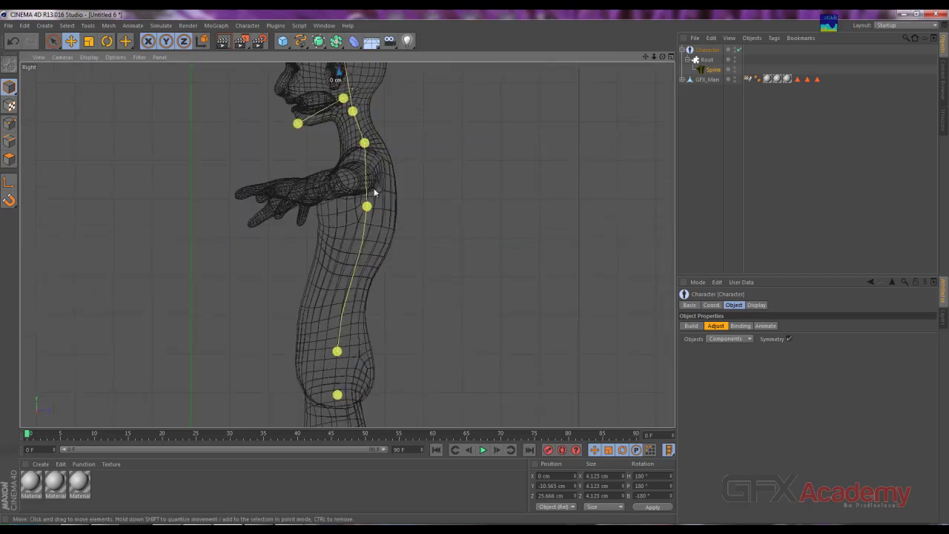
pyautogui.press('F1')
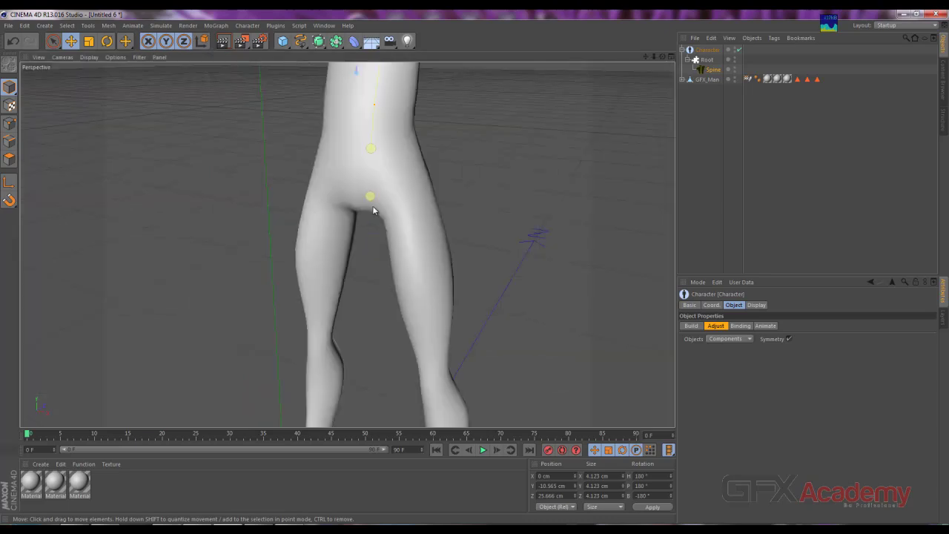
# Step: Return the Character to its Build components and orbit to view the character's side
pyautogui.keyDown('alt'); pyautogui.moveTo(372, 205); pyautogui.dragTo(455, 272); pyautogui.keyUp('alt')
pyautogui.scroll(-2, 455, 272)
pyautogui.scroll(-2, 457, 272)
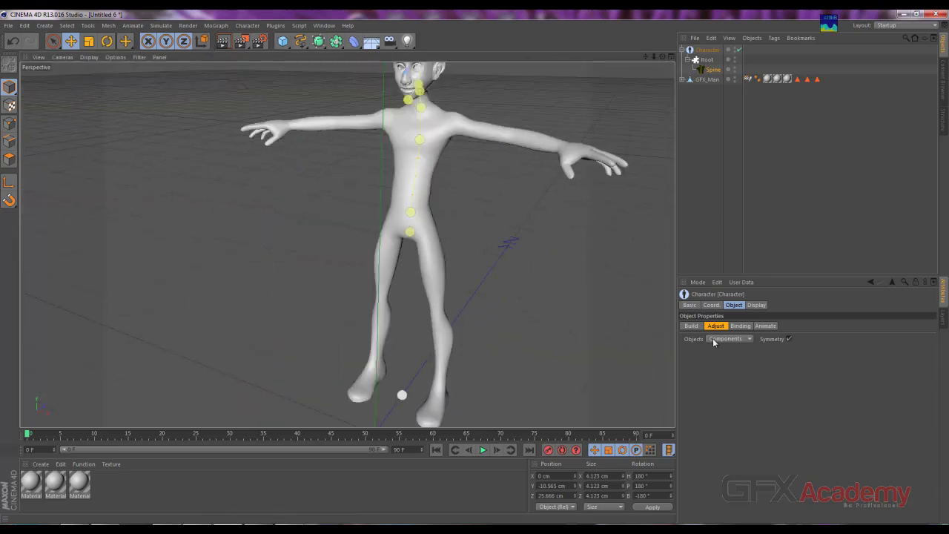
pyautogui.click(692, 326)
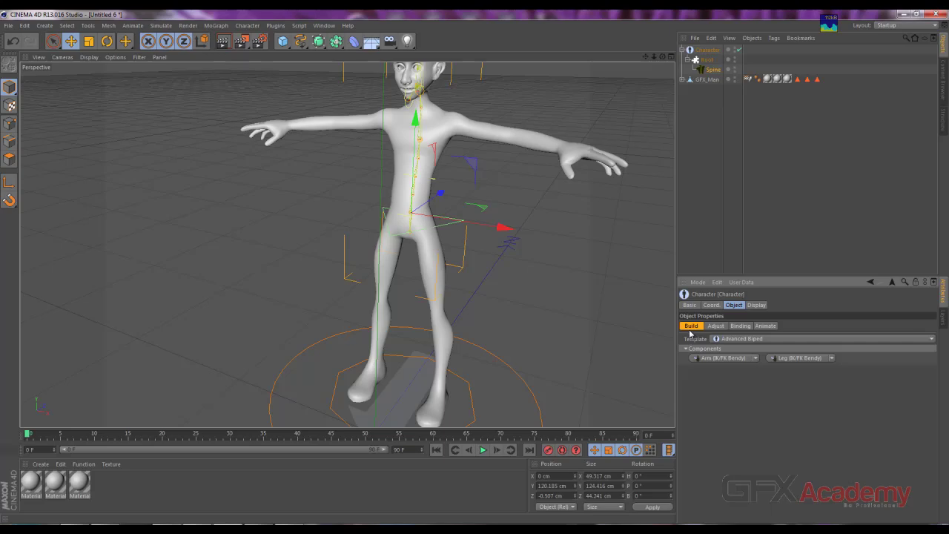
pyautogui.moveTo(265, 239)
pyautogui.keyDown('alt'); pyautogui.mouseDown()
pyautogui.moveTo(314, 236)
pyautogui.moveTo(364, 178)
pyautogui.moveTo(283, 178)
pyautogui.moveTo(617, 200)
pyautogui.moveTo(480, 187)
pyautogui.moveTo(485, 155)
pyautogui.moveTo(545, 155)
pyautogui.moveTo(499, 202)
pyautogui.mouseUp(); pyautogui.keyUp('alt')
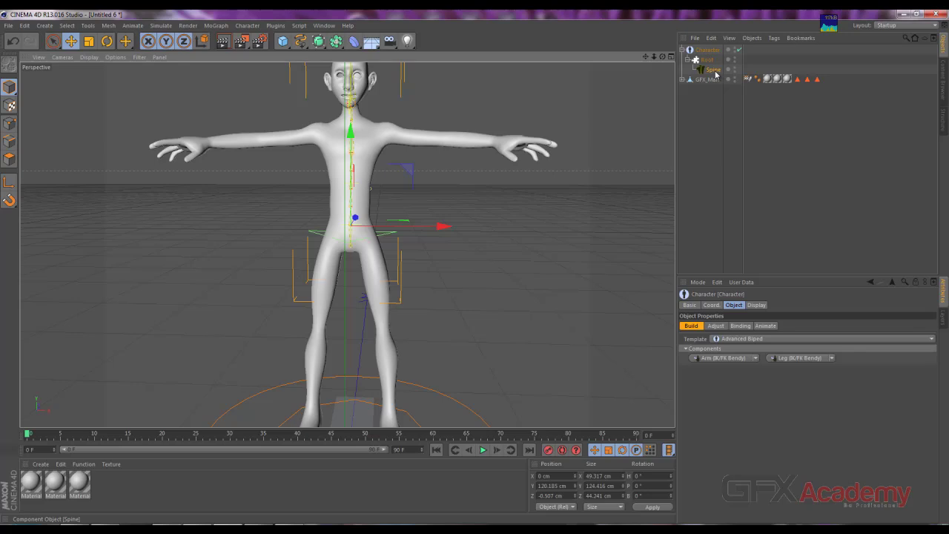
# Step: Add an Arm (IK/FK Bendy) component, inspect it from several angles, then undo it
pyautogui.click(721, 358)
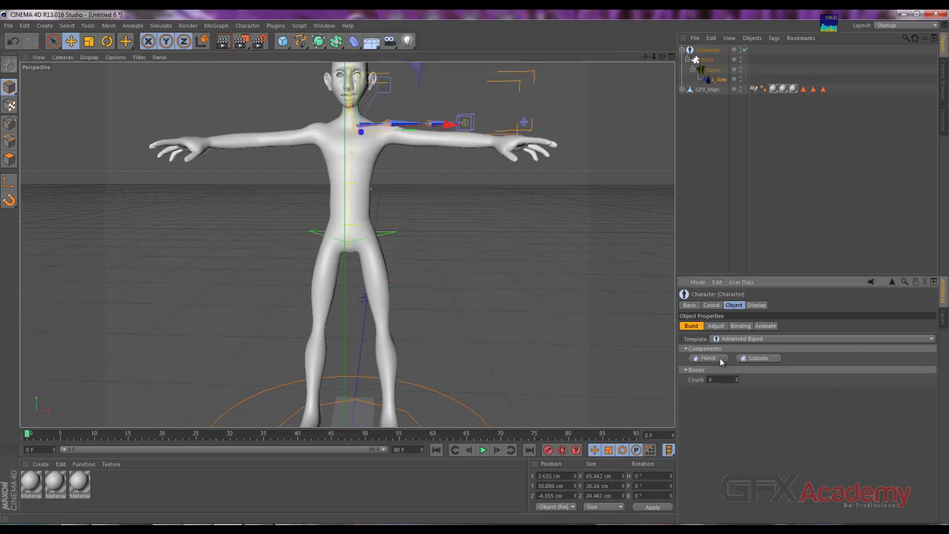
pyautogui.moveTo(429, 151)
pyautogui.keyDown('alt'); pyautogui.mouseDown()
pyautogui.moveTo(422, 167)
pyautogui.moveTo(302, 187)
pyautogui.moveTo(417, 229)
pyautogui.moveTo(486, 176)
pyautogui.moveTo(394, 192)
pyautogui.mouseUp(); pyautogui.keyUp('alt')
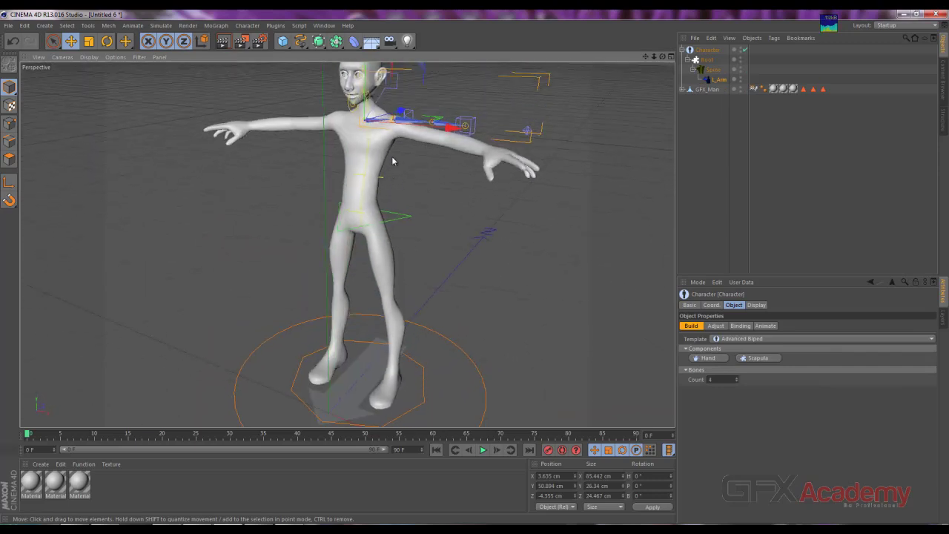
pyautogui.moveTo(397, 158)
pyautogui.keyDown('alt'); pyautogui.mouseDown()
pyautogui.moveTo(354, 205)
pyautogui.moveTo(201, 212)
pyautogui.moveTo(292, 208)
pyautogui.moveTo(235, 238)
pyautogui.moveTo(453, 139)
pyautogui.moveTo(344, 197)
pyautogui.moveTo(349, 224)
pyautogui.moveTo(459, 191)
pyautogui.mouseUp(); pyautogui.keyUp('alt')
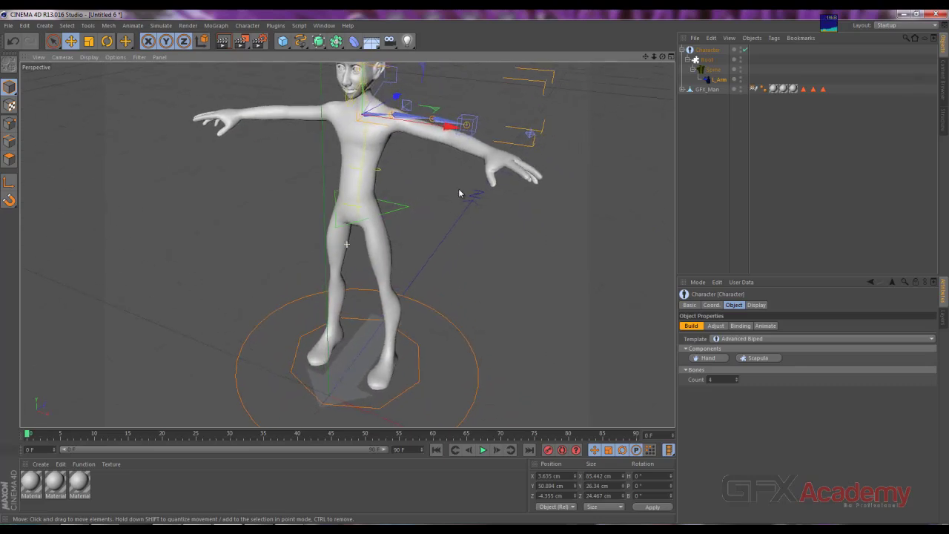
pyautogui.moveTo(405, 166)
pyautogui.keyDown('alt'); pyautogui.mouseDown()
pyautogui.moveTo(378, 214)
pyautogui.moveTo(451, 219)
pyautogui.moveTo(339, 226)
pyautogui.moveTo(364, 214)
pyautogui.moveTo(510, 197)
pyautogui.moveTo(519, 177)
pyautogui.mouseUp(); pyautogui.keyUp('alt')
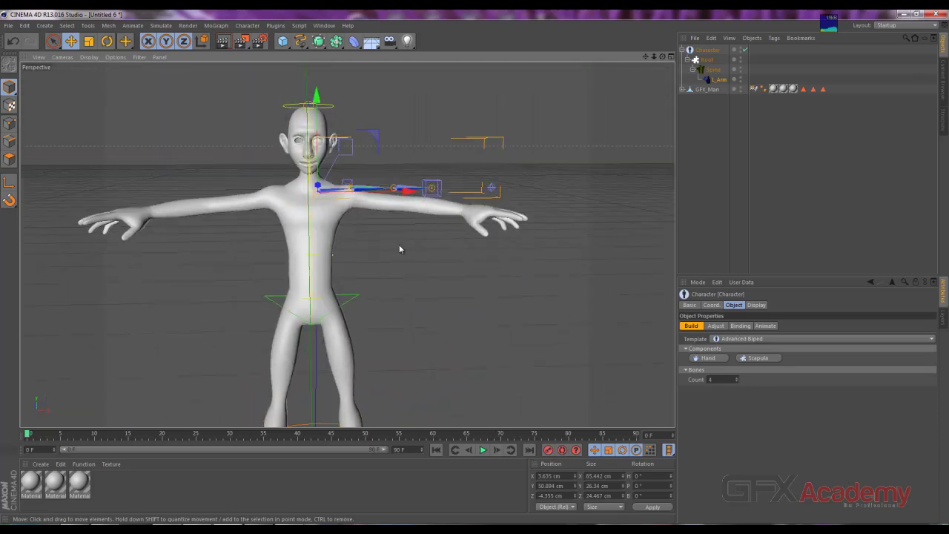
pyautogui.moveTo(398, 250)
pyautogui.keyDown('alt'); pyautogui.mouseDown()
pyautogui.moveTo(278, 314)
pyautogui.moveTo(313, 314)
pyautogui.mouseUp(); pyautogui.keyUp('alt')
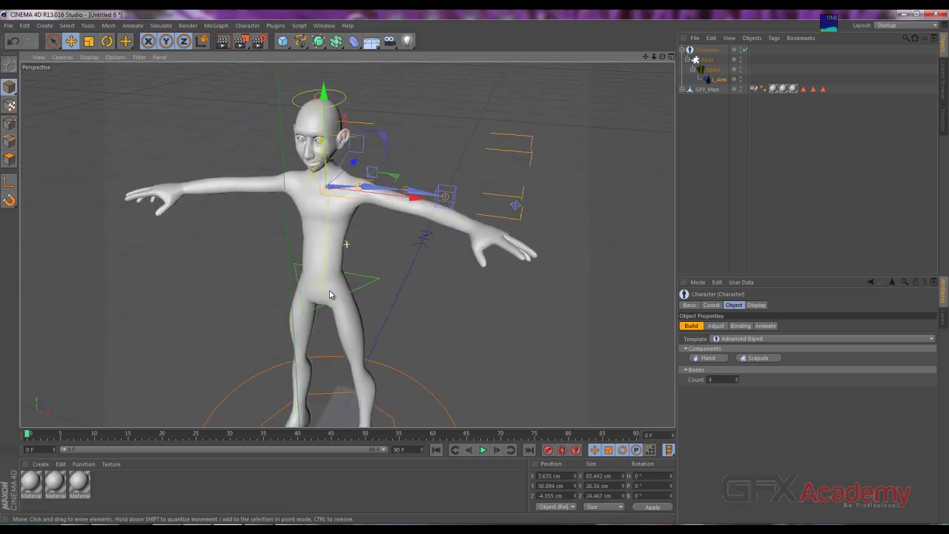
pyautogui.keyDown('alt'); pyautogui.moveTo(345, 242); pyautogui.dragTo(381, 233); pyautogui.keyUp('alt')
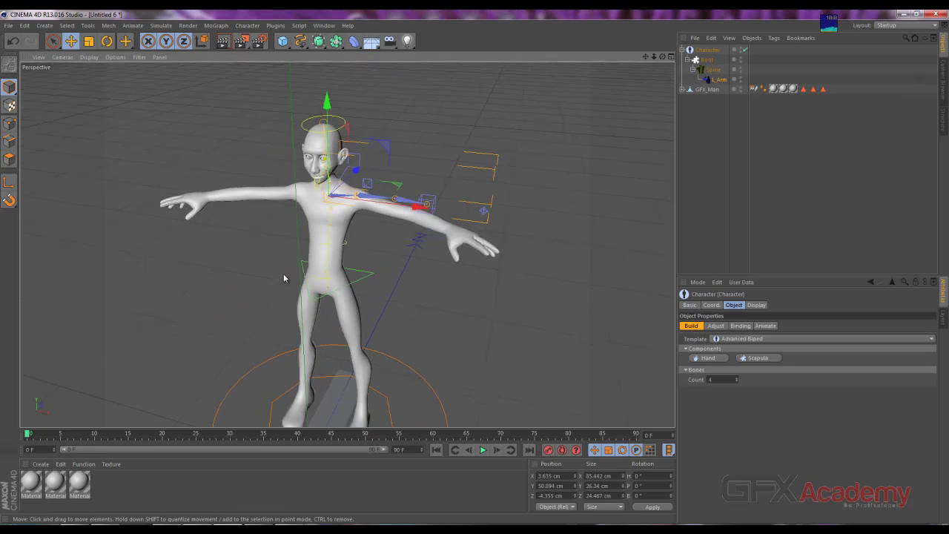
pyautogui.moveTo(284, 275)
pyautogui.keyDown('alt'); pyautogui.mouseDown()
pyautogui.moveTo(309, 248)
pyautogui.moveTo(376, 253)
pyautogui.moveTo(268, 261)
pyautogui.moveTo(429, 228)
pyautogui.moveTo(371, 199)
pyautogui.moveTo(284, 235)
pyautogui.moveTo(295, 267)
pyautogui.mouseUp(); pyautogui.keyUp('alt')
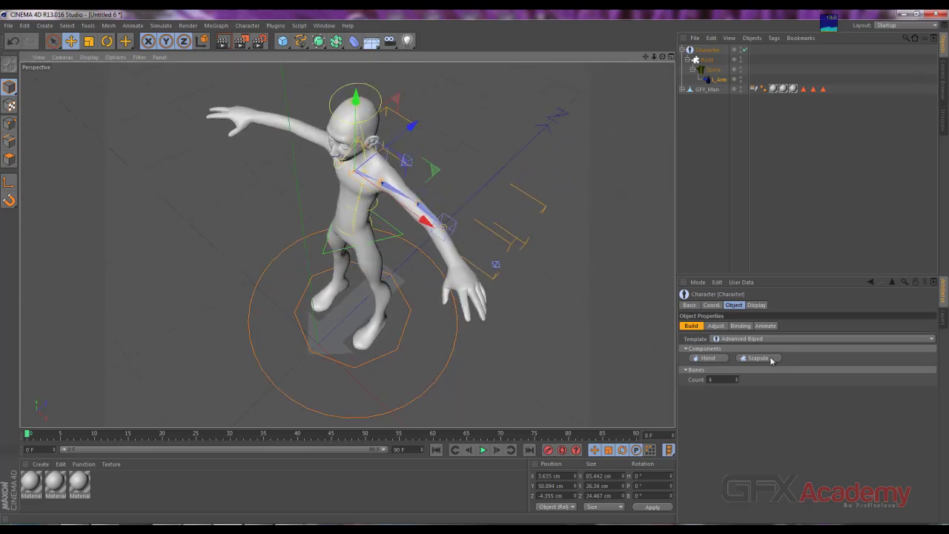
pyautogui.moveTo(311, 267)
pyautogui.keyDown('alt'); pyautogui.mouseDown()
pyautogui.moveTo(443, 178)
pyautogui.moveTo(367, 205)
pyautogui.mouseUp(); pyautogui.keyUp('alt')
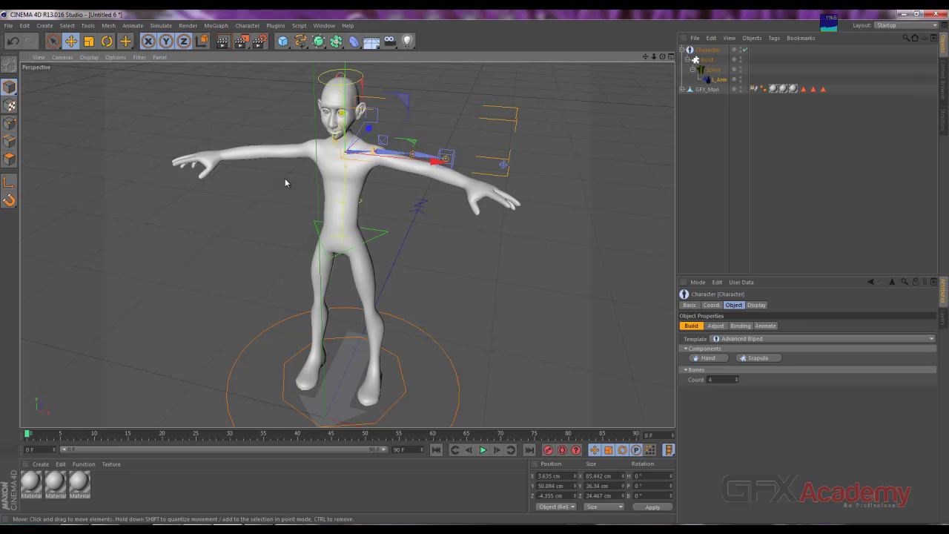
pyautogui.hotkey('ctrl', 'z')
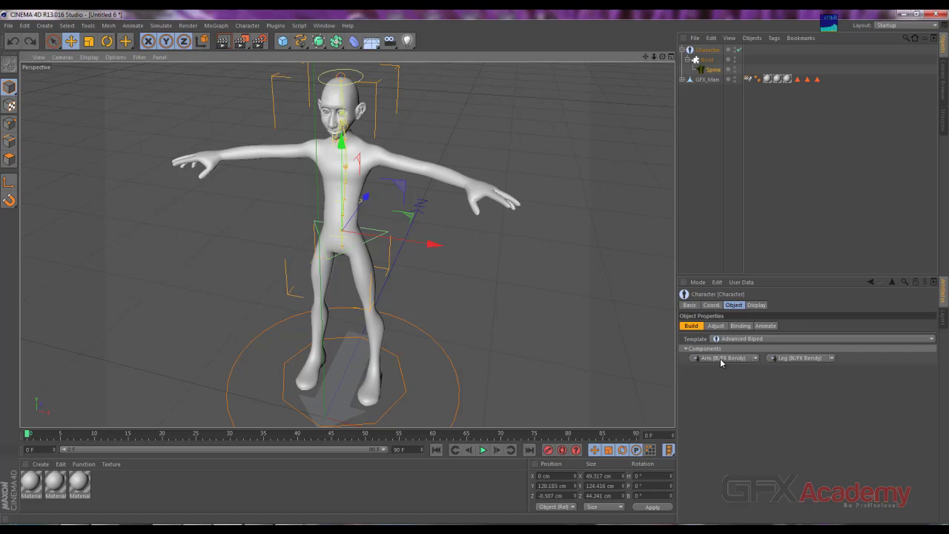
# Step: Add mirrored L_Arm and R_Arm components, check them, and select Spine
pyautogui.click(719, 358)
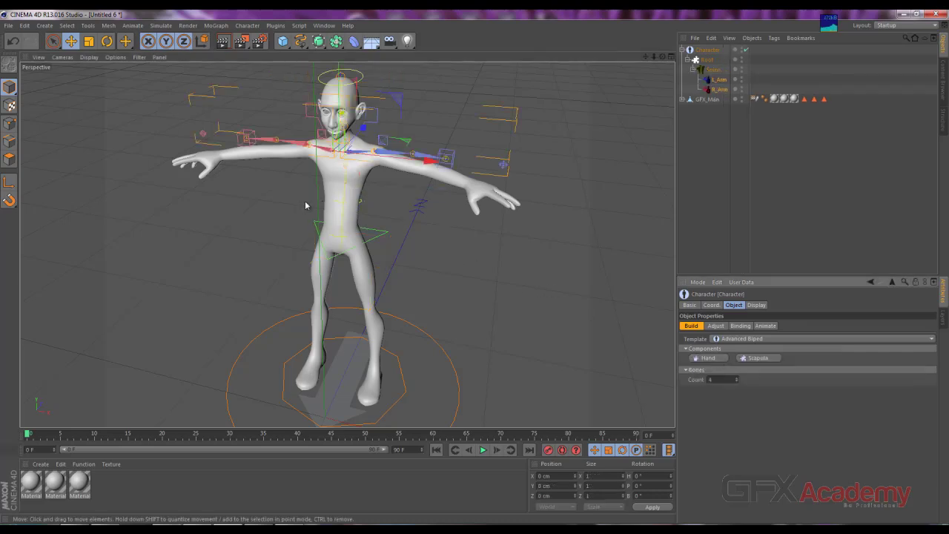
pyautogui.moveTo(305, 205)
pyautogui.keyDown('alt'); pyautogui.mouseDown()
pyautogui.moveTo(521, 159)
pyautogui.moveTo(409, 131)
pyautogui.moveTo(314, 258)
pyautogui.moveTo(316, 267)
pyautogui.moveTo(347, 218)
pyautogui.moveTo(416, 194)
pyautogui.moveTo(332, 209)
pyautogui.moveTo(386, 212)
pyautogui.moveTo(394, 282)
pyautogui.moveTo(391, 269)
pyautogui.mouseUp(); pyautogui.keyUp('alt')
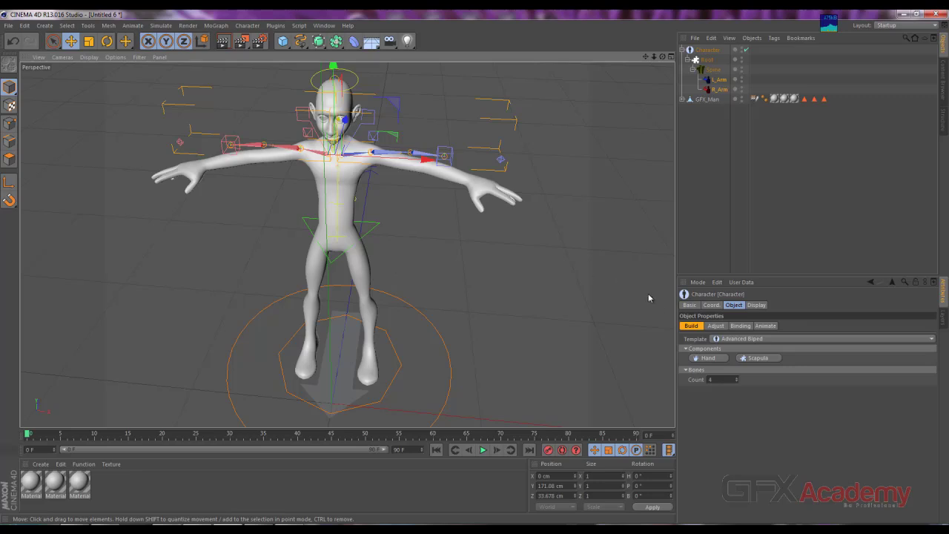
pyautogui.click(714, 70)
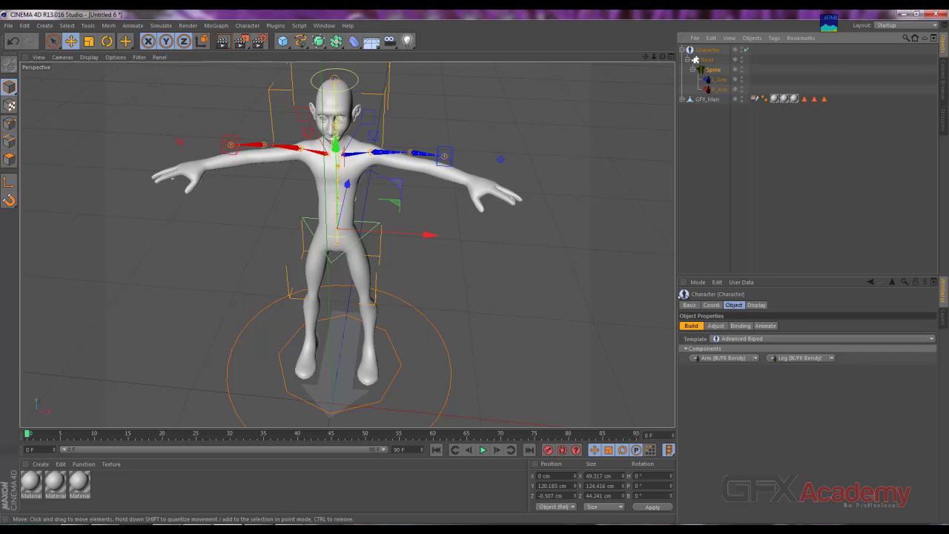
# Step: Add mirrored L_Leg and R_Leg components, switch to the Front view and enter Adjust mode
pyautogui.click(801, 358)
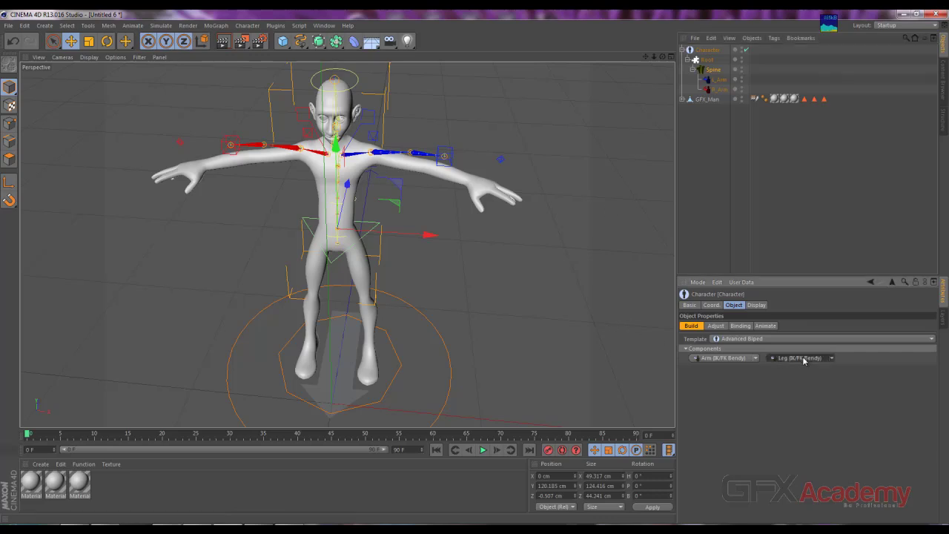
pyautogui.moveTo(456, 358)
pyautogui.keyDown('alt'); pyautogui.mouseDown()
pyautogui.moveTo(326, 354)
pyautogui.moveTo(636, 319)
pyautogui.moveTo(279, 324)
pyautogui.moveTo(495, 328)
pyautogui.moveTo(365, 320)
pyautogui.moveTo(383, 320)
pyautogui.mouseUp(); pyautogui.keyUp('alt')
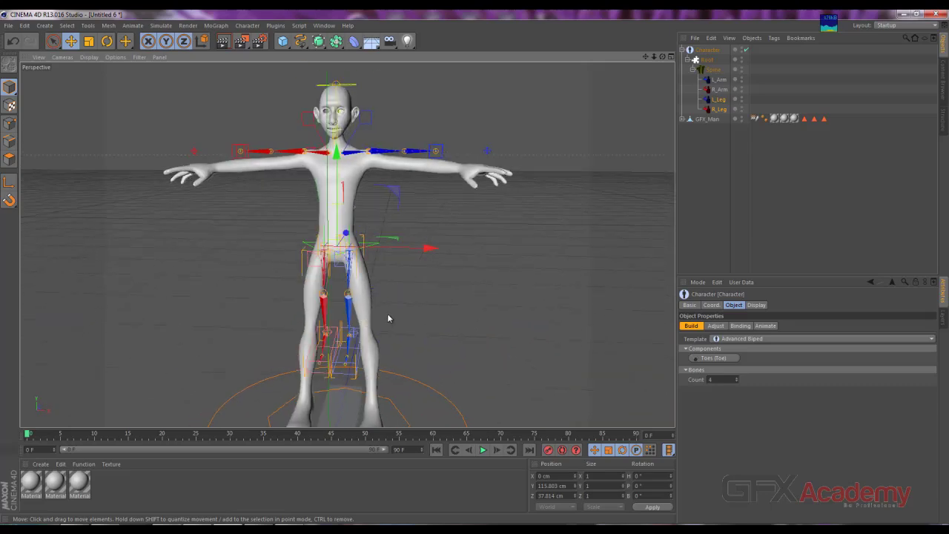
pyautogui.press('F4')
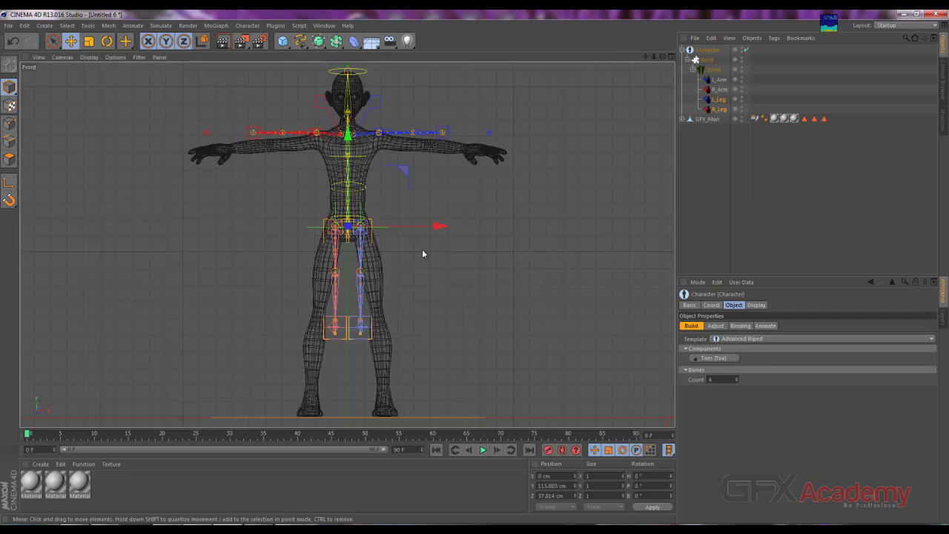
pyautogui.click(717, 326)
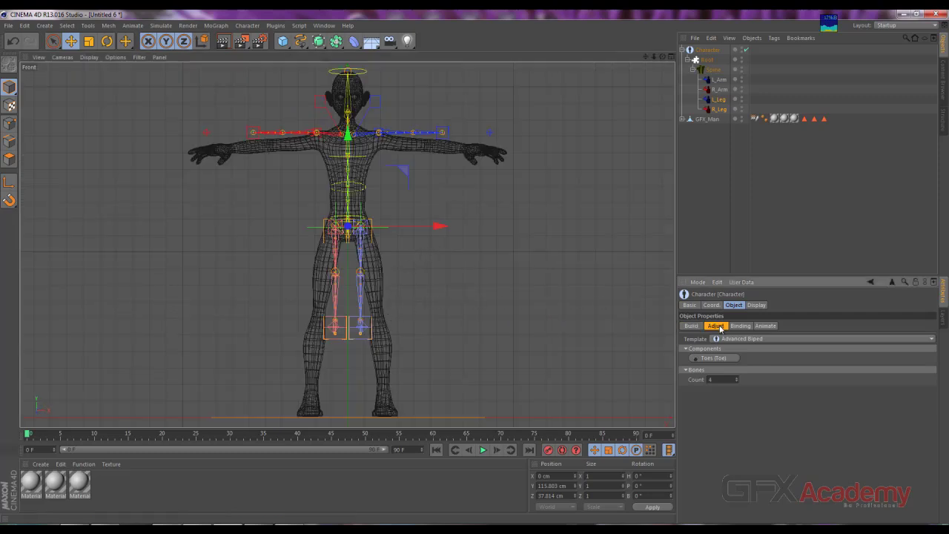
# Step: Lower the L_Leg chain and spread the hip joints apart to about -2.139 cm X, 3.469 cm Z
pyautogui.click(725, 103)
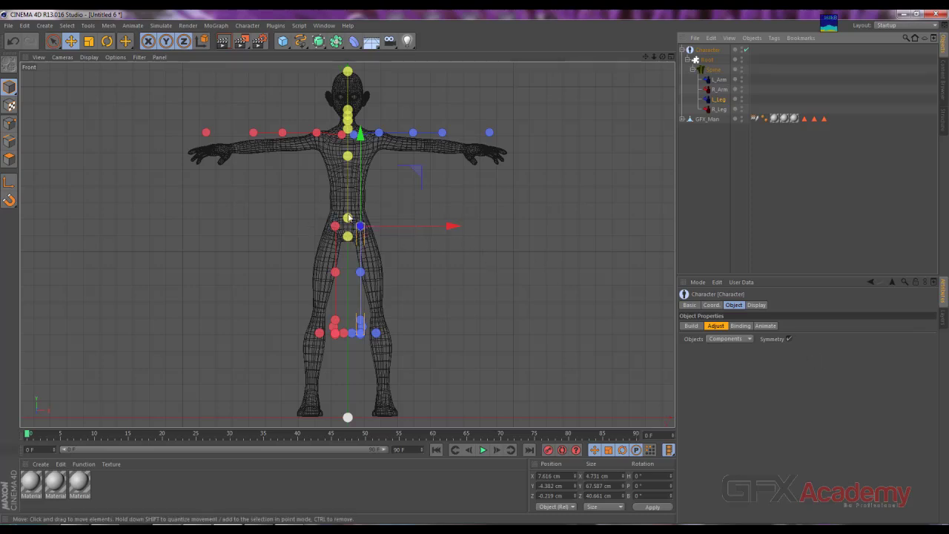
pyautogui.moveTo(381, 225); pyautogui.dragTo(427, 238)
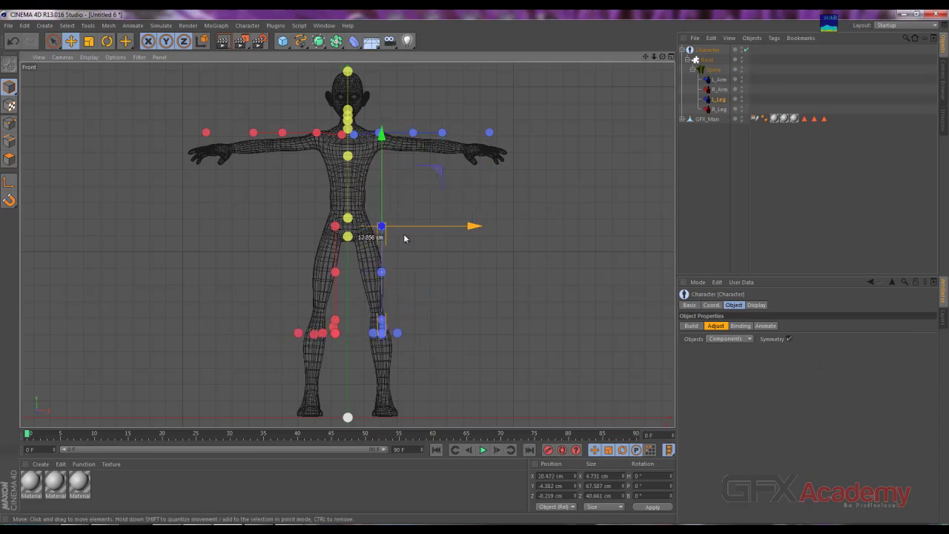
pyautogui.hotkey('ctrl', 'z')
pyautogui.moveTo(427, 237); pyautogui.dragTo(272, 228)
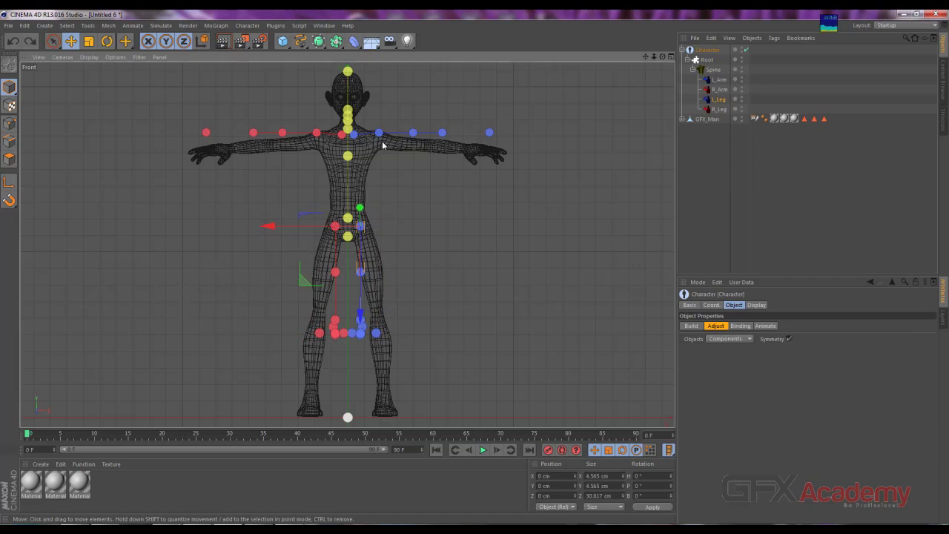
pyautogui.moveTo(375, 152); pyautogui.dragTo(379, 239, button='middle')
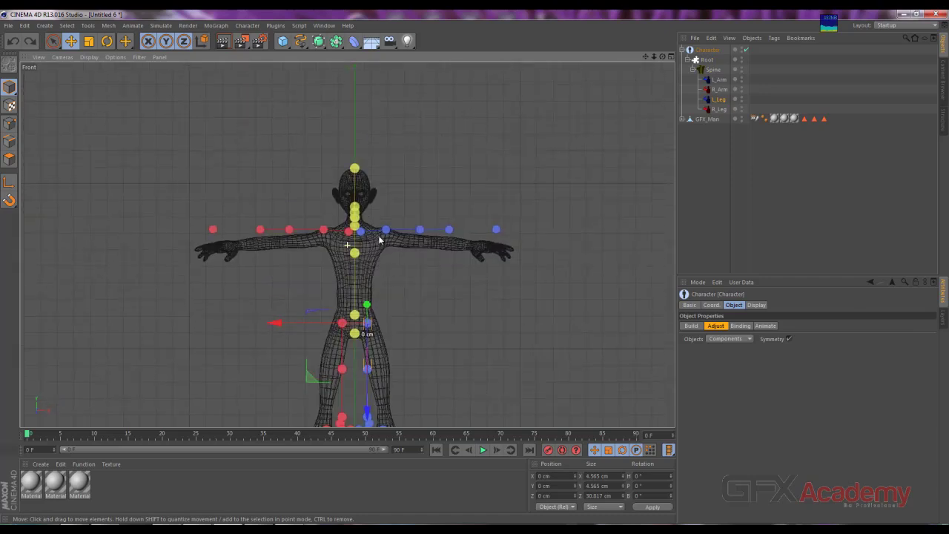
pyautogui.moveTo(378, 356); pyautogui.dragTo(383, 248, button='middle')
pyautogui.scroll(4, 387, 227)
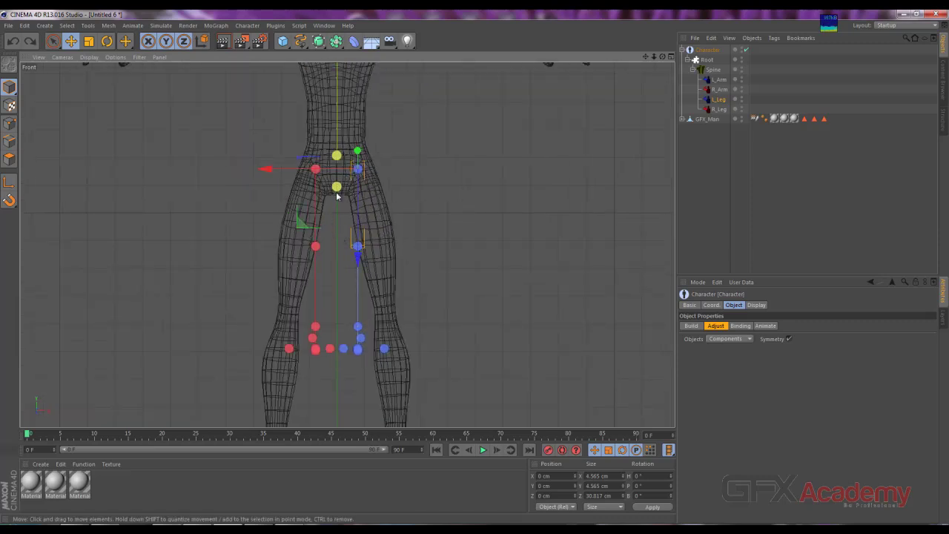
pyautogui.moveTo(358, 254); pyautogui.dragTo(363, 220)
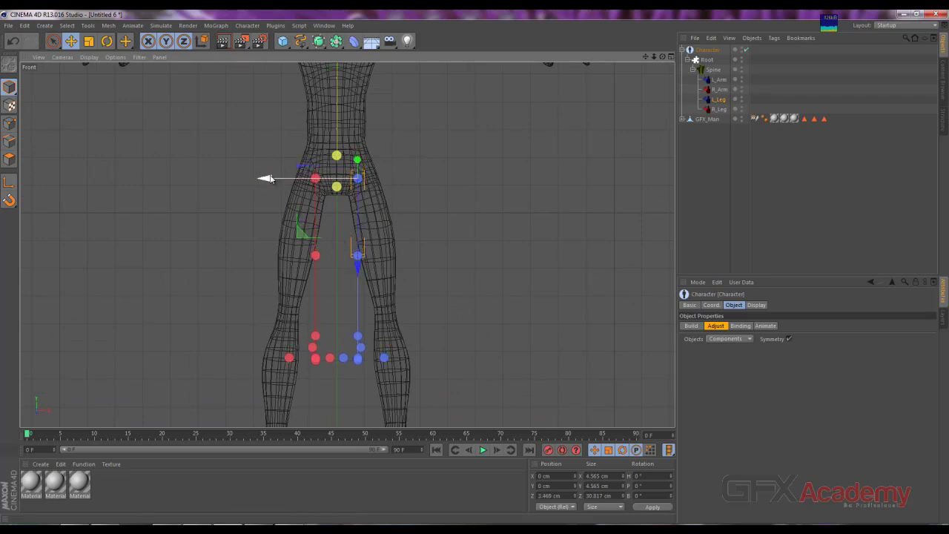
pyautogui.moveTo(264, 178); pyautogui.dragTo(272, 179)
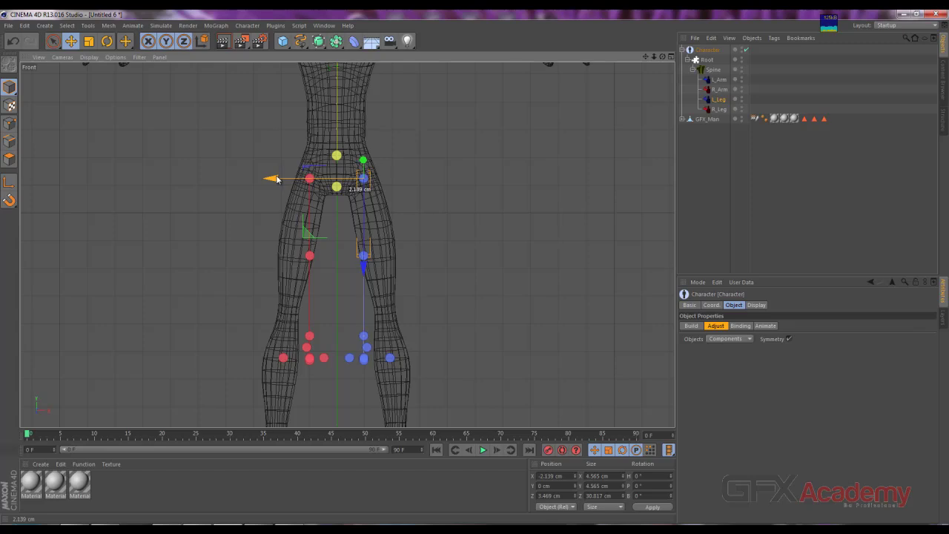
pyautogui.click(367, 256)
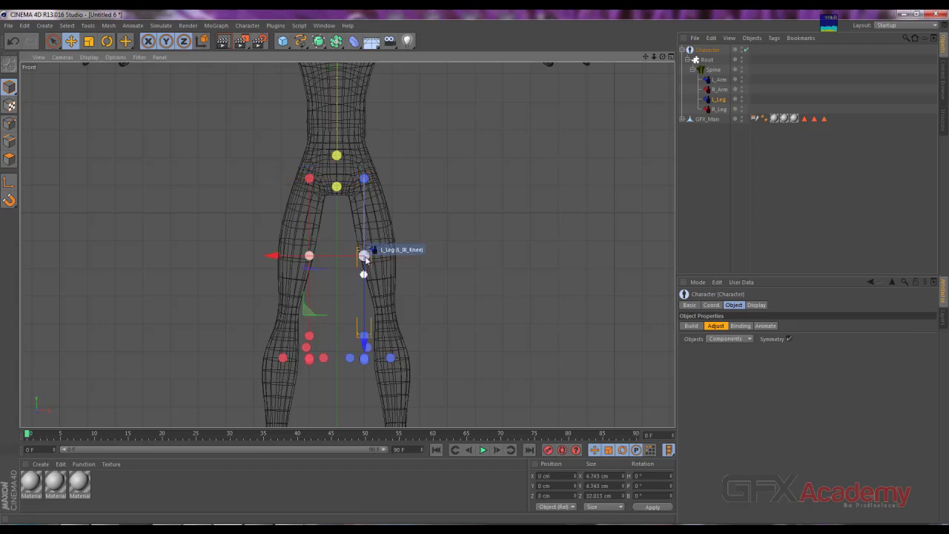
# Step: Move both knee controllers down into the mesh's knees
pyautogui.click(367, 258)
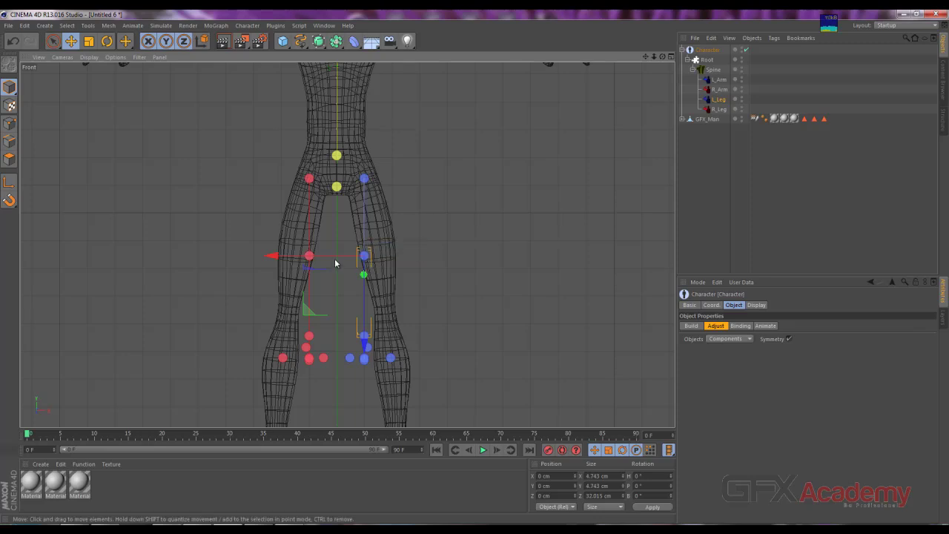
pyautogui.moveTo(309, 310); pyautogui.dragTo(327, 366)
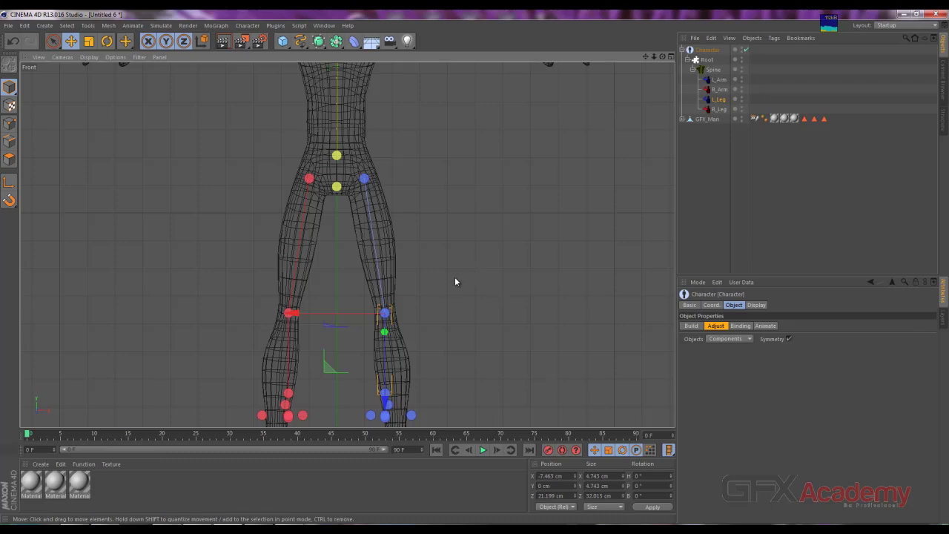
pyautogui.scroll(2, 409, 314)
pyautogui.scroll(2, 430, 304)
pyautogui.scroll(2, 427, 285)
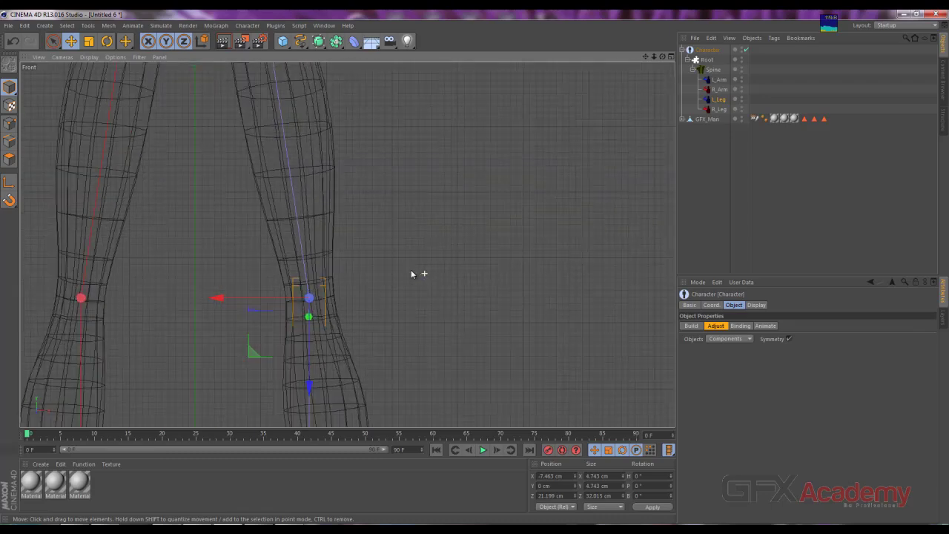
pyautogui.scroll(2, 393, 267)
pyautogui.moveTo(167, 287)
pyautogui.mouseDown(button='middle')
pyautogui.moveTo(393, 303)
pyautogui.moveTo(397, 294)
pyautogui.mouseUp(button='middle')
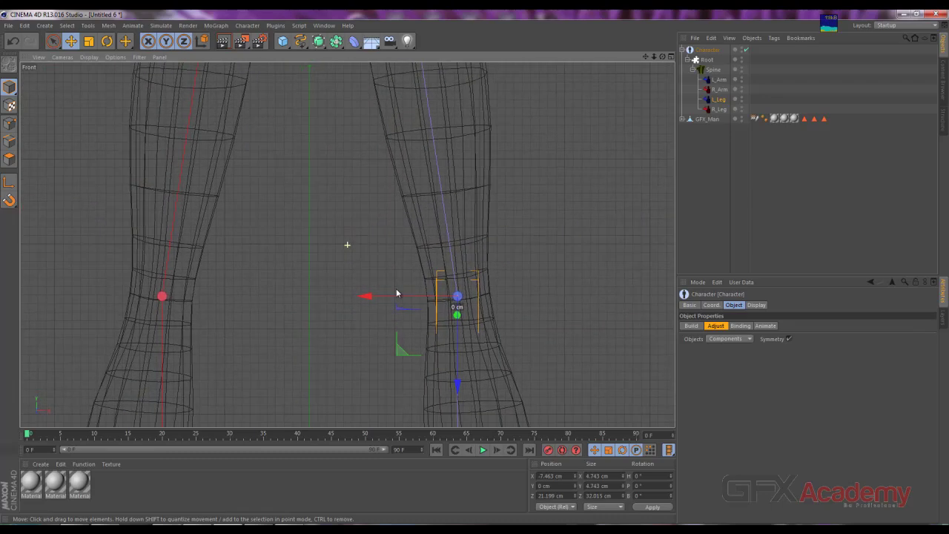
pyautogui.scroll(-3, 421, 250)
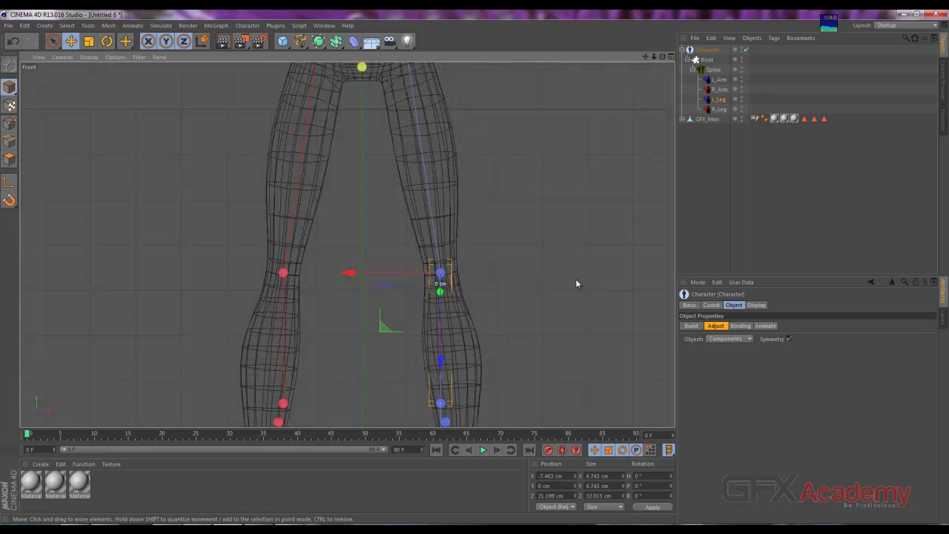
pyautogui.scroll(-3, 377, 269)
pyautogui.scroll(1, 355, 215)
pyautogui.scroll(2, 385, 141)
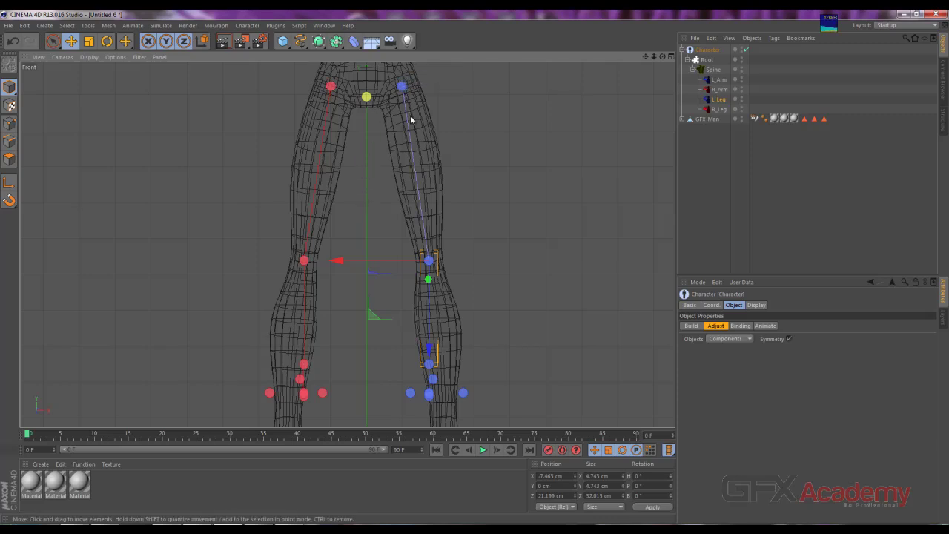
pyautogui.scroll(2, 491, 300)
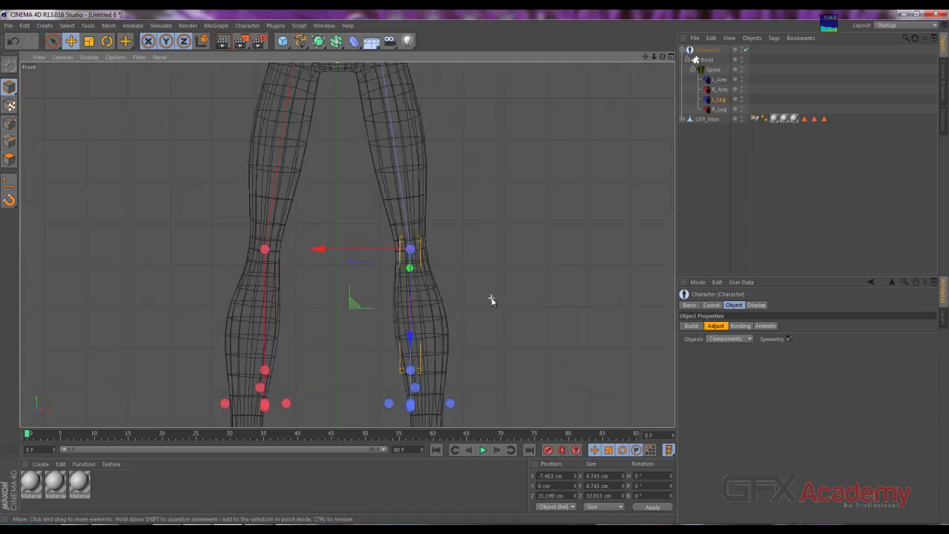
pyautogui.scroll(2, 491, 300)
pyautogui.moveTo(310, 322); pyautogui.dragTo(330, 275, button='middle')
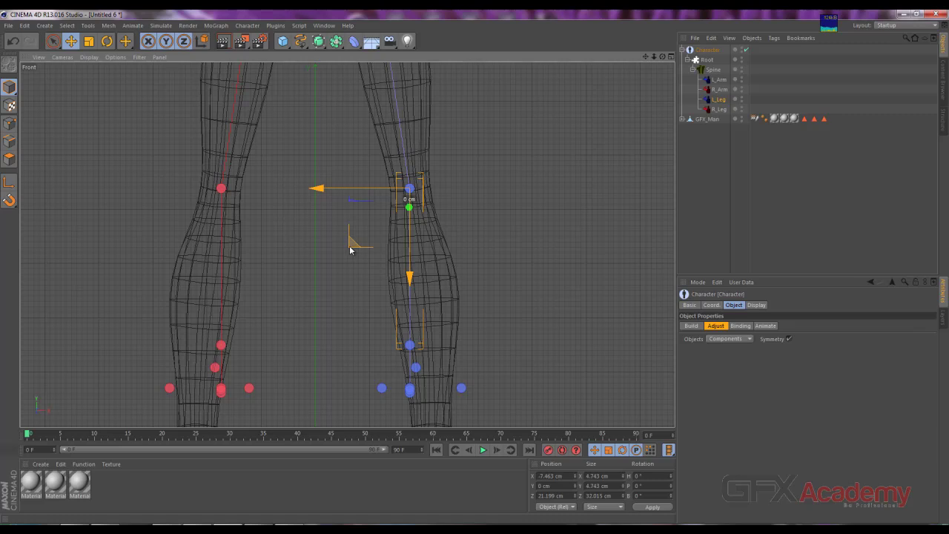
pyautogui.moveTo(350, 250); pyautogui.dragTo(350, 253)
pyautogui.scroll(-1, 363, 287)
pyautogui.scroll(-2, 363, 288)
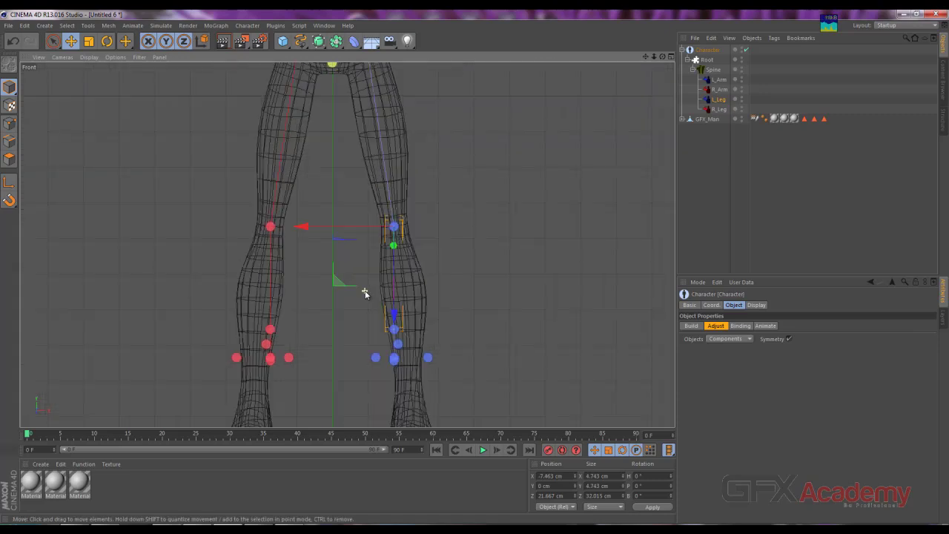
pyautogui.scroll(-2, 363, 288)
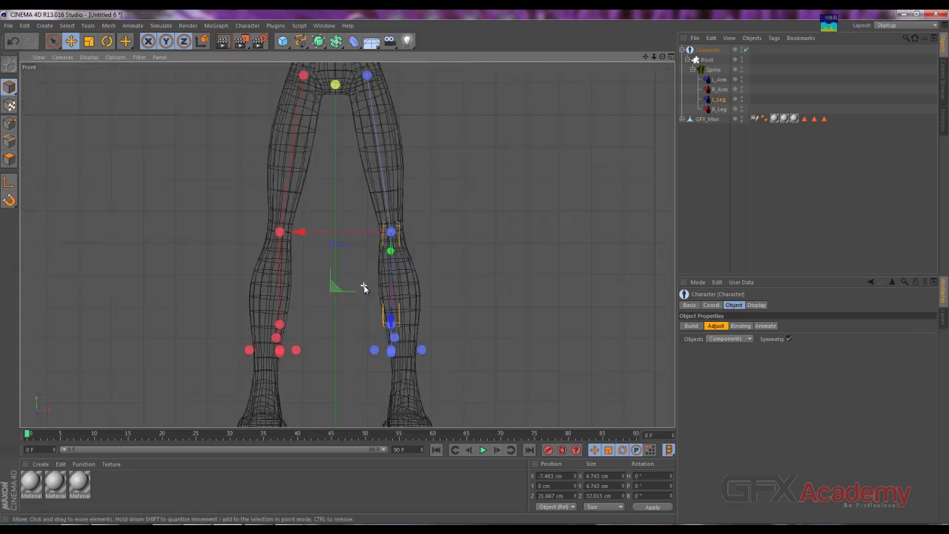
# Step: Drag L_IK_Ankle_Tip down and outward to the feet (about -4.003 cm X, 21.121 cm Z), then check in Perspective
pyautogui.click(392, 324)
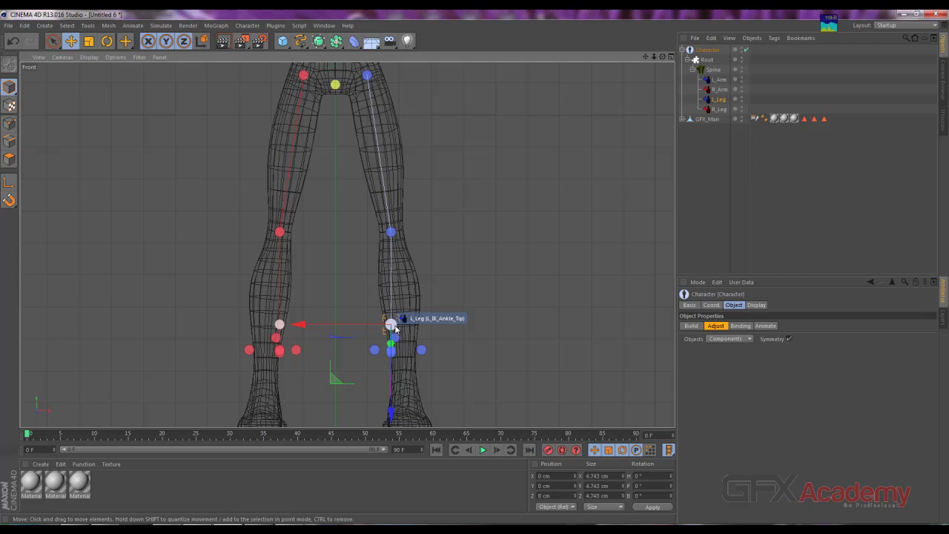
pyautogui.scroll(-2, 396, 329)
pyautogui.scroll(-1, 396, 329)
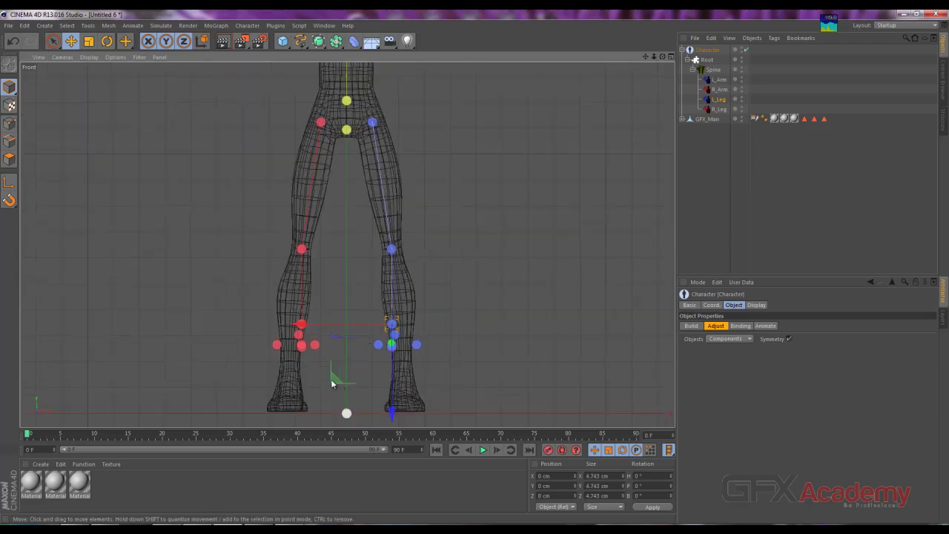
pyautogui.moveTo(332, 378); pyautogui.dragTo(474, 274)
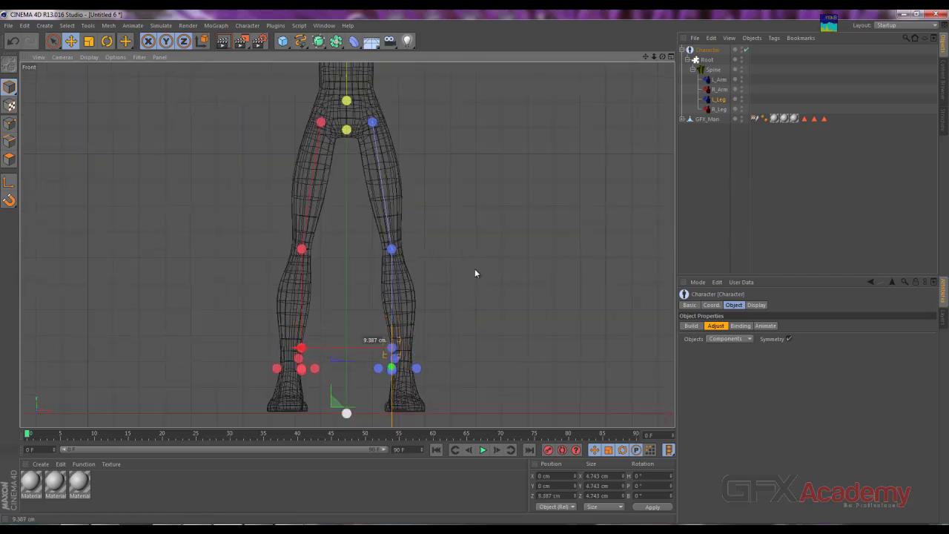
pyautogui.scroll(-2, 366, 401)
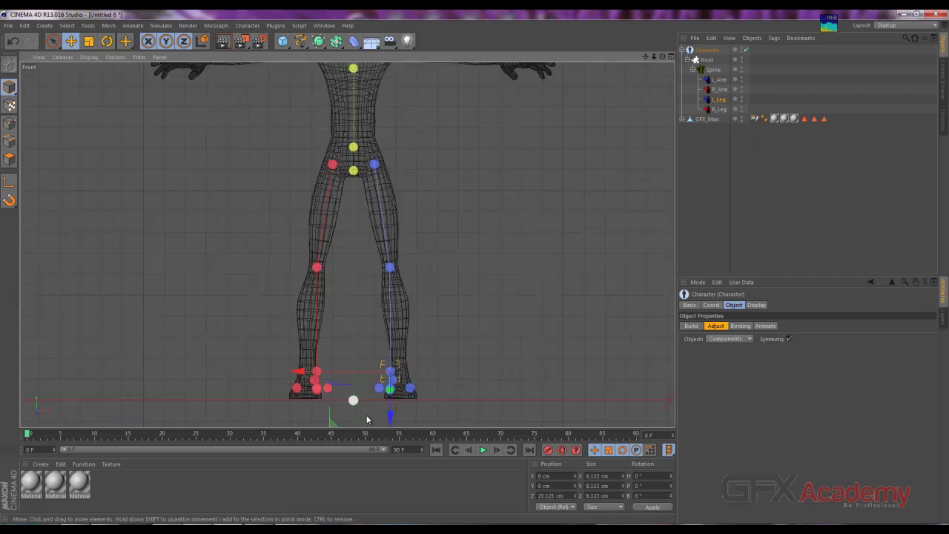
pyautogui.moveTo(330, 375); pyautogui.dragTo(339, 374)
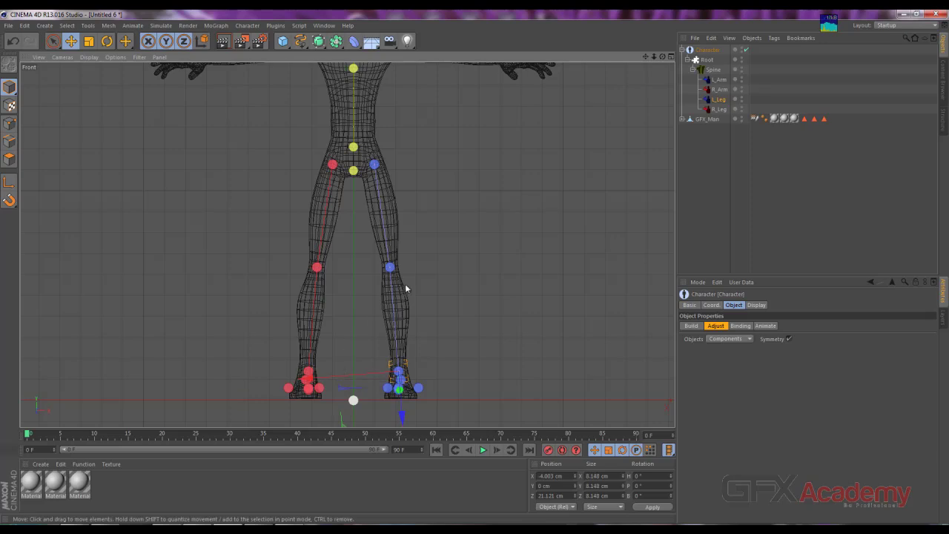
pyautogui.press('F1')
pyautogui.moveTo(407, 253)
pyautogui.keyDown('alt'); pyautogui.mouseDown()
pyautogui.moveTo(398, 267)
pyautogui.moveTo(467, 279)
pyautogui.moveTo(323, 283)
pyautogui.moveTo(403, 318)
pyautogui.mouseUp(); pyautogui.keyUp('alt')
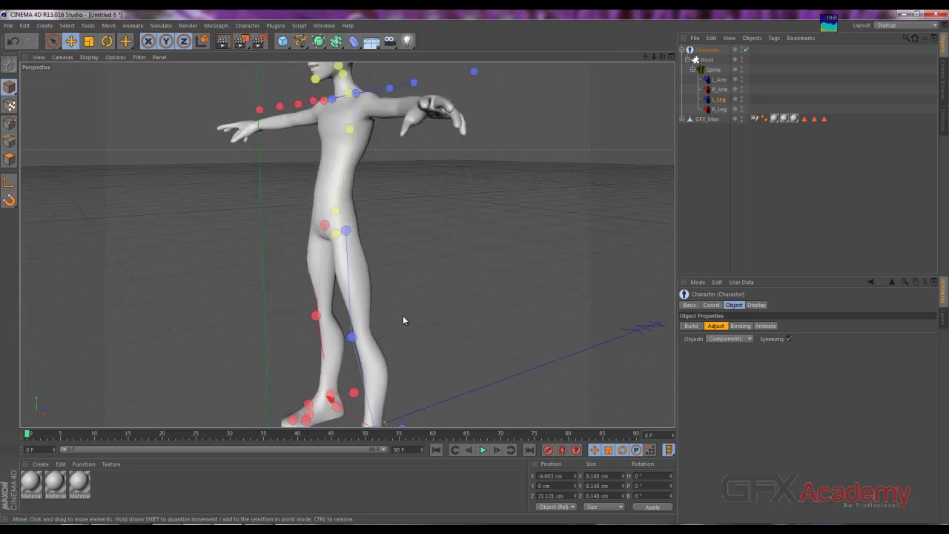
# Step: In the Right view, shift the left knee joint to line up with the mesh's knee
pyautogui.press('F2')
pyautogui.press('F1')
pyautogui.press('F3')
pyautogui.scroll(-2, 403, 290)
pyautogui.scroll(-1, 402, 290)
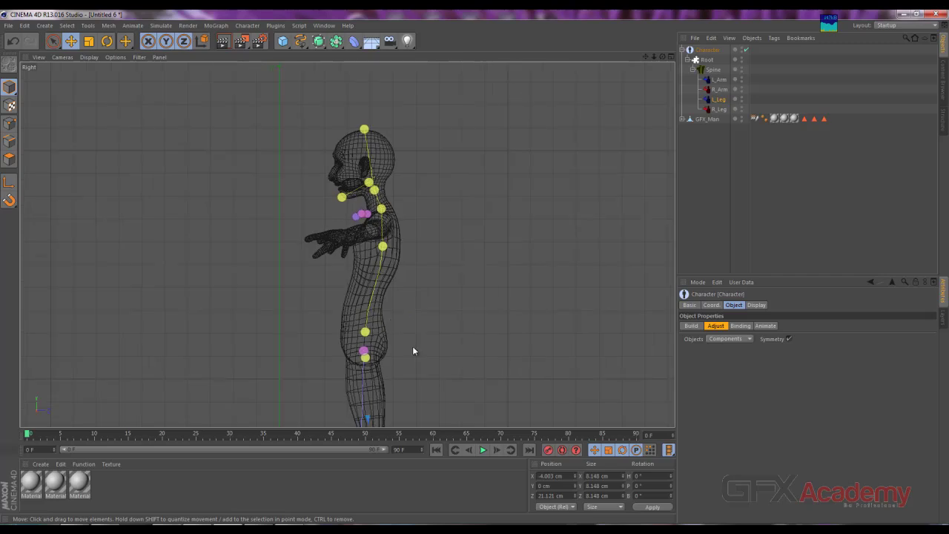
pyautogui.keyDown('alt'); pyautogui.moveTo(412, 346); pyautogui.dragTo(416, 199, button='middle'); pyautogui.keyUp('alt')
pyautogui.keyDown('alt'); pyautogui.moveTo(419, 273); pyautogui.dragTo(417, 235, button='middle'); pyautogui.keyUp('alt')
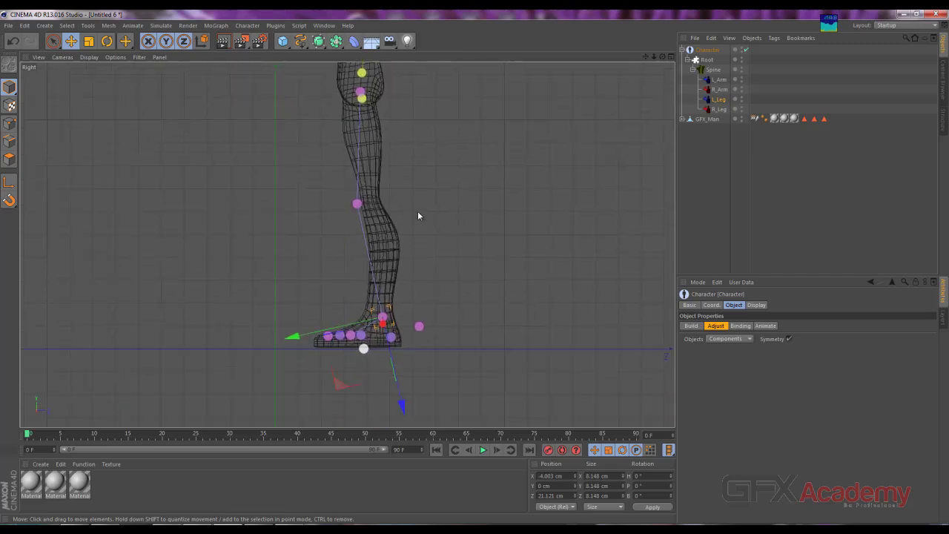
pyautogui.scroll(2, 417, 211)
pyautogui.click(324, 203)
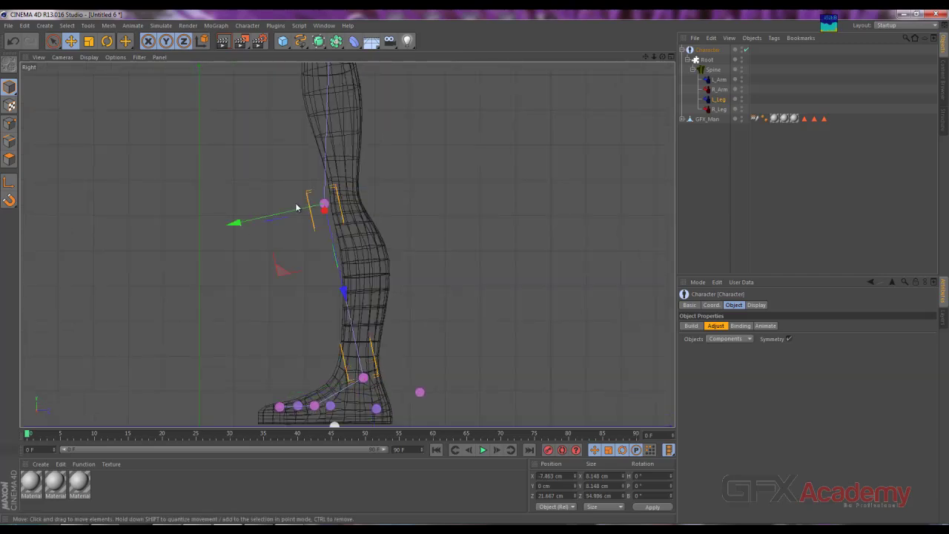
pyautogui.moveTo(276, 273); pyautogui.dragTo(297, 275)
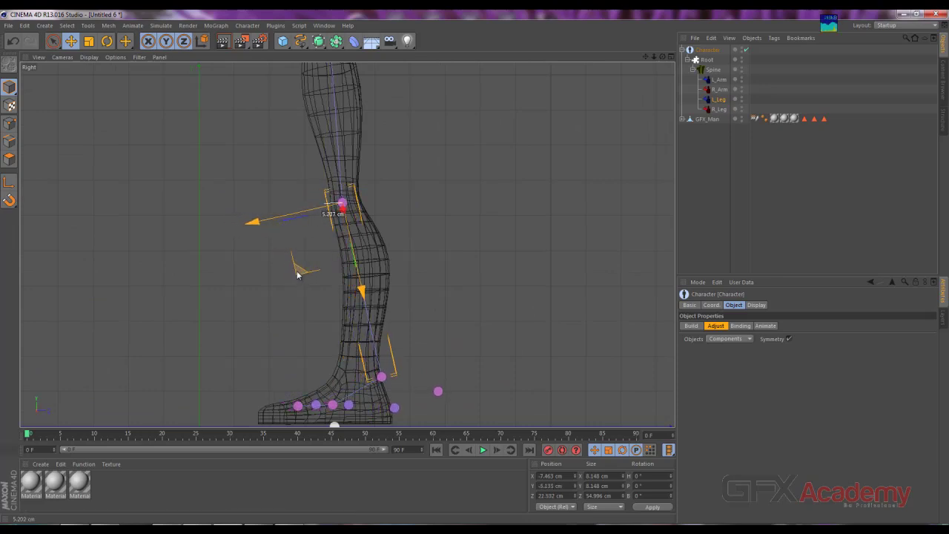
# Step: Move the left ankle joint up and back so it sits inside the foot
pyautogui.scroll(1, 284, 265)
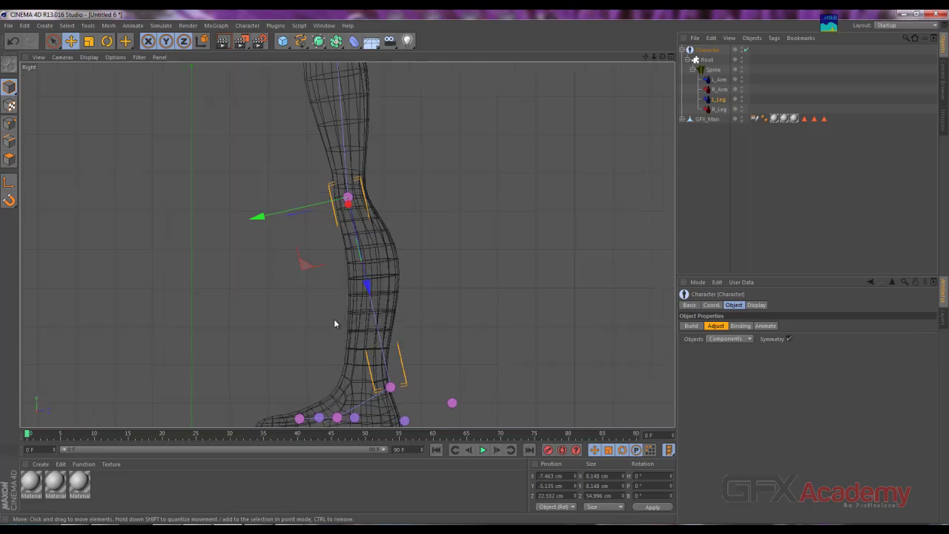
pyautogui.moveTo(317, 333); pyautogui.dragTo(319, 292, button='middle')
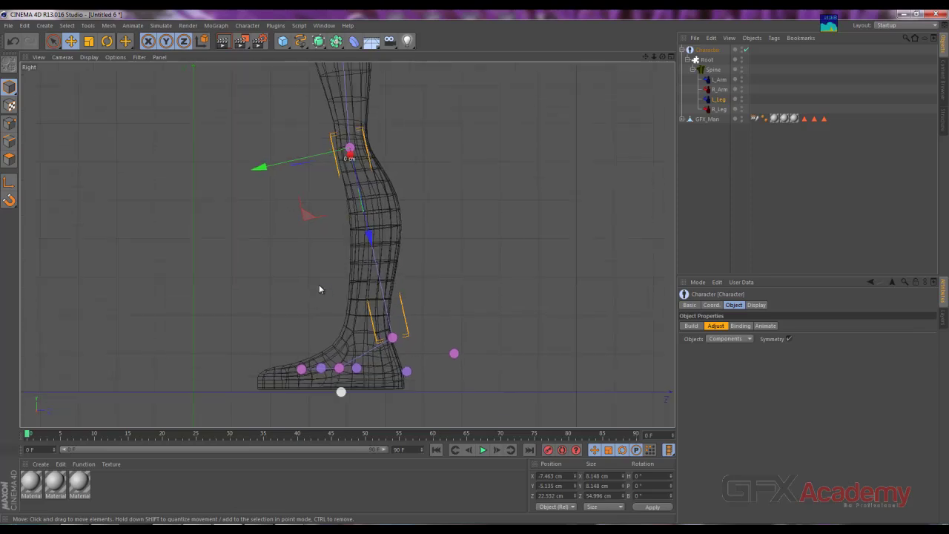
pyautogui.click(393, 339)
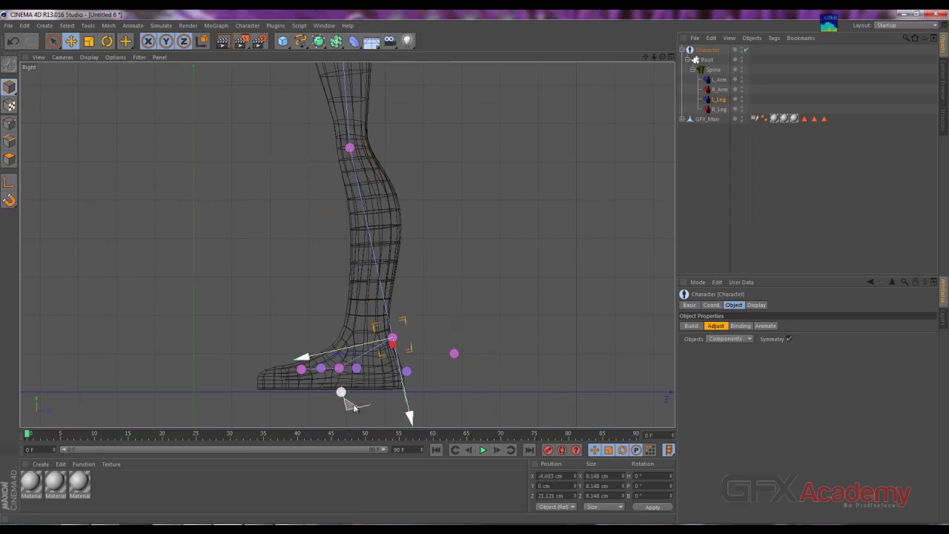
pyautogui.moveTo(352, 407); pyautogui.dragTo(328, 403)
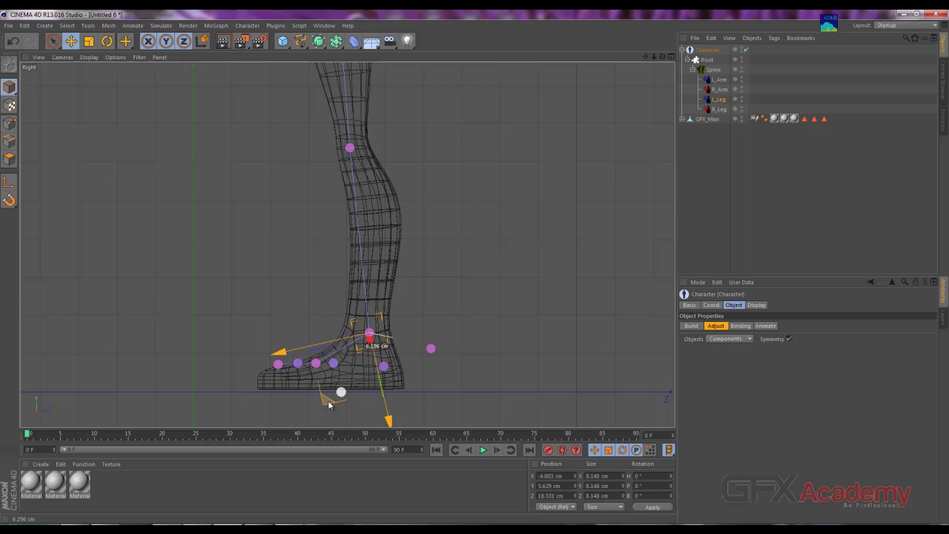
pyautogui.moveTo(329, 402); pyautogui.dragTo(330, 409)
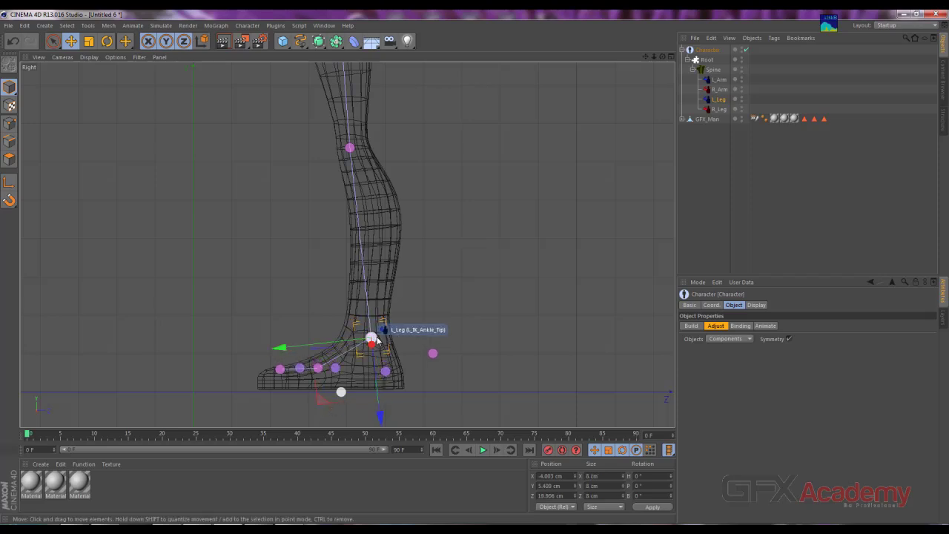
pyautogui.scroll(-1, 412, 337)
pyautogui.scroll(2, 416, 338)
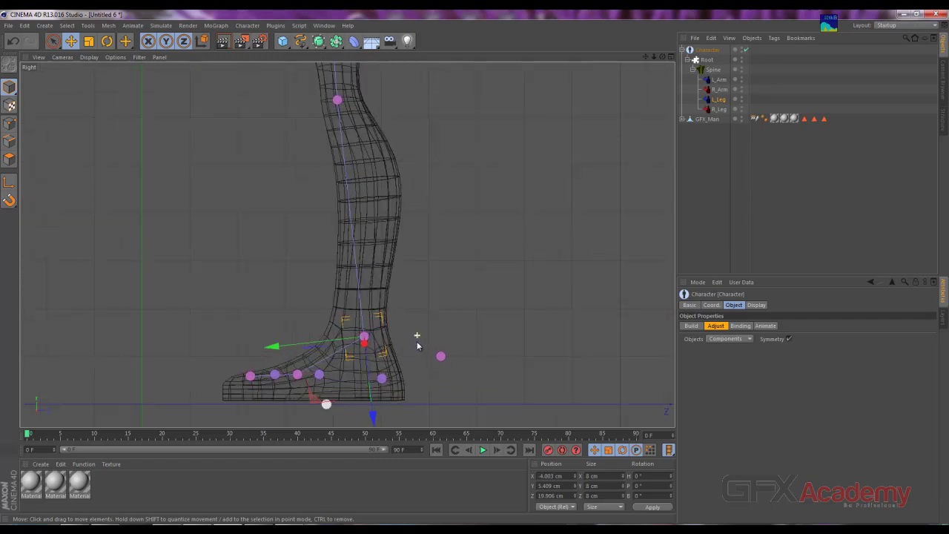
pyautogui.scroll(2, 408, 337)
pyautogui.keyDown('alt'); pyautogui.moveTo(291, 355); pyautogui.dragTo(408, 249, button='middle'); pyautogui.keyUp('alt')
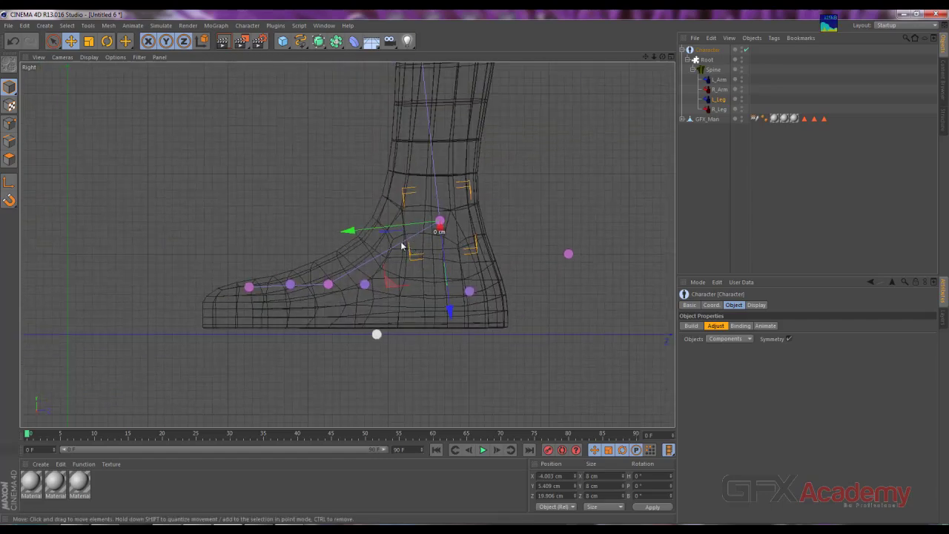
pyautogui.moveTo(393, 227); pyautogui.dragTo(381, 230)
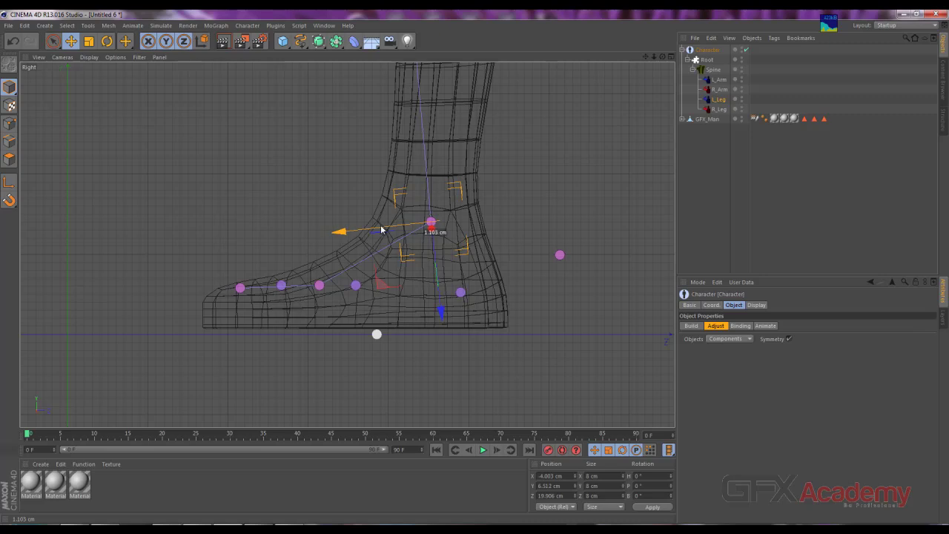
# Step: Fit the heel, back-of-heel and toe joints along the sole, one at about -3.05 cm Y
pyautogui.click(461, 292)
pyautogui.moveTo(462, 235); pyautogui.dragTo(470, 269)
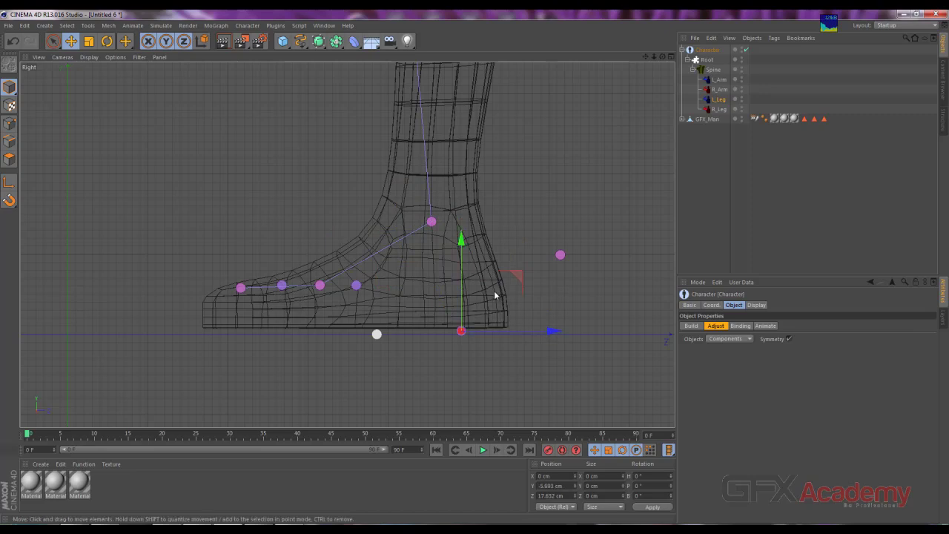
pyautogui.moveTo(501, 331); pyautogui.dragTo(517, 331)
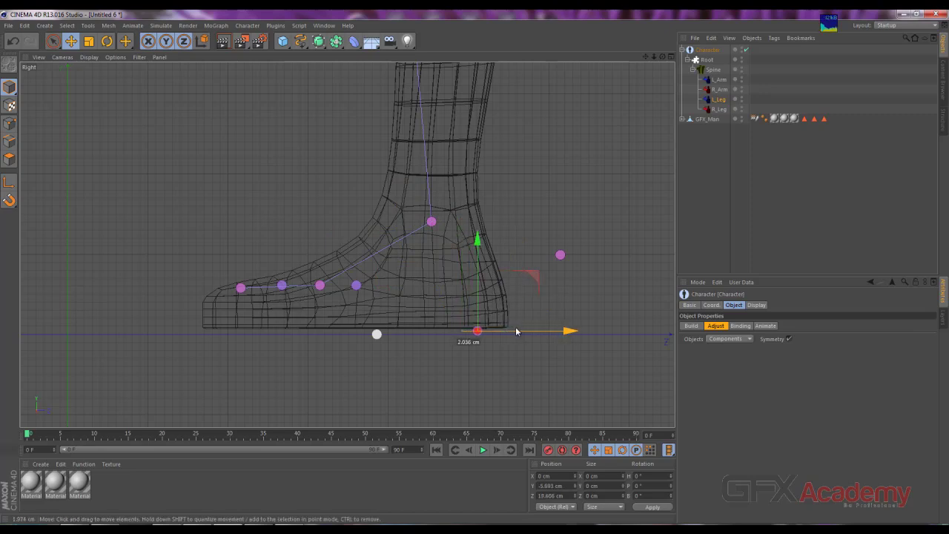
pyautogui.click(560, 255)
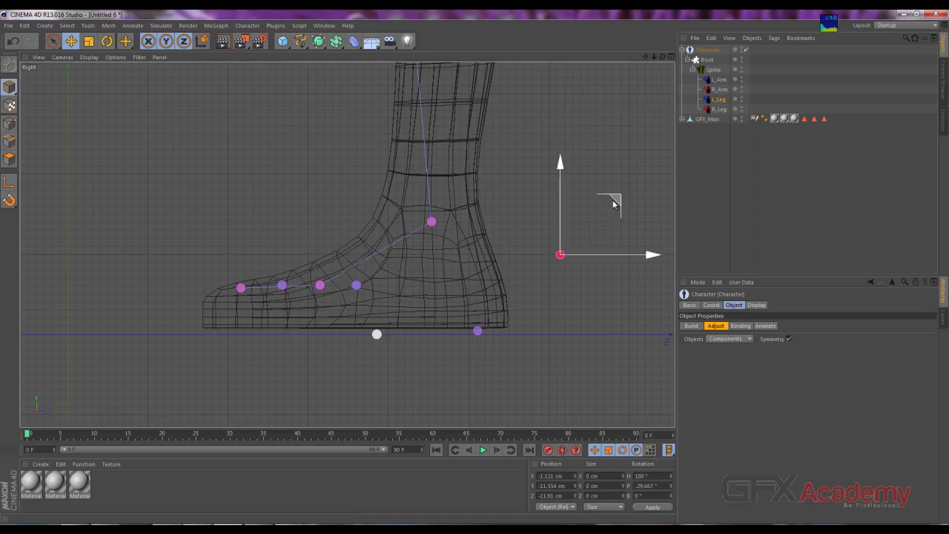
pyautogui.moveTo(610, 200); pyautogui.dragTo(553, 213)
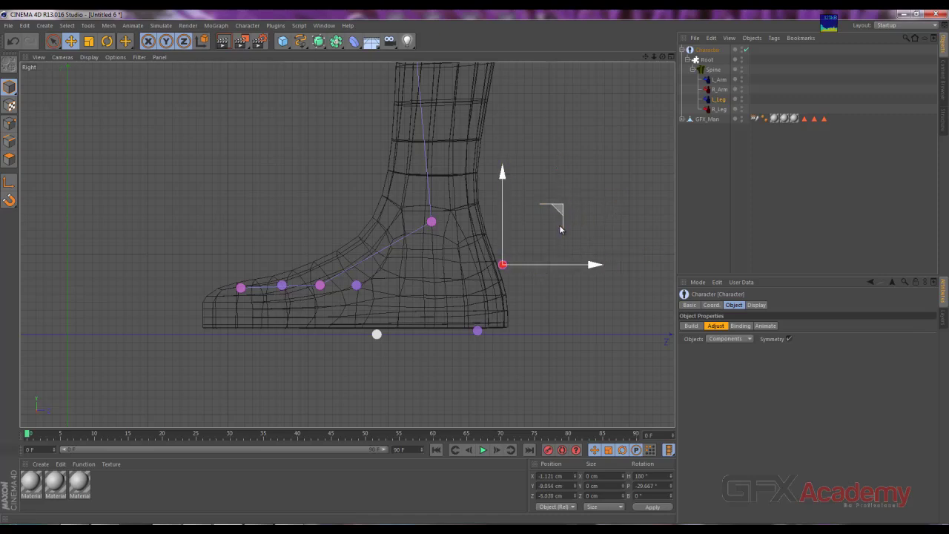
pyautogui.click(319, 286)
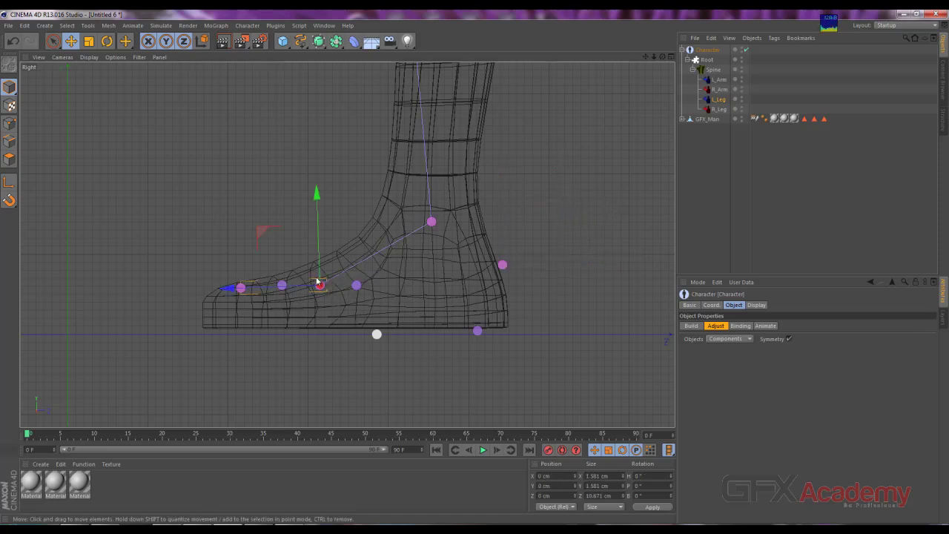
pyautogui.moveTo(316, 193)
pyautogui.mouseDown()
pyautogui.moveTo(331, 237)
pyautogui.moveTo(341, 223)
pyautogui.mouseUp()
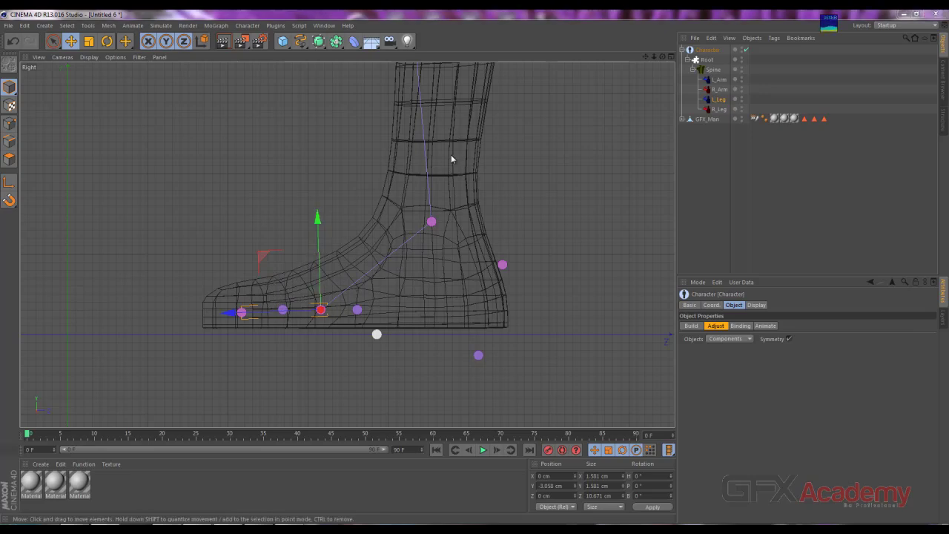
# Step: Lower the Spine pelvis joint and raise the middle hip joint to fit the hip, then view from the front
pyautogui.keyDown('alt'); pyautogui.moveTo(452, 145); pyautogui.dragTo(419, 297, button='middle'); pyautogui.keyUp('alt')
pyautogui.scroll(3, 427, 176)
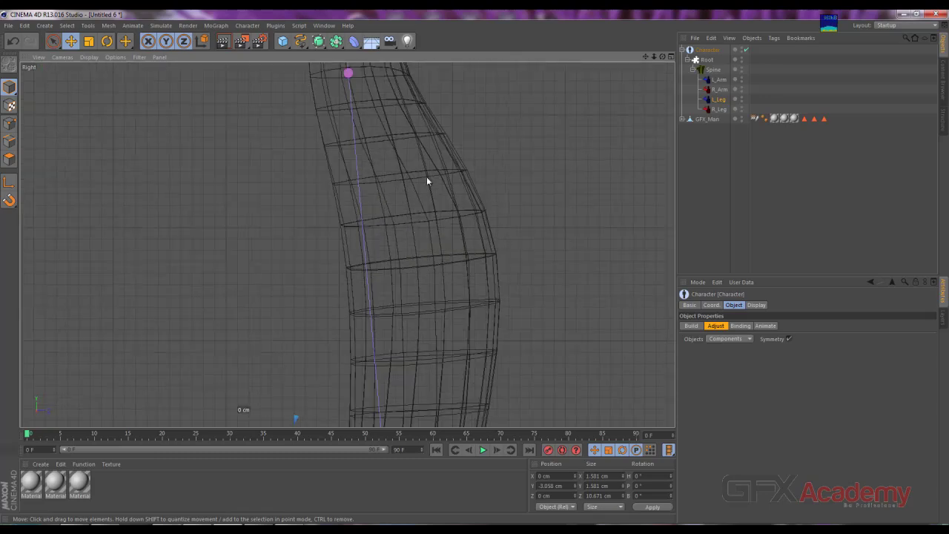
pyautogui.scroll(-3, 423, 152)
pyautogui.keyDown('alt'); pyautogui.moveTo(415, 98); pyautogui.dragTo(416, 263, button='middle'); pyautogui.keyUp('alt')
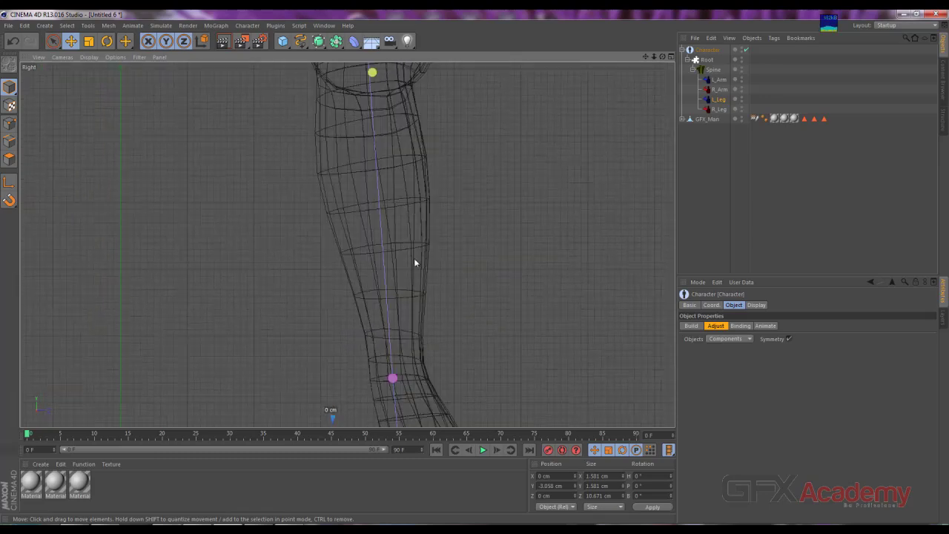
pyautogui.moveTo(409, 113)
pyautogui.keyDown('alt'); pyautogui.mouseDown(button='middle')
pyautogui.moveTo(423, 307)
pyautogui.moveTo(389, 138)
pyautogui.mouseUp(button='middle'); pyautogui.keyUp('alt')
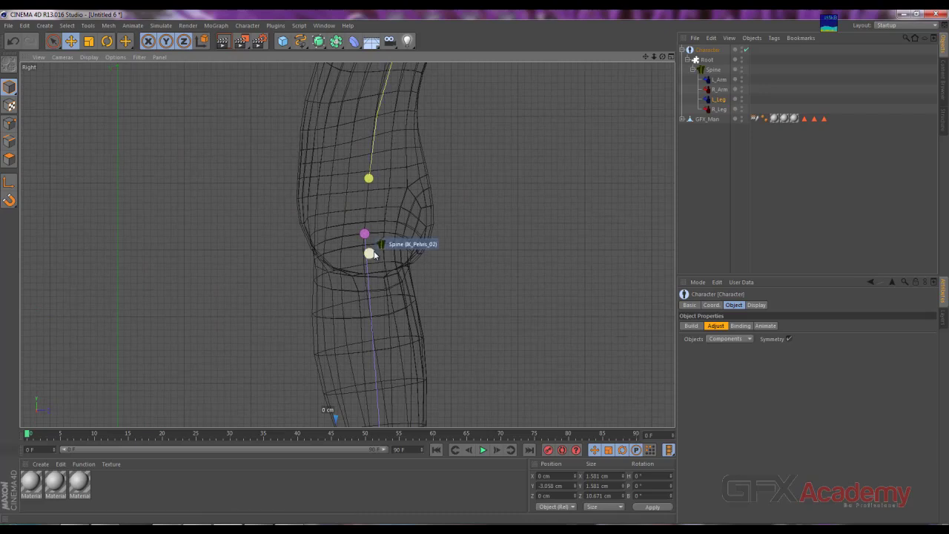
pyautogui.click(369, 253)
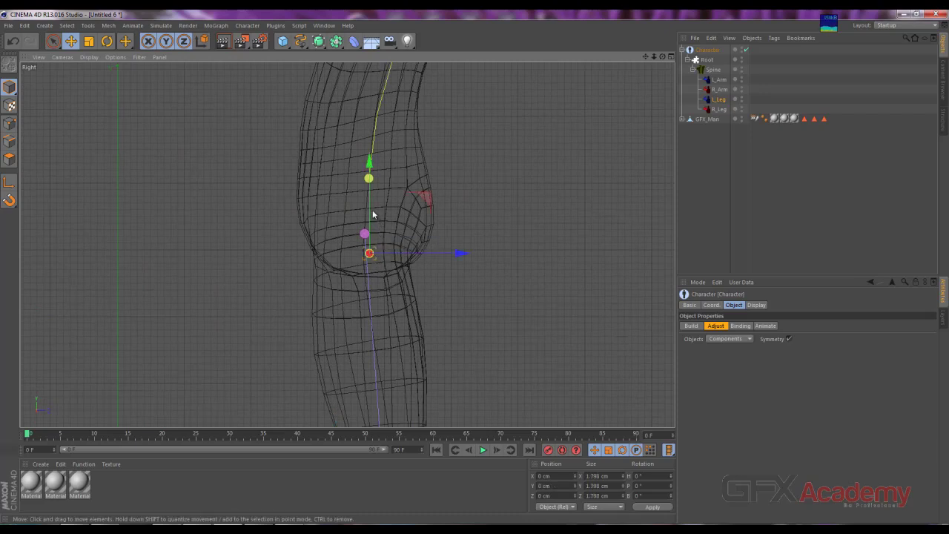
pyautogui.moveTo(370, 216); pyautogui.dragTo(392, 288)
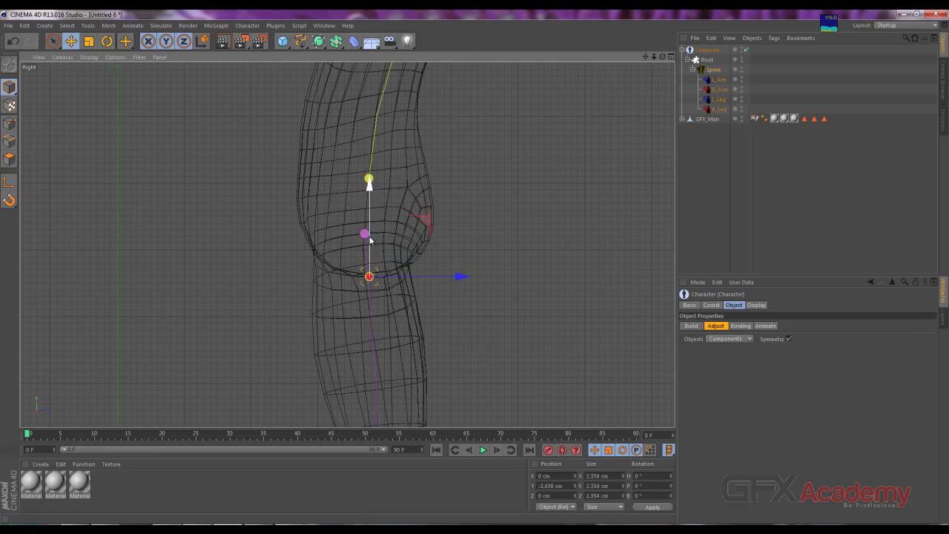
pyautogui.click(364, 234)
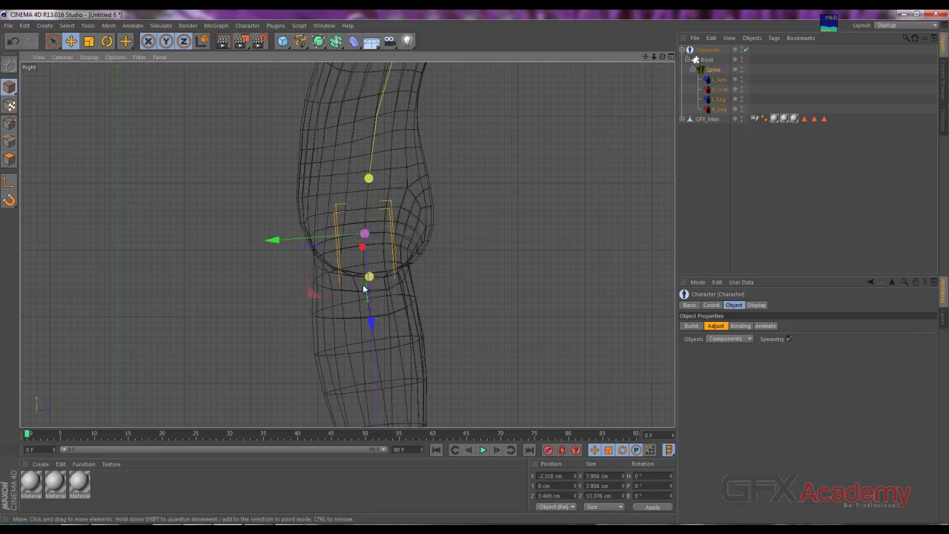
pyautogui.moveTo(371, 322); pyautogui.dragTo(371, 309)
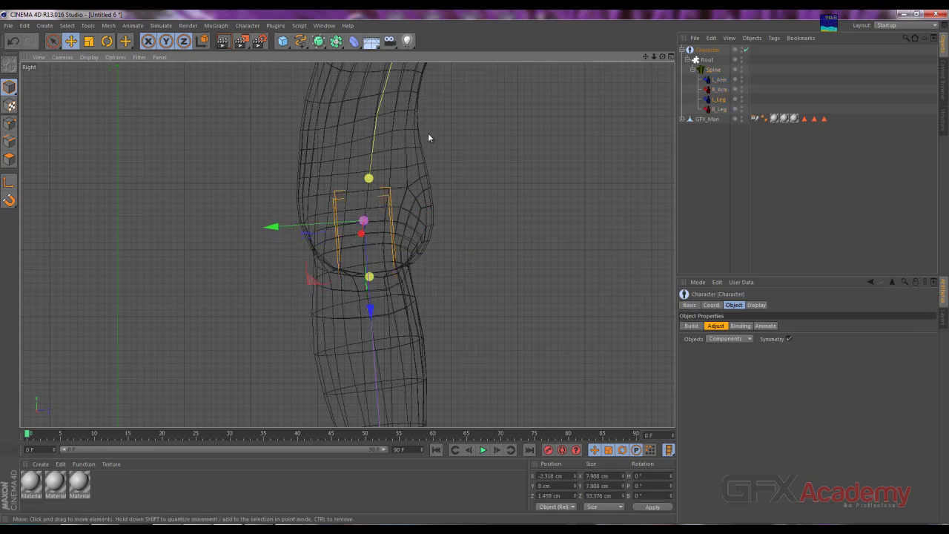
pyautogui.moveTo(428, 138)
pyautogui.keyDown('alt'); pyautogui.mouseDown(button='middle')
pyautogui.moveTo(383, 256)
pyautogui.moveTo(392, 222)
pyautogui.mouseUp(button='middle'); pyautogui.keyUp('alt')
pyautogui.press('F1')
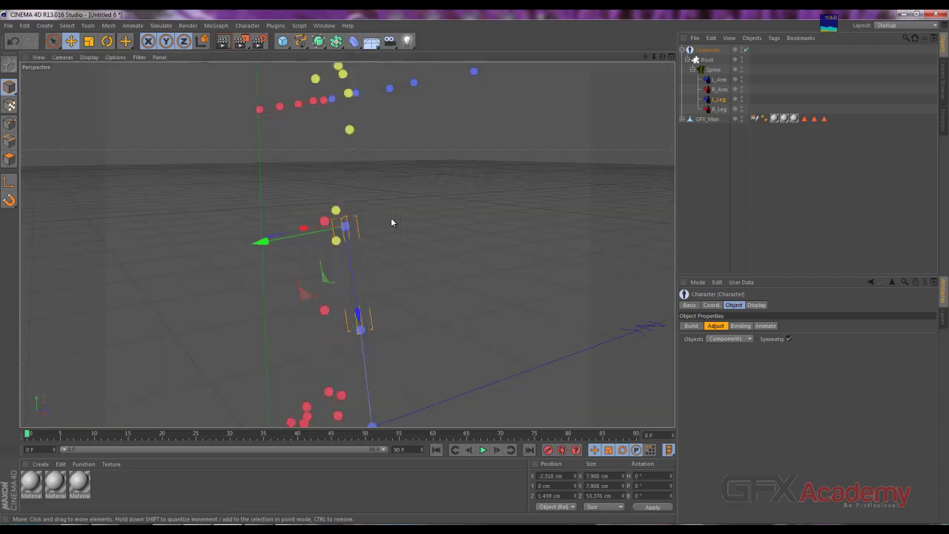
pyautogui.moveTo(333, 251)
pyautogui.keyDown('alt'); pyautogui.mouseDown()
pyautogui.moveTo(243, 238)
pyautogui.moveTo(429, 229)
pyautogui.moveTo(383, 225)
pyautogui.moveTo(387, 215)
pyautogui.moveTo(333, 220)
pyautogui.moveTo(383, 237)
pyautogui.moveTo(366, 234)
pyautogui.mouseUp(); pyautogui.keyUp('alt')
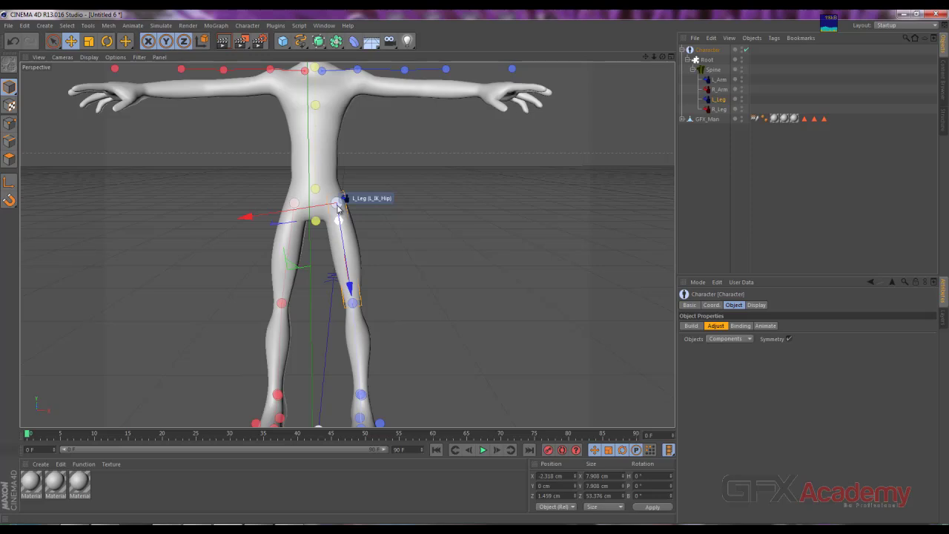
# Step: In the Front view, raise the Spine pelvis joint slightly within the hip
pyautogui.press('F4')
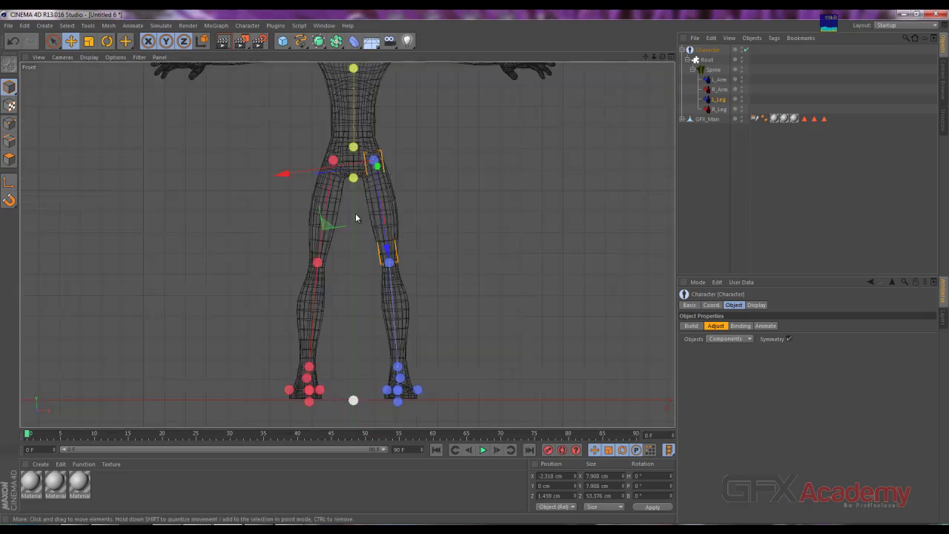
pyautogui.click(353, 178)
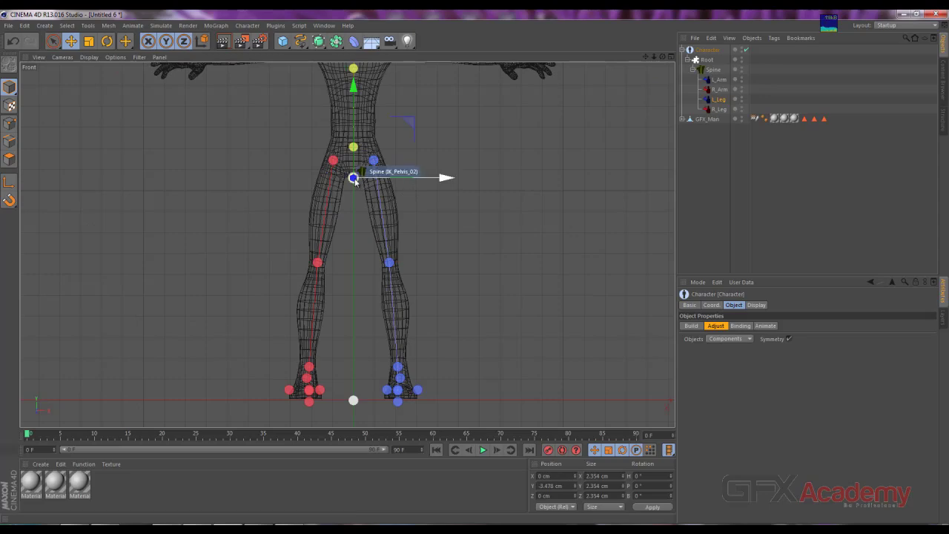
pyautogui.scroll(2, 371, 254)
pyautogui.scroll(1, 384, 254)
pyautogui.scroll(3, 286, 270)
pyautogui.scroll(2, 286, 269)
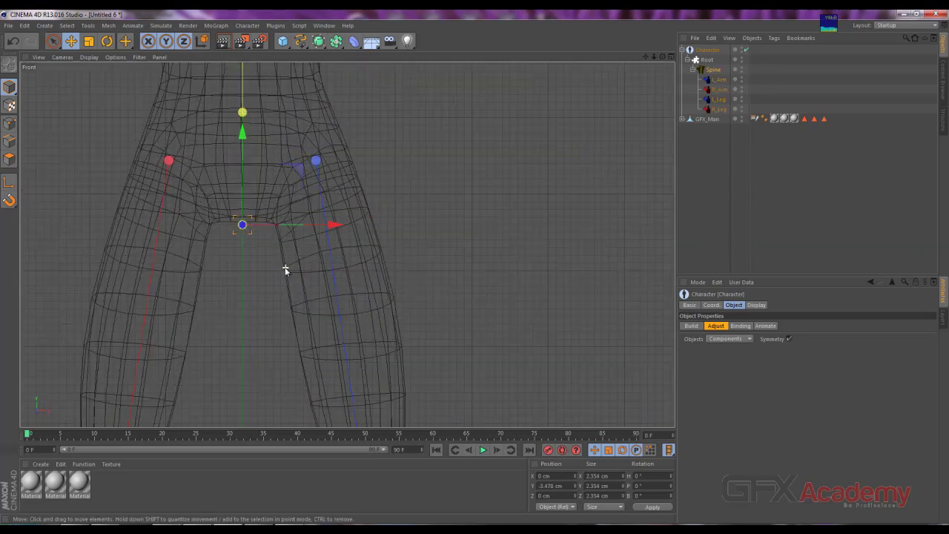
pyautogui.scroll(2, 296, 285)
pyautogui.scroll(2, 304, 297)
pyautogui.scroll(2, 294, 290)
pyautogui.scroll(1, 333, 276)
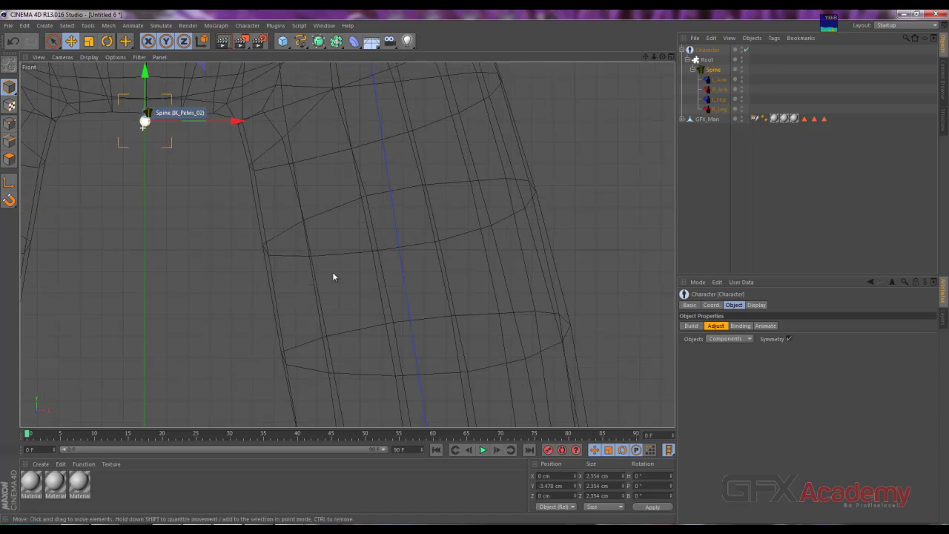
pyautogui.scroll(-3, 332, 267)
pyautogui.keyDown('alt'); pyautogui.moveTo(332, 267); pyautogui.dragTo(387, 189, button='middle'); pyautogui.keyUp('alt')
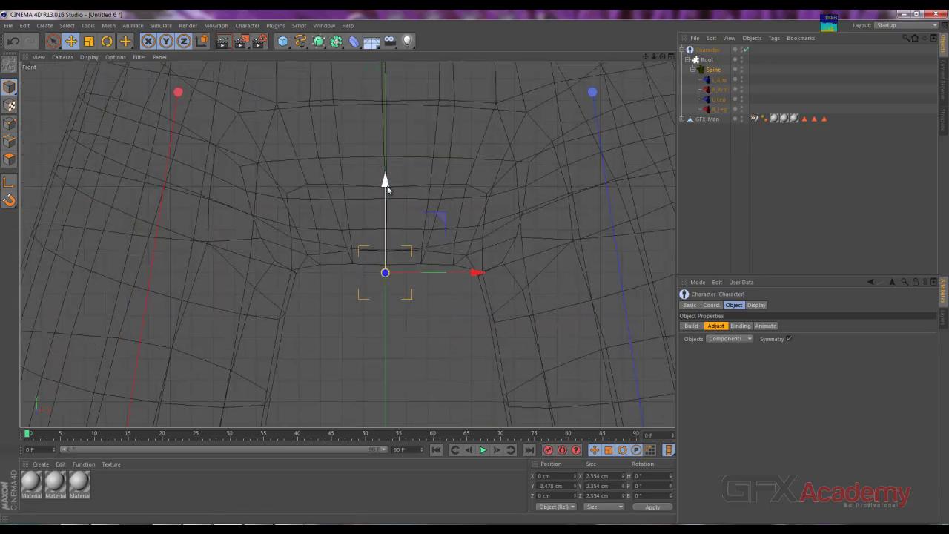
pyautogui.moveTo(387, 189); pyautogui.dragTo(387, 186)
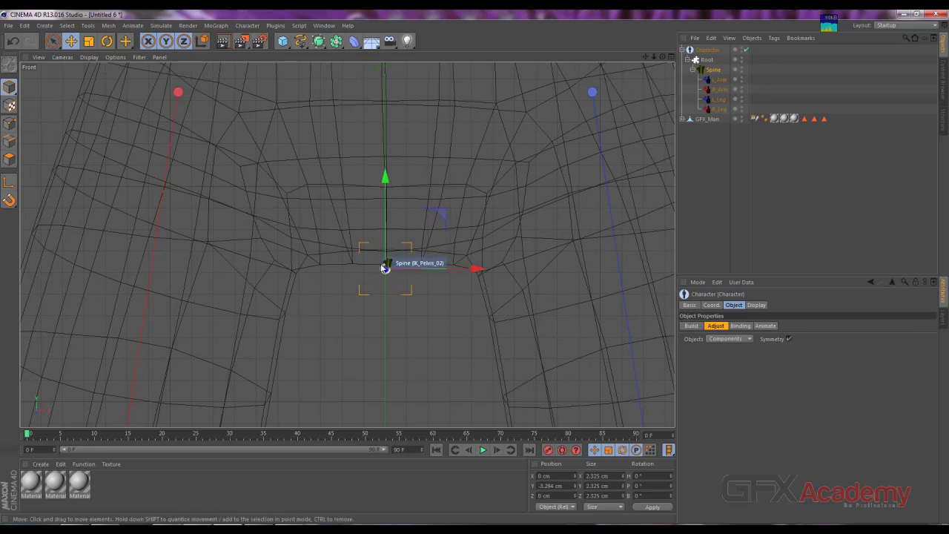
# Step: Lower the L_Leg hip joint to about 2.903 cm Z and check the hips in Perspective
pyautogui.scroll(-1, 571, 237)
pyautogui.scroll(-1, 568, 237)
pyautogui.scroll(-1, 568, 237)
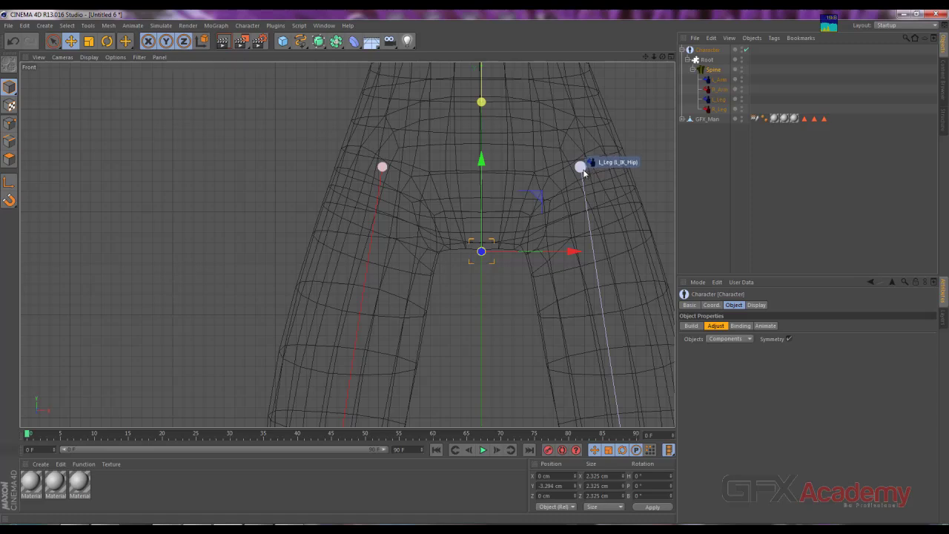
pyautogui.moveTo(583, 172); pyautogui.dragTo(592, 255)
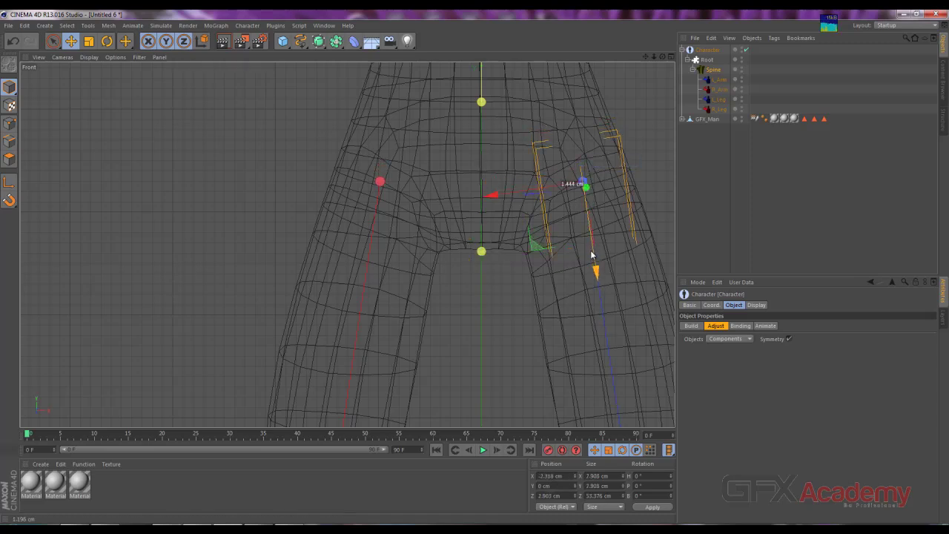
pyautogui.keyDown('alt'); pyautogui.moveTo(591, 256); pyautogui.dragTo(435, 230, button='middle'); pyautogui.keyUp('alt')
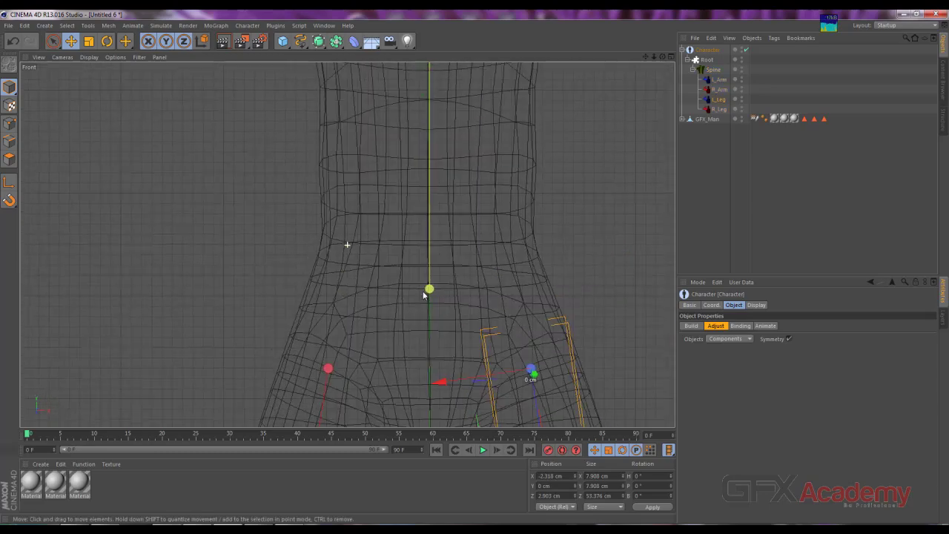
pyautogui.middleClick(436, 235)
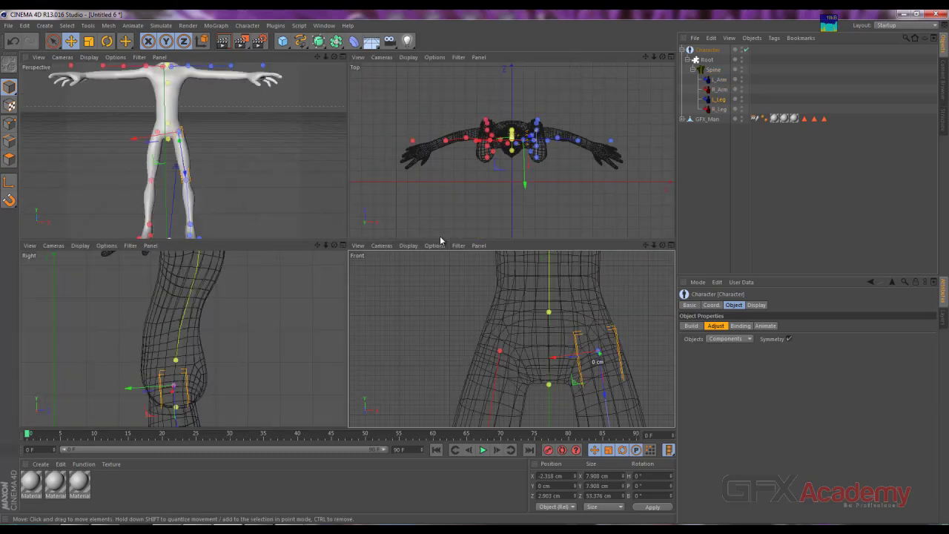
pyautogui.middleClick(287, 201)
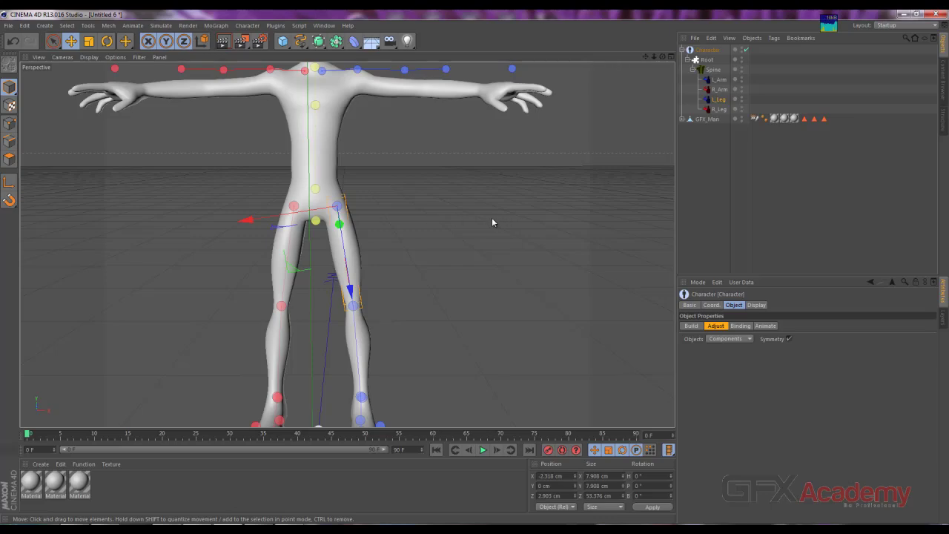
pyautogui.keyDown('alt'); pyautogui.moveTo(487, 205); pyautogui.dragTo(313, 207); pyautogui.keyUp('alt')
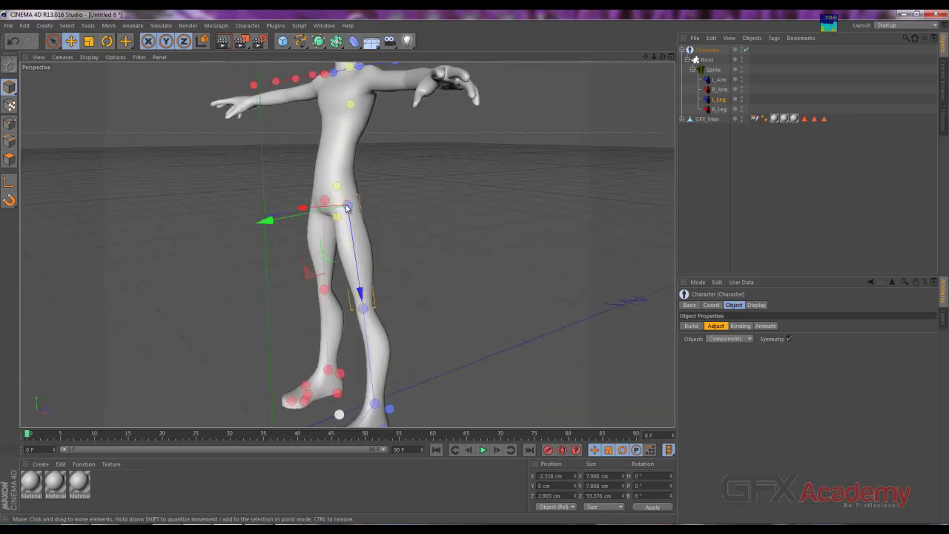
pyautogui.press('F4')
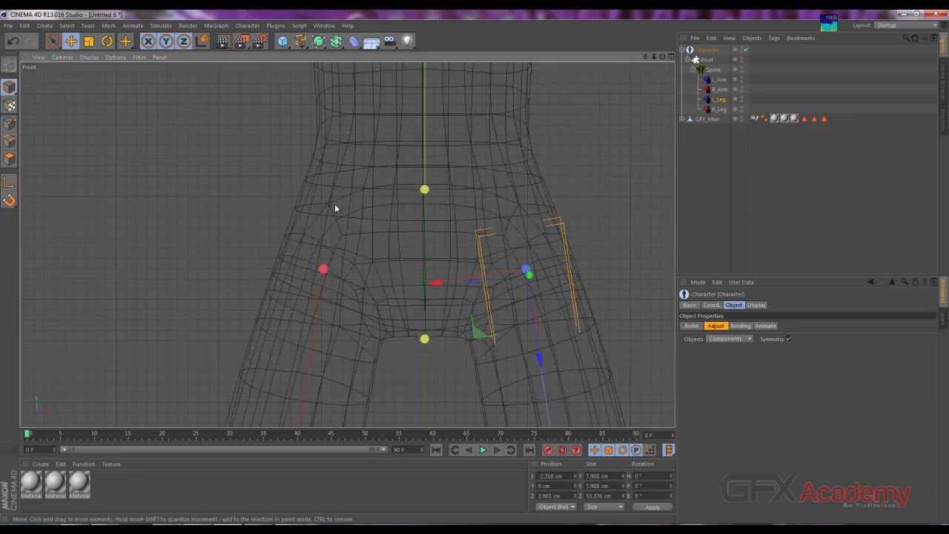
pyautogui.press('F1')
pyautogui.press('F2')
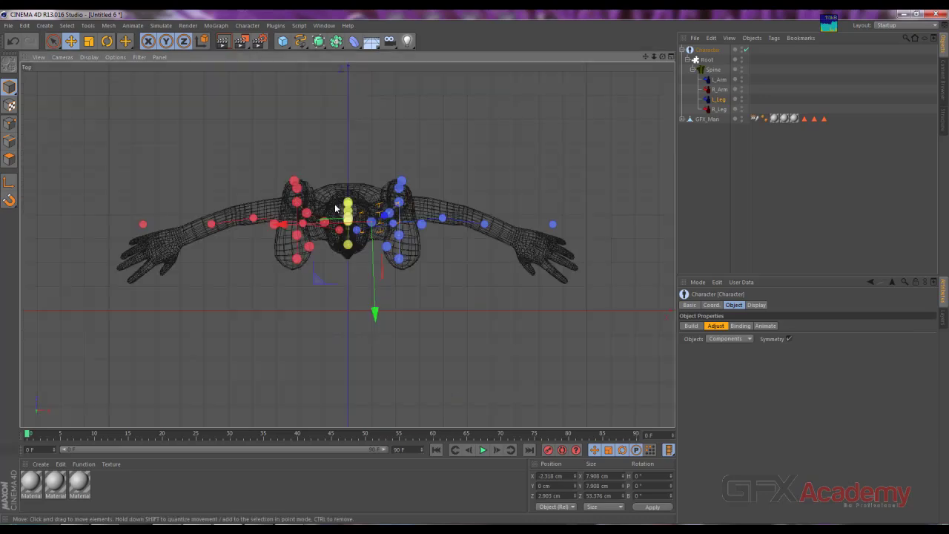
pyautogui.press('F3')
# Step: Nudge the lower neck joint down and the upper neck joint up inside the neck
pyautogui.keyDown('alt'); pyautogui.moveTo(319, 154); pyautogui.dragTo(350, 392, button='middle'); pyautogui.keyUp('alt')
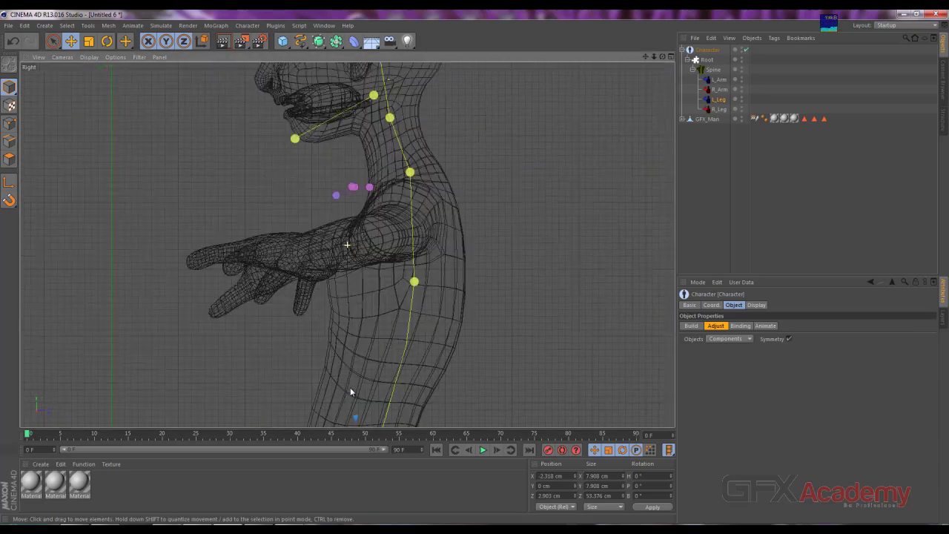
pyautogui.keyDown('alt'); pyautogui.moveTo(371, 257); pyautogui.dragTo(367, 290, button='middle'); pyautogui.keyUp('alt')
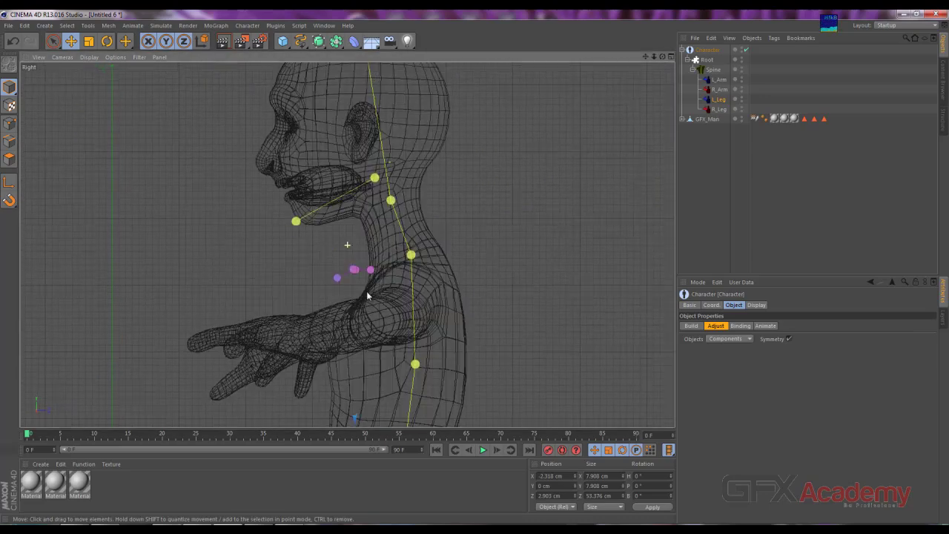
pyautogui.click(412, 257)
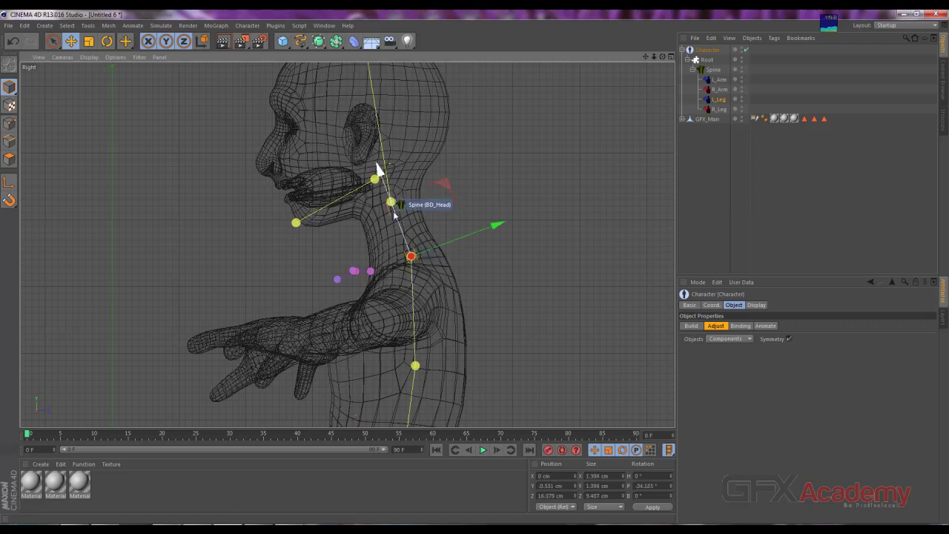
pyautogui.moveTo(394, 214); pyautogui.dragTo(399, 206)
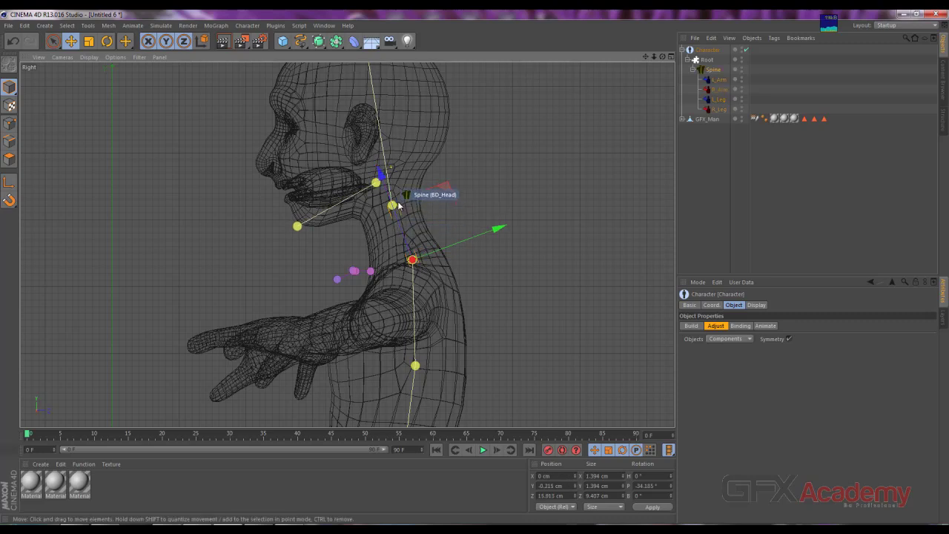
pyautogui.click(392, 206)
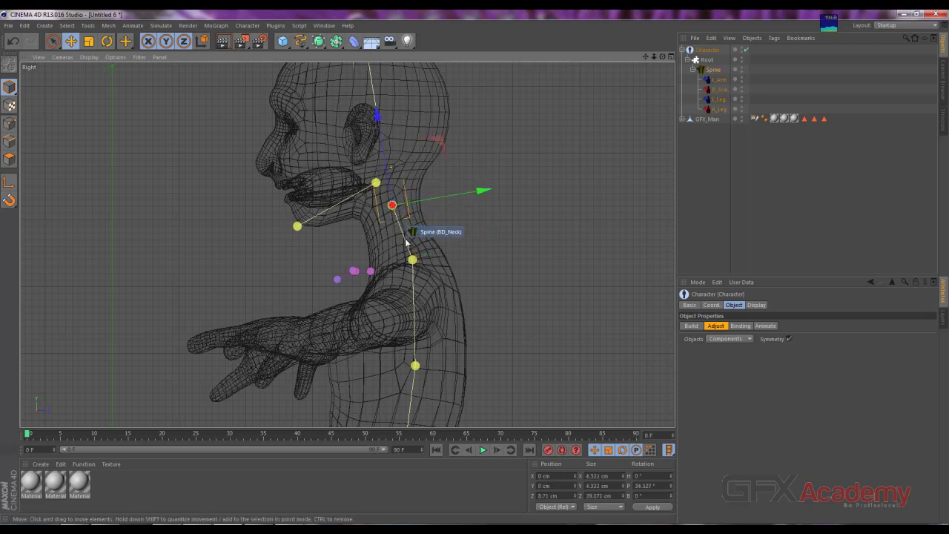
pyautogui.moveTo(386, 146); pyautogui.dragTo(383, 137)
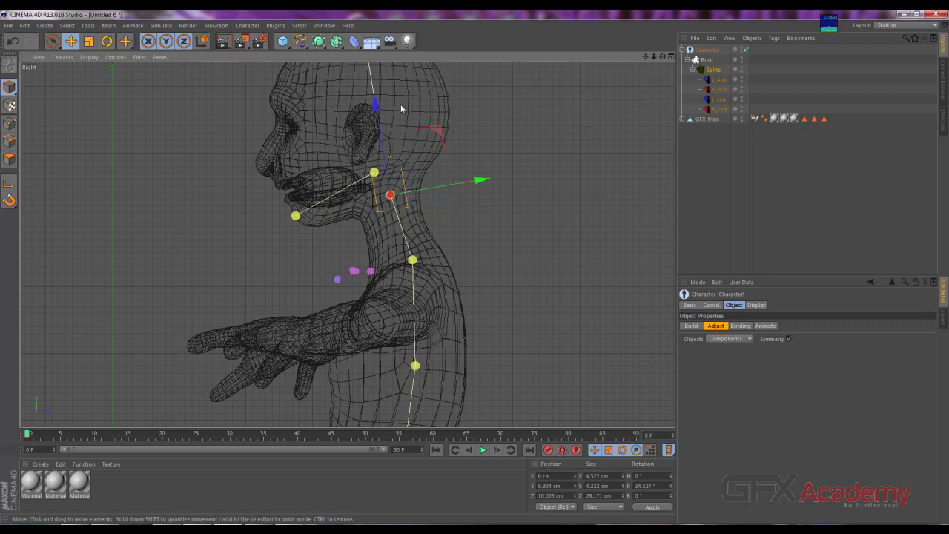
pyautogui.keyDown('alt'); pyautogui.moveTo(400, 104); pyautogui.dragTo(400, 225, button='middle'); pyautogui.keyUp('alt')
pyautogui.click(360, 138)
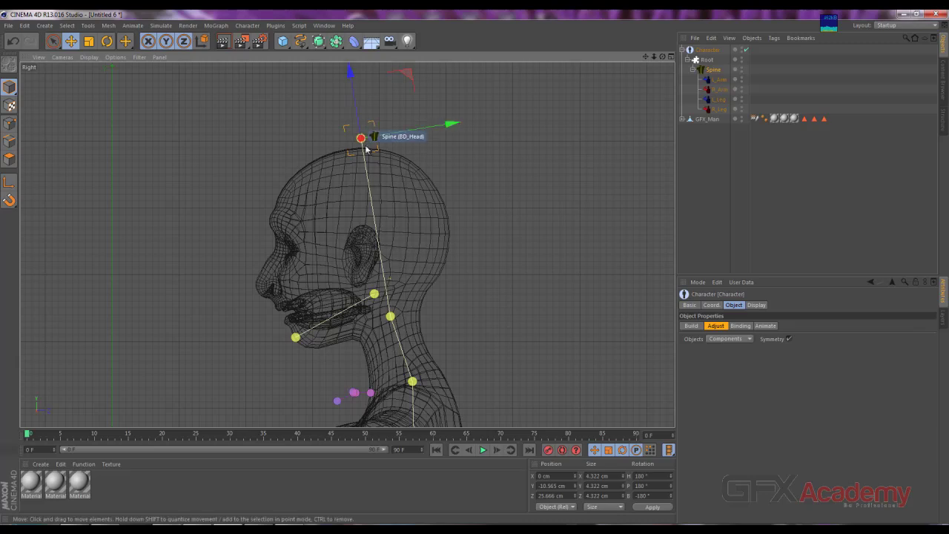
# Step: Move the Jaw joint to the hinge (-1.889 Y, 6.168 Z) and Jaw_Tip to the chin (-2.593 Y, 12.486 Z)
pyautogui.click(374, 294)
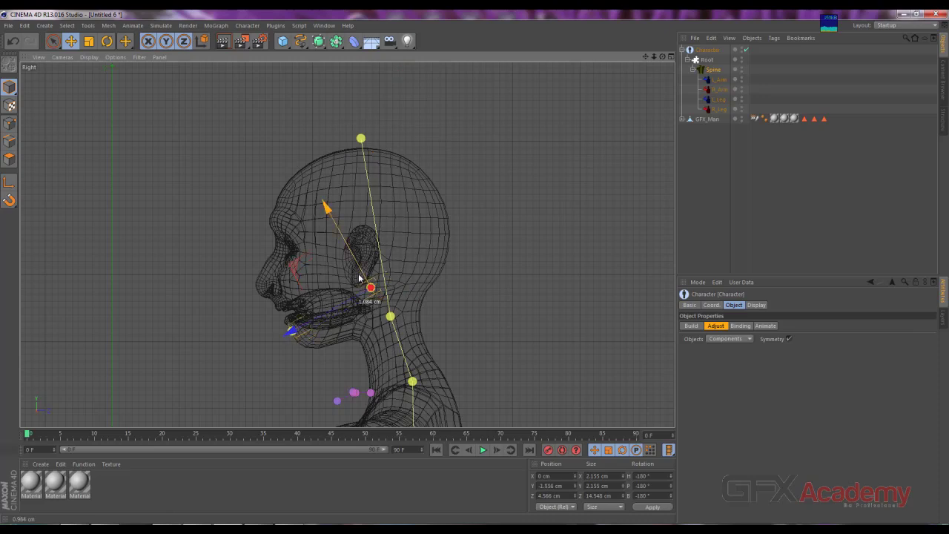
pyautogui.moveTo(363, 278); pyautogui.dragTo(359, 273)
pyautogui.moveTo(287, 275); pyautogui.dragTo(284, 276)
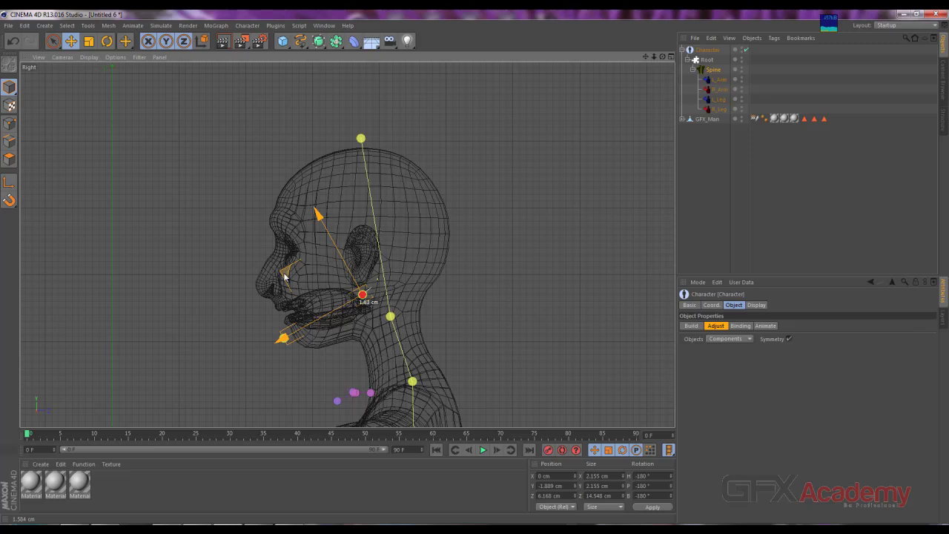
pyautogui.click(283, 338)
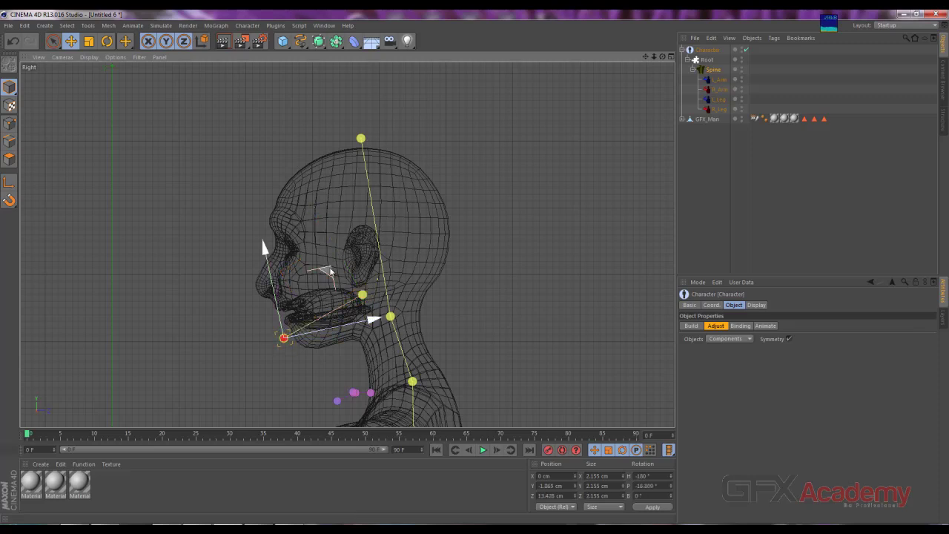
pyautogui.moveTo(331, 271); pyautogui.dragTo(353, 290)
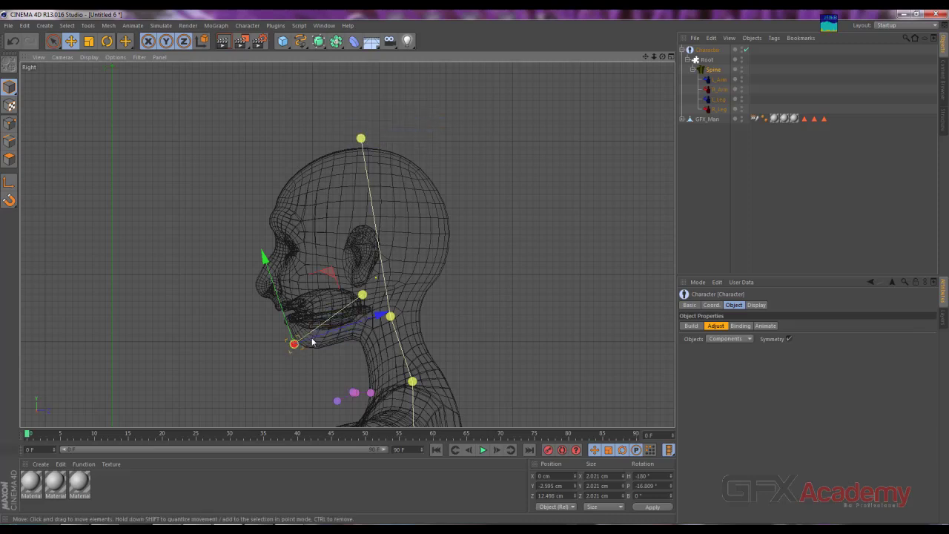
# Step: Pan the side view down the leg to the foot and back, then select the rig's knee joint
pyautogui.scroll(-4, 401, 312)
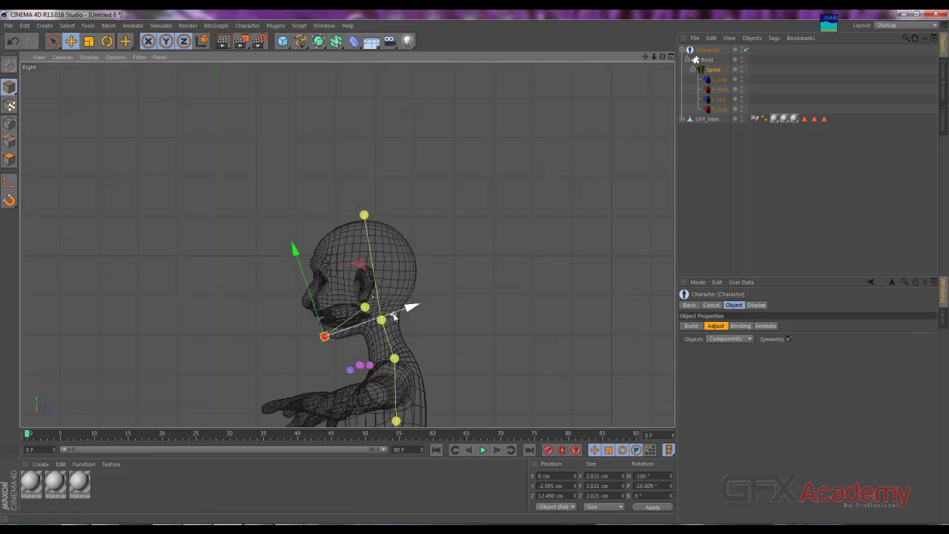
pyautogui.keyDown('alt'); pyautogui.moveTo(392, 349); pyautogui.dragTo(413, 173, button='middle'); pyautogui.keyUp('alt')
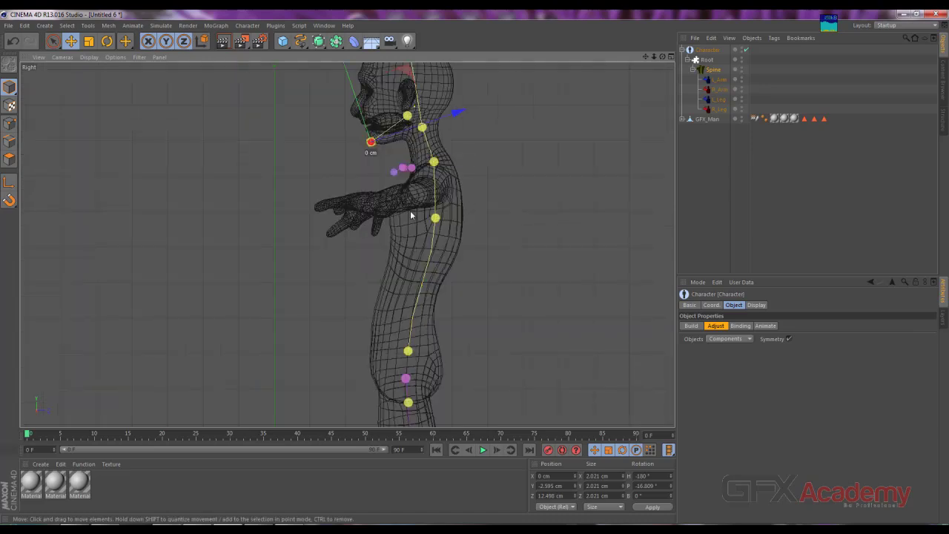
pyautogui.moveTo(428, 278)
pyautogui.keyDown('alt'); pyautogui.mouseDown(button='middle')
pyautogui.moveTo(446, 271)
pyautogui.moveTo(422, 129)
pyautogui.mouseUp(button='middle'); pyautogui.keyUp('alt')
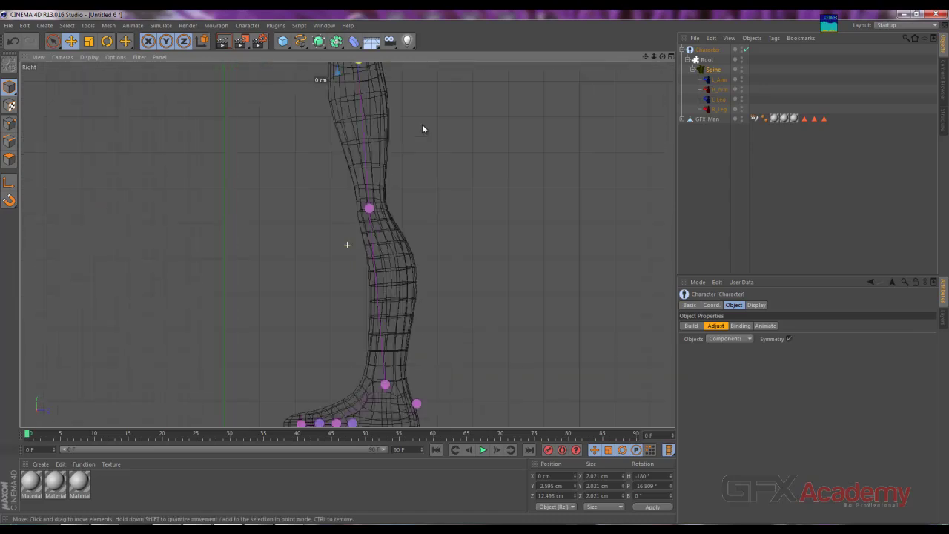
pyautogui.keyDown('alt'); pyautogui.moveTo(449, 286); pyautogui.dragTo(440, 220, button='middle'); pyautogui.keyUp('alt')
pyautogui.keyDown('alt'); pyautogui.moveTo(442, 309); pyautogui.dragTo(430, 291, button='middle'); pyautogui.keyUp('alt')
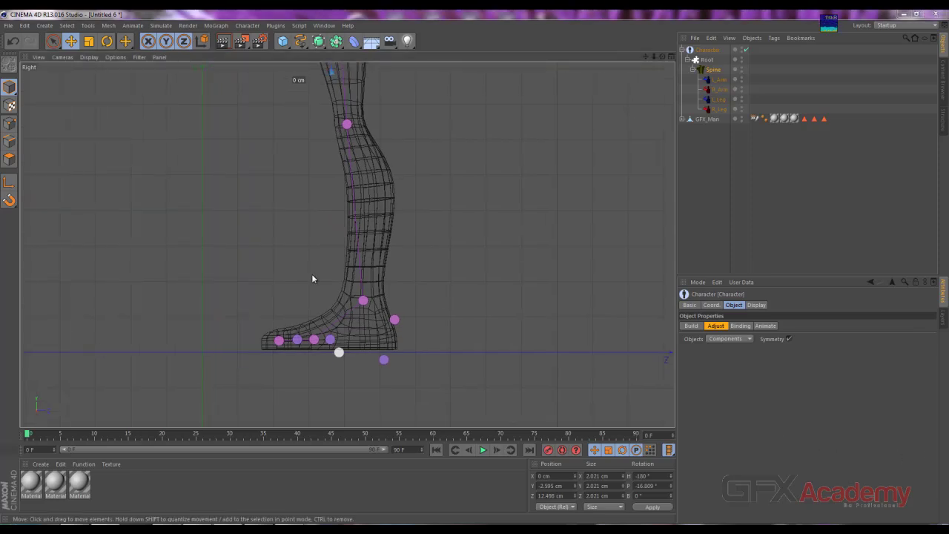
pyautogui.keyDown('alt'); pyautogui.moveTo(368, 179); pyautogui.dragTo(385, 395, button='middle'); pyautogui.keyUp('alt')
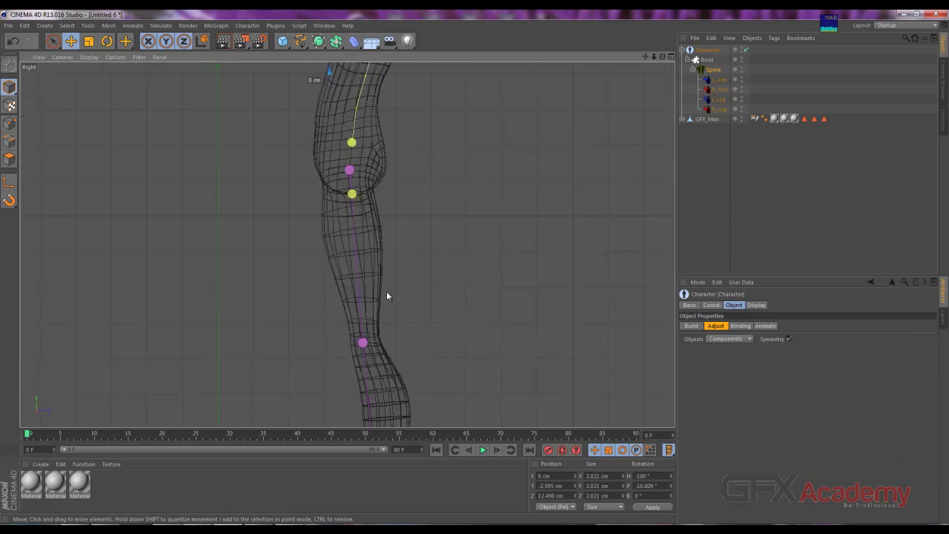
pyautogui.click(351, 194)
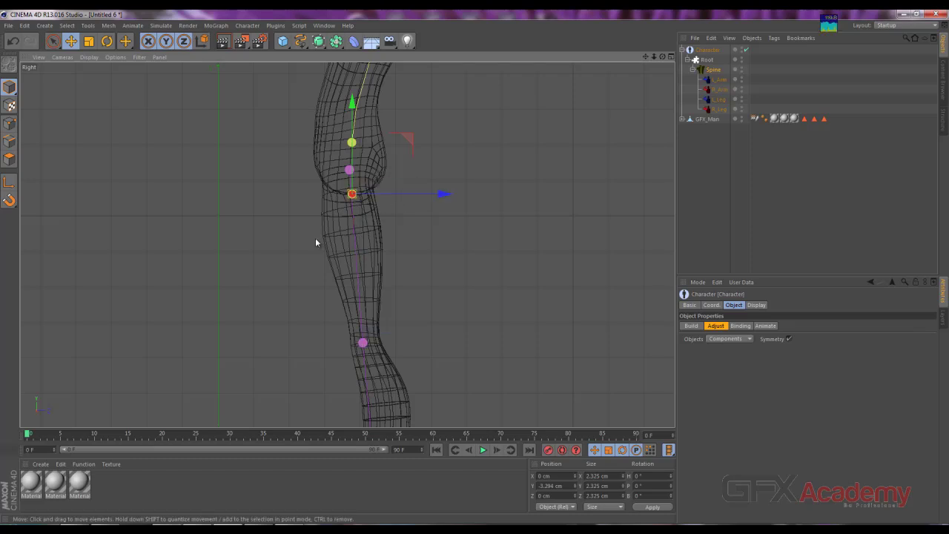
# Step: In the shaded Perspective view, orbit toward the character's front and select the L_Leg hip joint
pyautogui.press('F1')
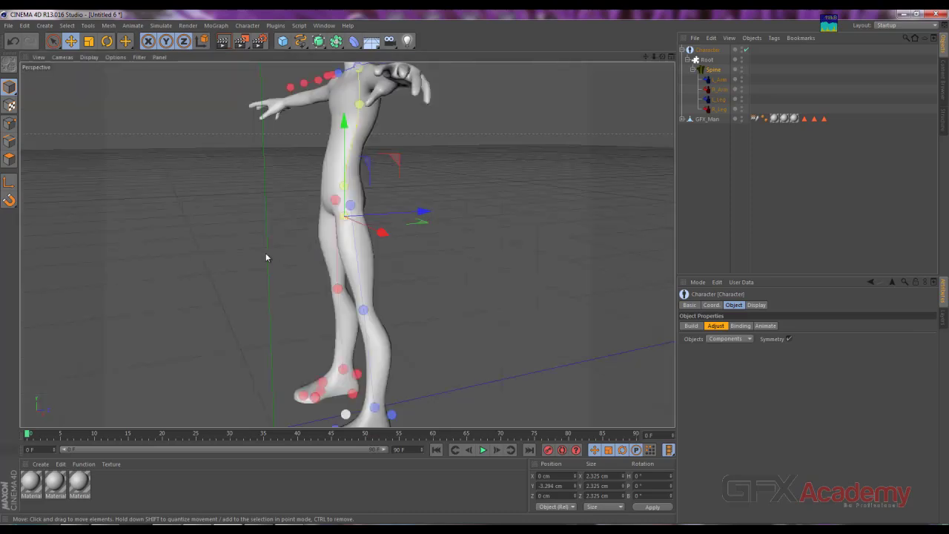
pyautogui.moveTo(265, 257)
pyautogui.keyDown('alt'); pyautogui.mouseDown(button='middle')
pyautogui.moveTo(286, 260)
pyautogui.moveTo(265, 246)
pyautogui.mouseUp(button='middle'); pyautogui.keyUp('alt')
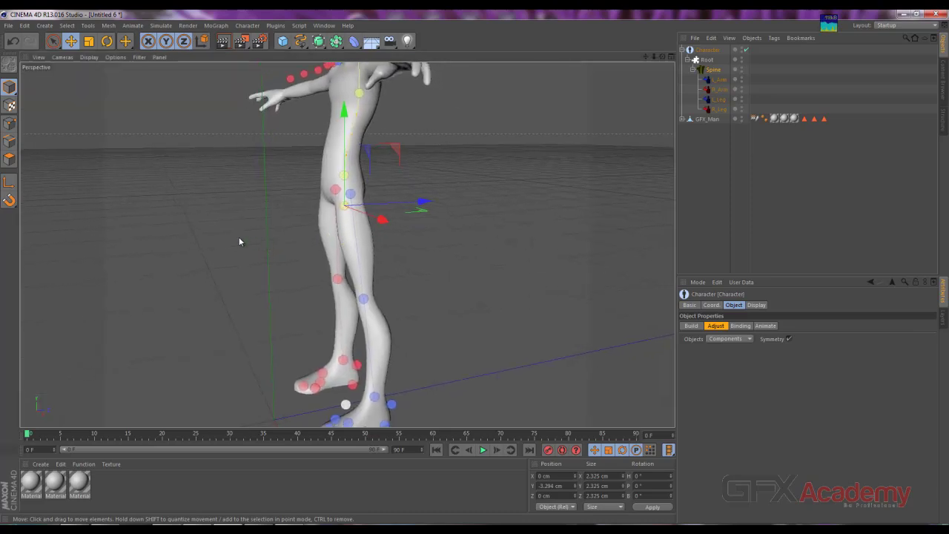
pyautogui.keyDown('alt'); pyautogui.moveTo(239, 242); pyautogui.dragTo(286, 244); pyautogui.keyUp('alt')
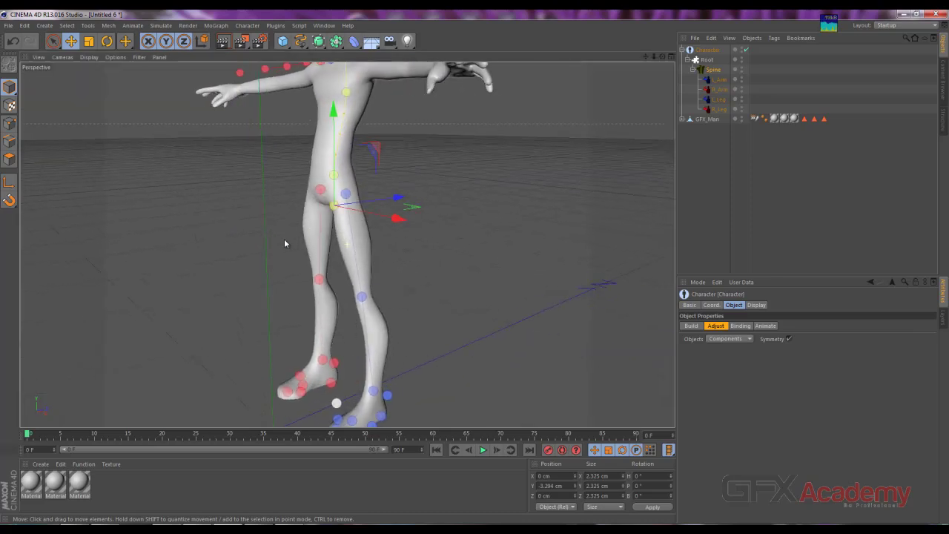
pyautogui.click(345, 194)
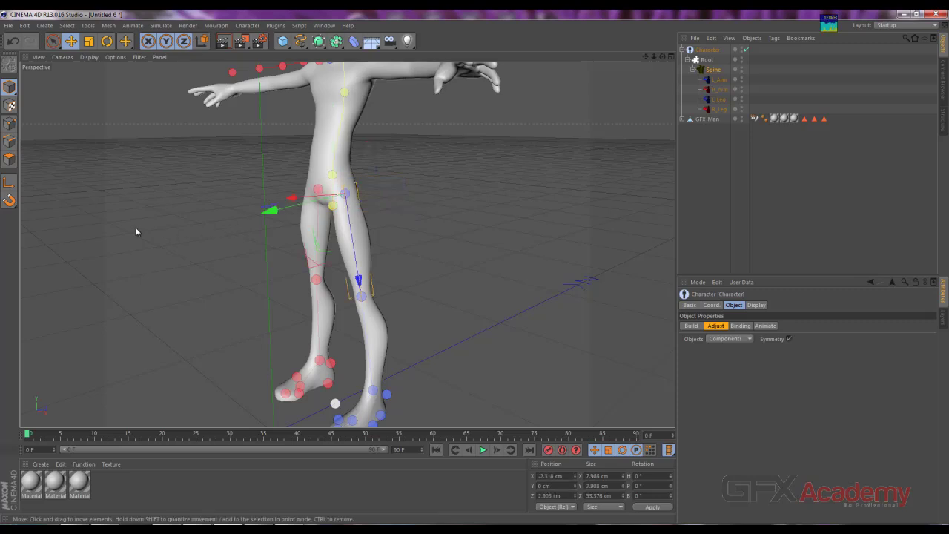
pyautogui.moveTo(135, 232)
pyautogui.keyDown('alt'); pyautogui.mouseDown()
pyautogui.moveTo(267, 226)
pyautogui.moveTo(129, 223)
pyautogui.mouseUp(); pyautogui.keyUp('alt')
# Step: In the Front view, shift the left hip joint along X to -2.572 cm, mirrored by symmetry
pyautogui.press('F4')
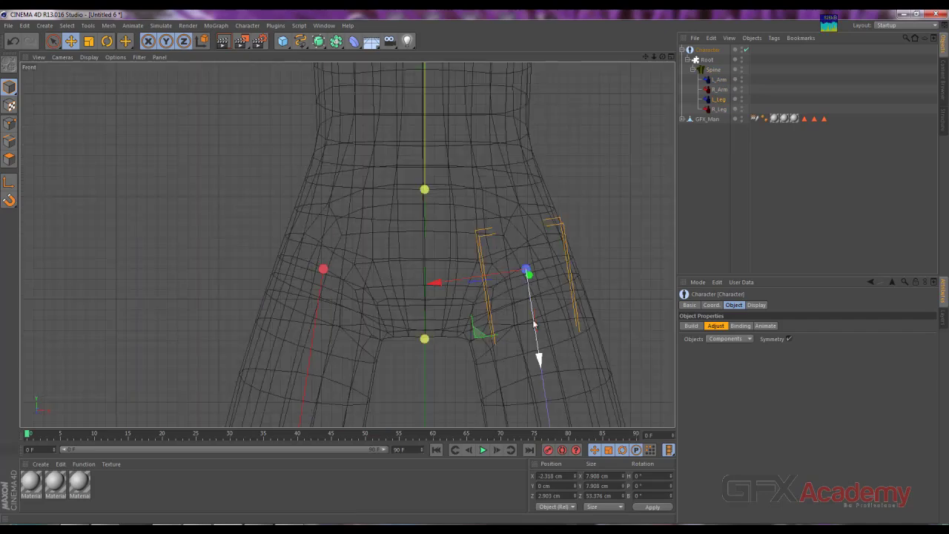
pyautogui.keyDown('alt'); pyautogui.moveTo(540, 361); pyautogui.dragTo(427, 227, button='middle'); pyautogui.keyUp('alt')
pyautogui.scroll(-2, 438, 268)
pyautogui.scroll(-2, 438, 269)
pyautogui.moveTo(439, 268); pyautogui.dragTo(453, 291)
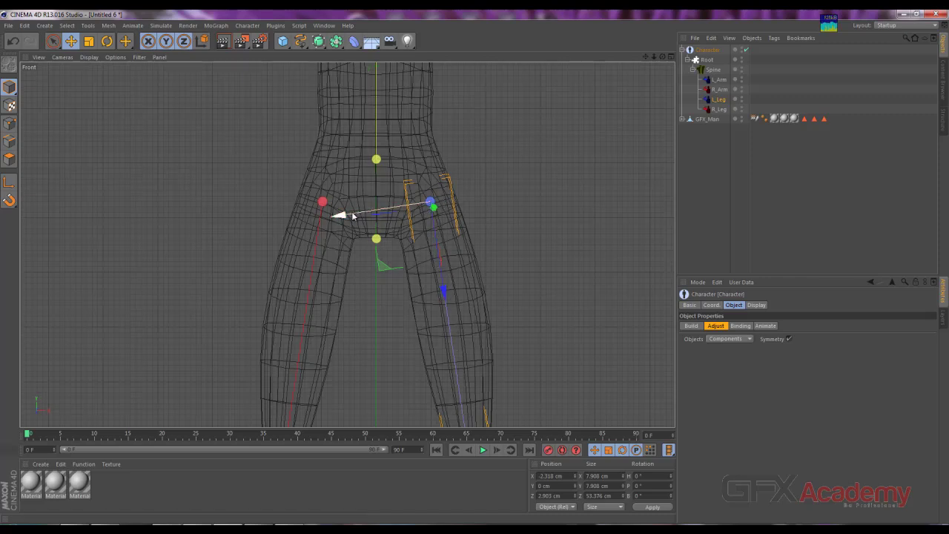
pyautogui.moveTo(354, 215); pyautogui.dragTo(357, 215)
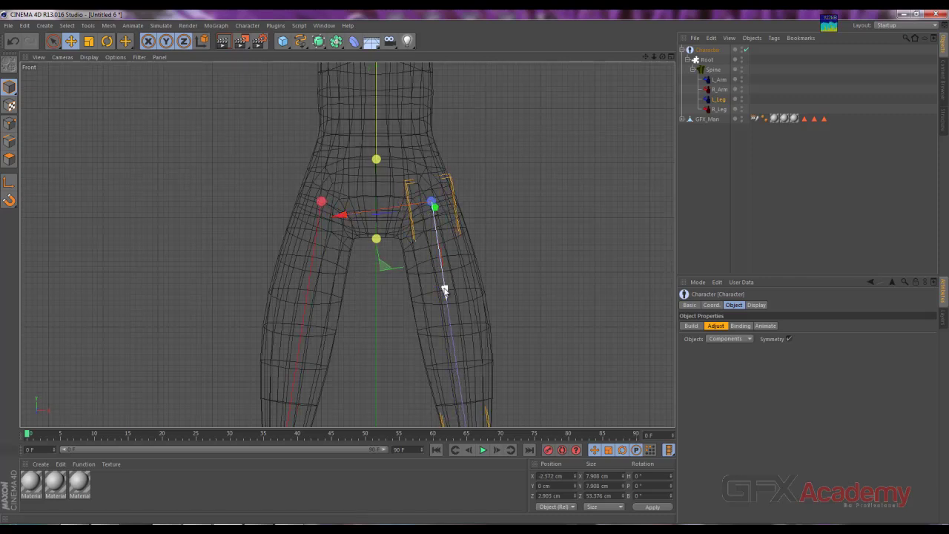
pyautogui.keyDown('alt'); pyautogui.moveTo(447, 245); pyautogui.dragTo(429, 150, button='middle'); pyautogui.keyUp('alt')
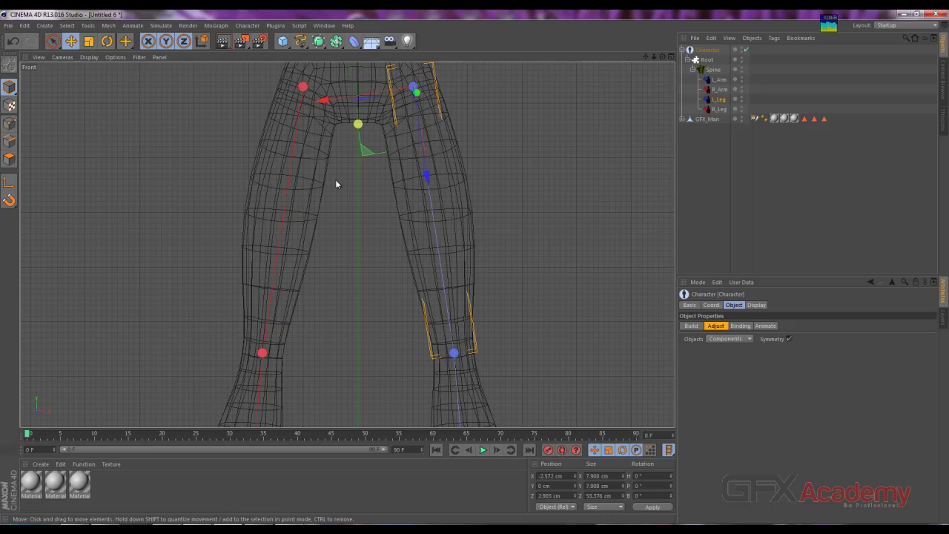
pyautogui.keyDown('alt'); pyautogui.moveTo(271, 263); pyautogui.dragTo(370, 286, button='middle'); pyautogui.keyUp('alt')
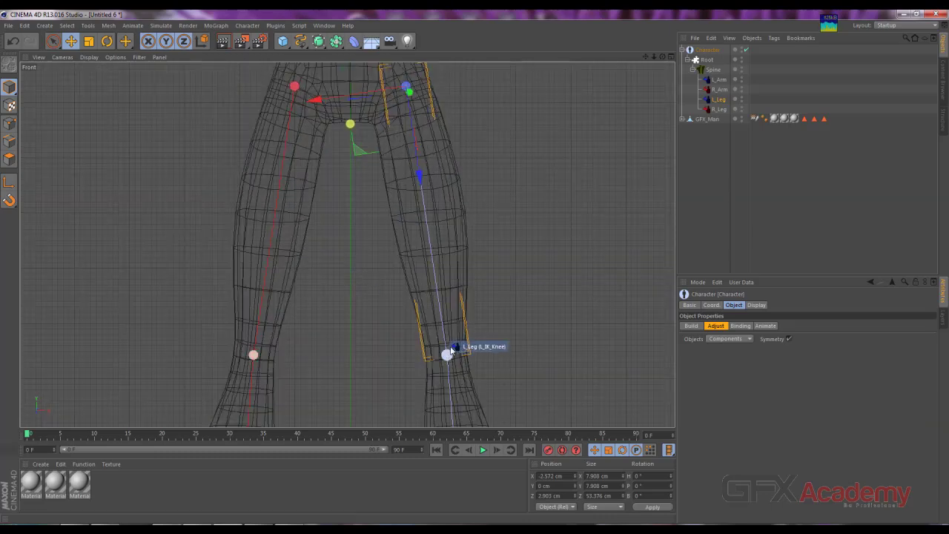
pyautogui.press('F3')
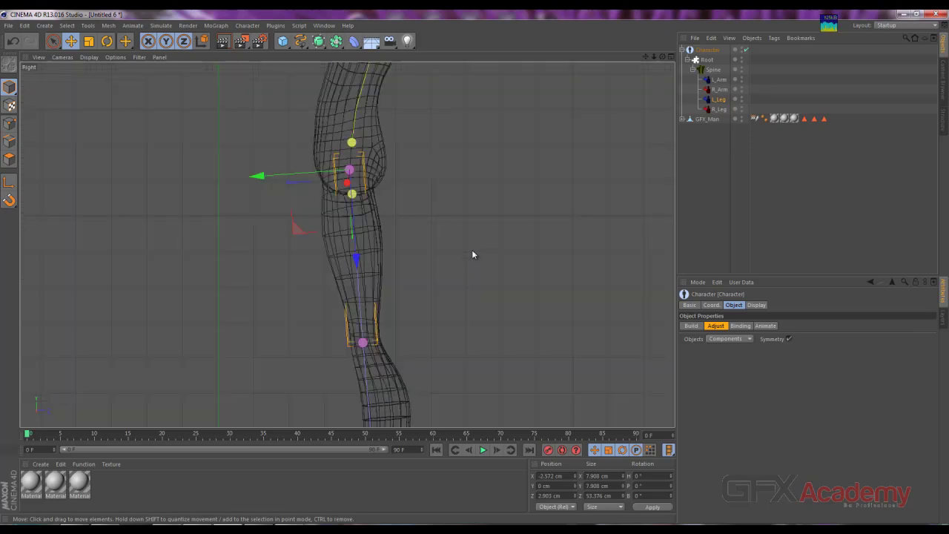
# Step: In the Right view, push the left knee joint forward so it sits inside the leg
pyautogui.click(363, 342)
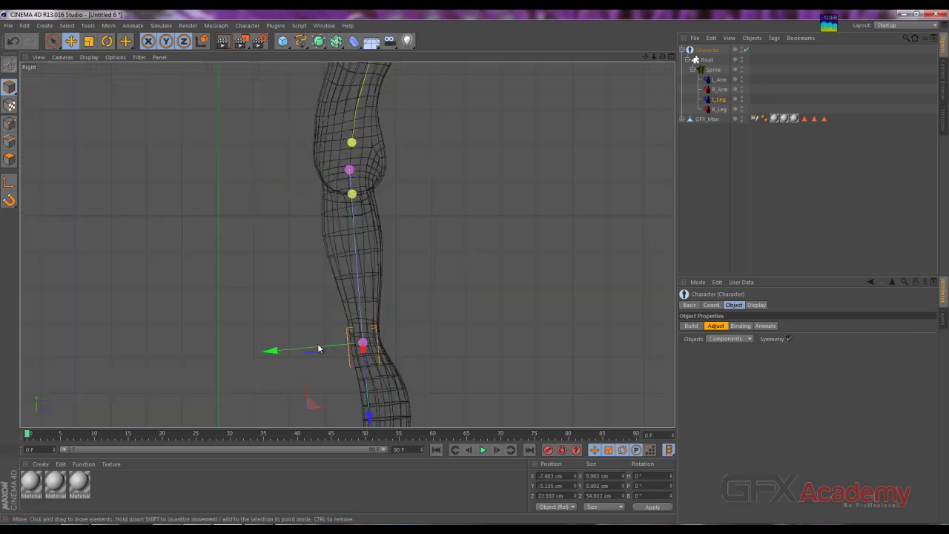
pyautogui.moveTo(319, 350); pyautogui.dragTo(316, 350)
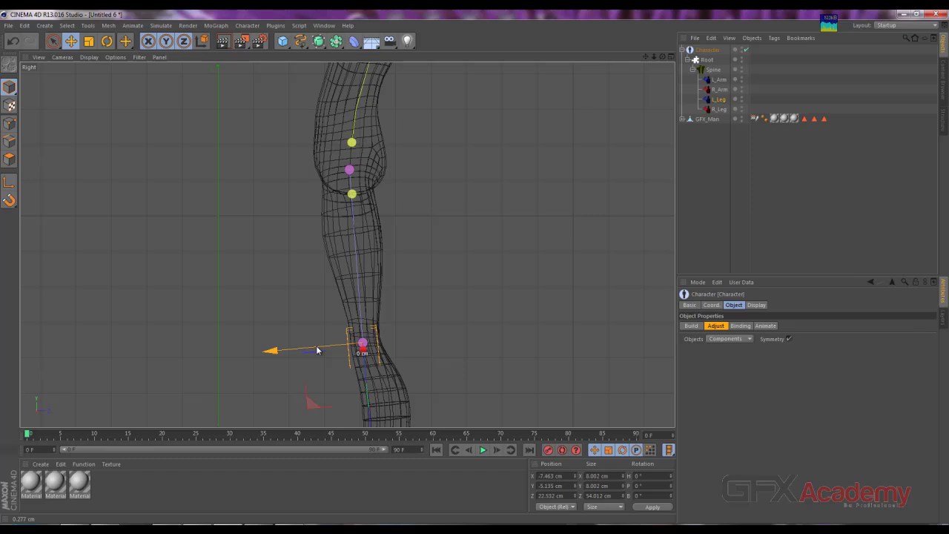
pyautogui.press('F5')
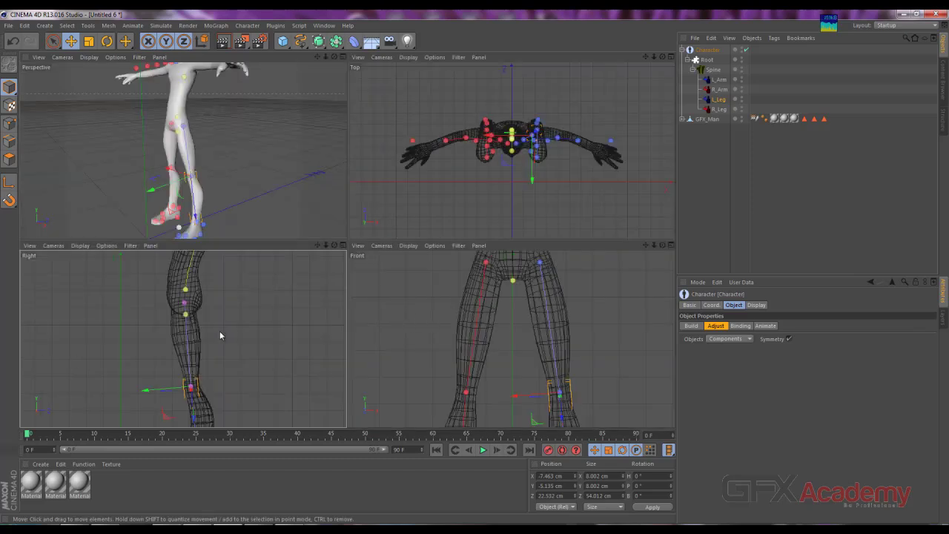
pyautogui.middleClick(219, 330)
pyautogui.scroll(-1, 403, 343)
pyautogui.scroll(-1, 402, 343)
pyautogui.scroll(1, 421, 346)
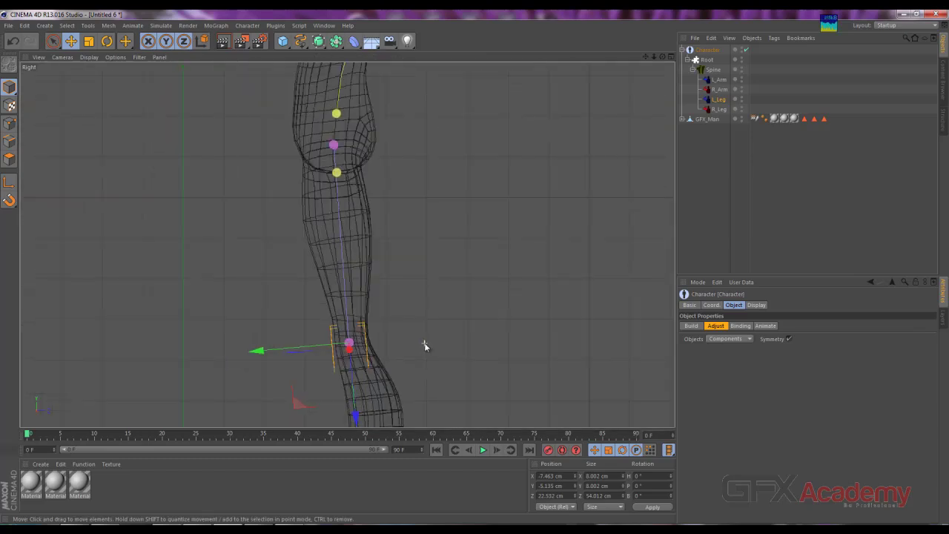
pyautogui.scroll(1, 422, 345)
pyautogui.scroll(1, 422, 345)
pyautogui.scroll(2, 305, 302)
pyautogui.scroll(1, 305, 302)
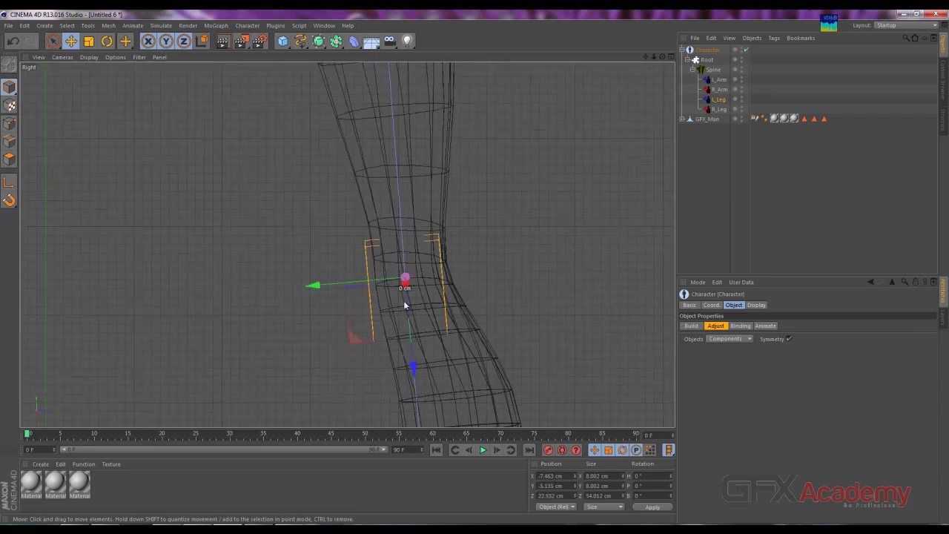
pyautogui.click(473, 279)
pyautogui.click(406, 282)
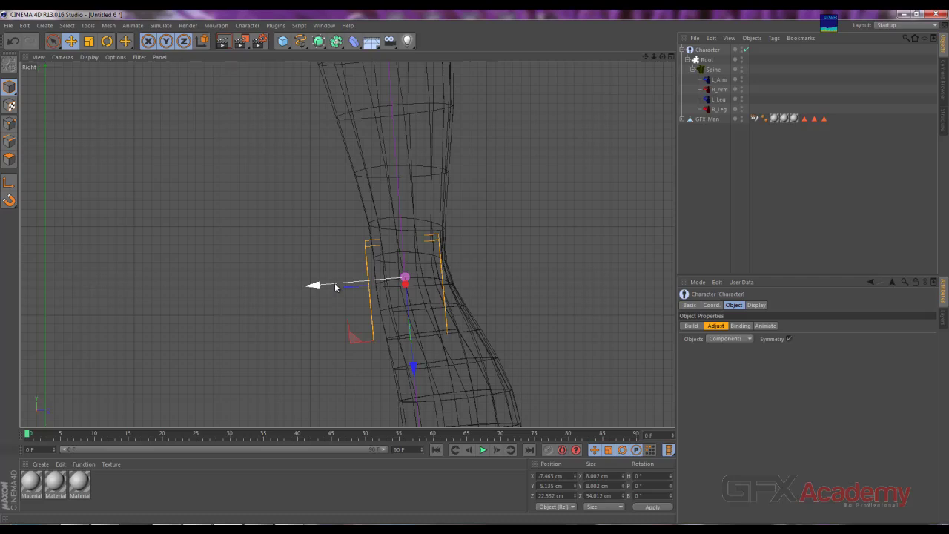
pyautogui.moveTo(335, 287); pyautogui.dragTo(327, 286)
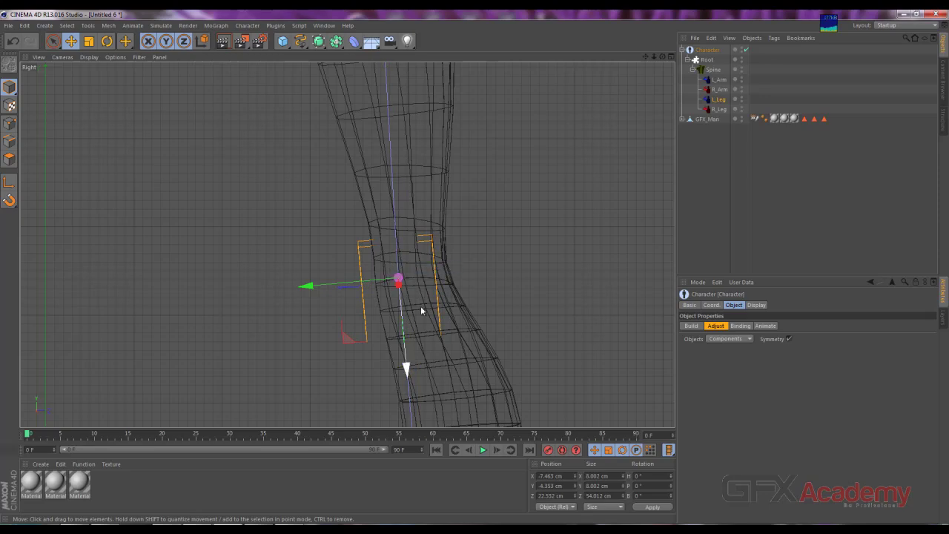
# Step: Place the ankle joint at Y 5.515 cm and move the heel control back to Z -0.742 cm
pyautogui.scroll(-2, 510, 378)
pyautogui.keyDown('alt'); pyautogui.moveTo(470, 379); pyautogui.dragTo(371, 281, button='middle'); pyautogui.keyUp('alt')
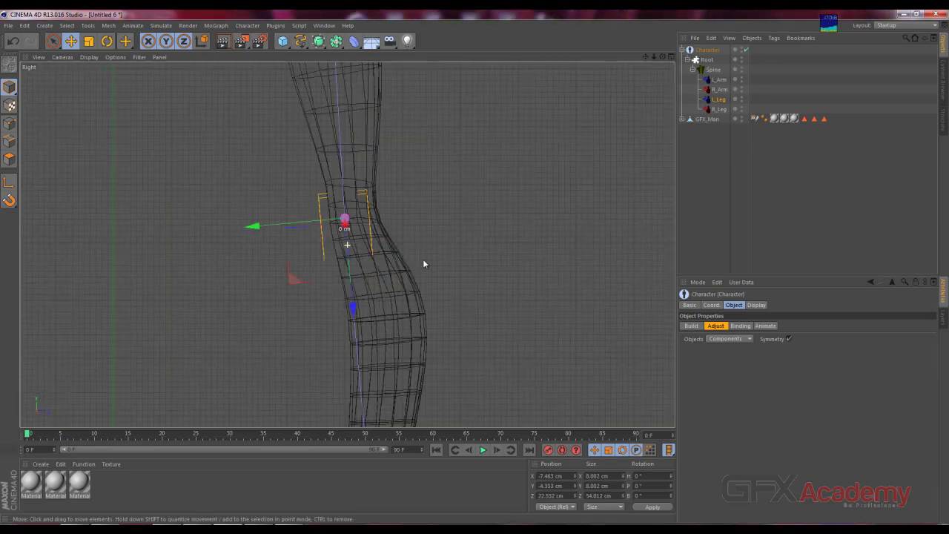
pyautogui.keyDown('alt'); pyautogui.moveTo(420, 351); pyautogui.dragTo(448, 265, button='middle'); pyautogui.keyUp('alt')
pyautogui.keyDown('alt'); pyautogui.moveTo(438, 326); pyautogui.dragTo(444, 309, button='middle'); pyautogui.keyUp('alt')
pyautogui.click(342, 335)
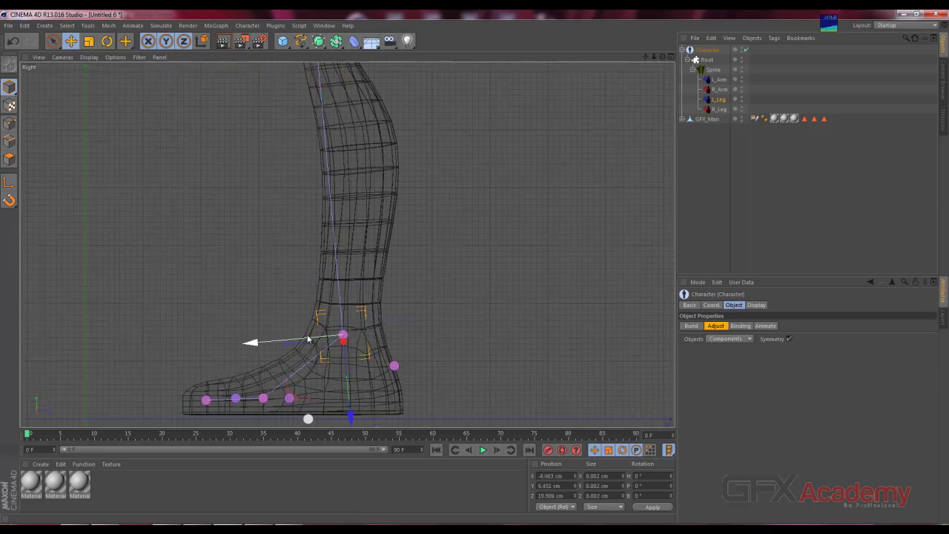
pyautogui.moveTo(301, 342); pyautogui.dragTo(305, 342)
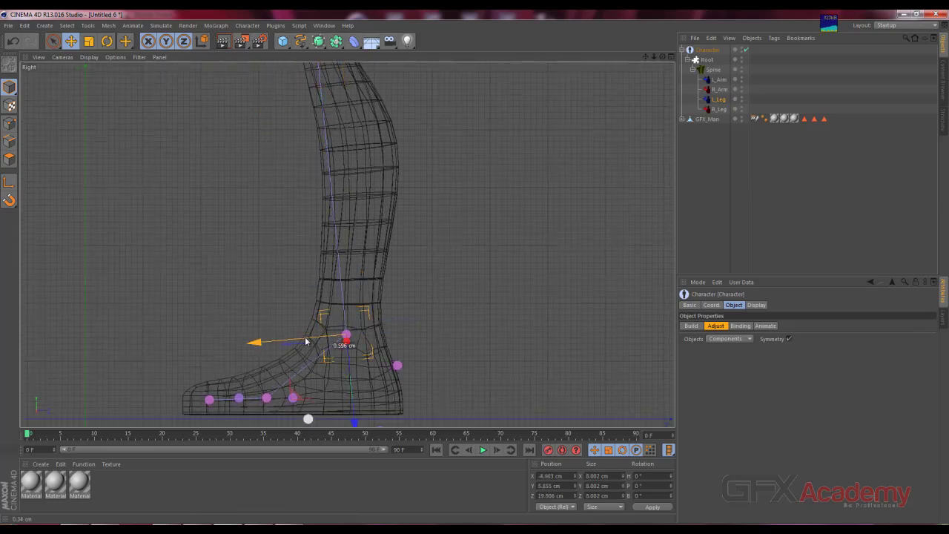
pyautogui.click(398, 365)
pyautogui.moveTo(421, 366); pyautogui.dragTo(448, 364)
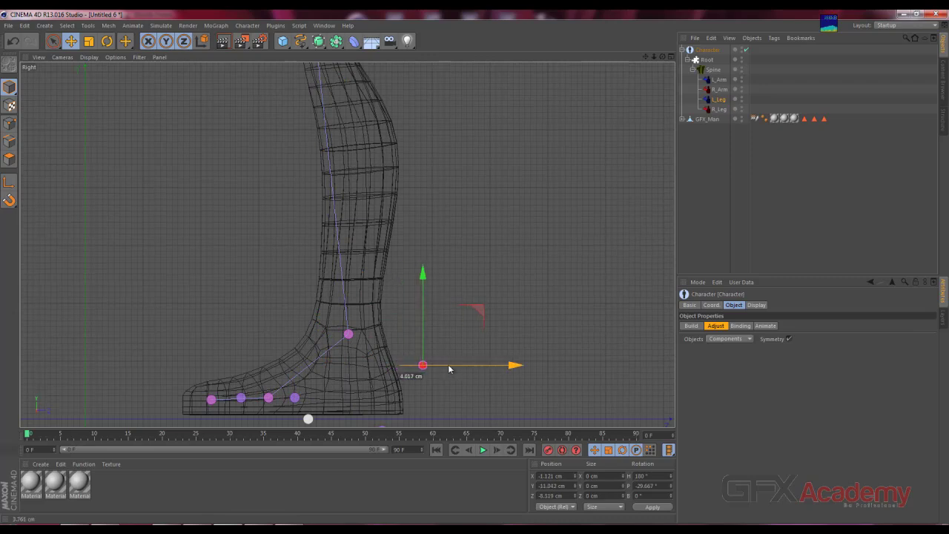
pyautogui.moveTo(448, 364); pyautogui.dragTo(449, 364)
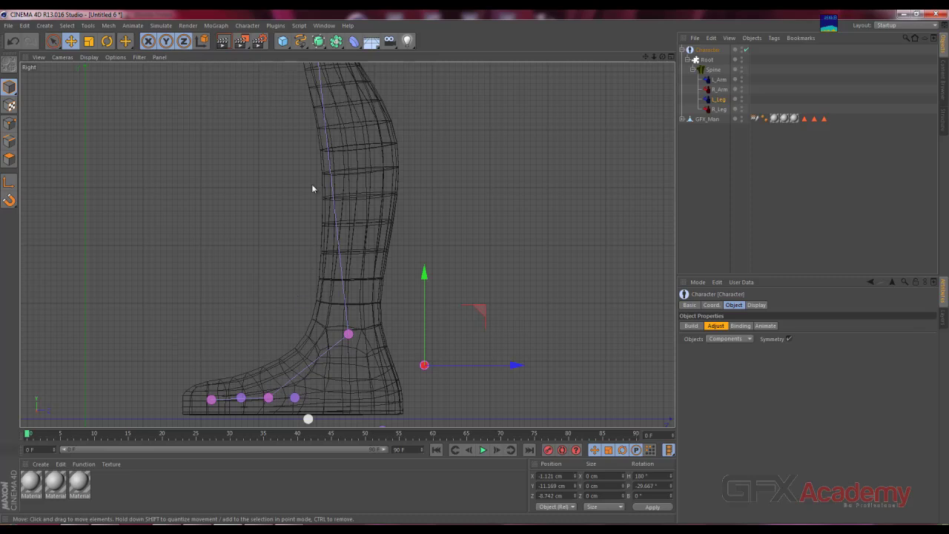
pyautogui.moveTo(311, 188)
pyautogui.mouseDown(button='middle')
pyautogui.moveTo(316, 250)
pyautogui.moveTo(291, 149)
pyautogui.moveTo(309, 149)
pyautogui.moveTo(306, 235)
pyautogui.moveTo(308, 223)
pyautogui.mouseUp(button='middle')
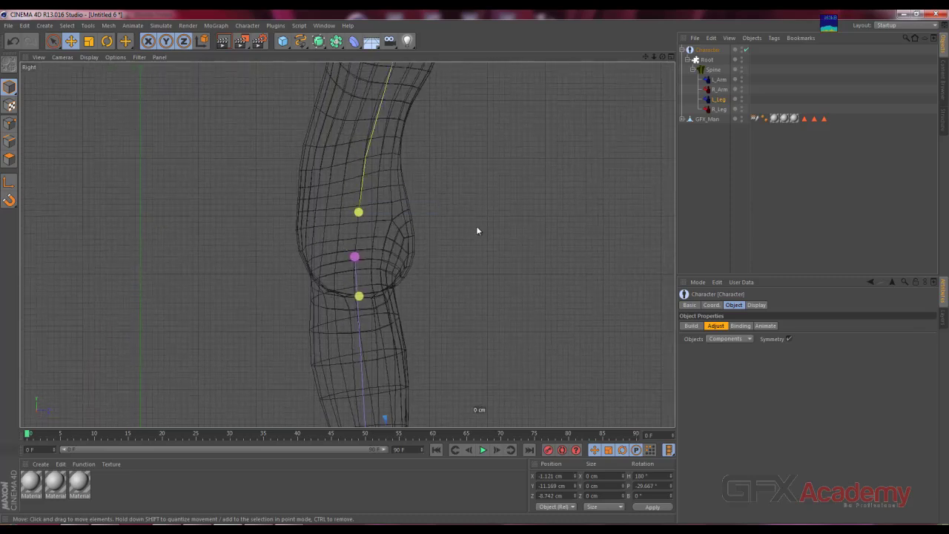
# Step: Nudge the left knee joint handle slightly along the leg
pyautogui.click(719, 100)
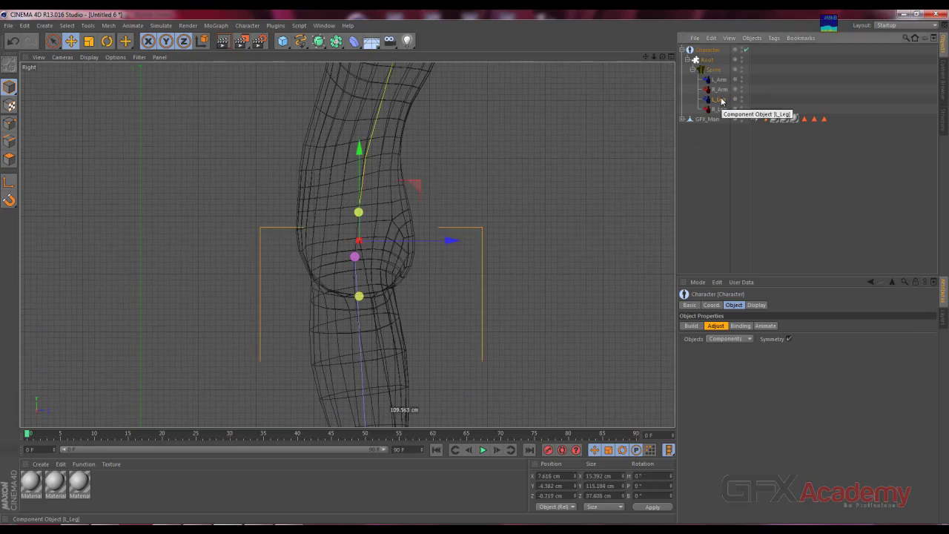
pyautogui.click(528, 184)
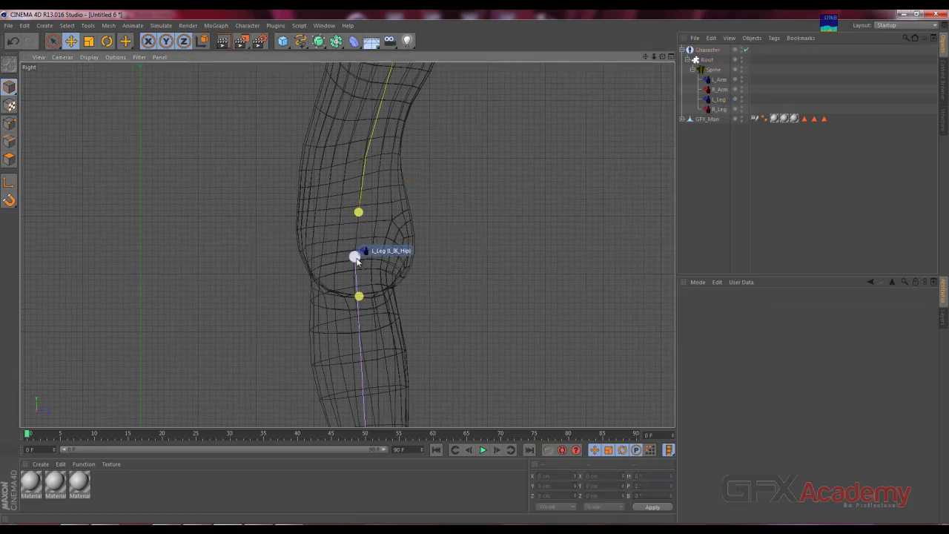
pyautogui.click(355, 257)
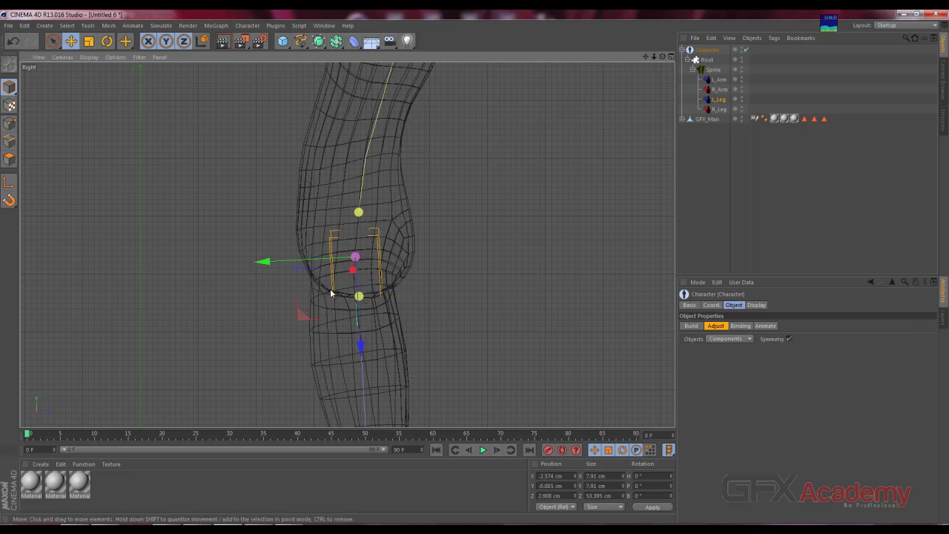
pyautogui.moveTo(266, 265); pyautogui.dragTo(265, 263)
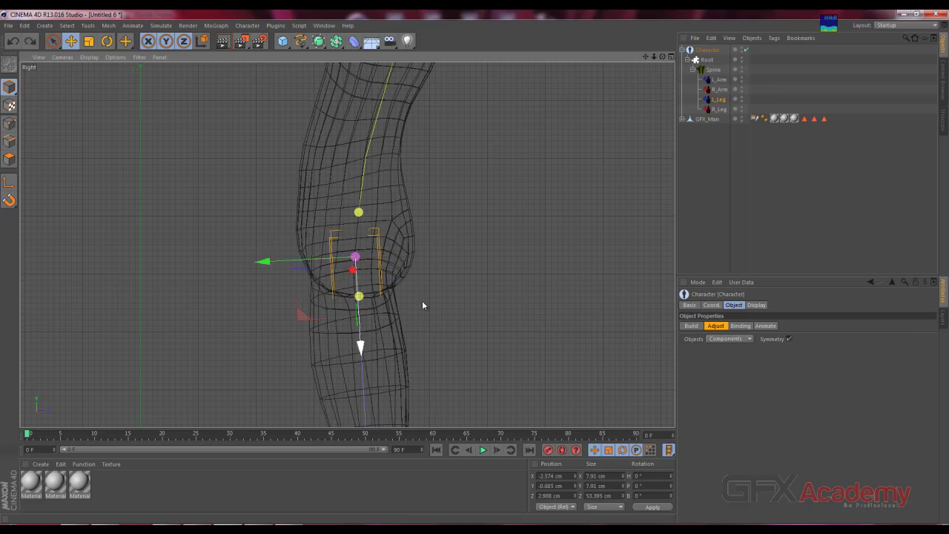
# Step: Test-move the L_Leg component up, then return it to its original height
pyautogui.click(718, 110)
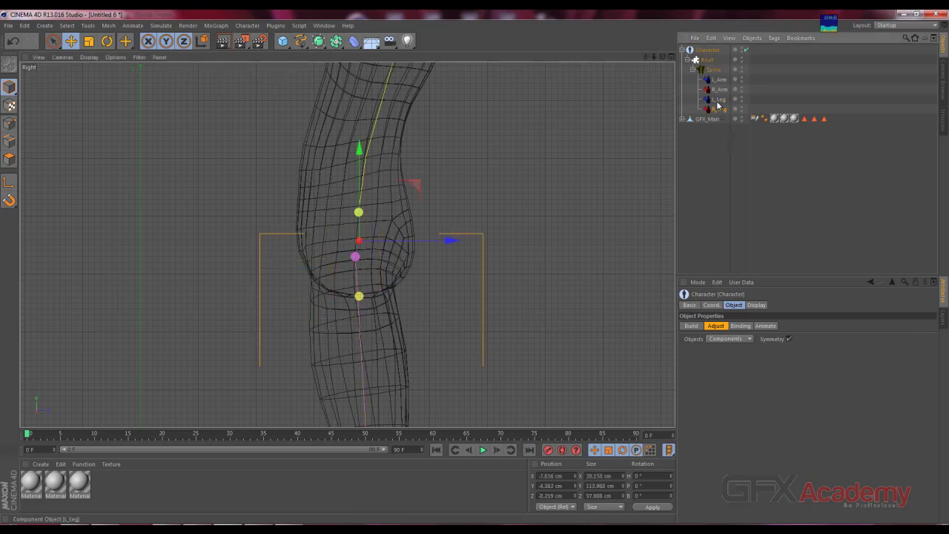
pyautogui.click(717, 101)
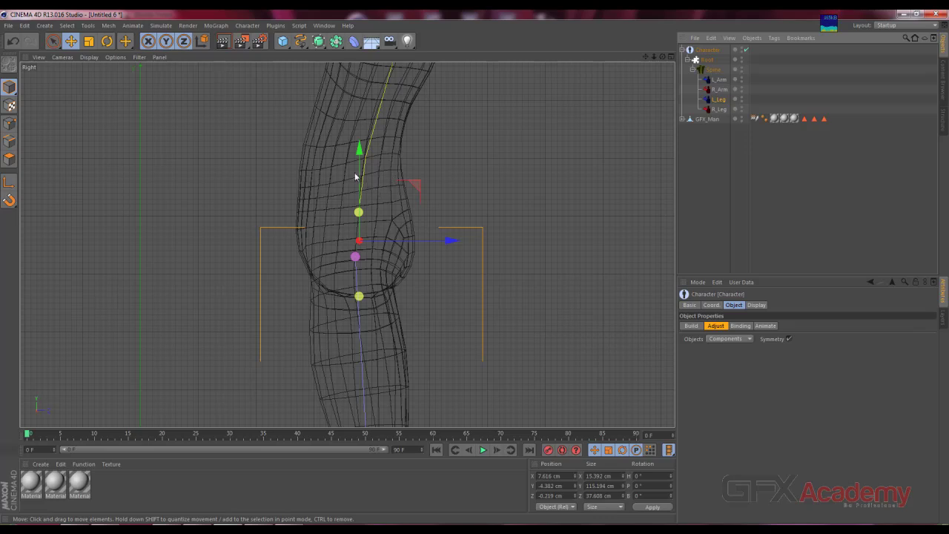
pyautogui.moveTo(357, 175)
pyautogui.mouseDown()
pyautogui.moveTo(363, 115)
pyautogui.moveTo(371, 191)
pyautogui.moveTo(393, 239)
pyautogui.mouseUp()
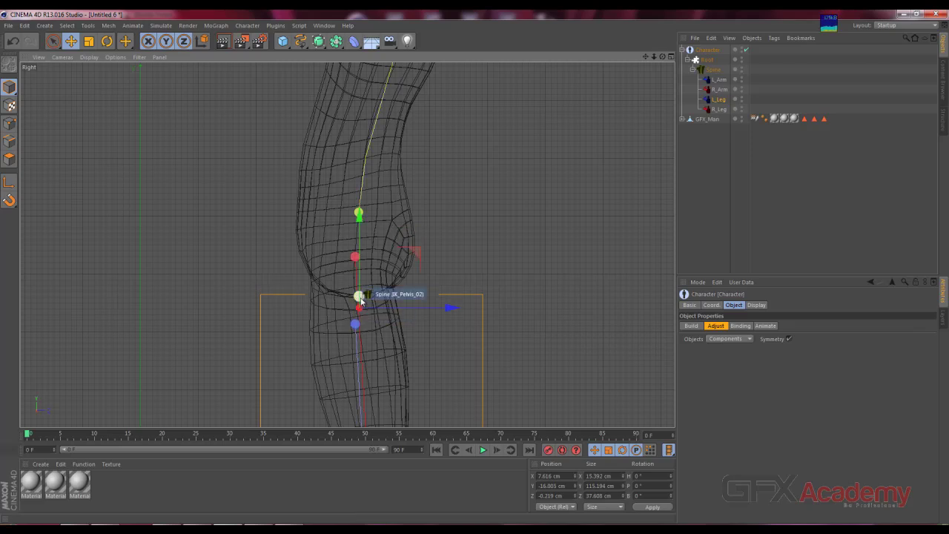
pyautogui.moveTo(360, 248); pyautogui.dragTo(362, 178)
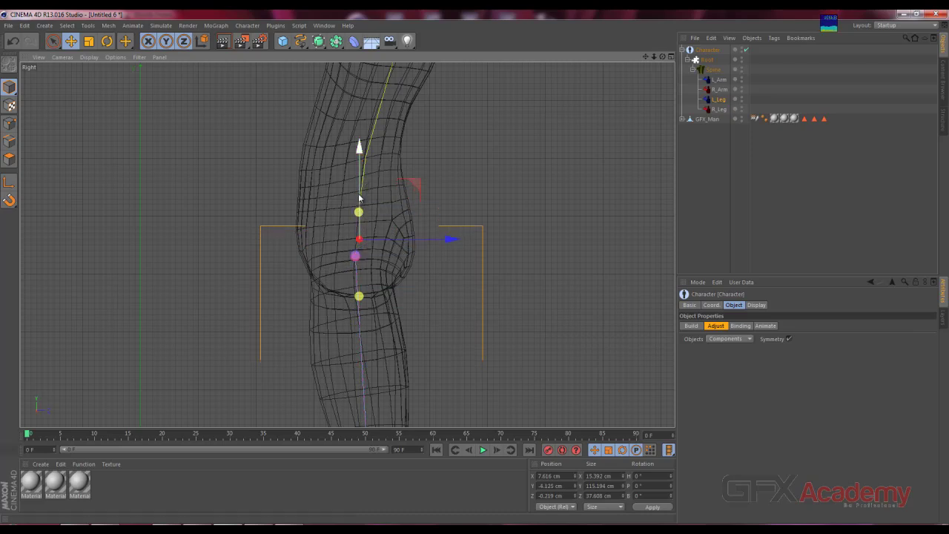
pyautogui.moveTo(358, 198); pyautogui.dragTo(359, 199)
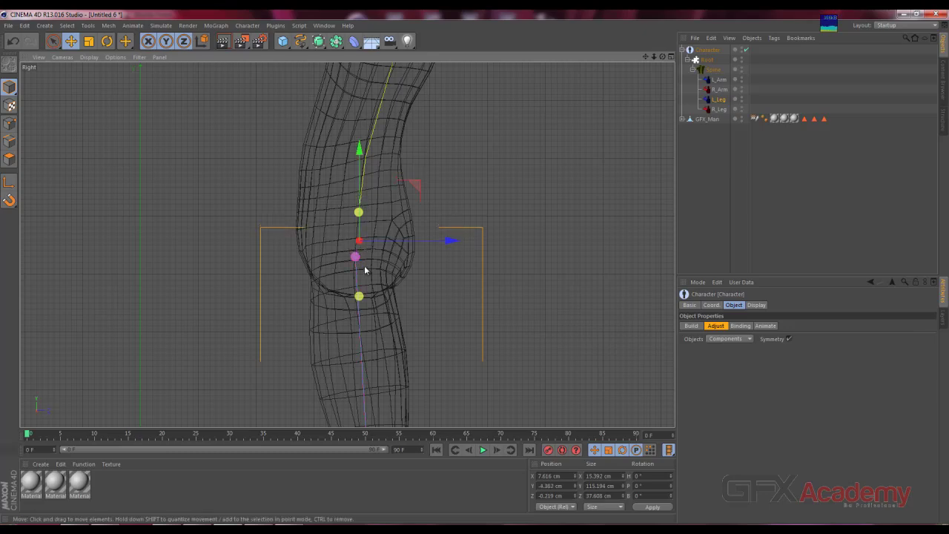
# Step: Move the heel controller down and forward toward the boot's heel
pyautogui.scroll(3, 364, 268)
pyautogui.scroll(3, 381, 265)
pyautogui.scroll(3, 383, 263)
pyautogui.scroll(-1, 384, 265)
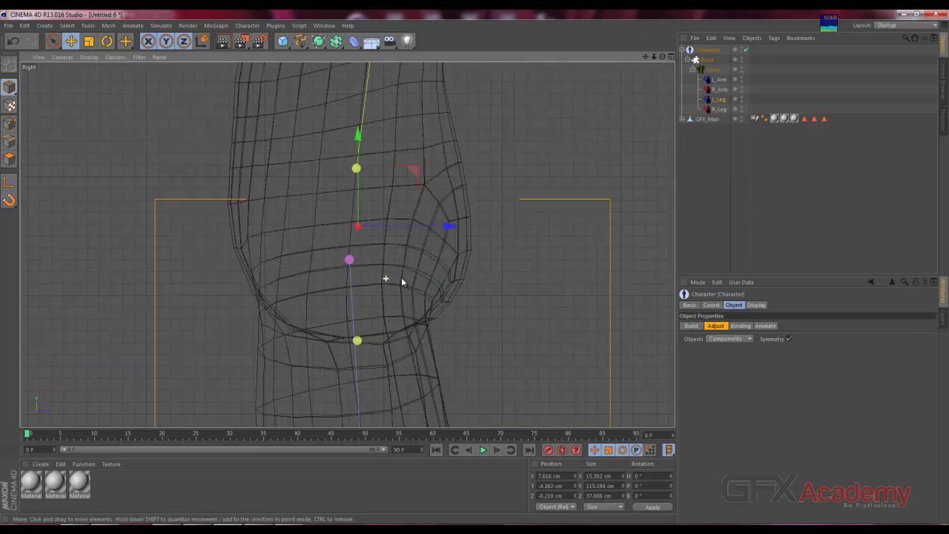
pyautogui.scroll(-4, 400, 278)
pyautogui.moveTo(371, 359)
pyautogui.keyDown('alt'); pyautogui.mouseDown(button='middle')
pyautogui.moveTo(356, 311)
pyautogui.moveTo(356, 224)
pyautogui.mouseUp(button='middle'); pyautogui.keyUp('alt')
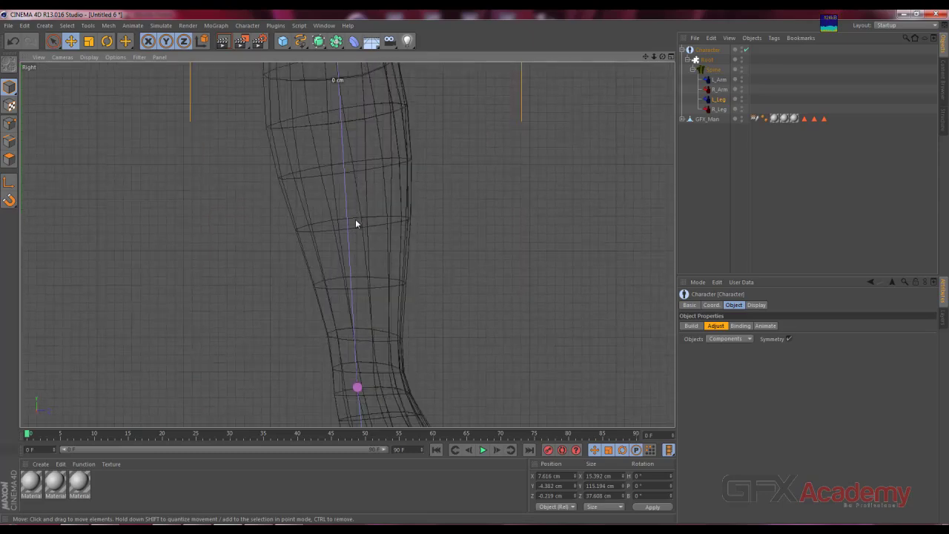
pyautogui.moveTo(348, 264)
pyautogui.keyDown('alt'); pyautogui.mouseDown(button='middle')
pyautogui.moveTo(356, 296)
pyautogui.moveTo(349, 260)
pyautogui.moveTo(377, 212)
pyautogui.moveTo(315, 262)
pyautogui.moveTo(334, 265)
pyautogui.mouseUp(button='middle'); pyautogui.keyUp('alt')
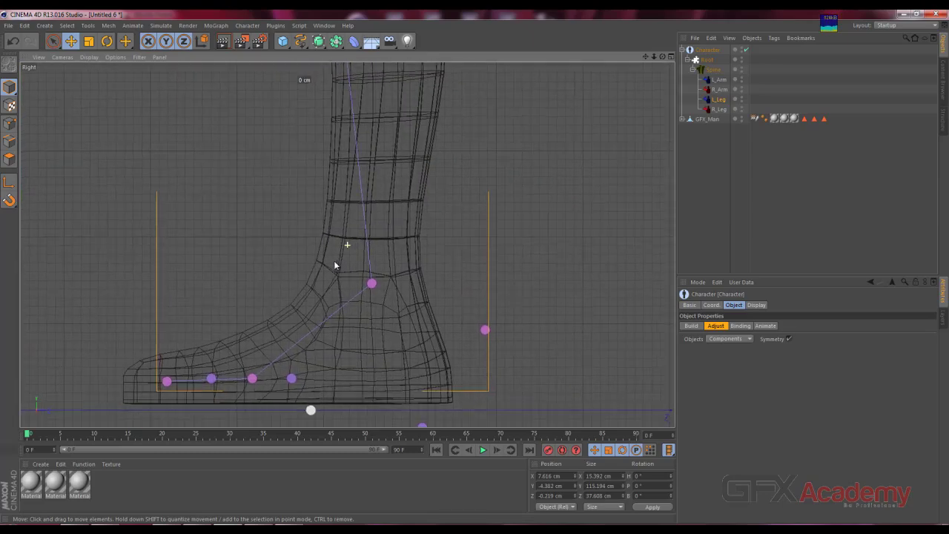
pyautogui.click(485, 329)
pyautogui.moveTo(501, 330); pyautogui.dragTo(492, 336)
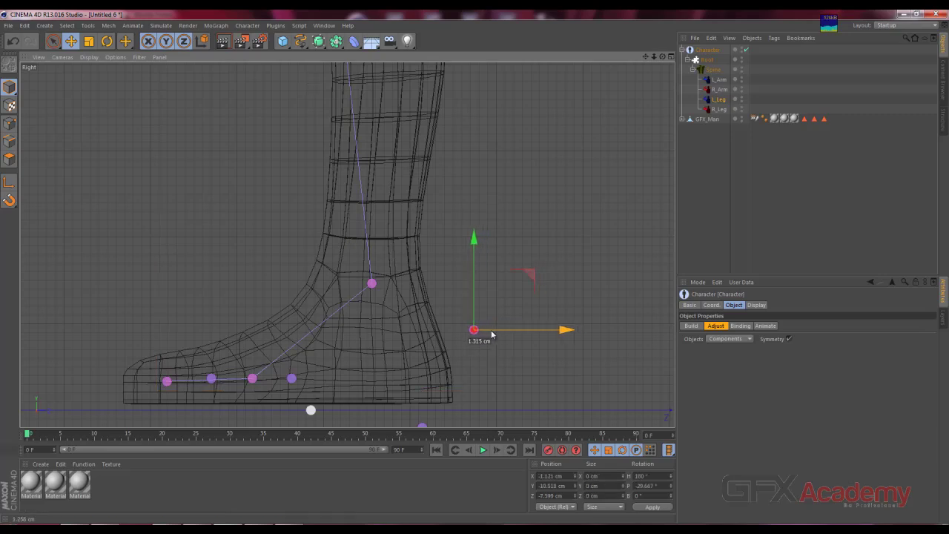
pyautogui.moveTo(525, 273); pyautogui.dragTo(534, 291)
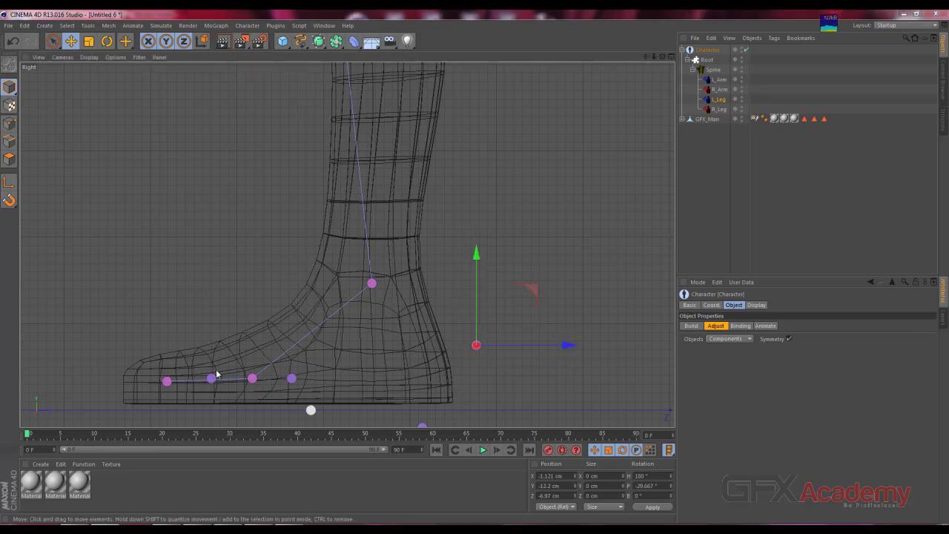
# Step: Lower the L_IK_Ball handle onto the sole and raise the ground handle up to it
pyautogui.keyDown('alt'); pyautogui.moveTo(217, 375); pyautogui.dragTo(257, 348, button='middle'); pyautogui.keyUp('alt')
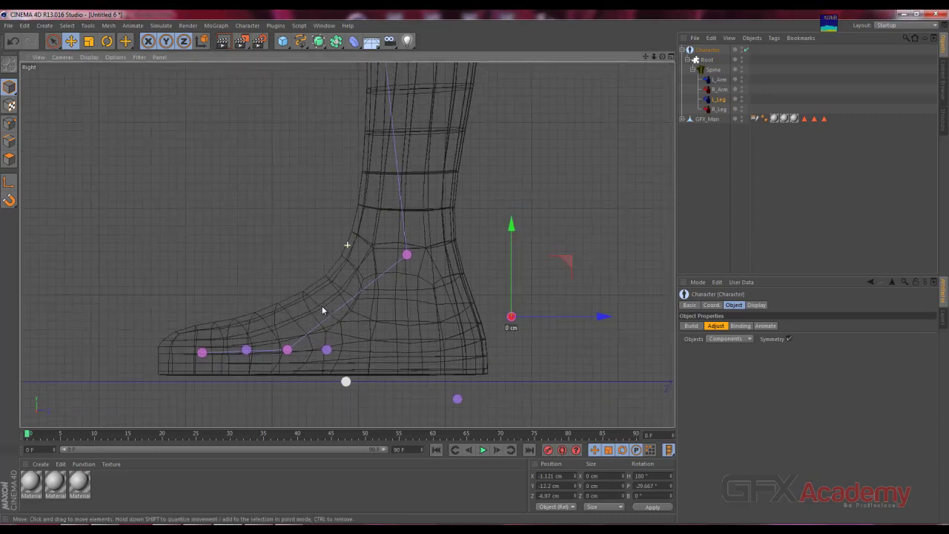
pyautogui.click(292, 352)
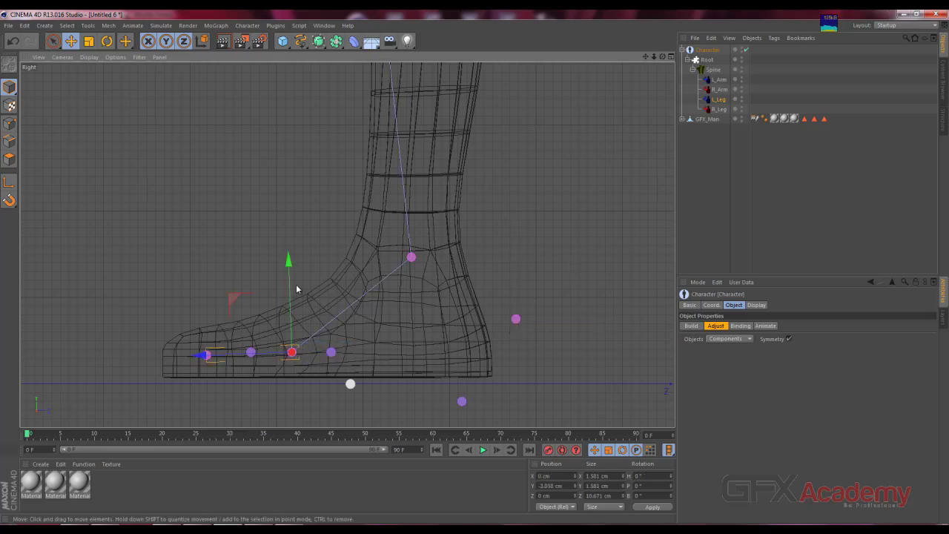
pyautogui.moveTo(292, 284); pyautogui.dragTo(290, 305)
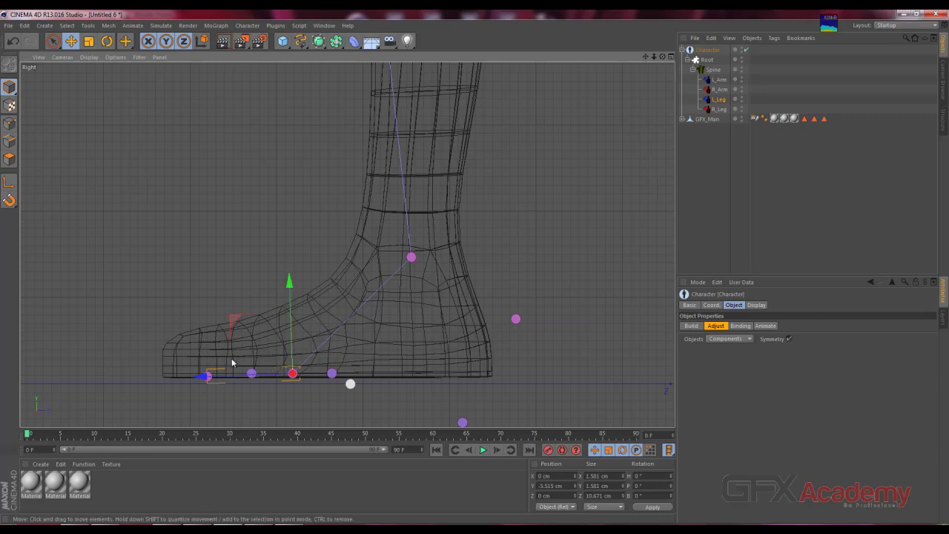
pyautogui.keyDown('alt'); pyautogui.moveTo(465, 340); pyautogui.dragTo(452, 317, button='middle'); pyautogui.keyUp('alt')
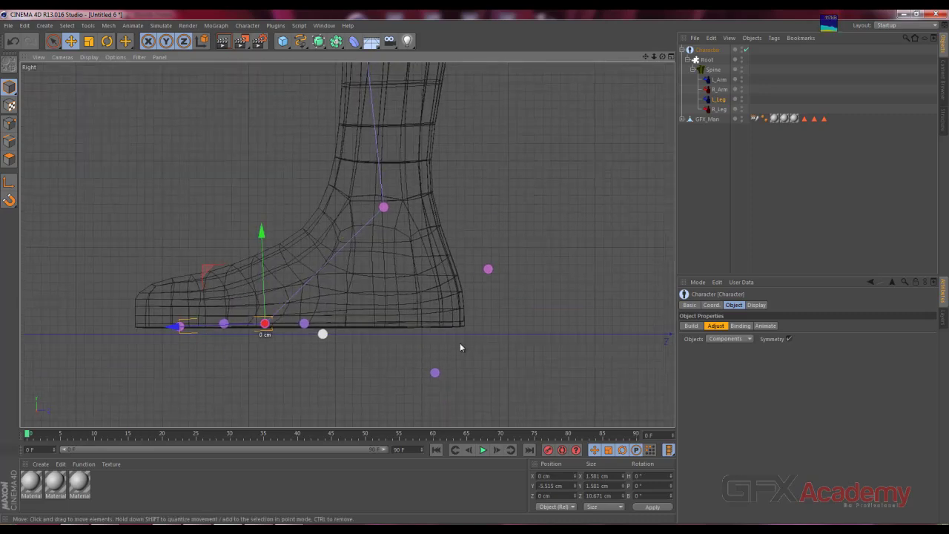
pyautogui.click(434, 372)
pyautogui.moveTo(436, 314); pyautogui.dragTo(441, 279)
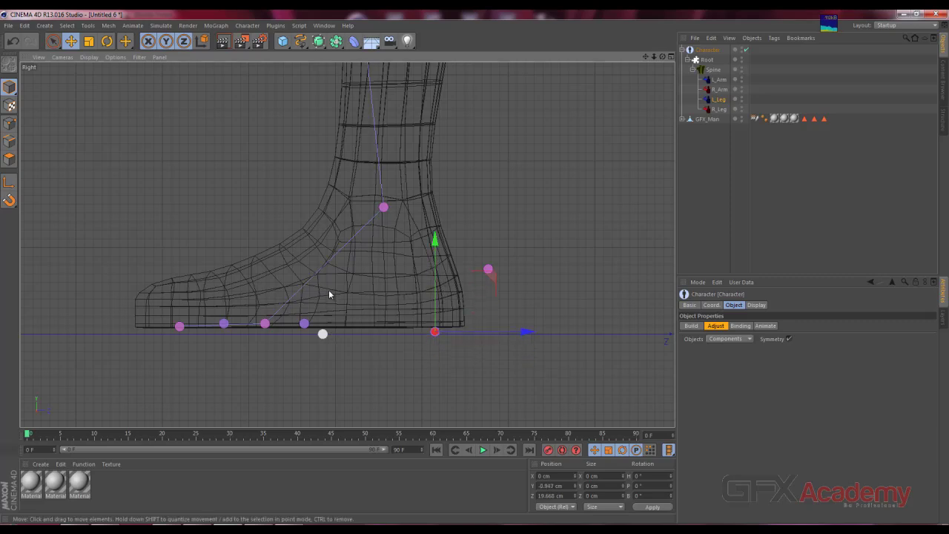
pyautogui.press('F2')
pyautogui.press('F3')
# Step: In the Front view, move the left ankle joint along X toward the leg's centre
pyautogui.press('F4')
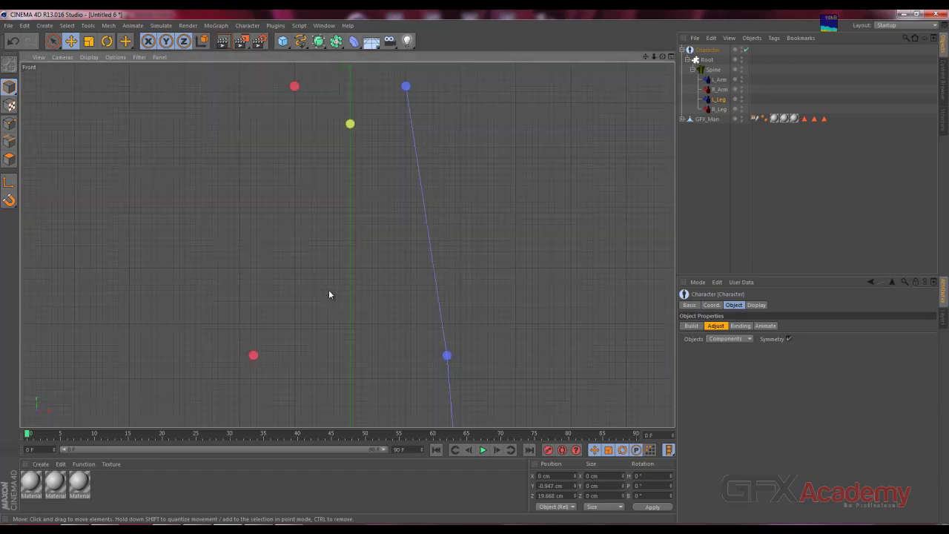
pyautogui.scroll(-3, 355, 271)
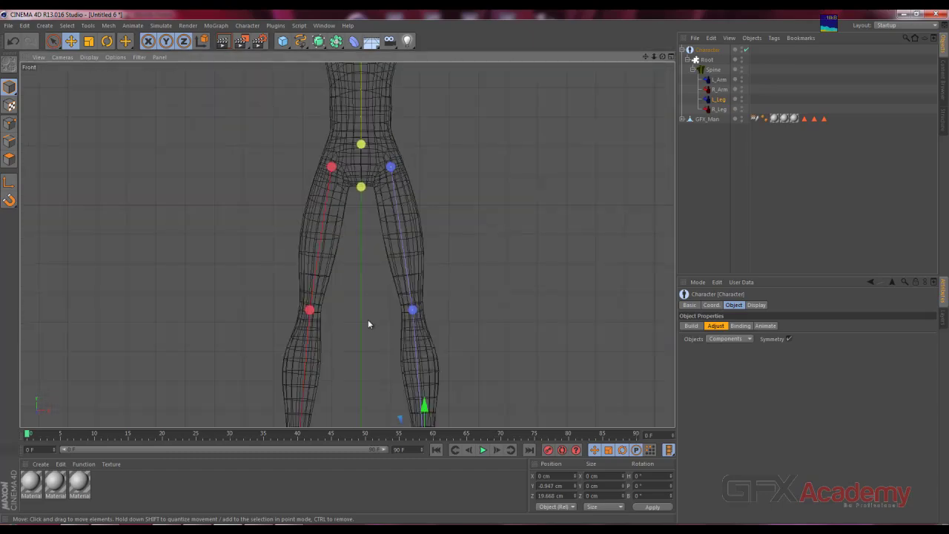
pyautogui.scroll(3, 389, 319)
pyautogui.scroll(1, 409, 222)
pyautogui.scroll(2, 407, 227)
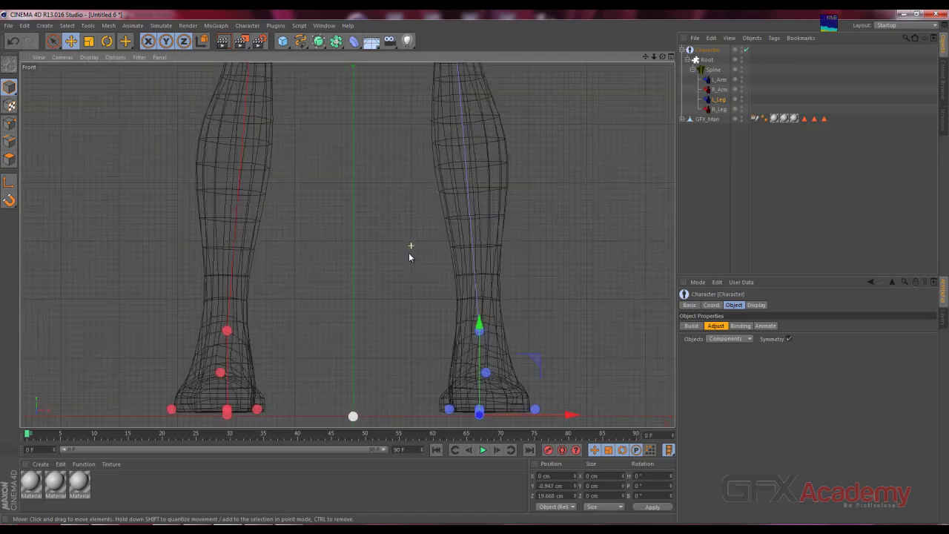
pyautogui.scroll(2, 411, 250)
pyautogui.scroll(2, 415, 327)
pyautogui.moveTo(408, 288); pyautogui.dragTo(406, 235, button='middle')
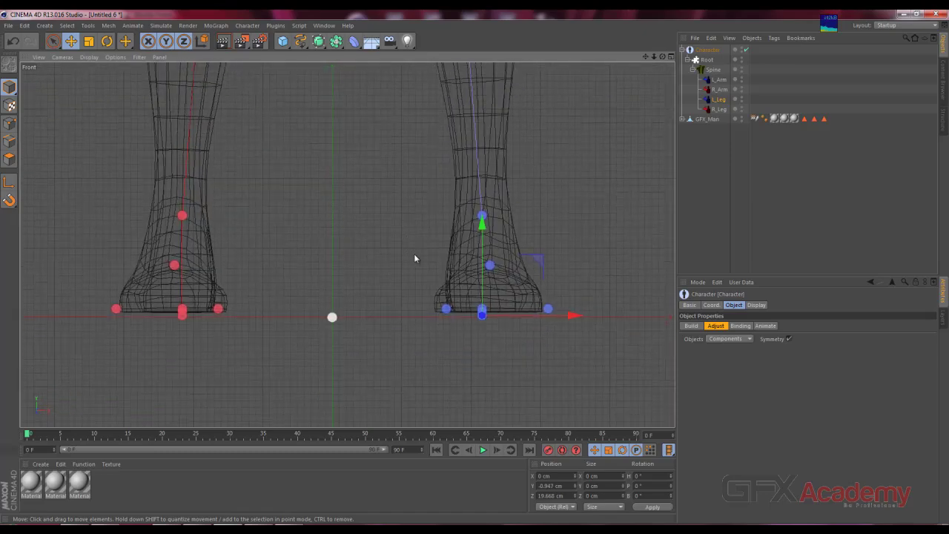
pyautogui.moveTo(519, 240); pyautogui.dragTo(468, 280, button='middle')
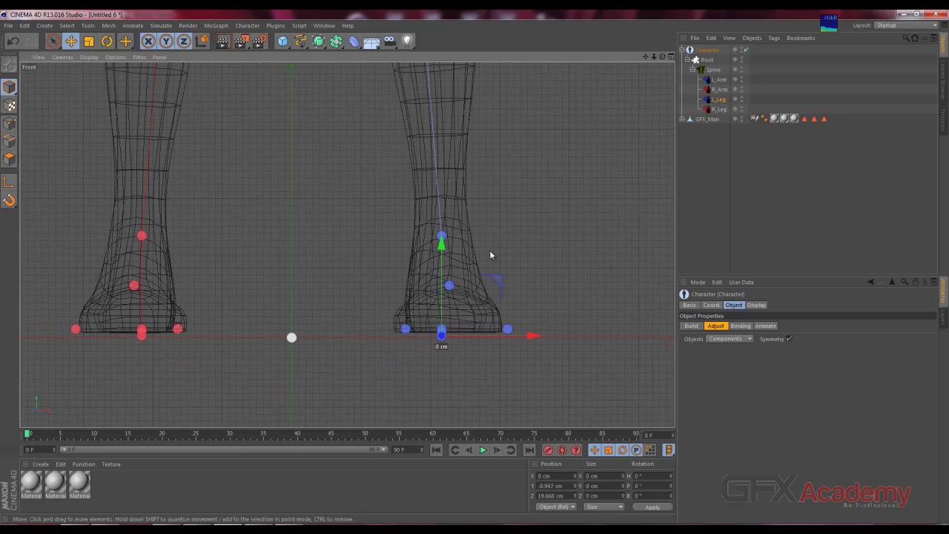
pyautogui.click(448, 284)
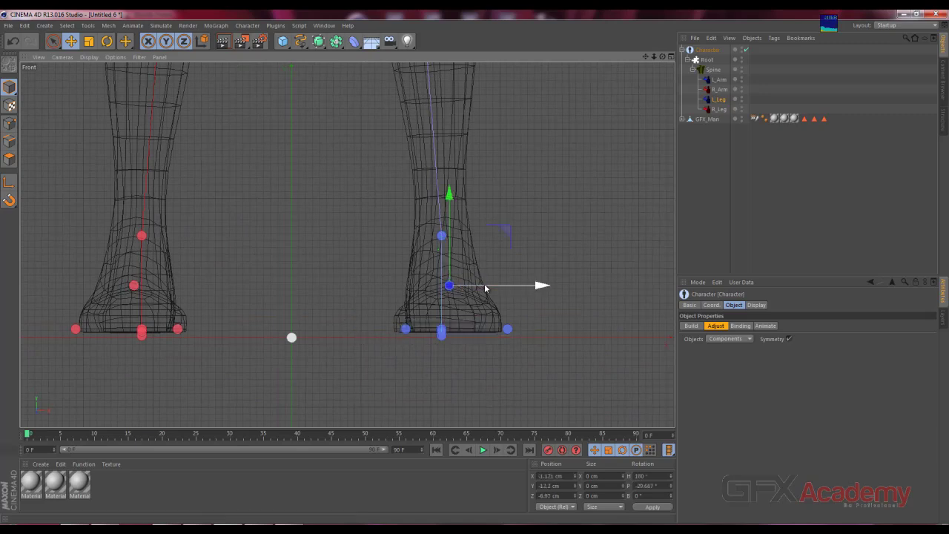
pyautogui.moveTo(485, 287); pyautogui.dragTo(479, 287)
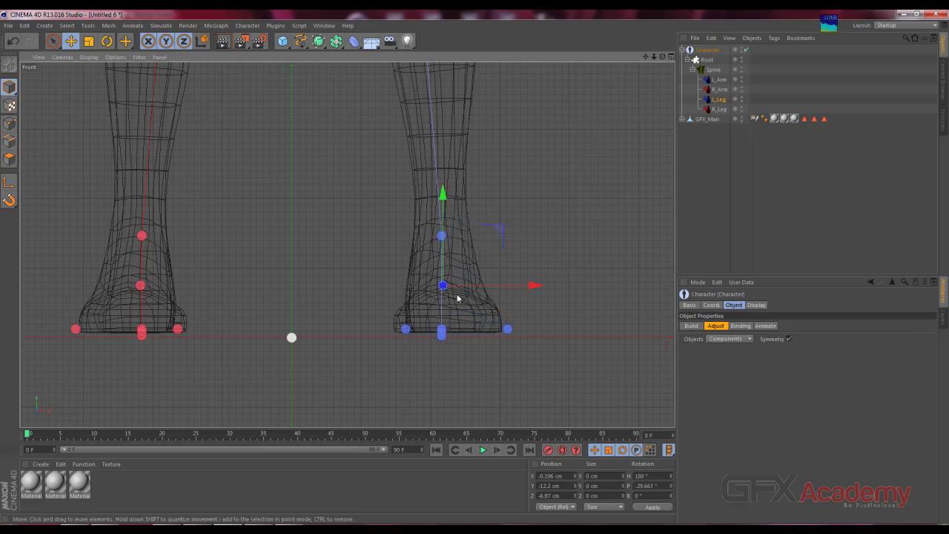
pyautogui.moveTo(469, 289); pyautogui.dragTo(468, 290)
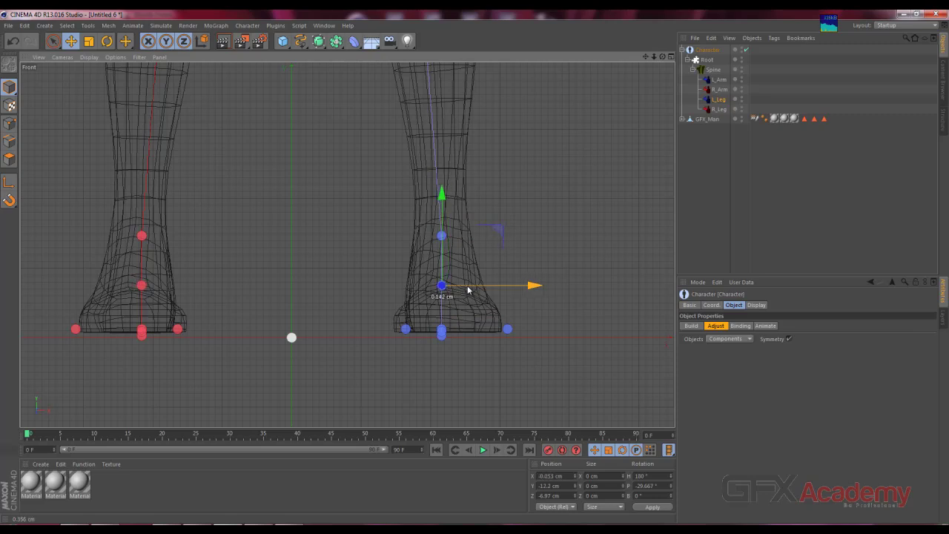
# Step: Move the outer toe joint outward and the inner edge joint left to the foot mesh edges
pyautogui.click(507, 328)
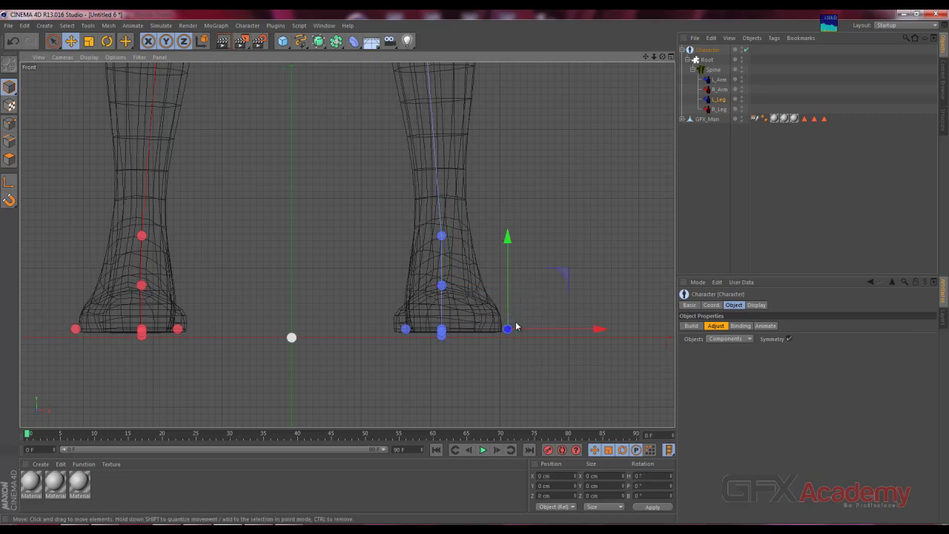
pyautogui.moveTo(523, 330)
pyautogui.mouseDown()
pyautogui.moveTo(536, 333)
pyautogui.moveTo(443, 333)
pyautogui.moveTo(548, 329)
pyautogui.mouseUp()
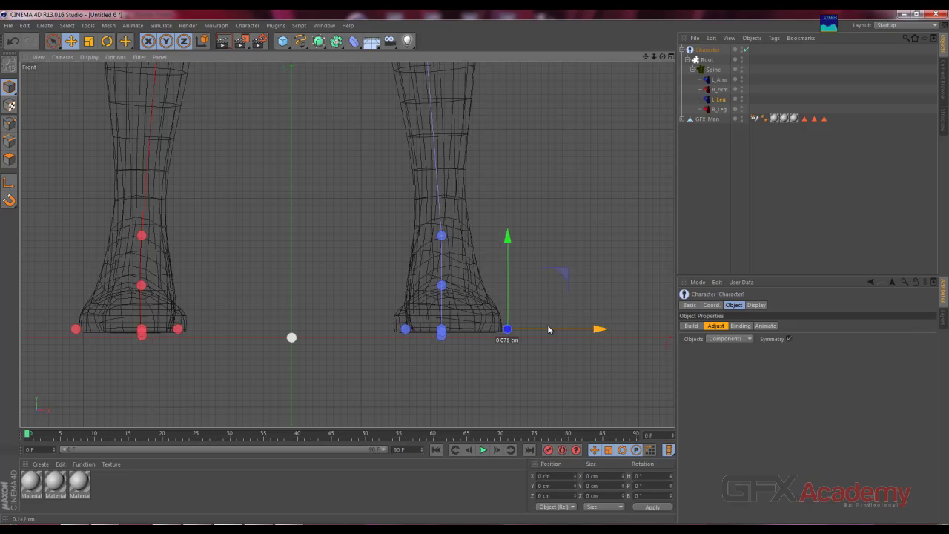
pyautogui.moveTo(548, 329); pyautogui.dragTo(548, 329)
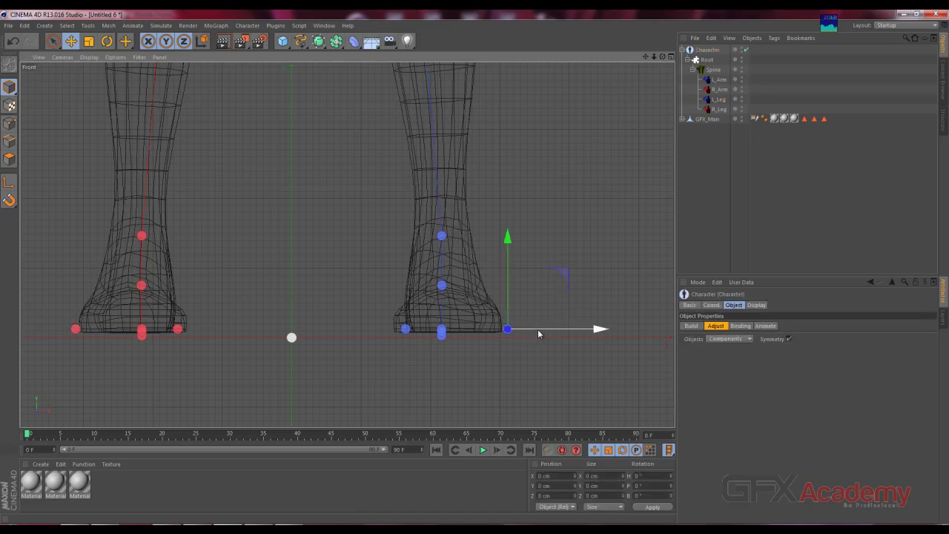
pyautogui.moveTo(540, 330); pyautogui.dragTo(542, 334)
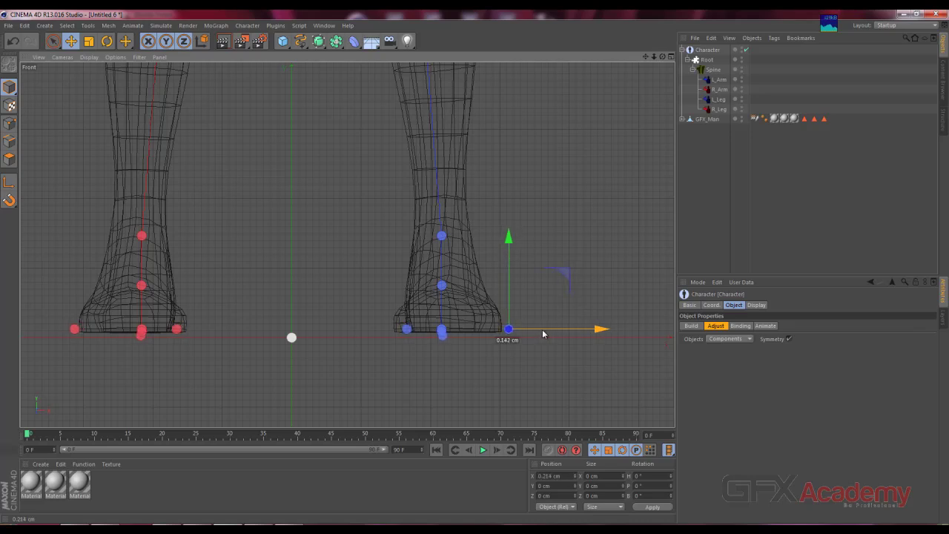
pyautogui.click(407, 328)
pyautogui.moveTo(429, 332); pyautogui.dragTo(423, 332)
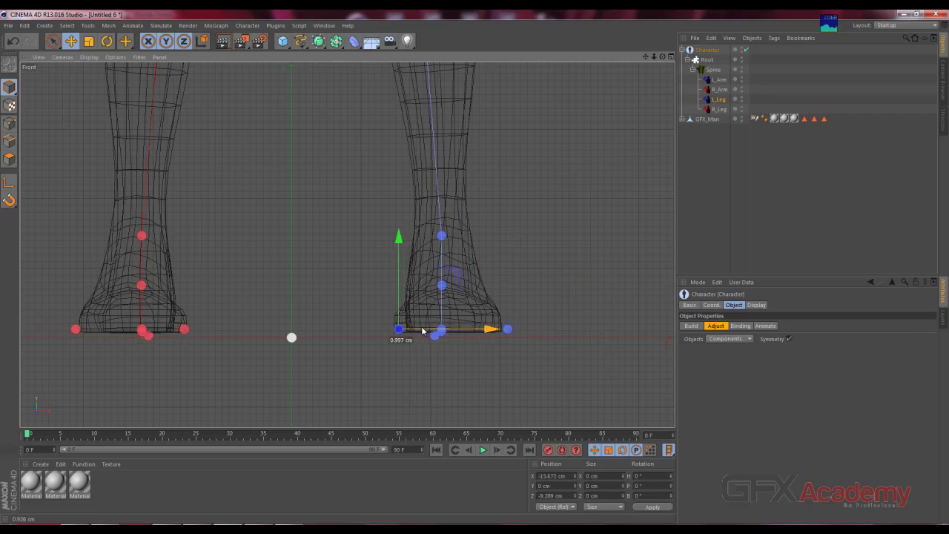
pyautogui.moveTo(421, 331); pyautogui.dragTo(419, 332)
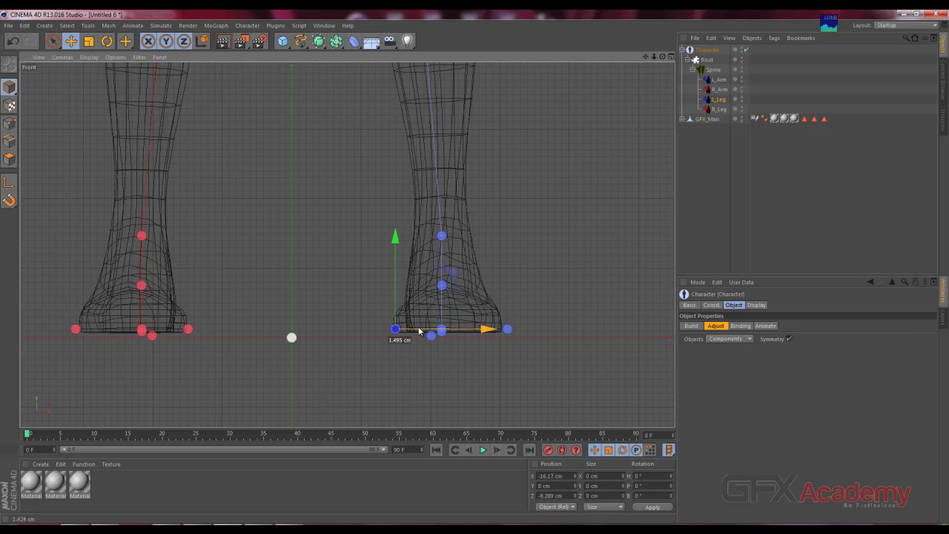
# Step: Move the left heel joint right to X 1.638 cm, centred beneath the boot
pyautogui.click(433, 335)
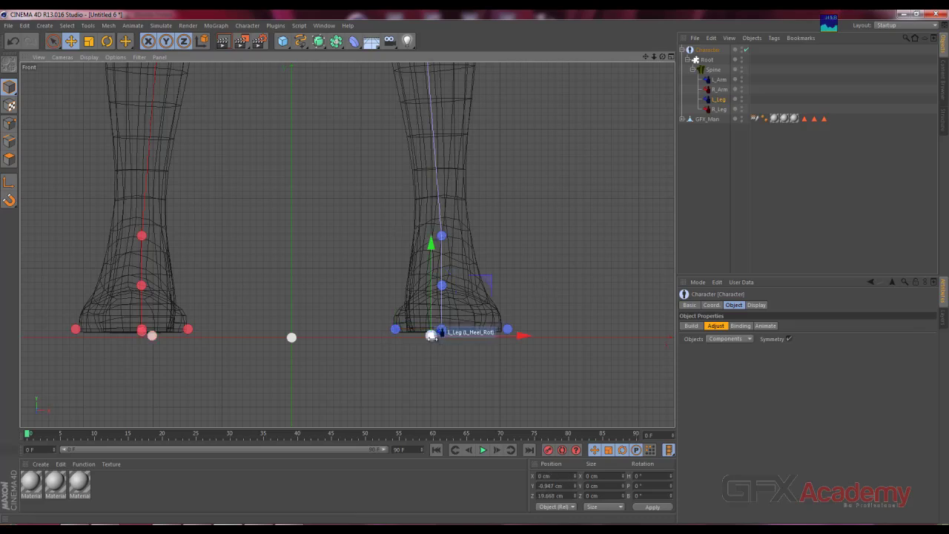
pyautogui.moveTo(462, 339); pyautogui.dragTo(473, 339)
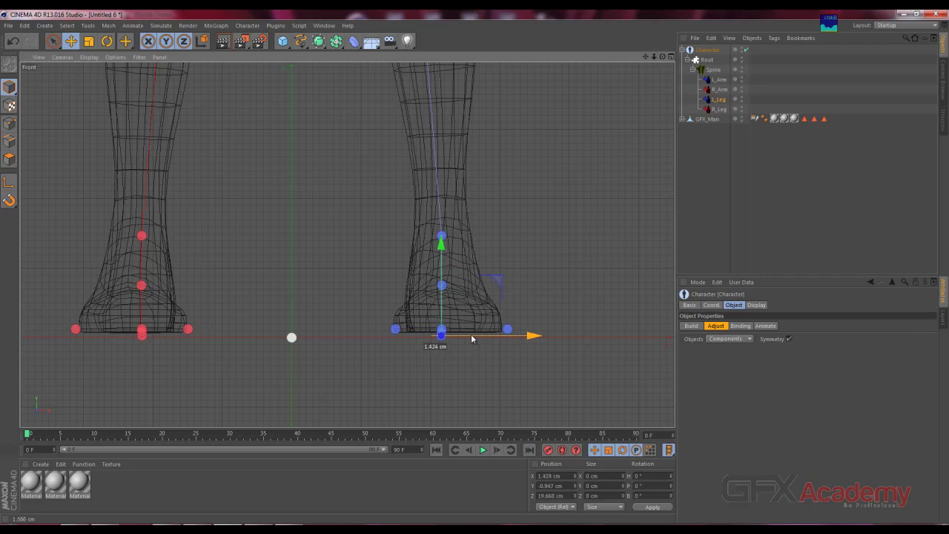
pyautogui.click(586, 245)
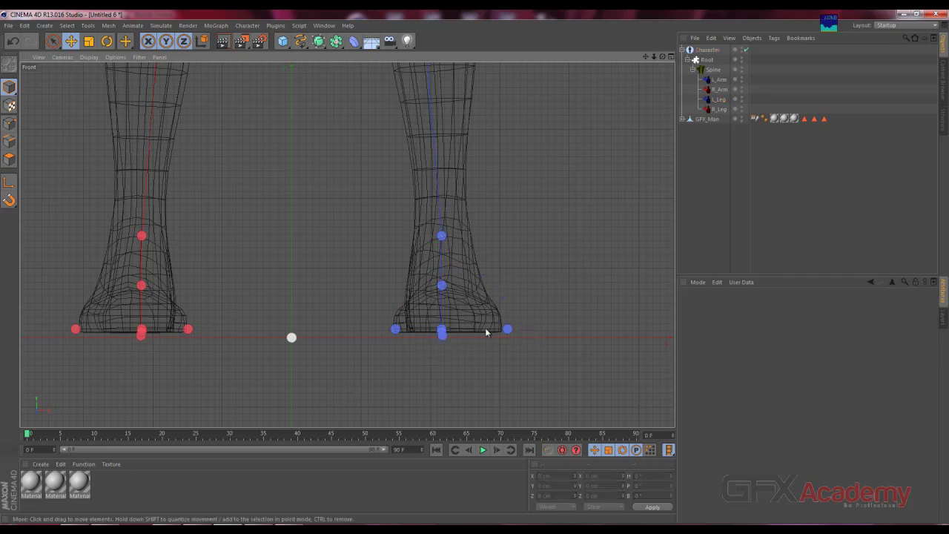
pyautogui.click(443, 332)
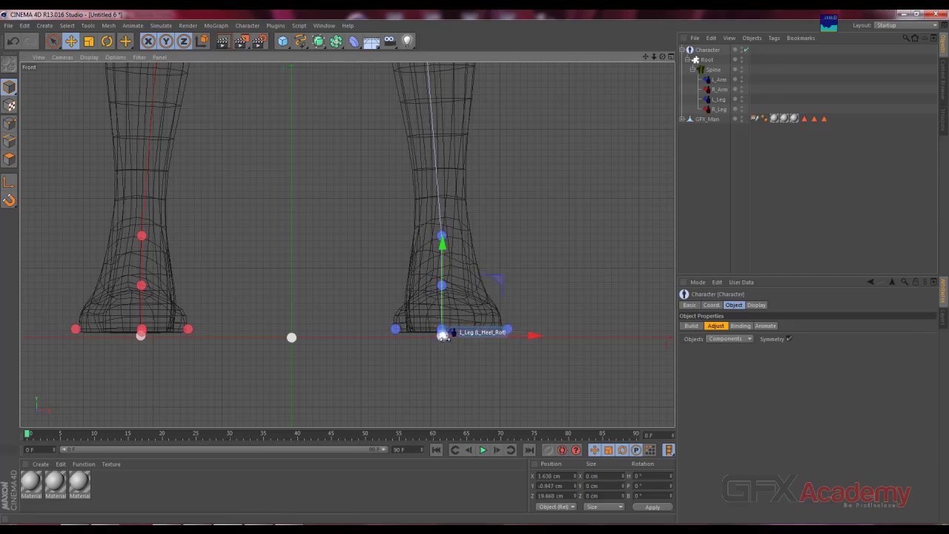
# Step: Nudge the left heel control to X 1.489 cm and the ankle joint to X 0.029 cm
pyautogui.scroll(2, 472, 339)
pyautogui.scroll(2, 479, 335)
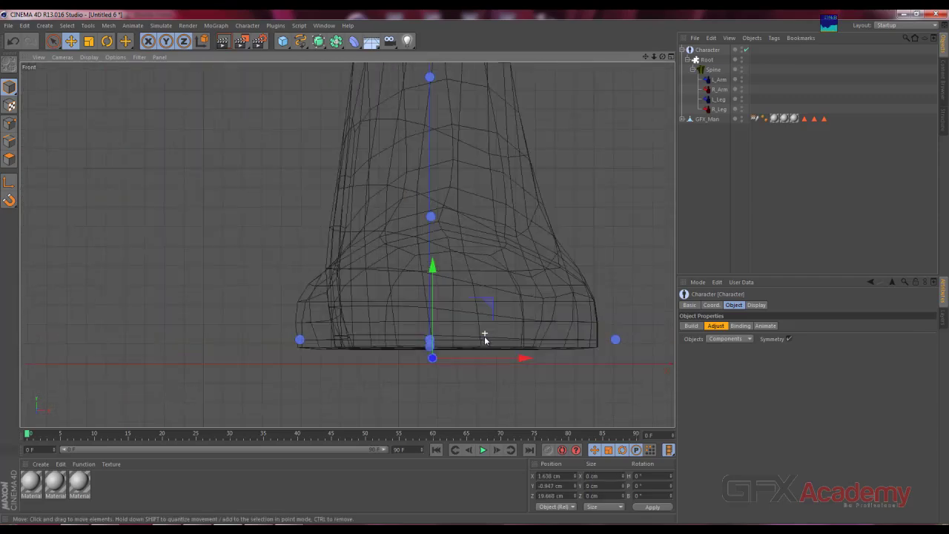
pyautogui.scroll(2, 482, 341)
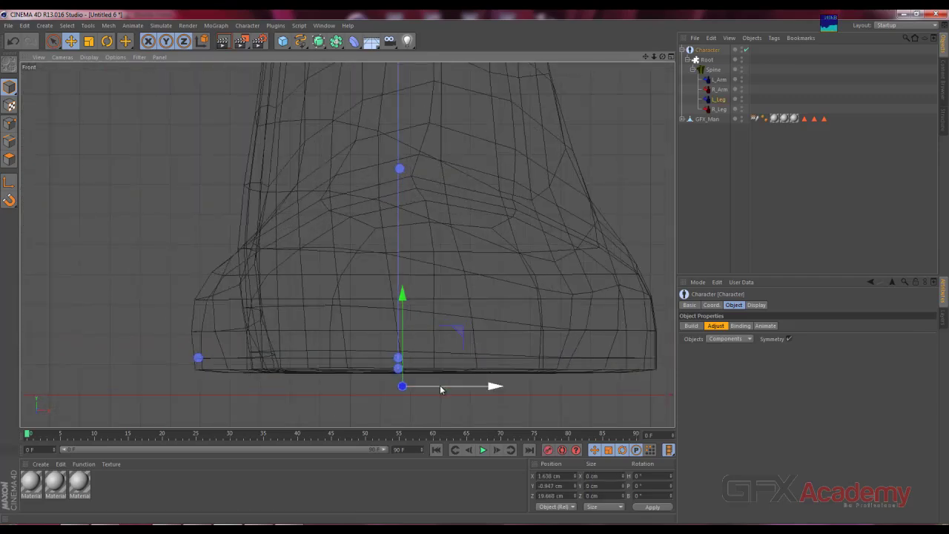
pyautogui.moveTo(440, 386); pyautogui.dragTo(437, 386)
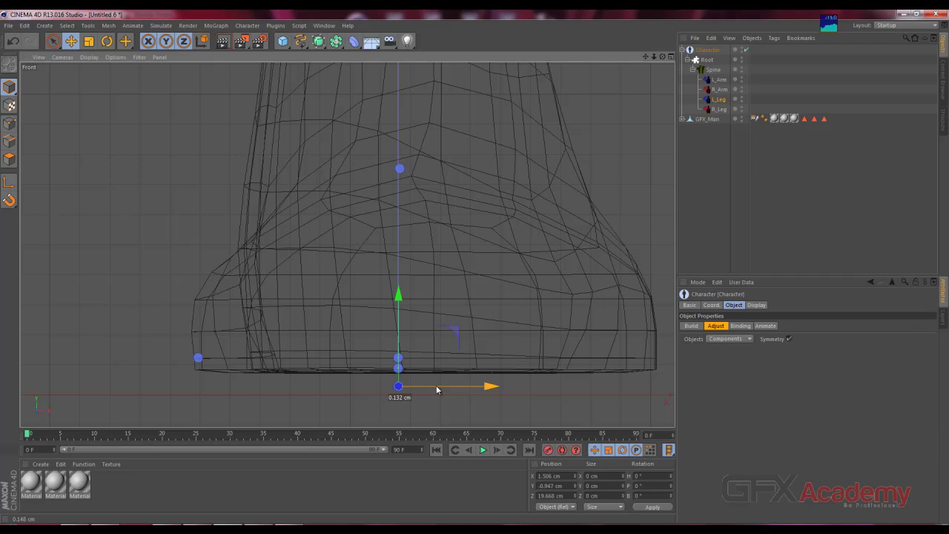
pyautogui.moveTo(436, 386); pyautogui.dragTo(436, 387)
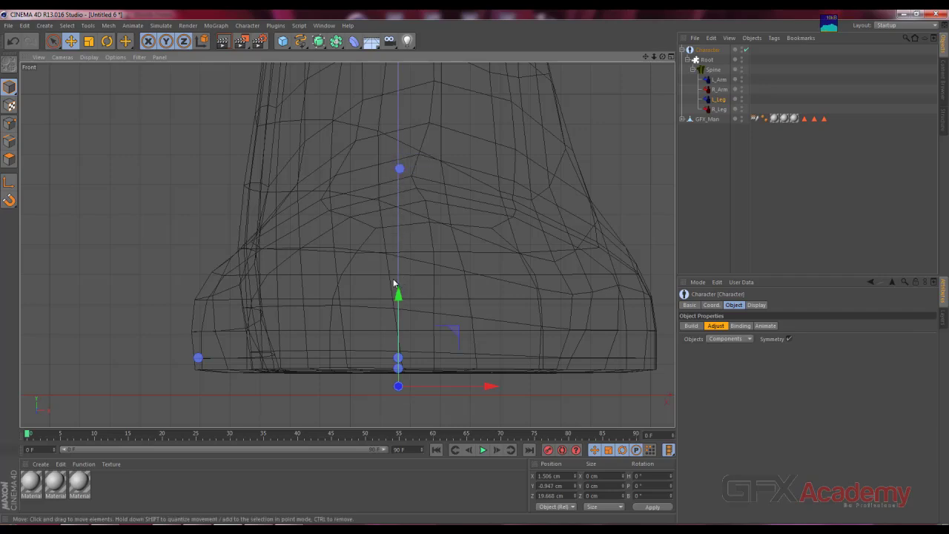
pyautogui.moveTo(437, 386); pyautogui.dragTo(436, 390)
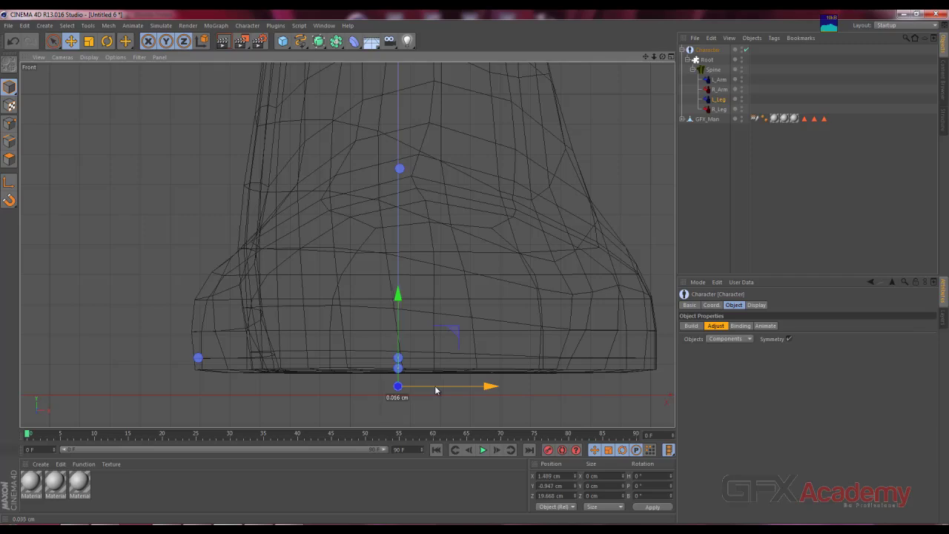
pyautogui.click(400, 168)
pyautogui.moveTo(421, 172); pyautogui.dragTo(420, 173)
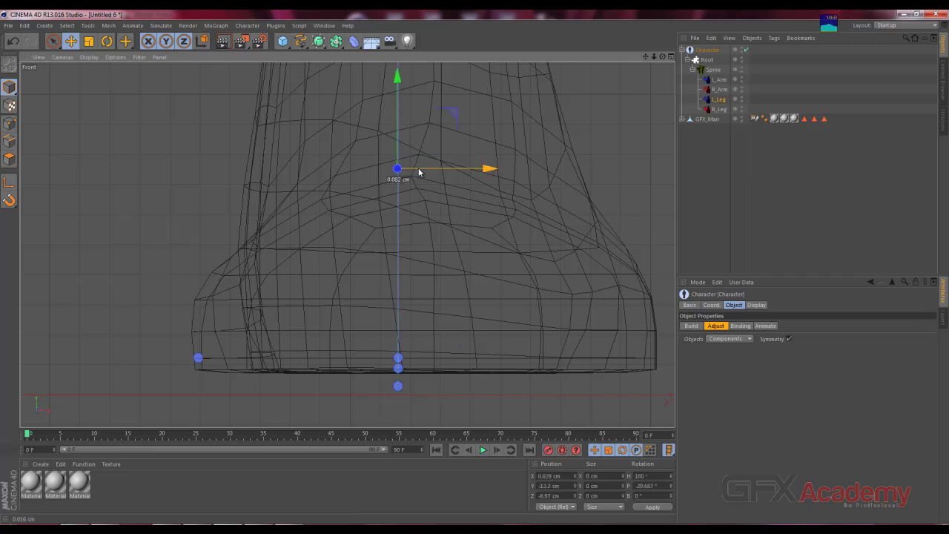
# Step: Check the joint fit from the hips up to the head, then view the rig in shaded Perspective
pyautogui.scroll(-2, 436, 214)
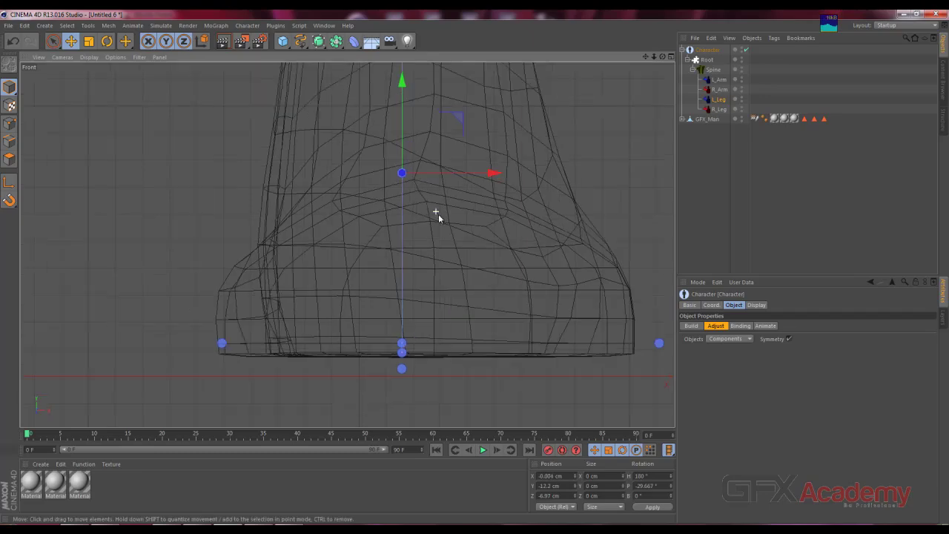
pyautogui.scroll(-2, 403, 281)
pyautogui.scroll(-2, 408, 275)
pyautogui.scroll(-1, 399, 282)
pyautogui.scroll(-1, 399, 283)
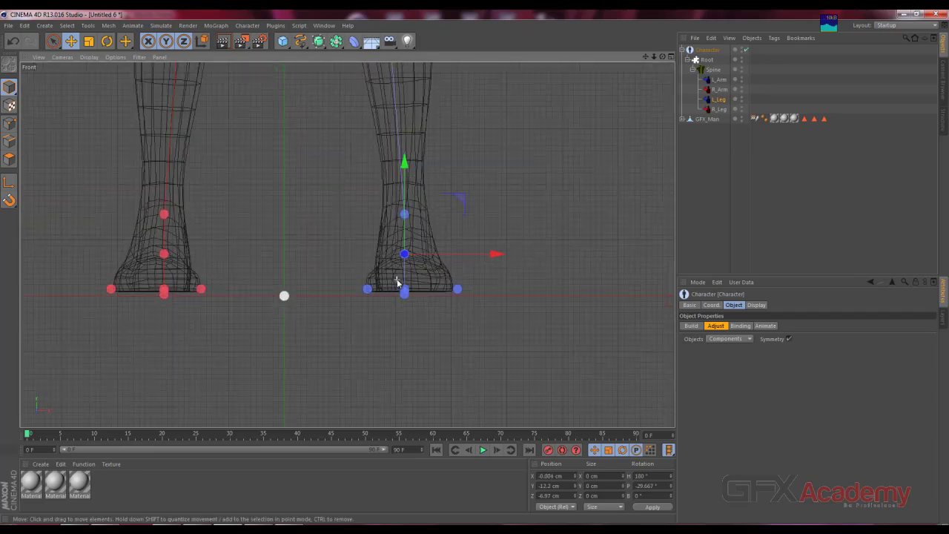
pyautogui.scroll(1, 401, 281)
pyautogui.scroll(3, 373, 131)
pyautogui.scroll(-1, 365, 216)
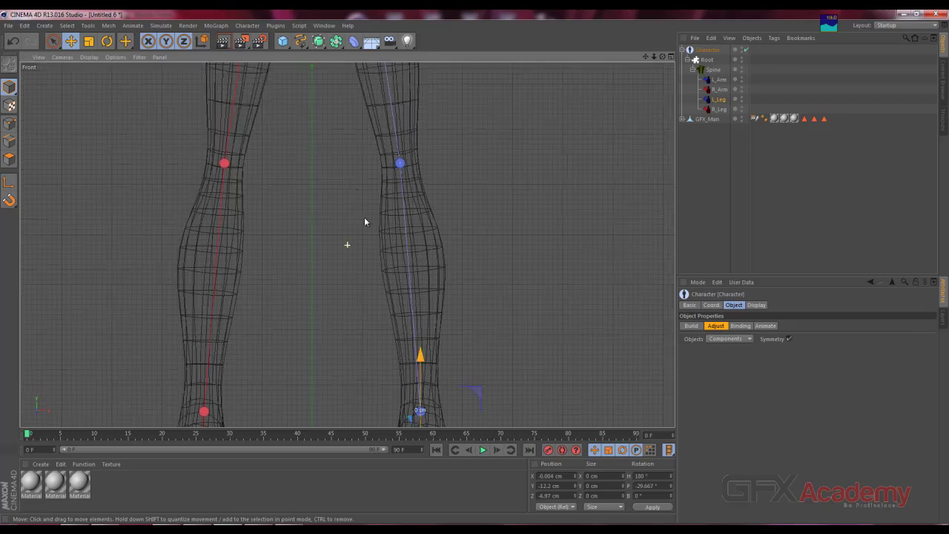
pyautogui.keyDown('alt'); pyautogui.moveTo(364, 216); pyautogui.dragTo(365, 163, button='middle'); pyautogui.keyUp('alt')
pyautogui.scroll(3, 384, 339)
pyautogui.scroll(1, 452, 142)
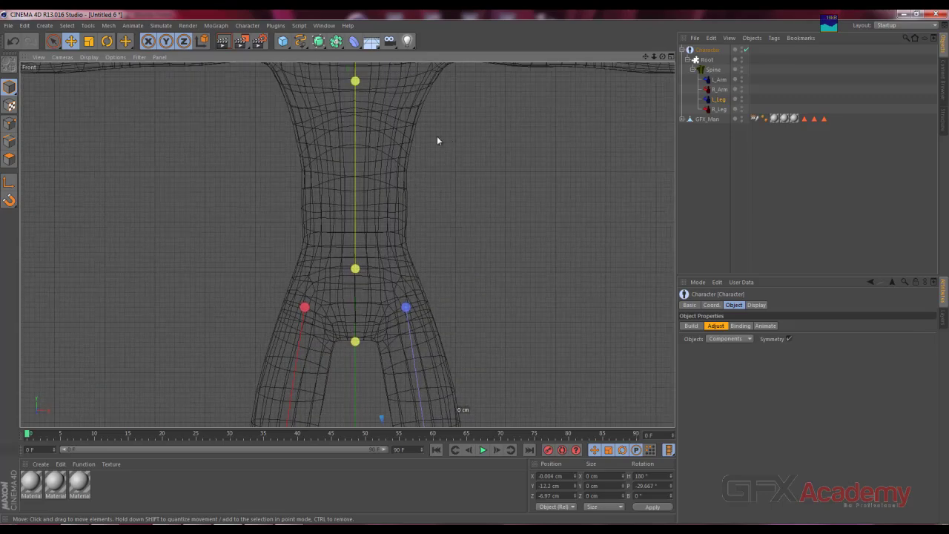
pyautogui.keyDown('alt'); pyautogui.moveTo(437, 141); pyautogui.dragTo(437, 224, button='middle'); pyautogui.keyUp('alt')
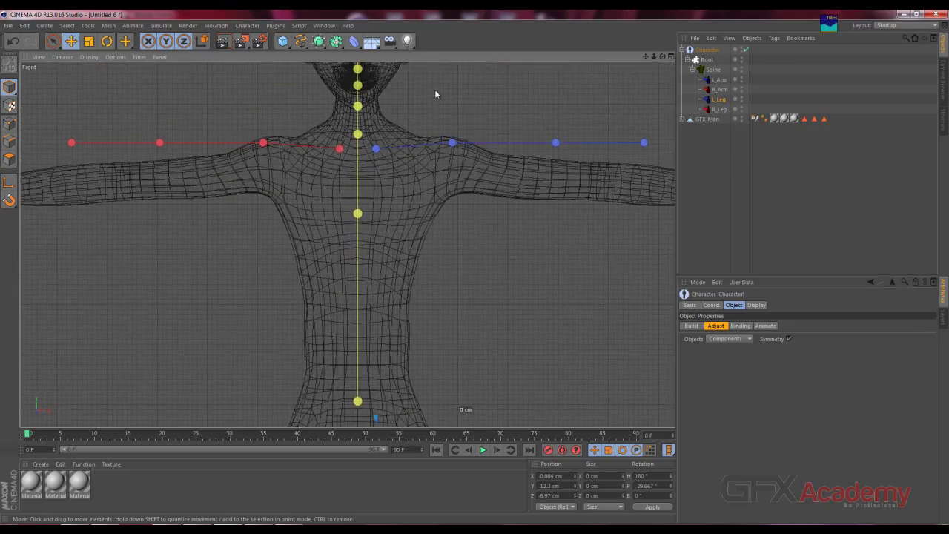
pyautogui.moveTo(436, 94)
pyautogui.keyDown('alt'); pyautogui.mouseDown(button='middle')
pyautogui.moveTo(376, 205)
pyautogui.moveTo(457, 218)
pyautogui.moveTo(408, 210)
pyautogui.moveTo(426, 140)
pyautogui.mouseUp(button='middle'); pyautogui.keyUp('alt')
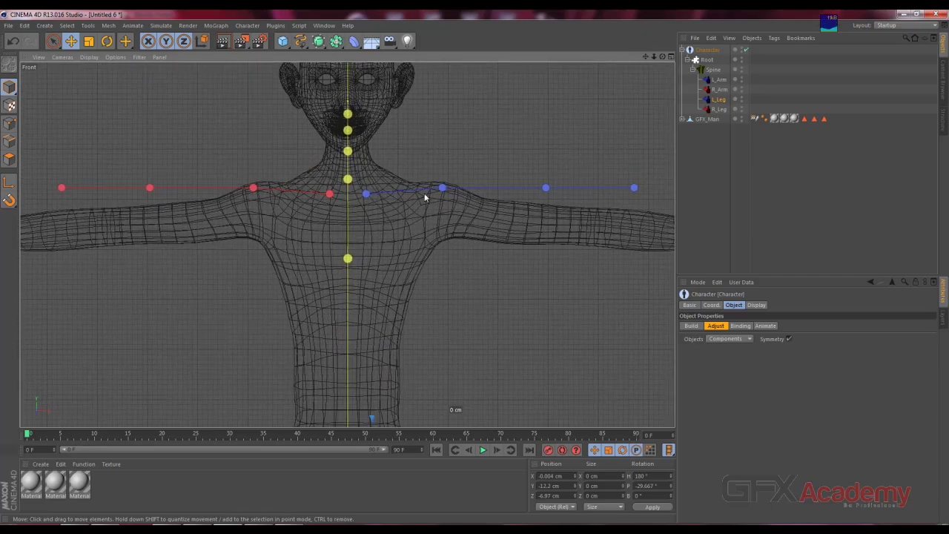
pyautogui.press('F1')
# Step: Orbit around the figure to inspect the rig, then set the Adjust display from Components to Controllers
pyautogui.keyDown('alt'); pyautogui.moveTo(143, 289); pyautogui.dragTo(395, 266, button='right'); pyautogui.keyUp('alt')
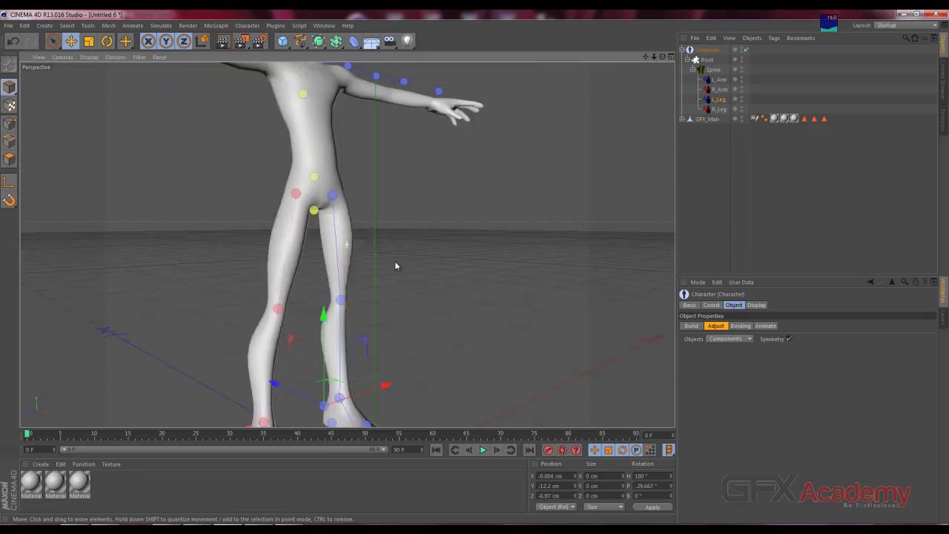
pyautogui.moveTo(395, 265)
pyautogui.keyDown('alt'); pyautogui.mouseDown()
pyautogui.moveTo(265, 311)
pyautogui.moveTo(127, 289)
pyautogui.moveTo(117, 275)
pyautogui.moveTo(269, 316)
pyautogui.moveTo(360, 311)
pyautogui.moveTo(318, 358)
pyautogui.moveTo(245, 340)
pyautogui.moveTo(192, 345)
pyautogui.moveTo(146, 314)
pyautogui.moveTo(248, 397)
pyautogui.mouseUp(); pyautogui.keyUp('alt')
pyautogui.moveTo(294, 340)
pyautogui.keyDown('alt'); pyautogui.mouseDown()
pyautogui.moveTo(313, 292)
pyautogui.moveTo(237, 292)
pyautogui.moveTo(543, 297)
pyautogui.moveTo(618, 281)
pyautogui.moveTo(640, 262)
pyautogui.moveTo(395, 290)
pyautogui.moveTo(397, 197)
pyautogui.mouseUp(); pyautogui.keyUp('alt')
pyautogui.keyDown('alt'); pyautogui.moveTo(398, 122); pyautogui.dragTo(417, 238); pyautogui.keyUp('alt')
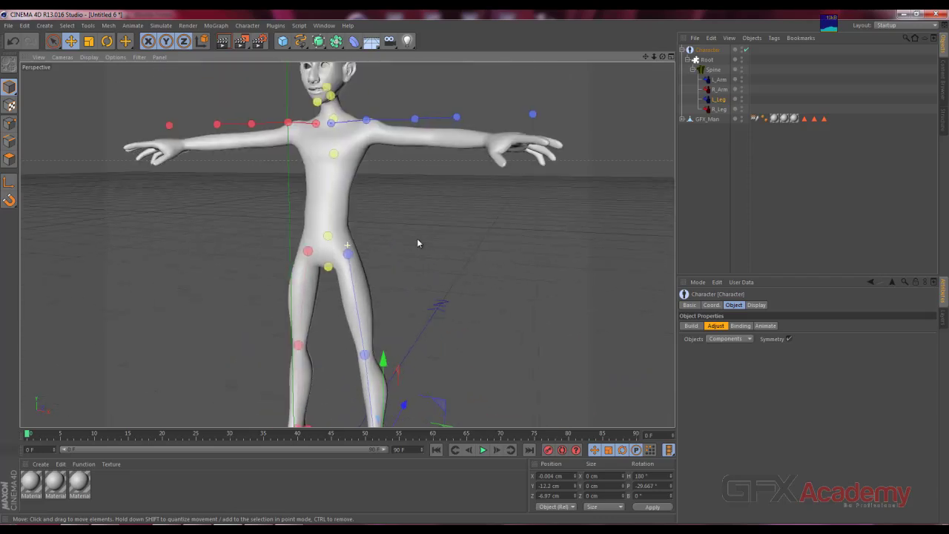
pyautogui.click(734, 340)
pyautogui.click(734, 360)
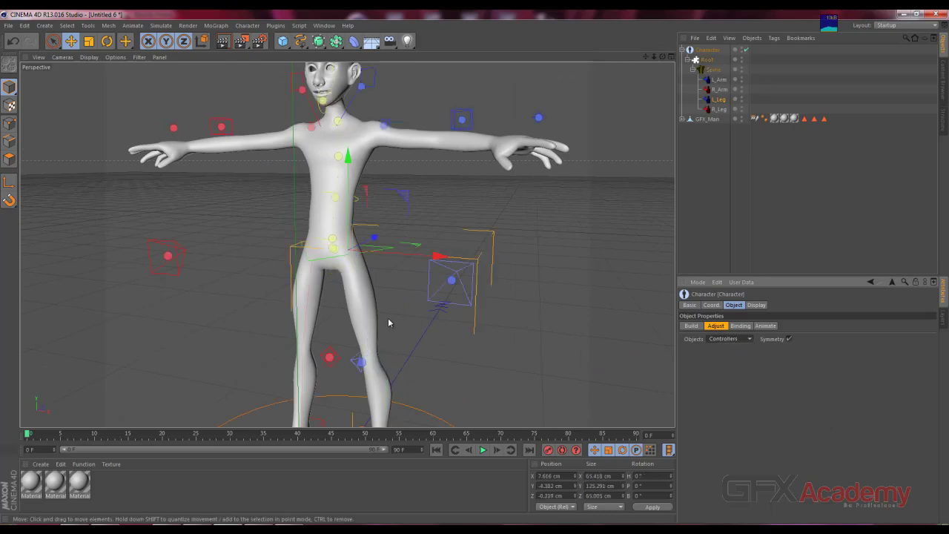
pyautogui.moveTo(525, 297)
pyautogui.keyDown('alt'); pyautogui.mouseDown()
pyautogui.moveTo(379, 327)
pyautogui.moveTo(312, 322)
pyautogui.moveTo(209, 337)
pyautogui.moveTo(249, 326)
pyautogui.moveTo(532, 331)
pyautogui.mouseUp(); pyautogui.keyUp('alt')
pyautogui.moveTo(478, 387)
pyautogui.keyDown('alt'); pyautogui.mouseDown(button='right')
pyautogui.moveTo(401, 343)
pyautogui.moveTo(439, 254)
pyautogui.mouseUp(button='right'); pyautogui.keyUp('alt')
pyautogui.moveTo(439, 255)
pyautogui.keyDown('alt'); pyautogui.mouseDown()
pyautogui.moveTo(288, 273)
pyautogui.moveTo(229, 270)
pyautogui.moveTo(301, 263)
pyautogui.mouseUp(); pyautogui.keyUp('alt')
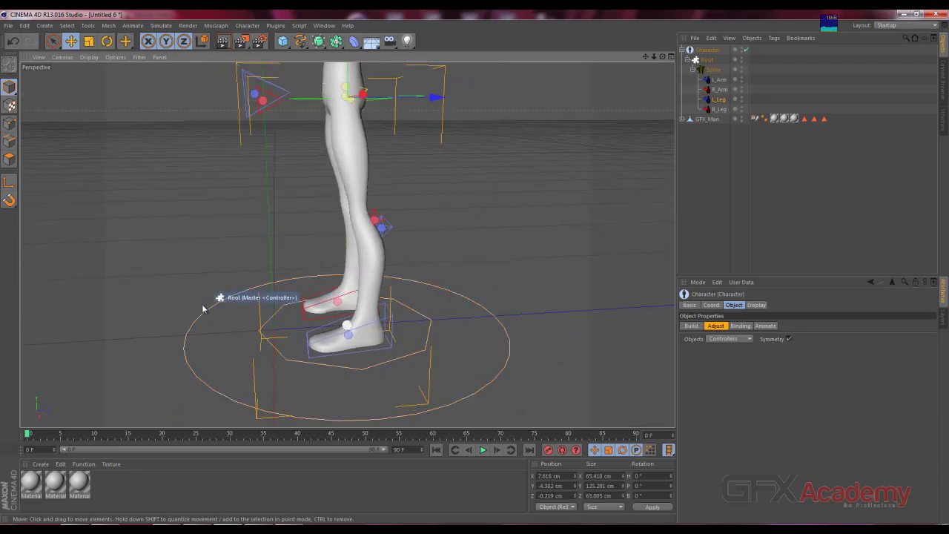
pyautogui.moveTo(155, 312)
pyautogui.keyDown('alt'); pyautogui.mouseDown()
pyautogui.moveTo(179, 299)
pyautogui.moveTo(208, 310)
pyautogui.moveTo(435, 307)
pyautogui.moveTo(328, 307)
pyautogui.mouseUp(); pyautogui.keyUp('alt')
pyautogui.keyDown('alt'); pyautogui.moveTo(225, 303); pyautogui.dragTo(242, 291); pyautogui.keyUp('alt')
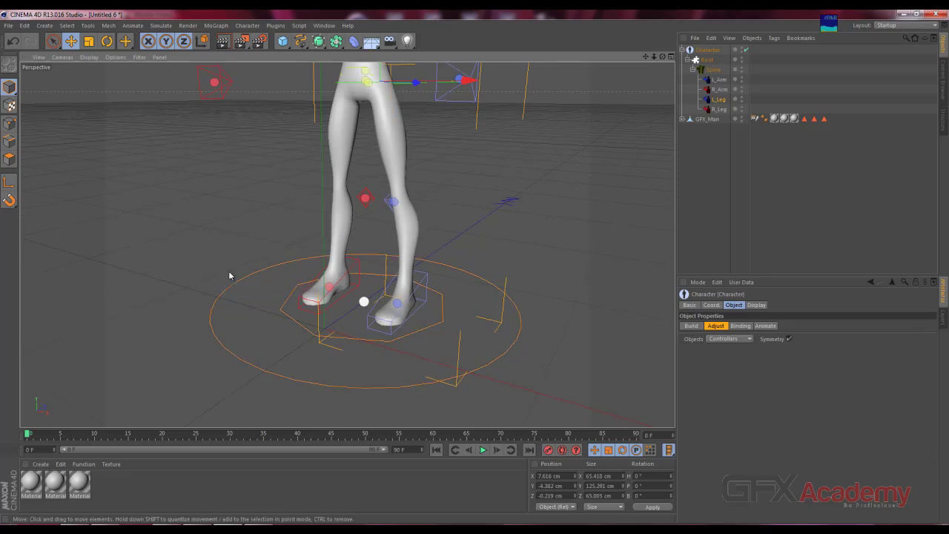
pyautogui.moveTo(479, 254)
pyautogui.keyDown('alt'); pyautogui.mouseDown()
pyautogui.moveTo(407, 224)
pyautogui.moveTo(478, 220)
pyautogui.moveTo(439, 238)
pyautogui.mouseUp(); pyautogui.keyUp('alt')
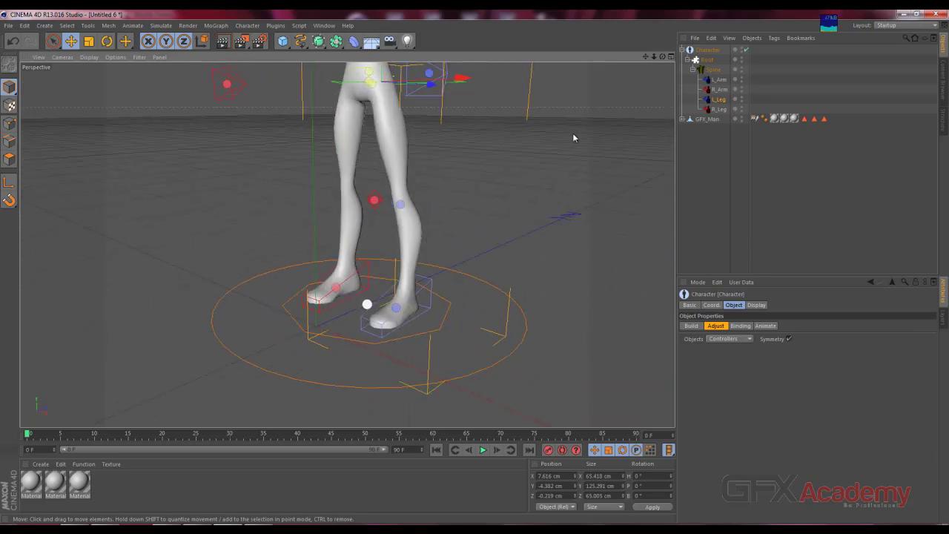
pyautogui.click(720, 339)
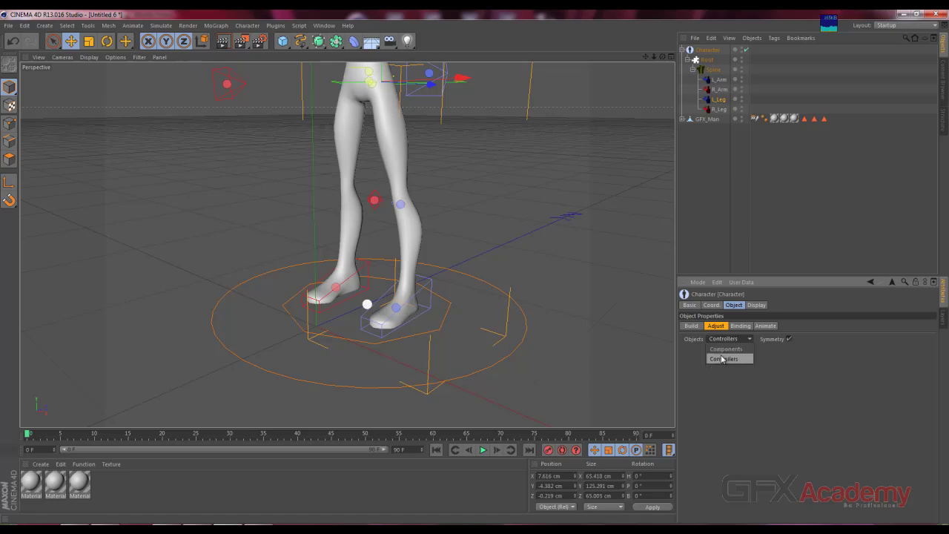
# Step: Return the rig display to Components and nudge the right ankle joint to X 4.274 cm in the Front view
pyautogui.click(723, 354)
pyautogui.moveTo(319, 245)
pyautogui.keyDown('alt'); pyautogui.mouseDown()
pyautogui.moveTo(300, 315)
pyautogui.moveTo(120, 285)
pyautogui.mouseUp(); pyautogui.keyUp('alt')
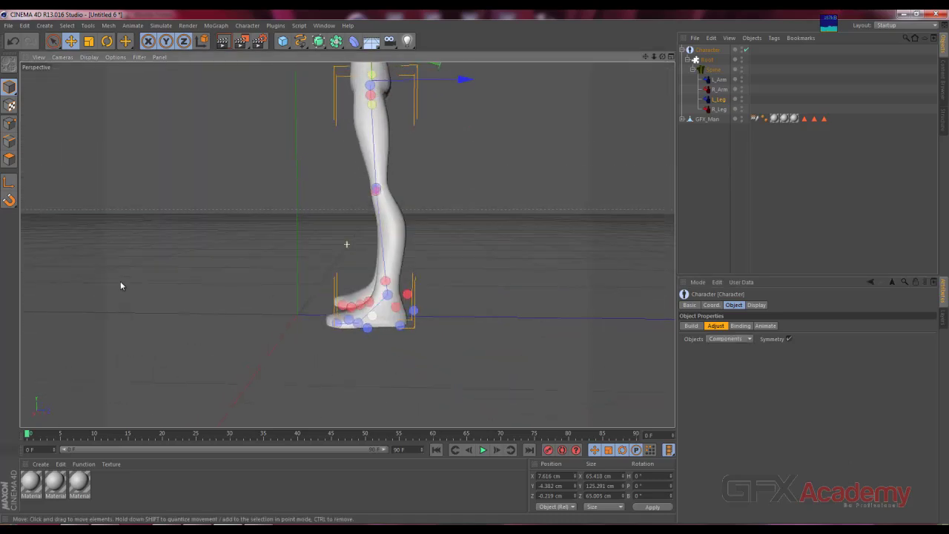
pyautogui.press('F4')
pyautogui.scroll(-2, 329, 292)
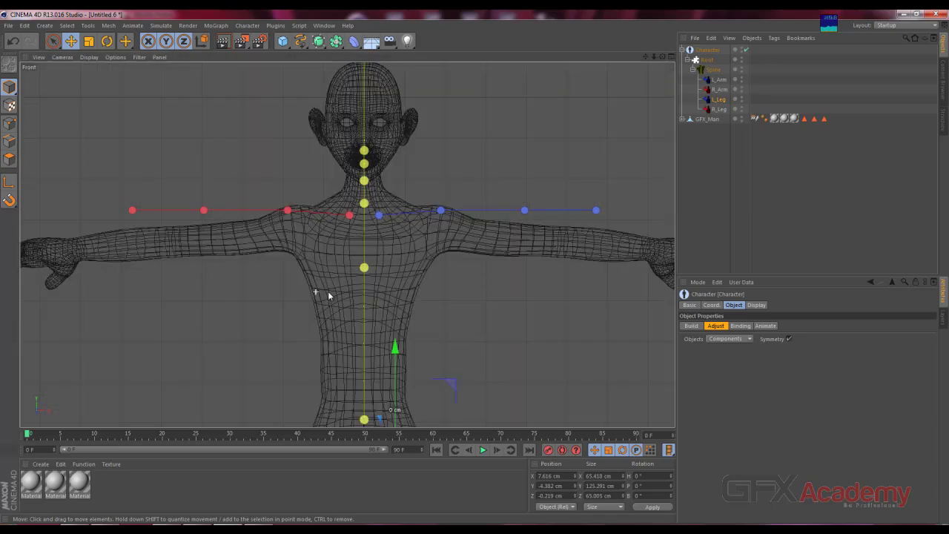
pyautogui.keyDown('alt'); pyautogui.moveTo(320, 361); pyautogui.dragTo(318, 256, button='middle'); pyautogui.keyUp('alt')
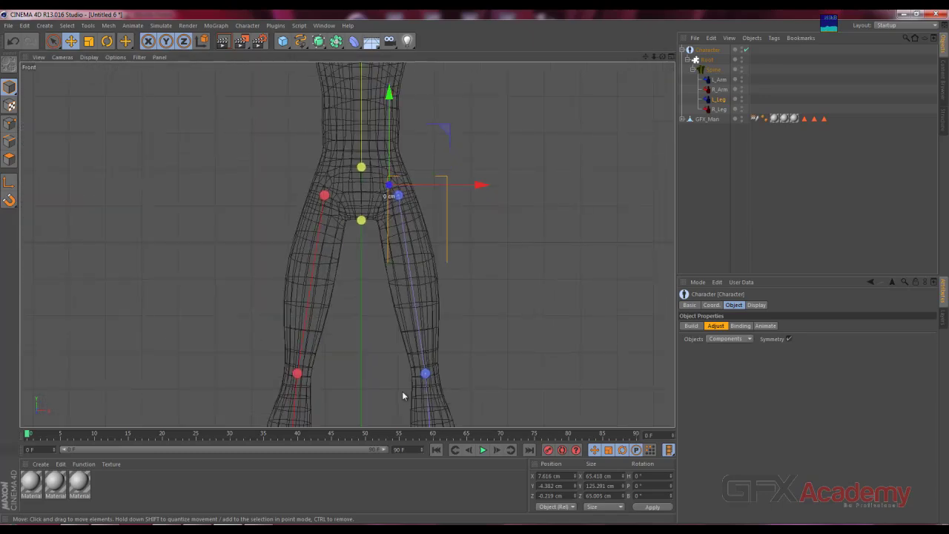
pyautogui.keyDown('alt'); pyautogui.moveTo(402, 390); pyautogui.dragTo(388, 176, button='middle'); pyautogui.keyUp('alt')
pyautogui.keyDown('alt'); pyautogui.moveTo(386, 327); pyautogui.dragTo(383, 265, button='middle'); pyautogui.keyUp('alt')
pyautogui.scroll(3, 384, 278)
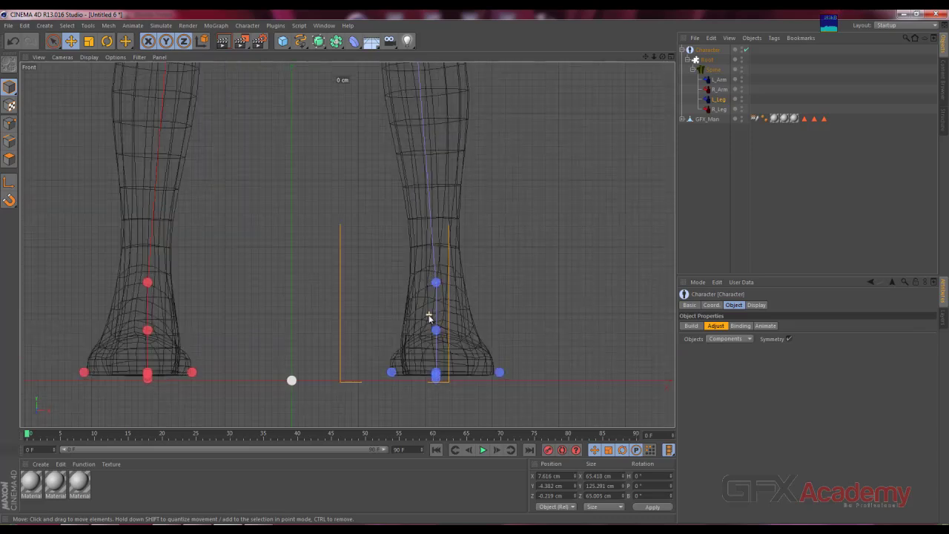
pyautogui.scroll(1, 429, 316)
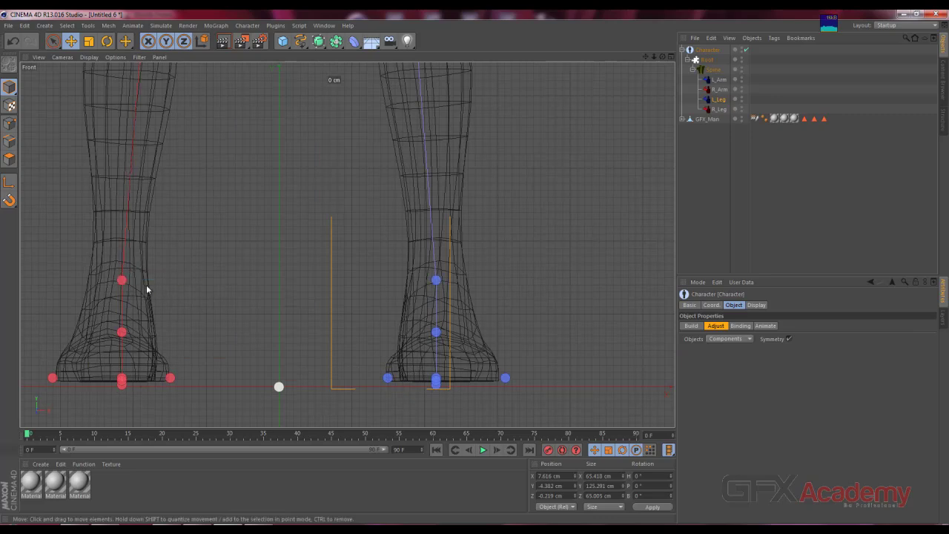
pyautogui.click(121, 280)
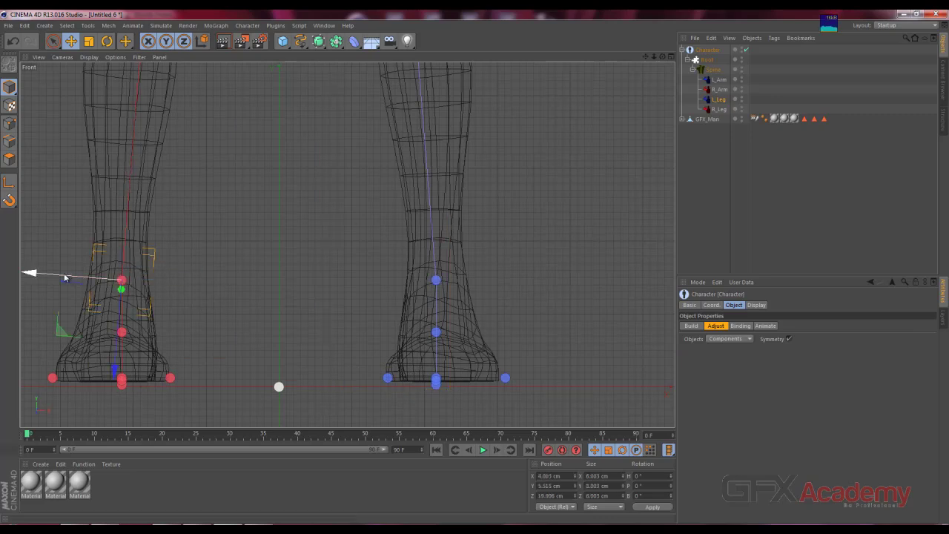
pyautogui.moveTo(64, 278); pyautogui.dragTo(64, 278)
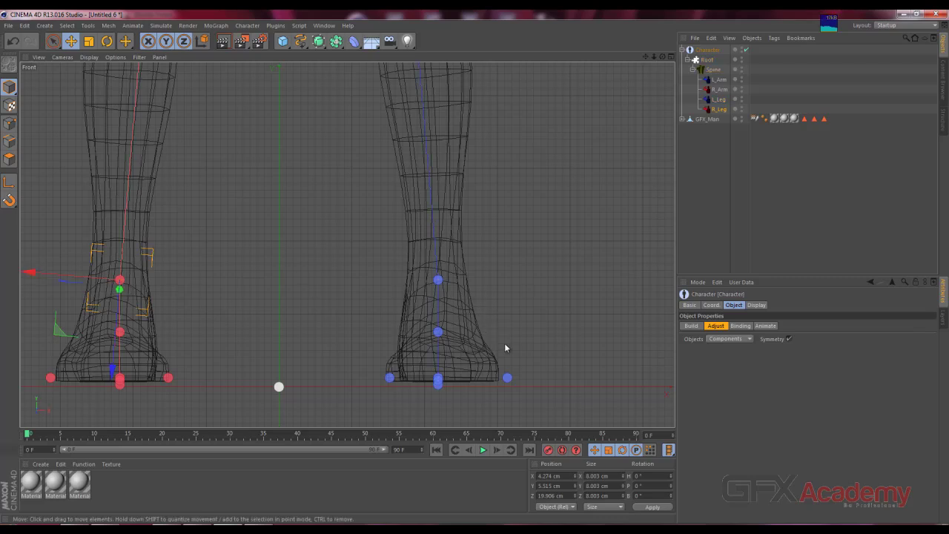
# Step: In the Right view, move the left heel joint back and the ball joint up and forward
pyautogui.press('F3')
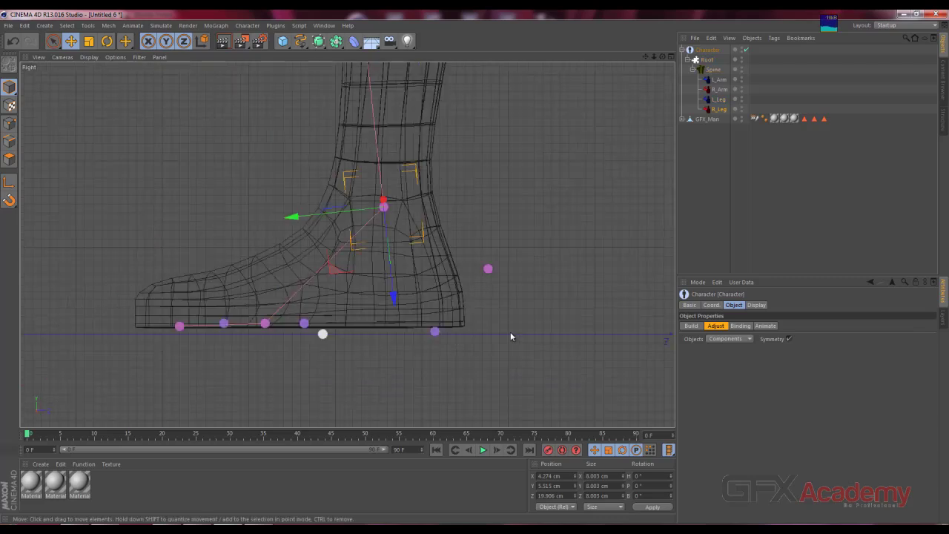
pyautogui.click(435, 331)
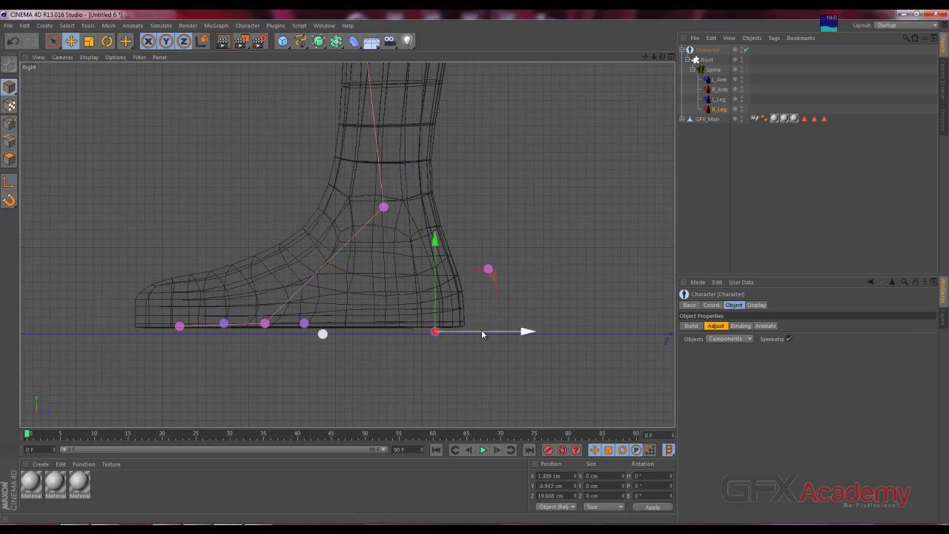
pyautogui.moveTo(479, 330); pyautogui.dragTo(503, 332)
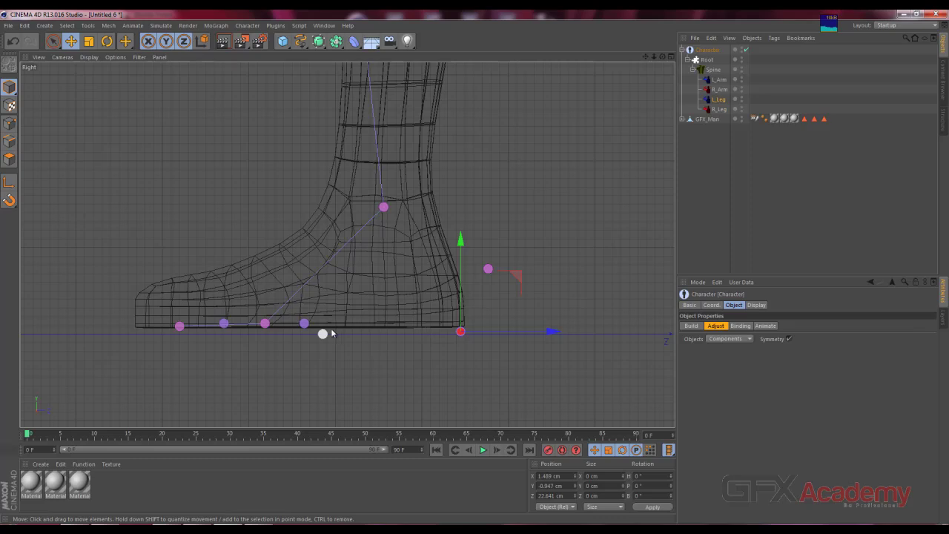
pyautogui.click(265, 324)
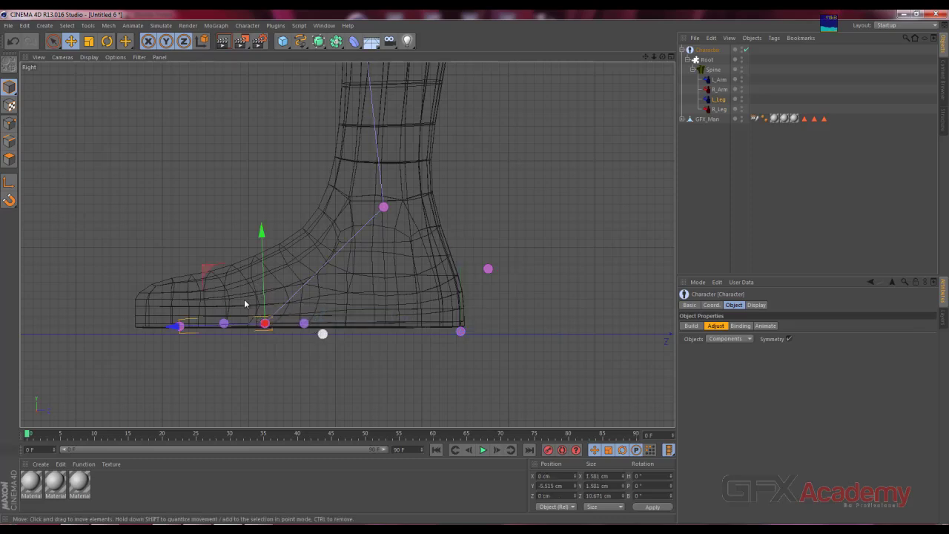
pyautogui.moveTo(260, 300); pyautogui.dragTo(261, 290)
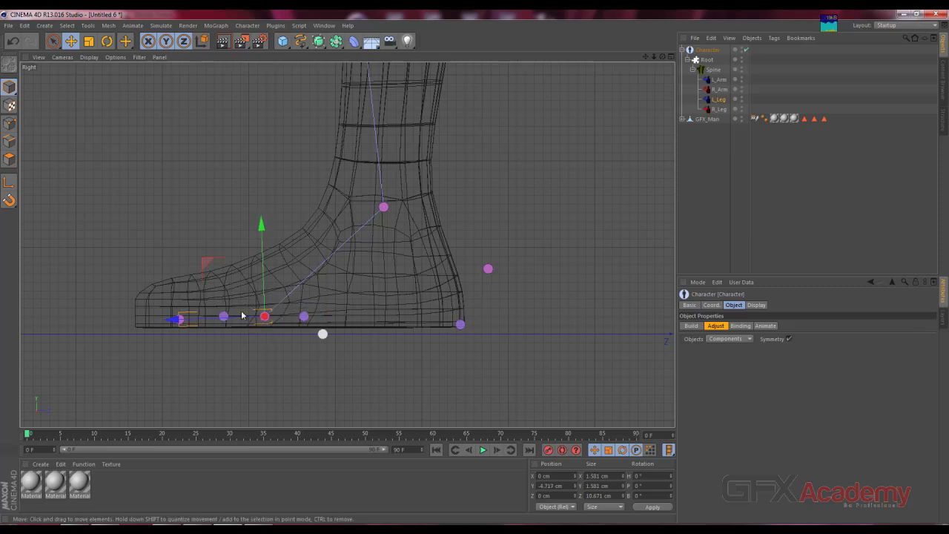
pyautogui.moveTo(242, 315); pyautogui.dragTo(210, 320)
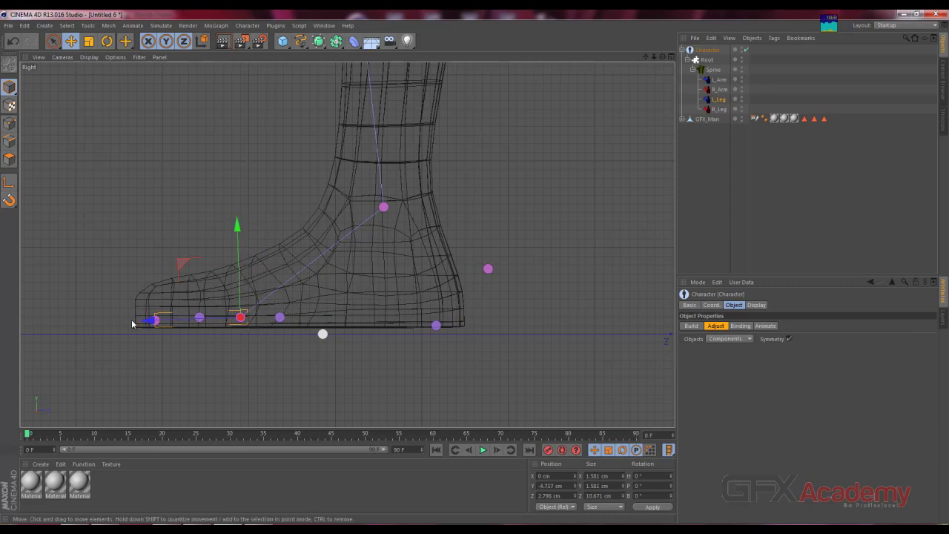
# Step: Move the toe joint to the foot's tip, slide the next sole joint forward, and reset the heel joint
pyautogui.click(154, 322)
pyautogui.moveTo(178, 323); pyautogui.dragTo(157, 322)
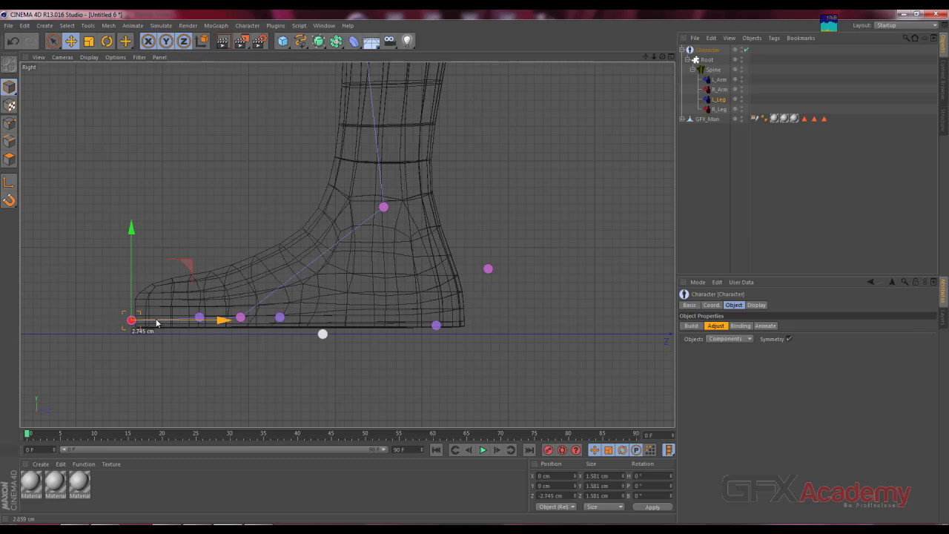
pyautogui.click(200, 317)
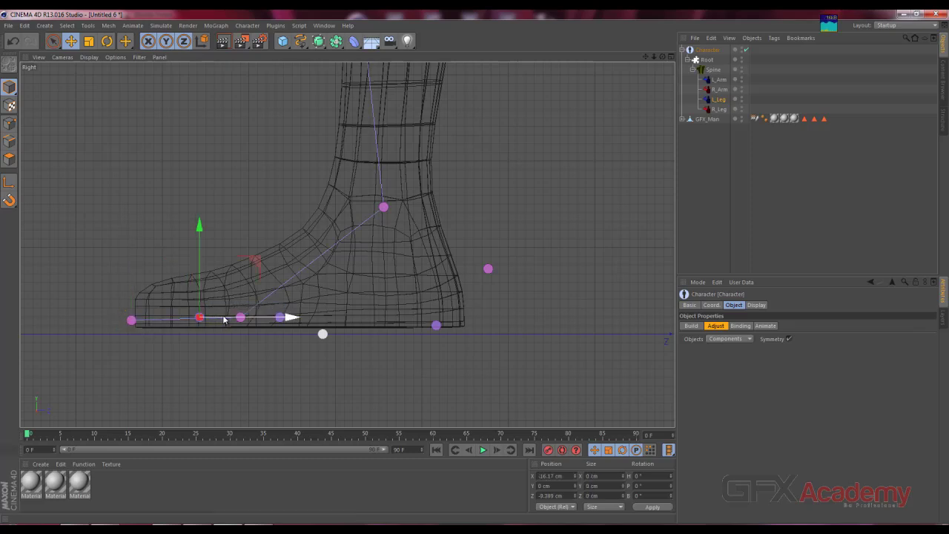
pyautogui.moveTo(226, 320); pyautogui.dragTo(211, 320)
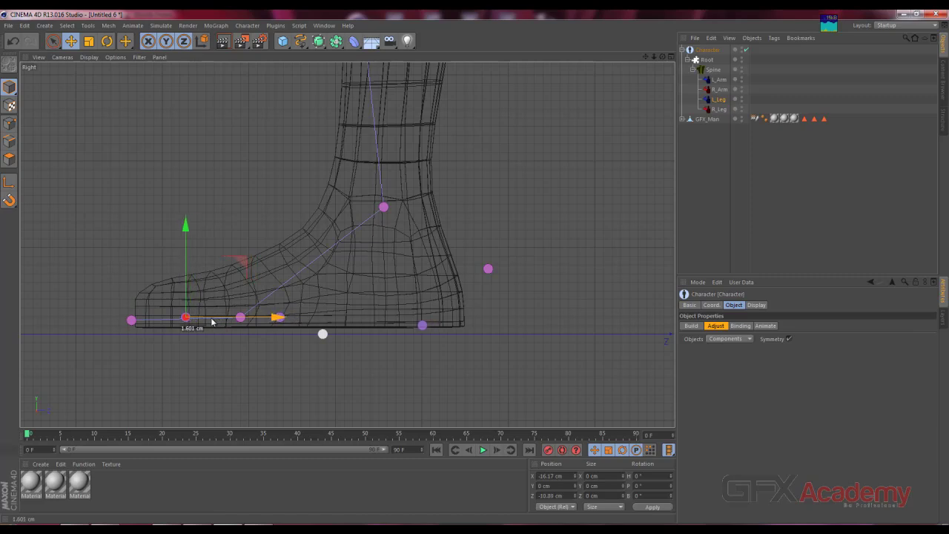
pyautogui.click(421, 325)
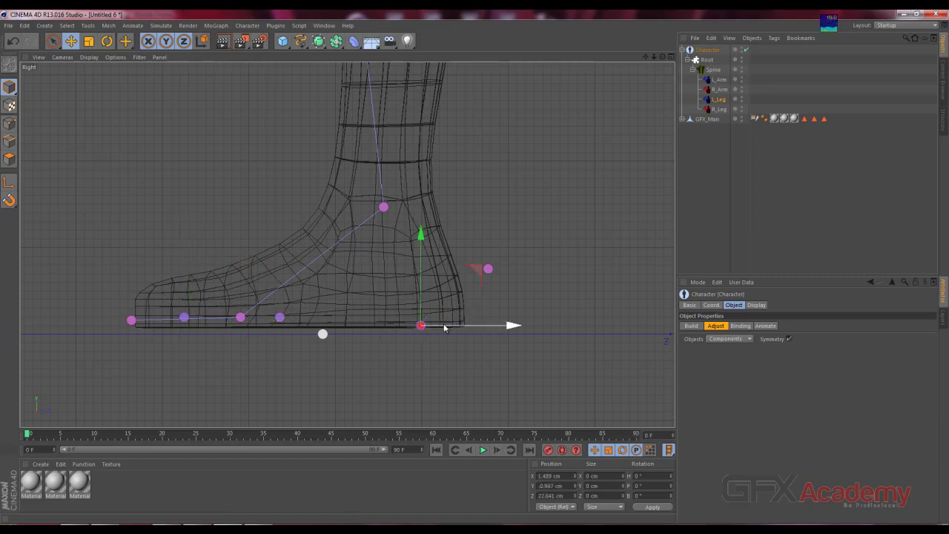
pyautogui.moveTo(443, 325); pyautogui.dragTo(483, 328)
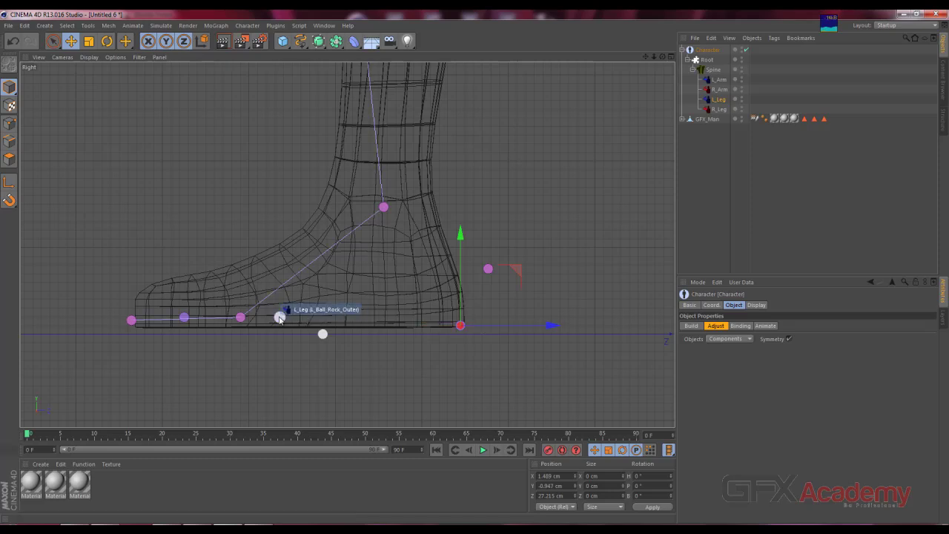
# Step: Slide the outer ball-rock joint back along the foot, then undo that move
pyautogui.click(280, 318)
pyautogui.moveTo(310, 320); pyautogui.dragTo(413, 321)
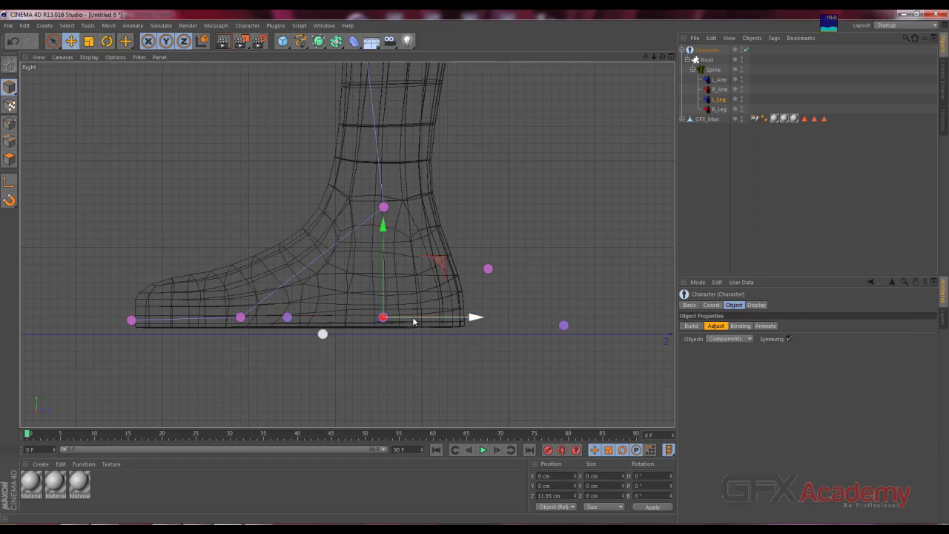
pyautogui.hotkey('ctrl', 'z')
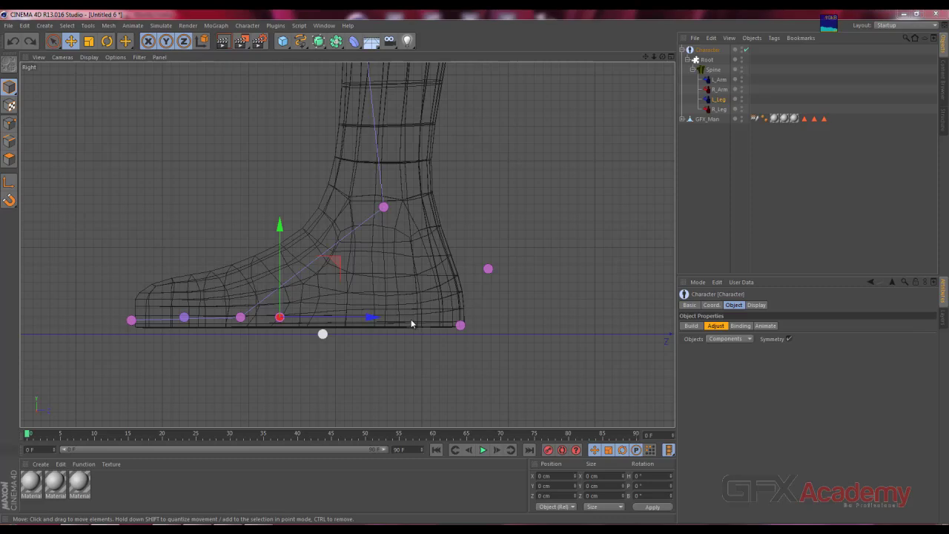
pyautogui.press('alt')
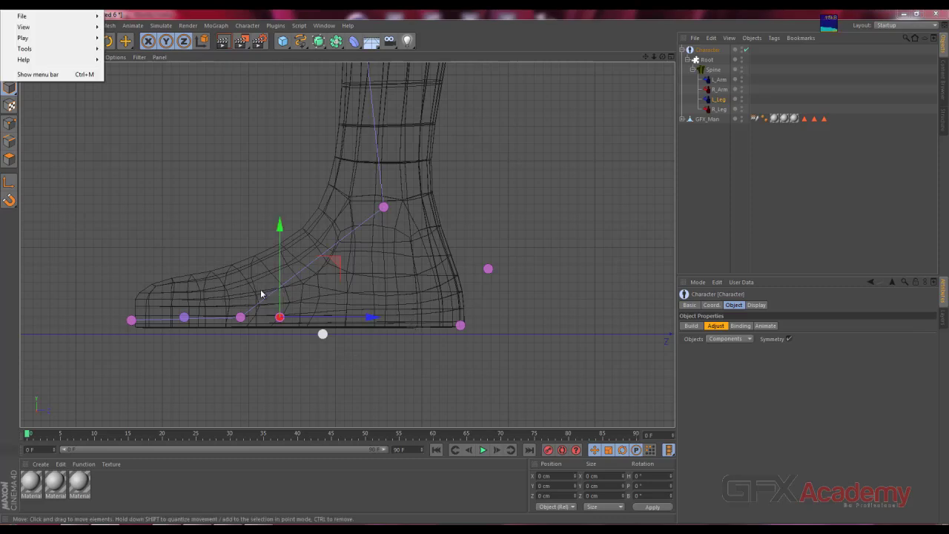
pyautogui.press('Escape')
pyautogui.click(245, 226)
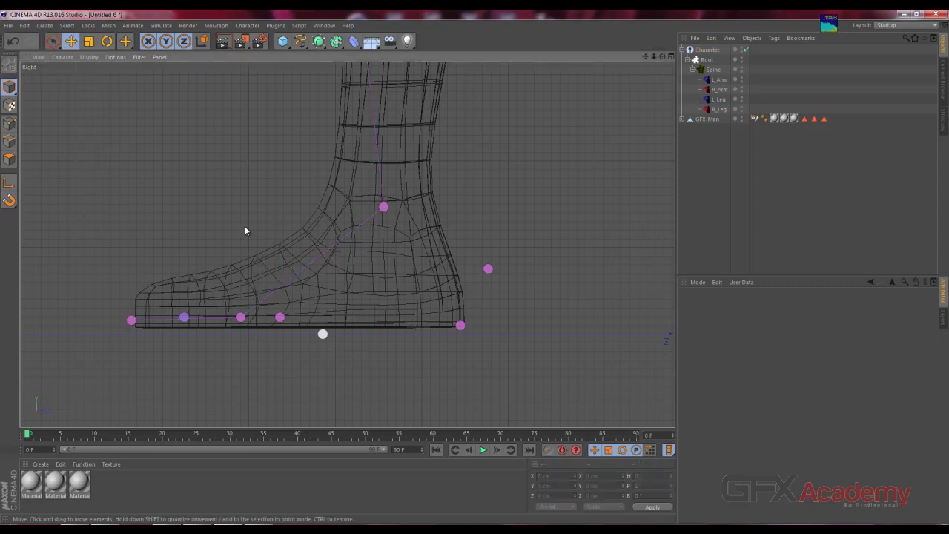
pyautogui.press('F1')
pyautogui.keyDown('alt'); pyautogui.moveTo(278, 306); pyautogui.dragTo(401, 289); pyautogui.keyUp('alt')
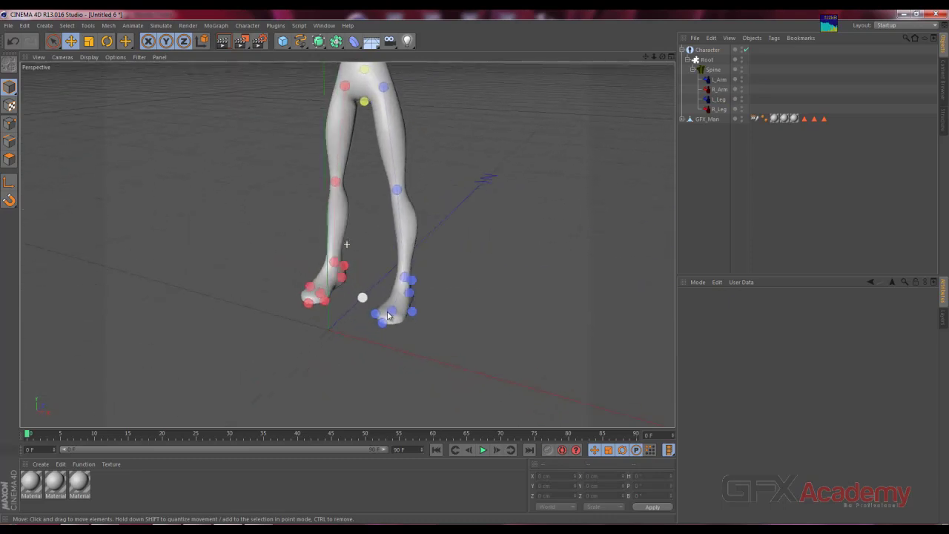
pyautogui.click(446, 302)
pyautogui.click(452, 303)
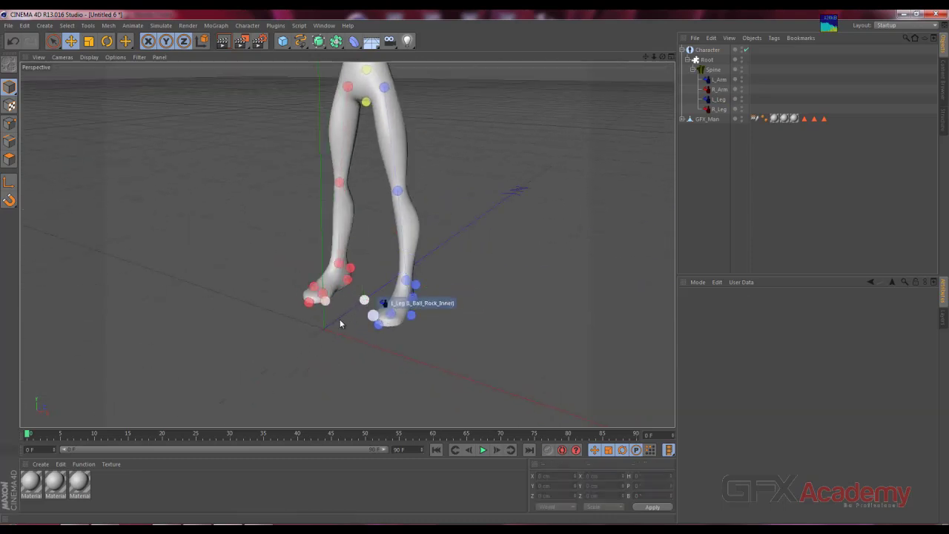
pyautogui.moveTo(340, 318)
pyautogui.keyDown('alt'); pyautogui.mouseDown()
pyautogui.moveTo(455, 318)
pyautogui.moveTo(347, 316)
pyautogui.mouseUp(); pyautogui.keyUp('alt')
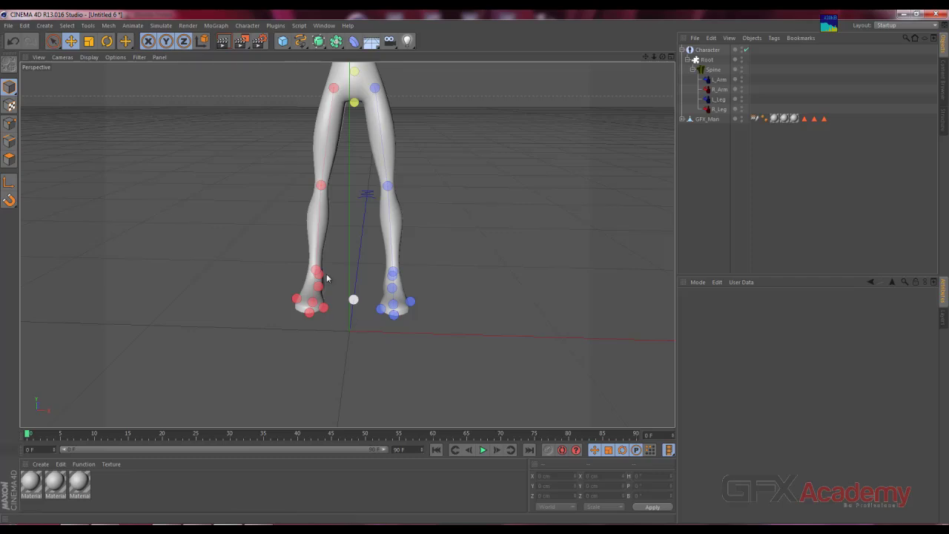
pyautogui.moveTo(408, 300)
pyautogui.keyDown('alt'); pyautogui.mouseDown()
pyautogui.moveTo(417, 313)
pyautogui.moveTo(323, 337)
pyautogui.moveTo(310, 366)
pyautogui.moveTo(433, 375)
pyautogui.moveTo(362, 333)
pyautogui.moveTo(207, 314)
pyautogui.moveTo(209, 292)
pyautogui.moveTo(214, 280)
pyautogui.moveTo(314, 349)
pyautogui.moveTo(387, 350)
pyautogui.mouseUp(); pyautogui.keyUp('alt')
pyautogui.scroll(3, 388, 350)
pyautogui.moveTo(219, 277)
pyautogui.keyDown('alt'); pyautogui.mouseDown()
pyautogui.moveTo(381, 314)
pyautogui.moveTo(398, 345)
pyautogui.moveTo(391, 358)
pyautogui.mouseUp(); pyautogui.keyUp('alt')
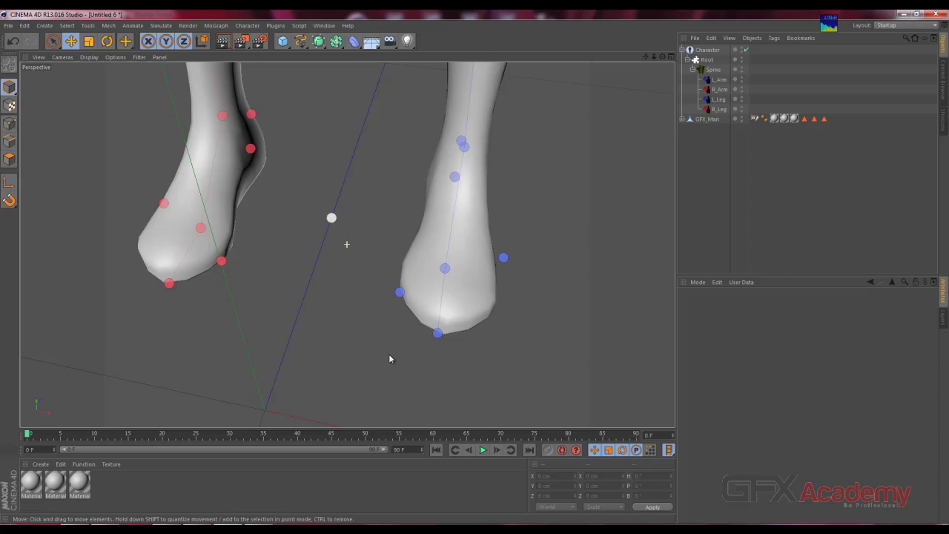
pyautogui.click(503, 260)
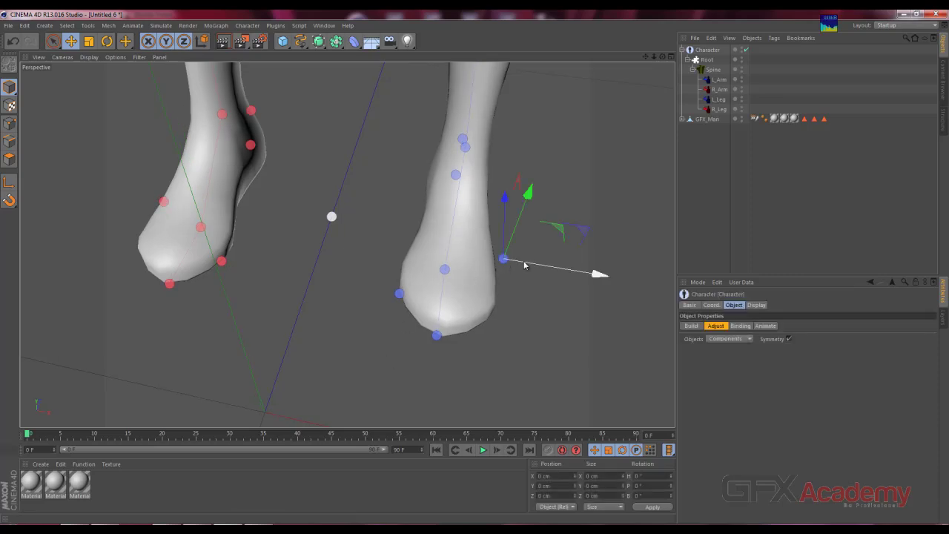
pyautogui.moveTo(519, 289)
pyautogui.keyDown('alt'); pyautogui.mouseDown()
pyautogui.moveTo(526, 304)
pyautogui.moveTo(541, 227)
pyautogui.moveTo(443, 225)
pyautogui.mouseUp(); pyautogui.keyUp('alt')
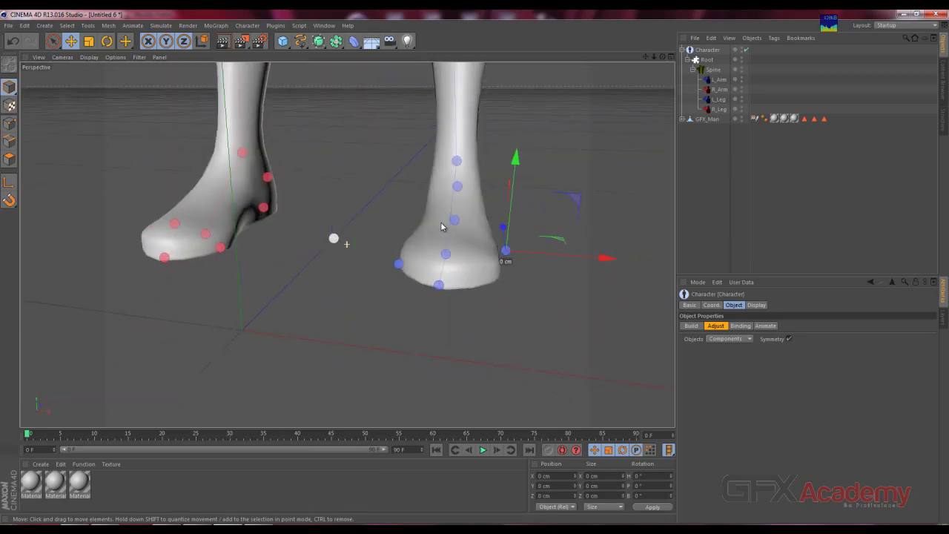
# Step: In the Front view, pull the outer foot joint inward and place the heel joint under the foot at X 1.977 cm
pyautogui.press('F4')
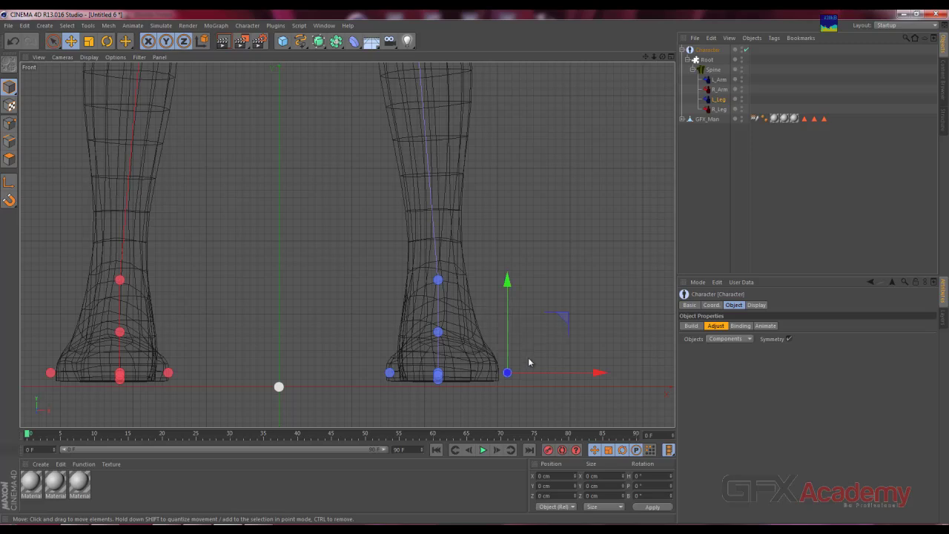
pyautogui.moveTo(533, 377); pyautogui.dragTo(530, 377)
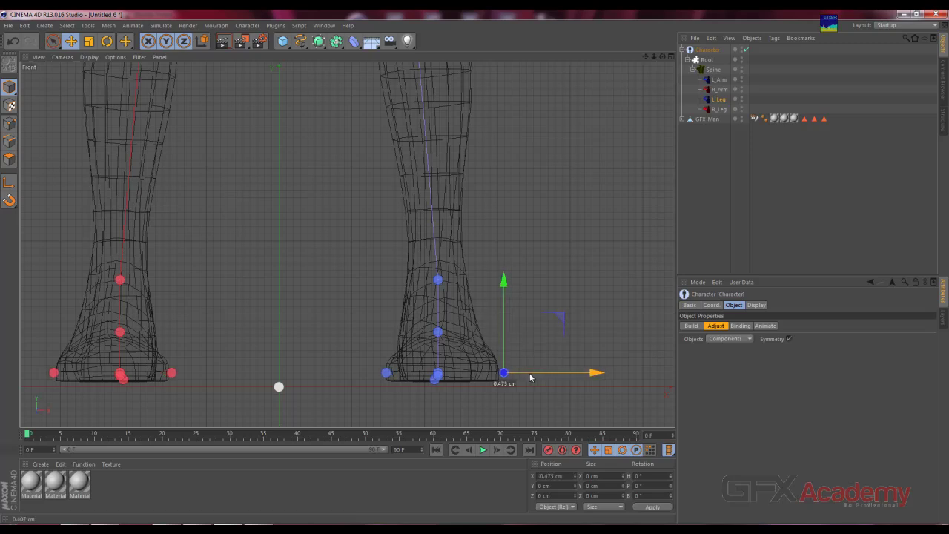
pyautogui.scroll(3, 539, 380)
pyautogui.scroll(3, 539, 378)
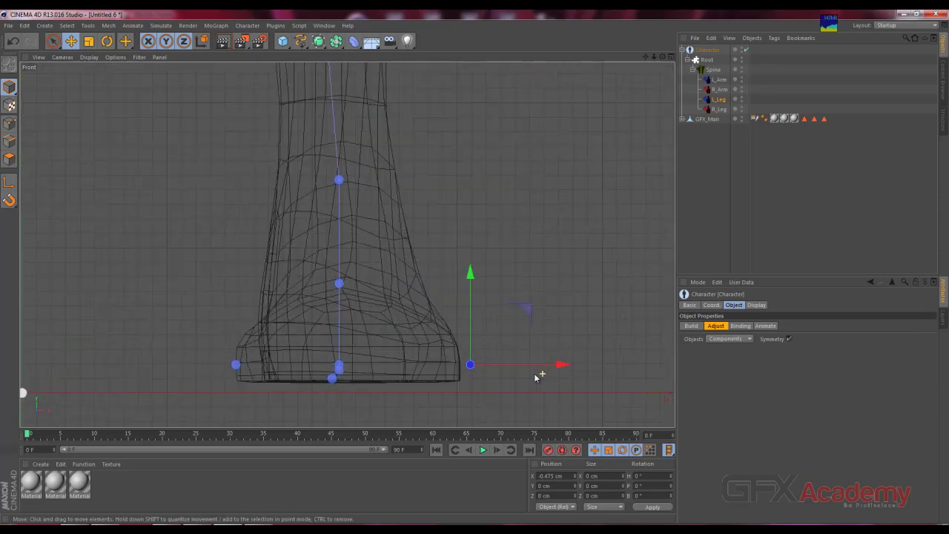
pyautogui.scroll(3, 538, 375)
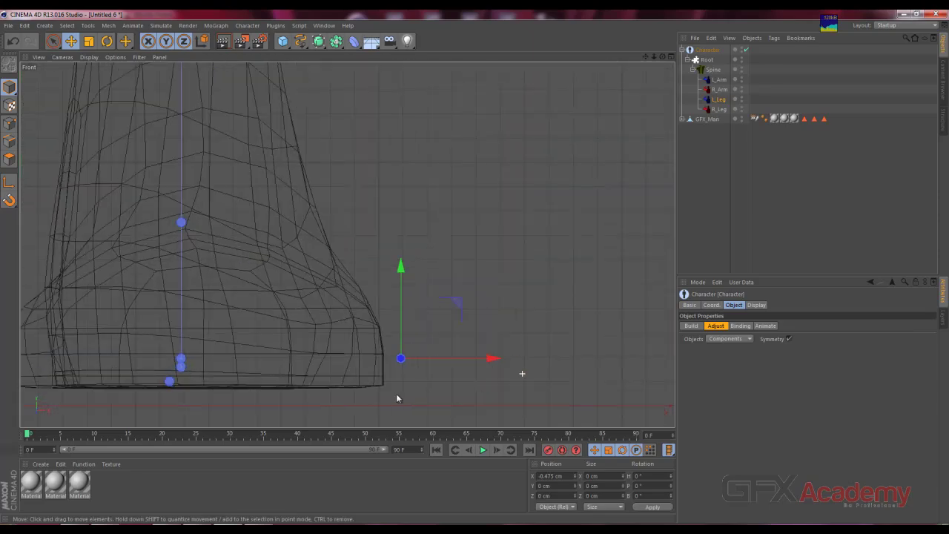
pyautogui.click(169, 381)
pyautogui.moveTo(186, 383); pyautogui.dragTo(197, 386)
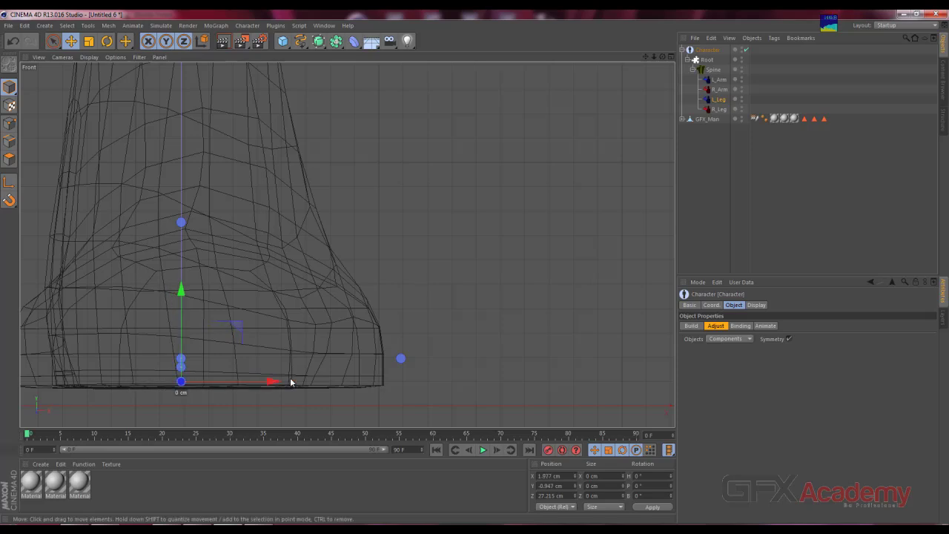
# Step: Select the L_Ball_Rock_Inner joint (X -16.17 cm), then pan up to the hips
pyautogui.keyDown('alt'); pyautogui.moveTo(106, 345); pyautogui.dragTo(235, 340, button='middle'); pyautogui.keyUp('alt')
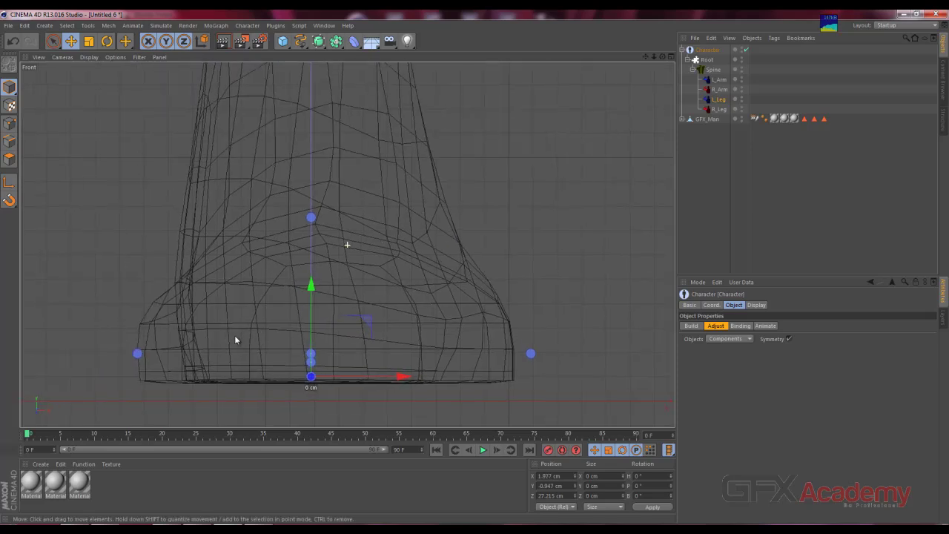
pyautogui.click(137, 353)
pyautogui.scroll(-3, 338, 298)
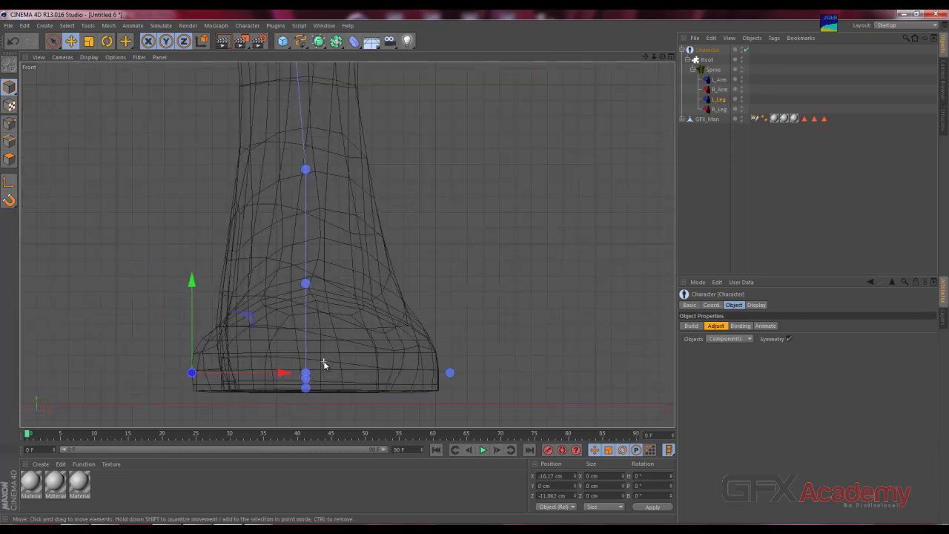
pyautogui.scroll(-3, 326, 298)
pyautogui.scroll(-3, 315, 298)
pyautogui.keyDown('alt'); pyautogui.moveTo(228, 120); pyautogui.dragTo(339, 349, button='middle'); pyautogui.keyUp('alt')
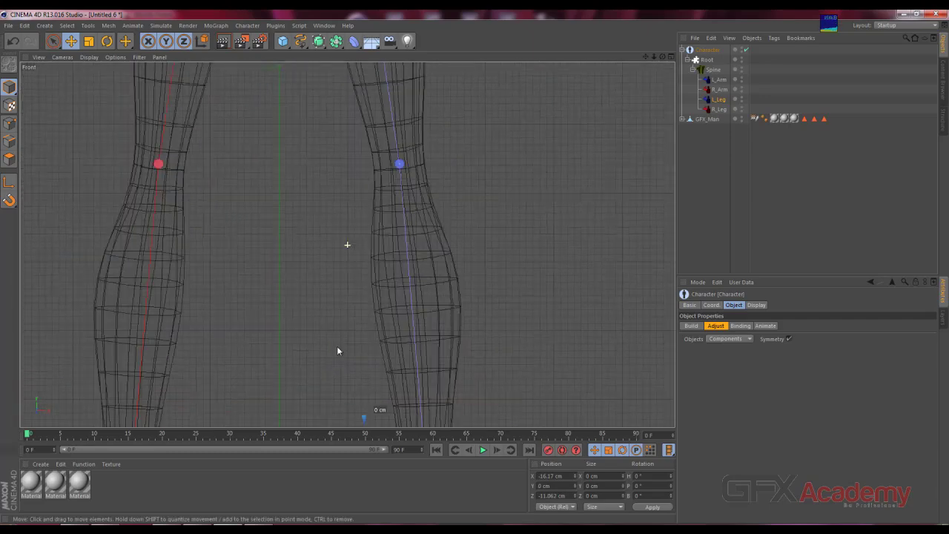
pyautogui.moveTo(344, 175)
pyautogui.keyDown('alt'); pyautogui.mouseDown(button='middle')
pyautogui.moveTo(432, 140)
pyautogui.moveTo(439, 356)
pyautogui.mouseUp(button='middle'); pyautogui.keyUp('alt')
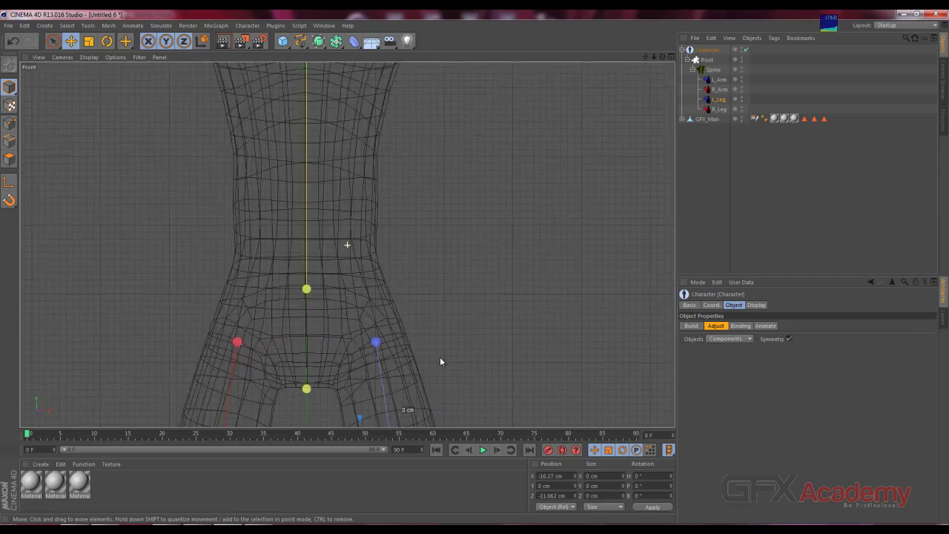
# Step: Lower the arm's shoulder joint into the mesh's shoulder
pyautogui.keyDown('alt'); pyautogui.moveTo(424, 129); pyautogui.dragTo(401, 347, button='middle'); pyautogui.keyUp('alt')
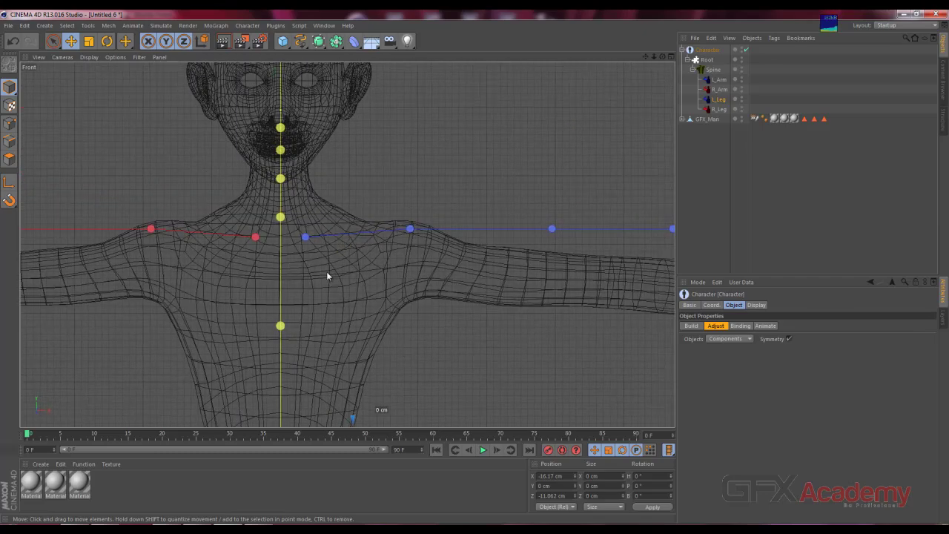
pyautogui.click(410, 228)
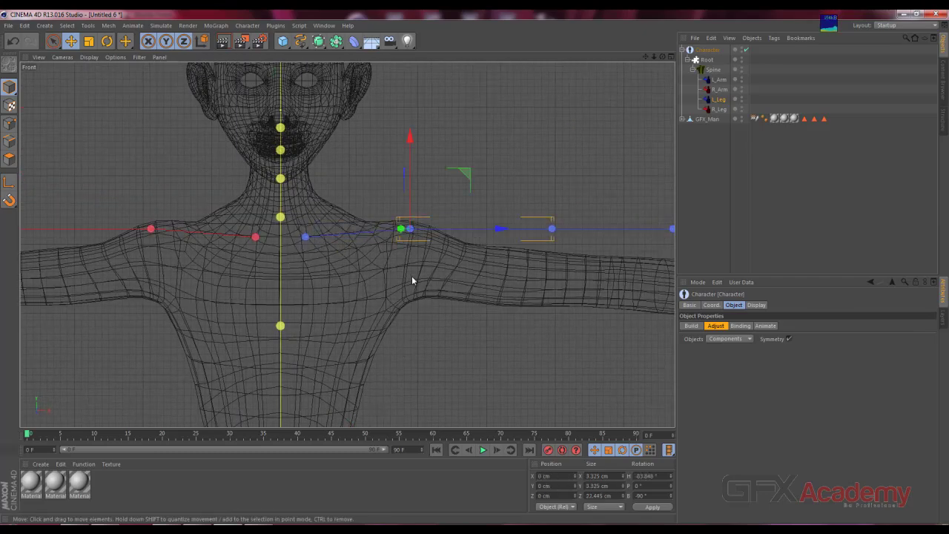
pyautogui.moveTo(461, 176)
pyautogui.mouseDown()
pyautogui.moveTo(474, 207)
pyautogui.moveTo(453, 205)
pyautogui.moveTo(456, 195)
pyautogui.moveTo(455, 207)
pyautogui.mouseUp()
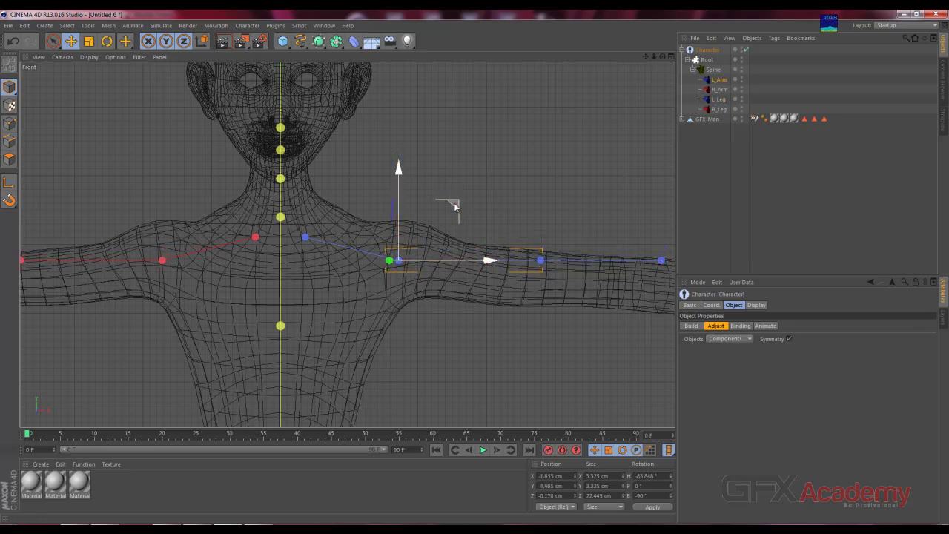
# Step: Switch to Gouraud Shading (Lines) and slide the elbow joint along the arm
pyautogui.keyDown('alt'); pyautogui.moveTo(578, 260); pyautogui.dragTo(437, 270, button='middle'); pyautogui.keyUp('alt')
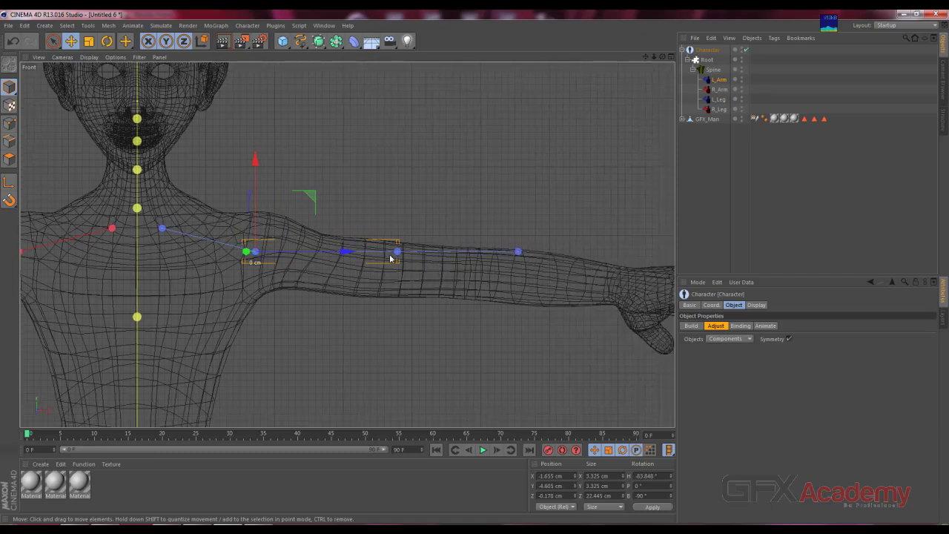
pyautogui.press('n')
pyautogui.press('b')
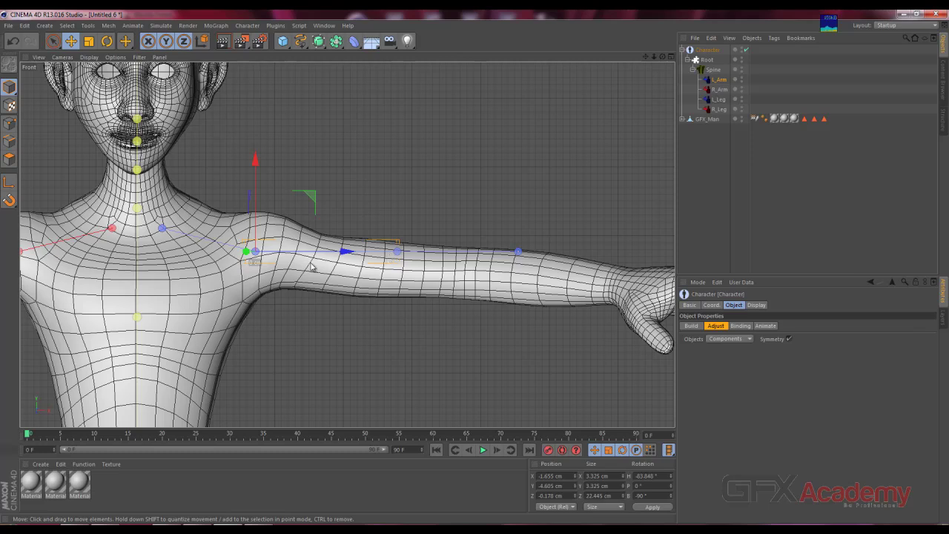
pyautogui.click(399, 254)
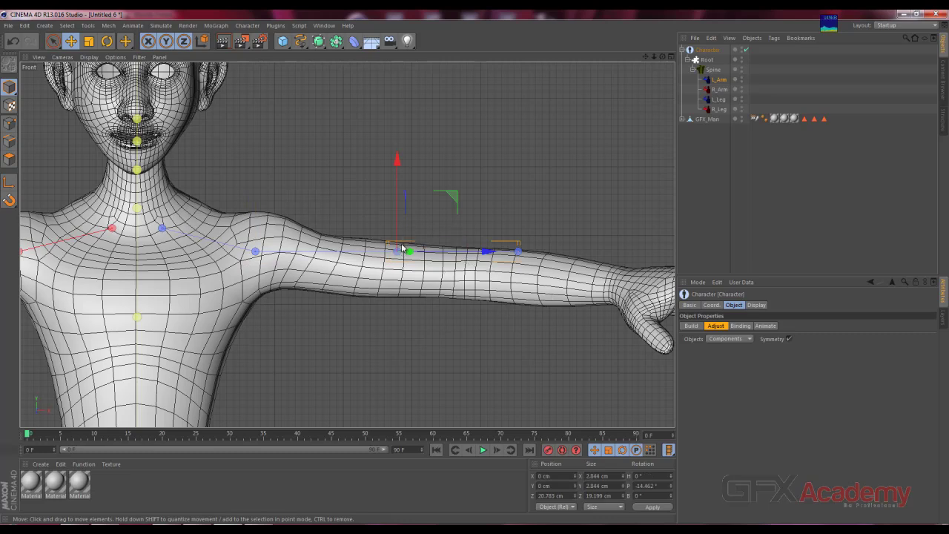
pyautogui.moveTo(448, 198); pyautogui.dragTo(500, 219)
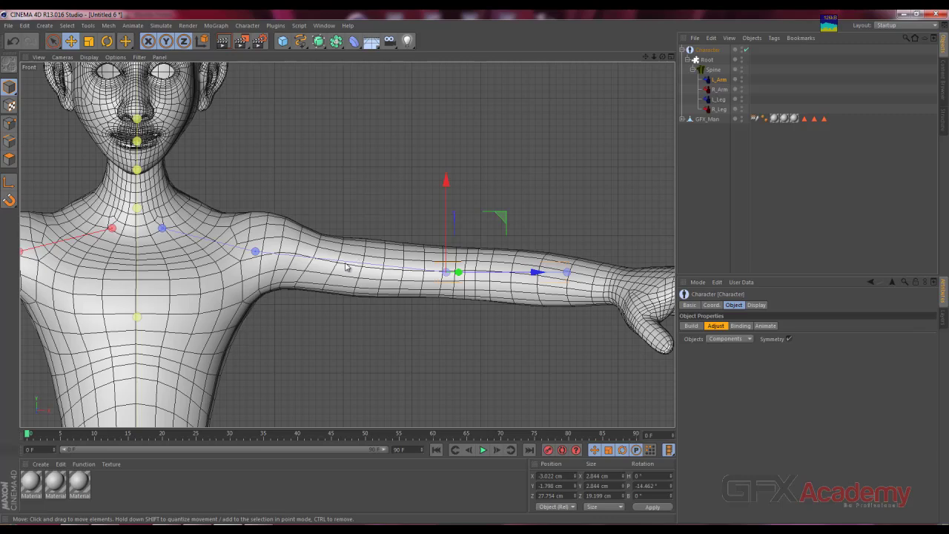
# Step: Zoom out and frame the left foot in the Right view
pyautogui.scroll(-2, 345, 267)
pyautogui.scroll(-2, 311, 297)
pyautogui.scroll(-2, 292, 311)
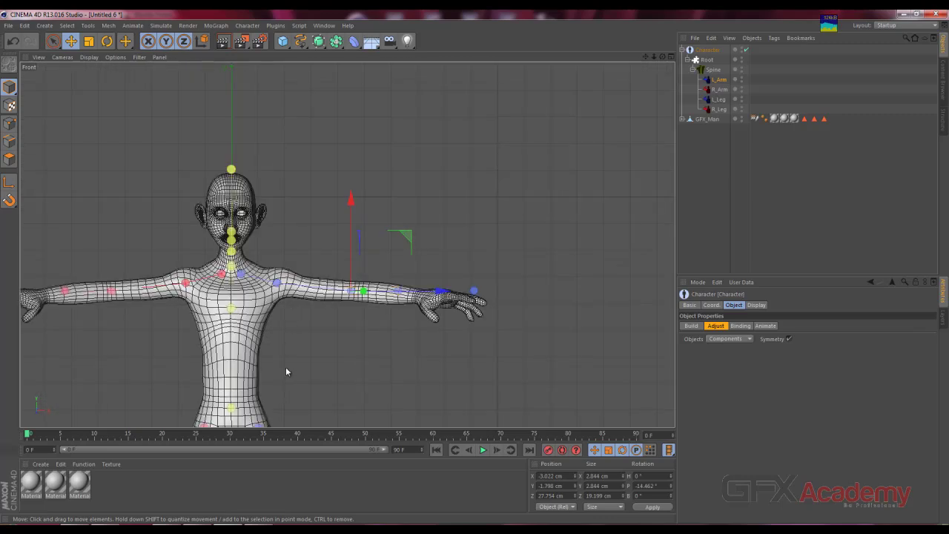
pyautogui.keyDown('alt'); pyautogui.moveTo(286, 371); pyautogui.dragTo(315, 213, button='middle'); pyautogui.keyUp('alt')
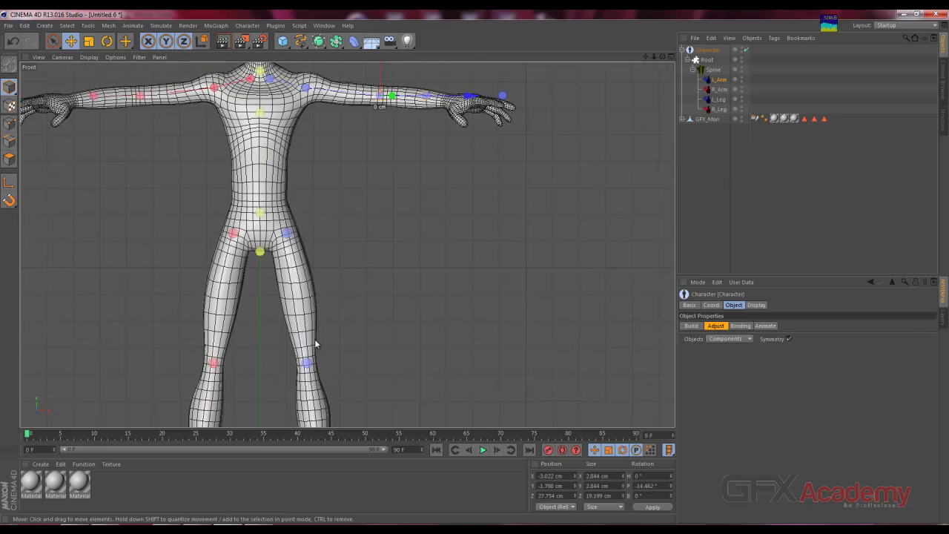
pyautogui.press('F3')
pyautogui.keyDown('alt'); pyautogui.moveTo(451, 312); pyautogui.dragTo(454, 344, button='middle'); pyautogui.keyUp('alt')
# Step: Lower the L_IK_Knee controller slightly to Z 23.02 cm, centred in the knee
pyautogui.scroll(-2, 454, 344)
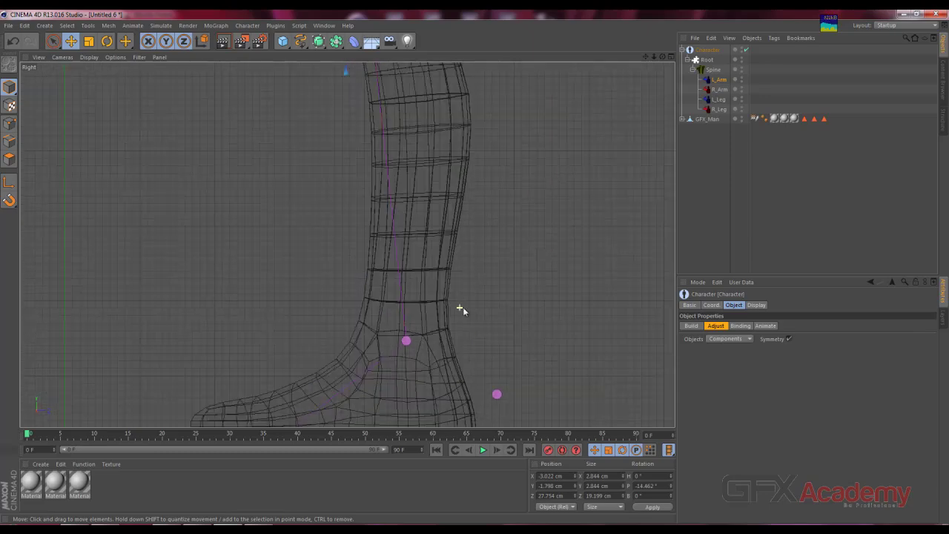
pyautogui.scroll(-1, 462, 312)
pyautogui.keyDown('alt'); pyautogui.moveTo(458, 117); pyautogui.dragTo(466, 247, button='middle'); pyautogui.keyUp('alt')
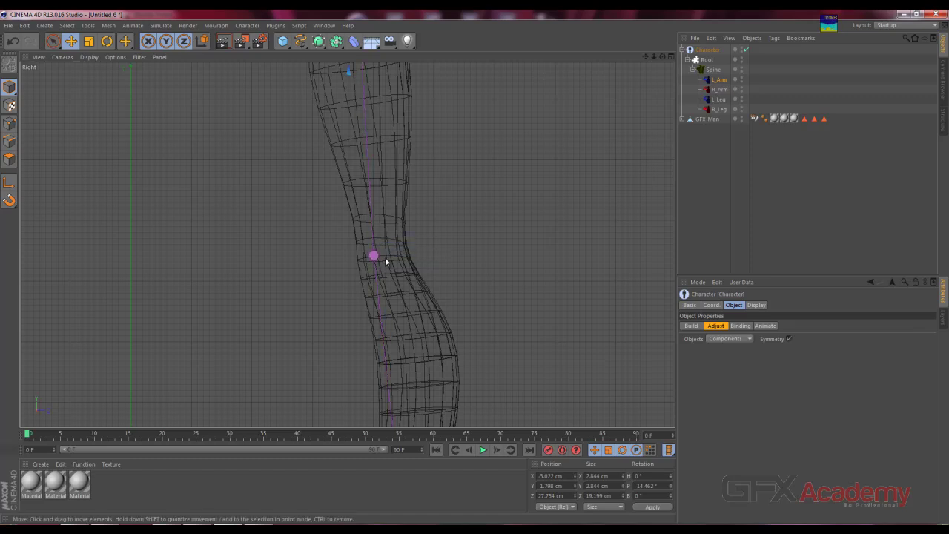
pyautogui.click(373, 255)
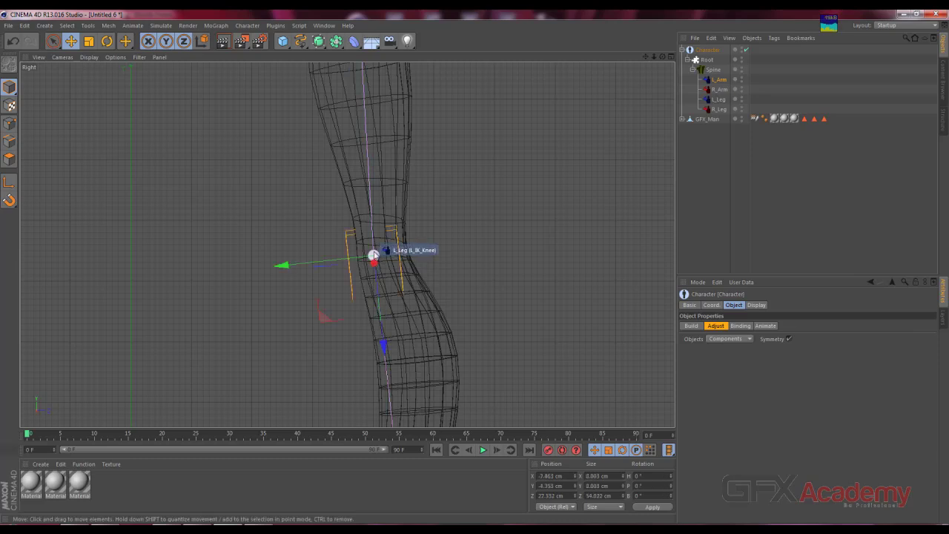
pyautogui.moveTo(379, 309); pyautogui.dragTo(377, 295)
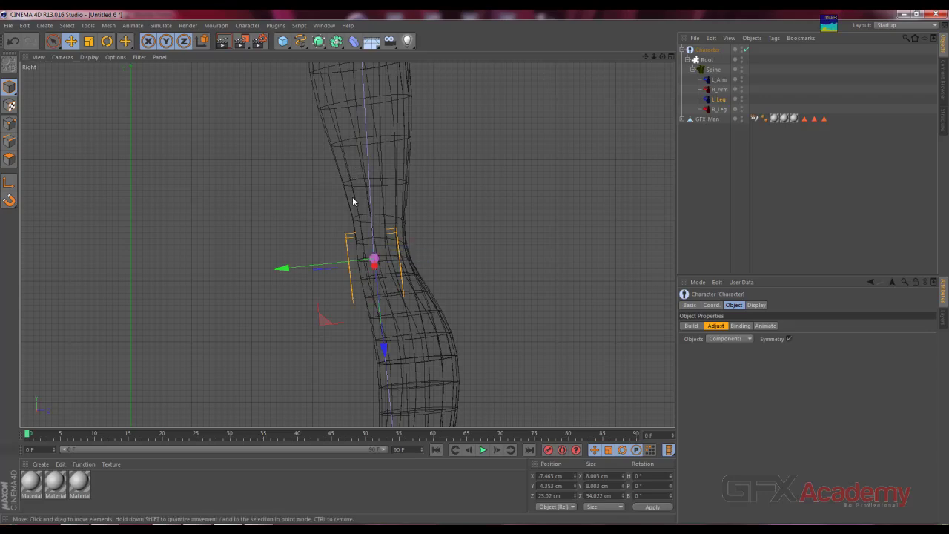
pyautogui.press('F4')
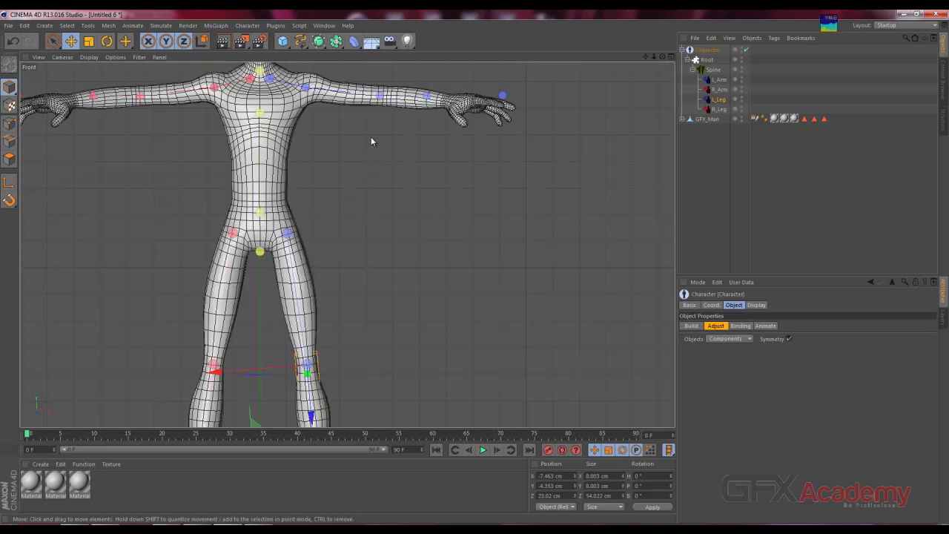
# Step: Move the arm's wrist joint toward the mesh's wrist
pyautogui.scroll(1, 337, 198)
pyautogui.scroll(2, 370, 230)
pyautogui.scroll(2, 415, 267)
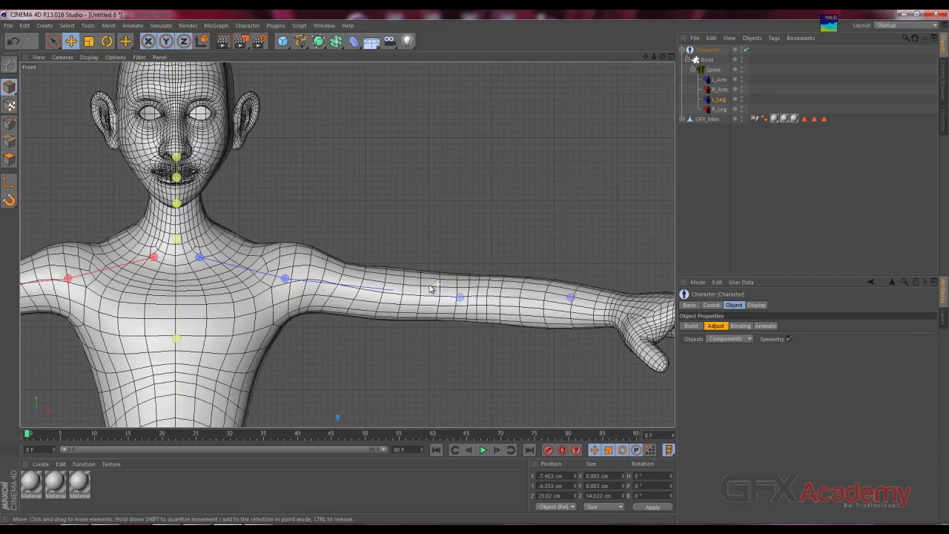
pyautogui.scroll(3, 458, 301)
pyautogui.keyDown('alt'); pyautogui.moveTo(457, 301); pyautogui.dragTo(252, 293, button='middle'); pyautogui.keyUp('alt')
pyautogui.click(479, 272)
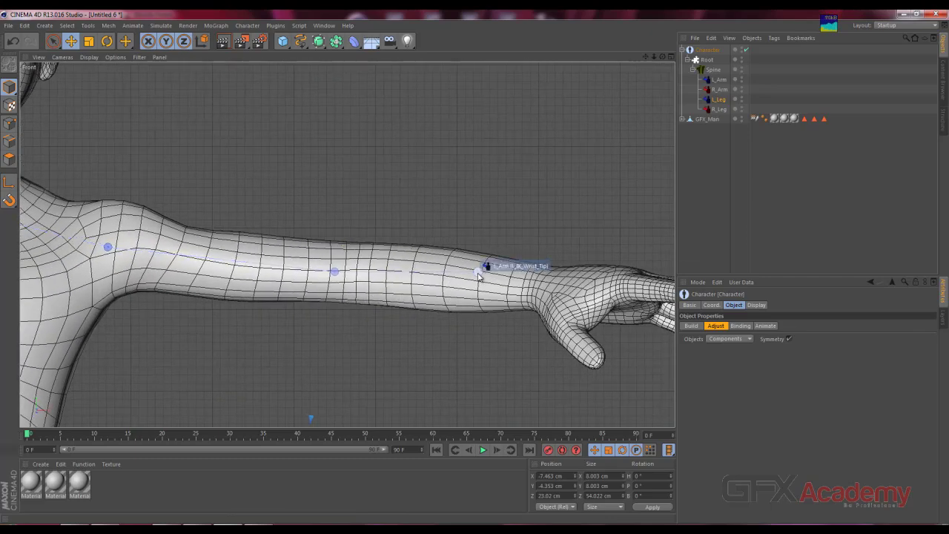
pyautogui.moveTo(555, 230)
pyautogui.mouseDown()
pyautogui.moveTo(599, 236)
pyautogui.moveTo(590, 230)
pyautogui.mouseUp()
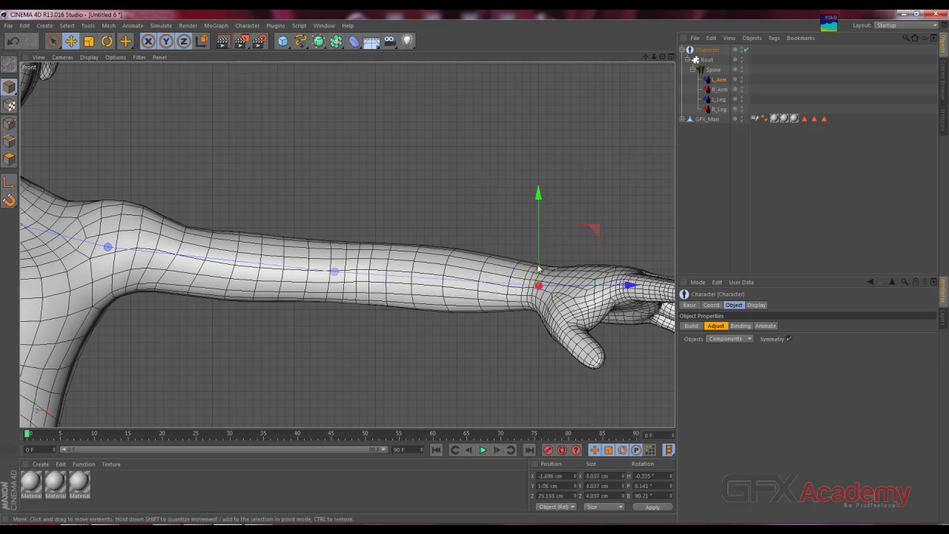
# Step: In the Top view, bring the wrist joint down to line up with the hand
pyautogui.press('F2')
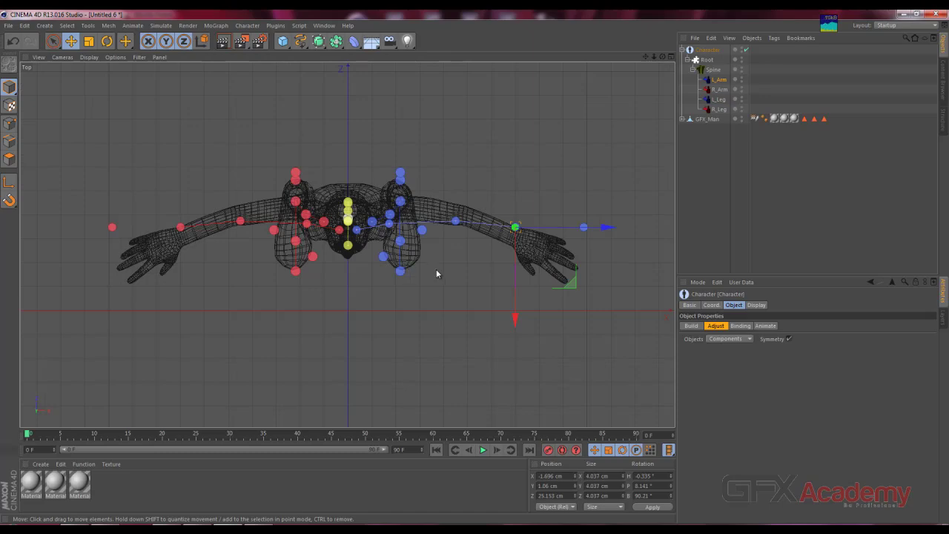
pyautogui.scroll(1, 436, 269)
pyautogui.scroll(2, 436, 269)
pyautogui.scroll(2, 436, 269)
pyautogui.scroll(2, 436, 270)
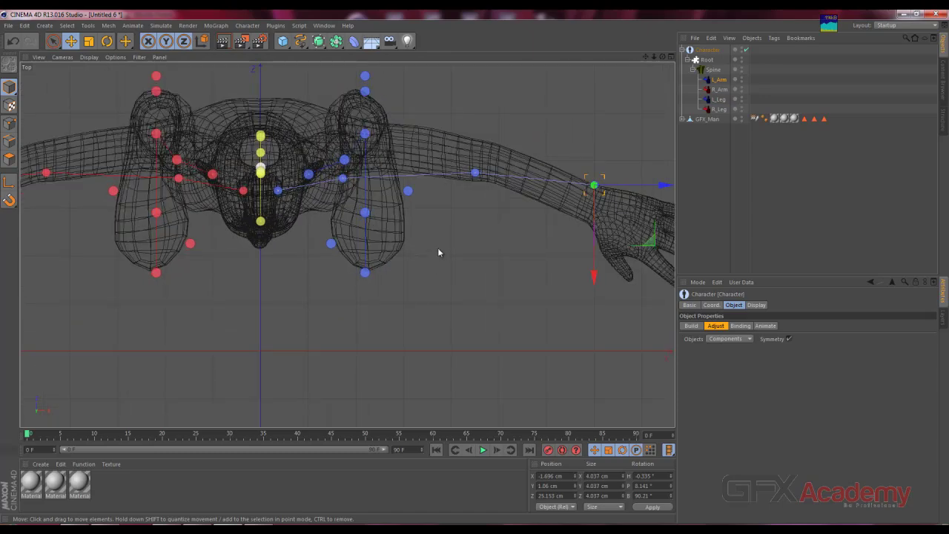
pyautogui.keyDown('alt'); pyautogui.moveTo(508, 206); pyautogui.dragTo(434, 241, button='middle'); pyautogui.keyUp('alt')
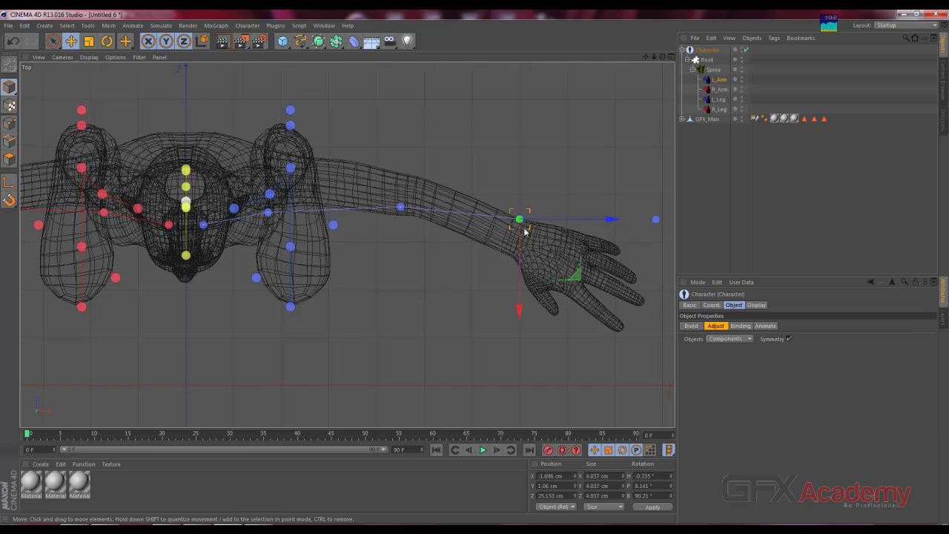
pyautogui.moveTo(520, 270); pyautogui.dragTo(515, 289)
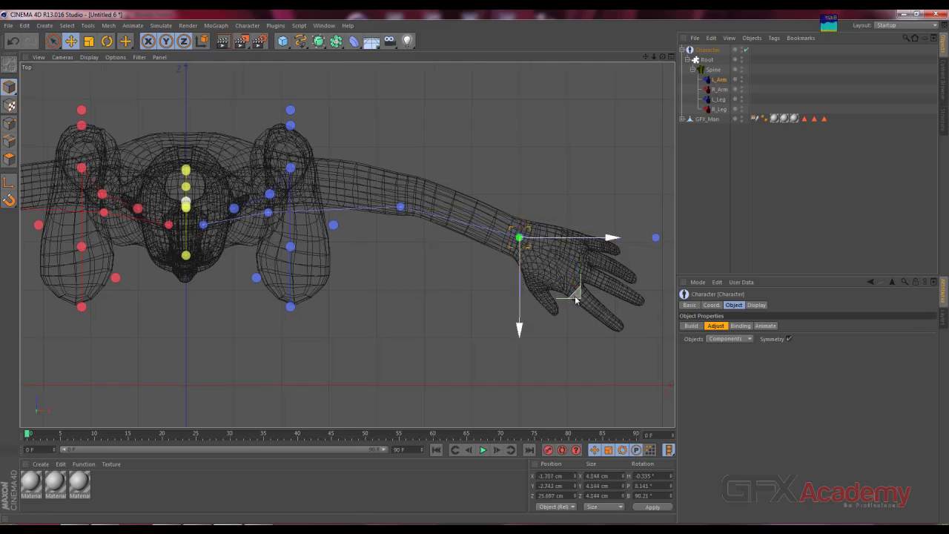
pyautogui.moveTo(576, 298); pyautogui.dragTo(572, 300)
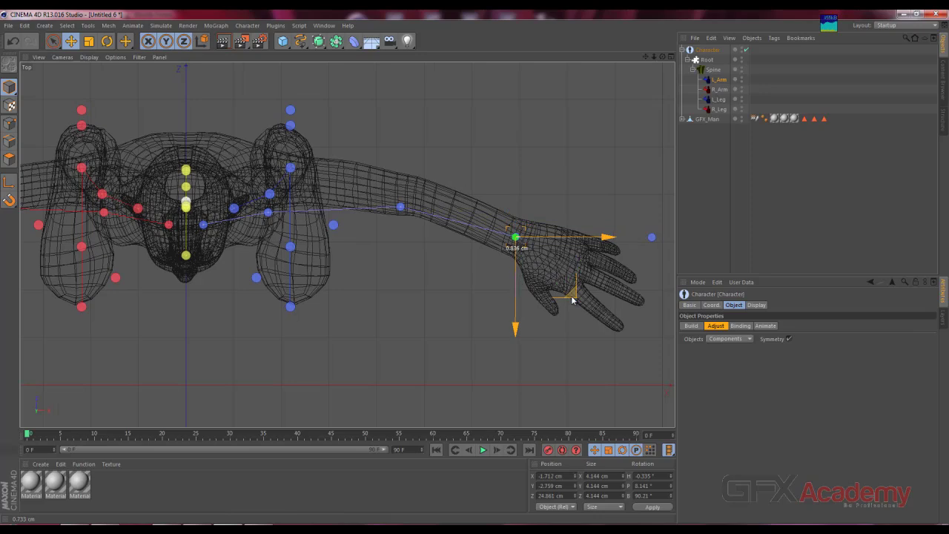
# Step: Refit the elbow, wrist and shoulder joints to the arm mesh in the Top view
pyautogui.click(402, 206)
pyautogui.moveTo(463, 164); pyautogui.dragTo(485, 151)
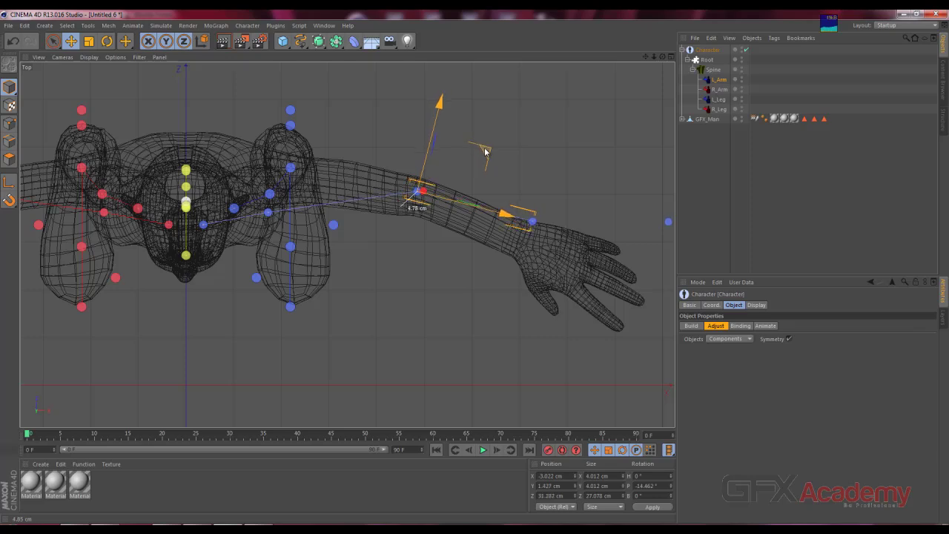
pyautogui.click(533, 221)
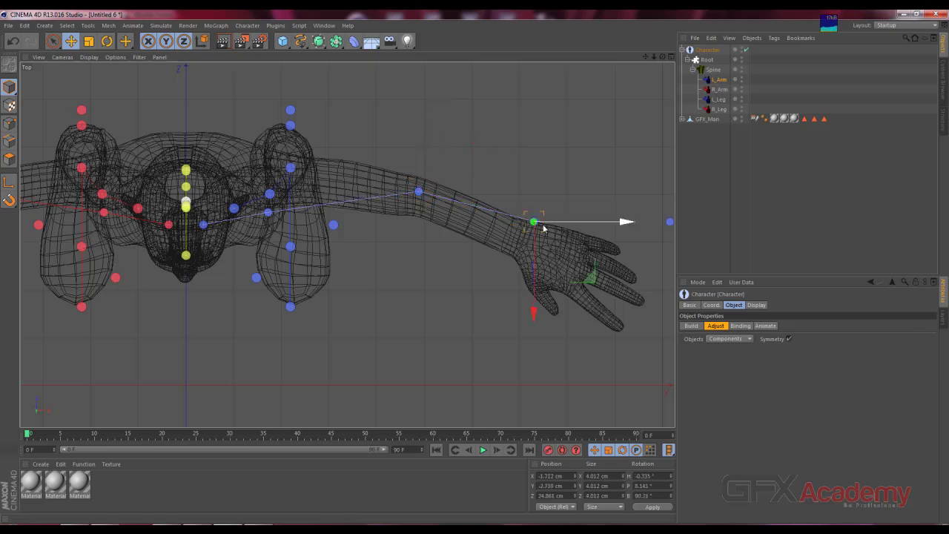
pyautogui.moveTo(578, 273); pyautogui.dragTo(574, 299)
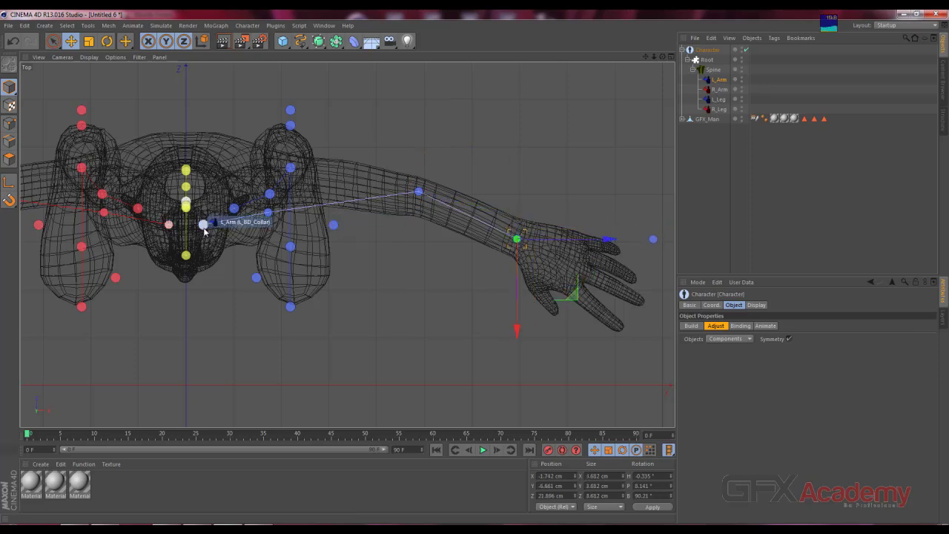
pyautogui.click(269, 214)
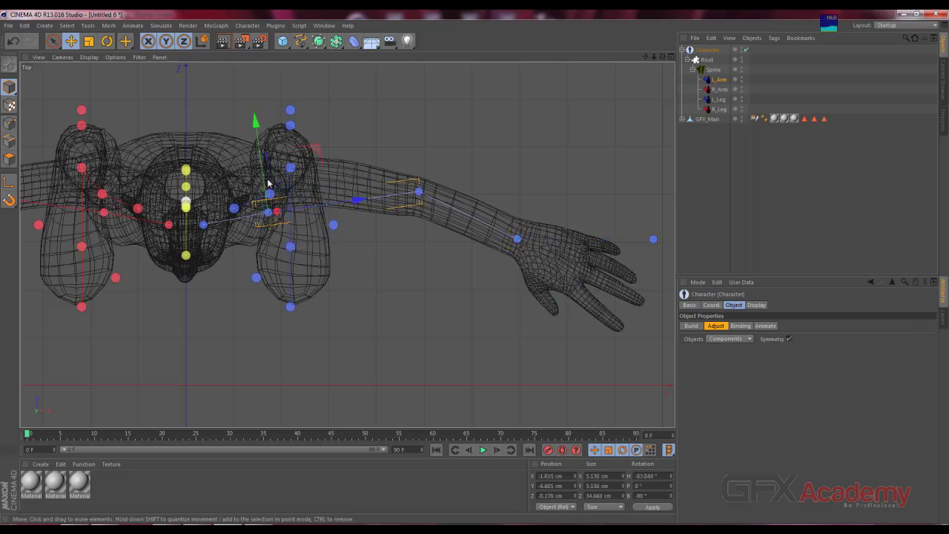
pyautogui.moveTo(317, 151)
pyautogui.mouseDown()
pyautogui.moveTo(315, 120)
pyautogui.moveTo(236, 149)
pyautogui.moveTo(317, 151)
pyautogui.moveTo(360, 223)
pyautogui.moveTo(358, 164)
pyautogui.moveTo(373, 186)
pyautogui.mouseUp()
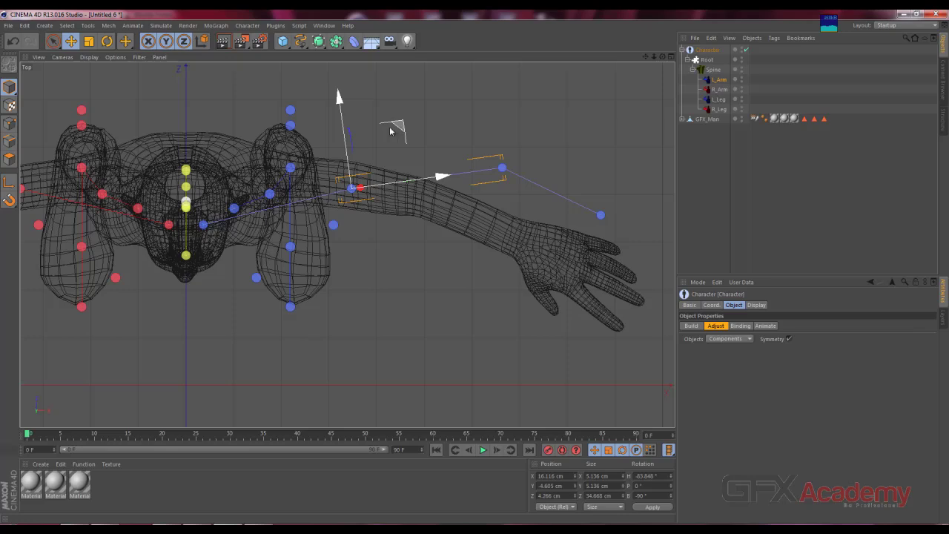
pyautogui.moveTo(391, 131); pyautogui.dragTo(338, 124)
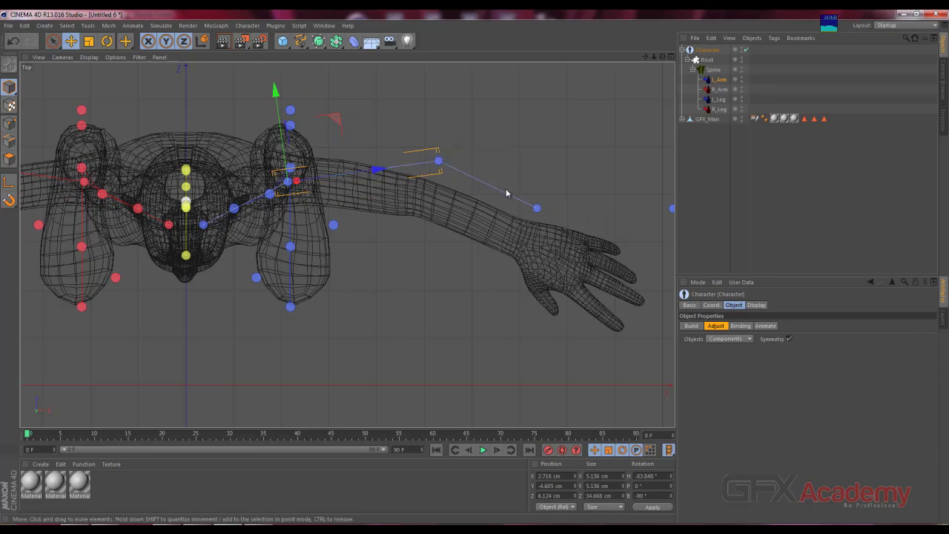
# Step: Lower the elbow joint onto the elbow and settle the wrist tip joint at Z 21.378 cm
pyautogui.click(440, 165)
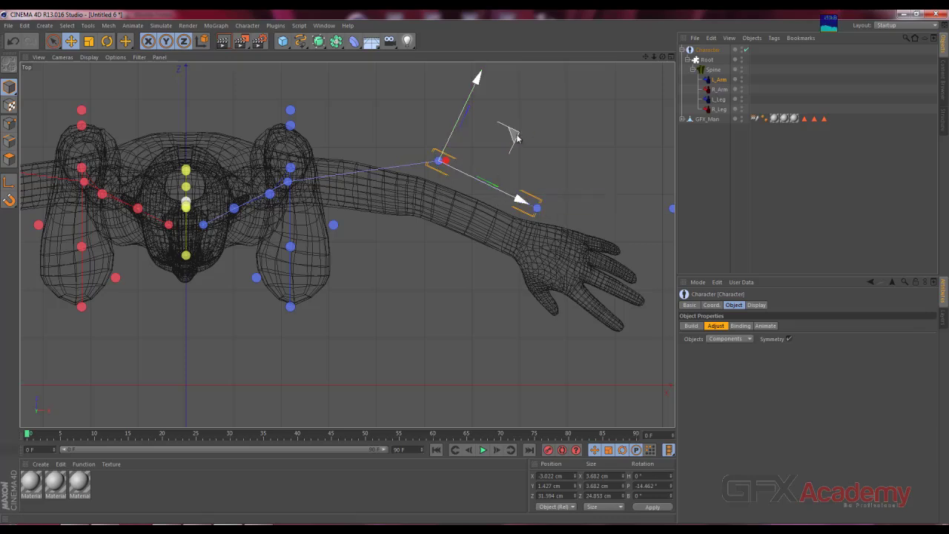
pyautogui.moveTo(517, 138); pyautogui.dragTo(492, 170)
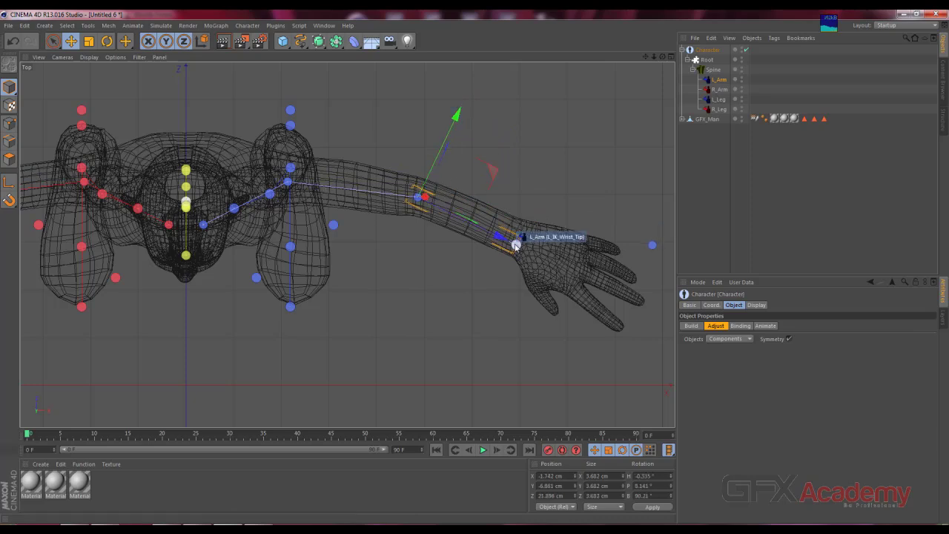
pyautogui.click(517, 245)
pyautogui.moveTo(576, 304); pyautogui.dragTo(573, 296)
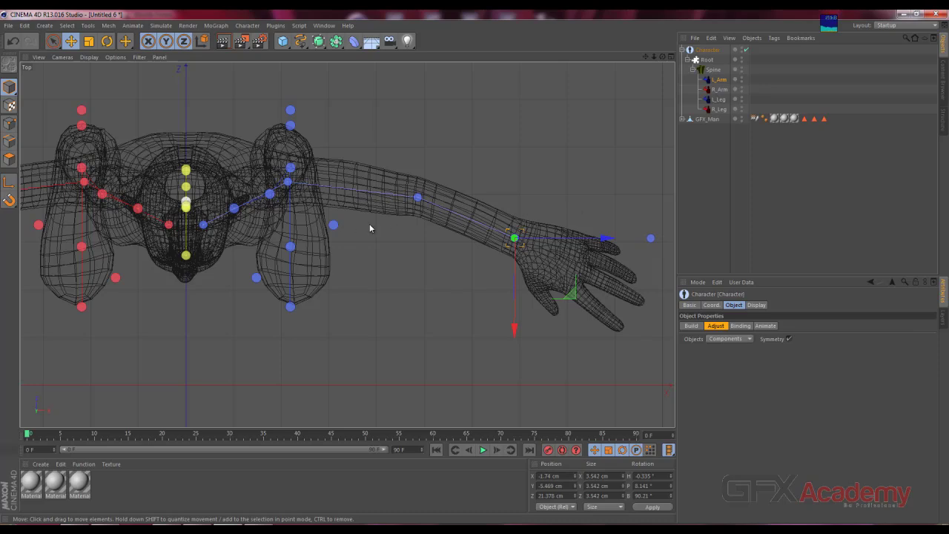
pyautogui.press('F1')
# Step: Orbit to the arm, select the L_BD_Collar joint, and view it from the Right
pyautogui.keyDown('alt'); pyautogui.moveTo(434, 170); pyautogui.dragTo(444, 216); pyautogui.keyUp('alt')
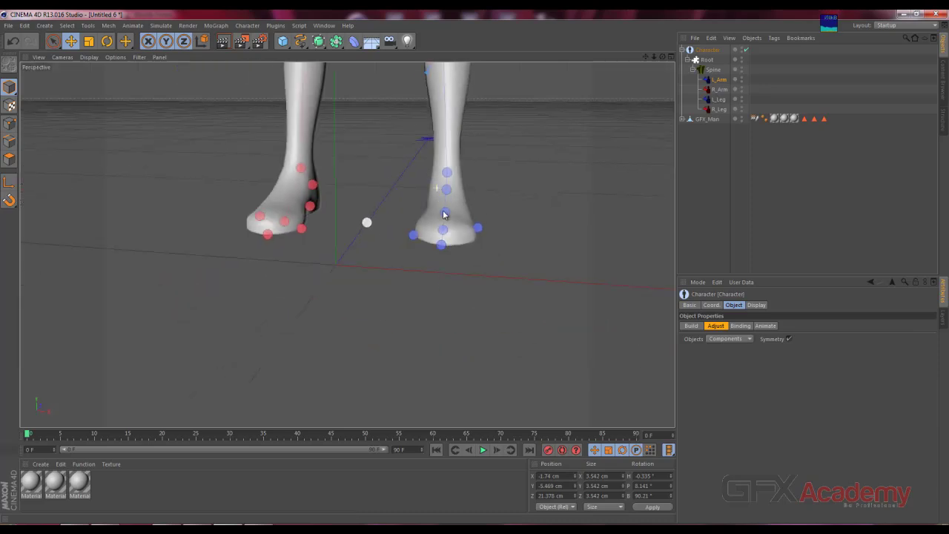
pyautogui.keyDown('alt'); pyautogui.moveTo(411, 115); pyautogui.dragTo(398, 288, button='middle'); pyautogui.keyUp('alt')
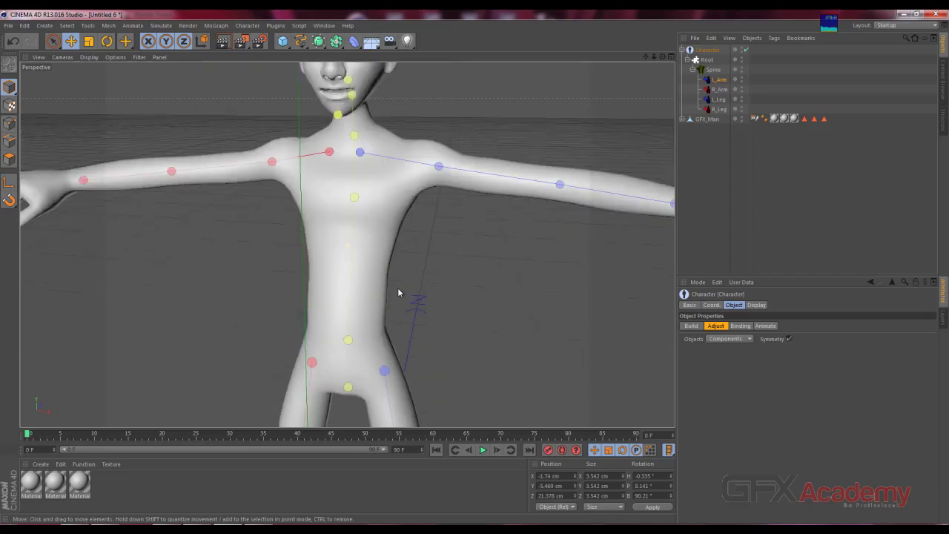
pyautogui.moveTo(397, 288)
pyautogui.keyDown('alt'); pyautogui.mouseDown()
pyautogui.moveTo(300, 260)
pyautogui.moveTo(162, 282)
pyautogui.moveTo(212, 290)
pyautogui.mouseUp(); pyautogui.keyUp('alt')
pyautogui.click(437, 146)
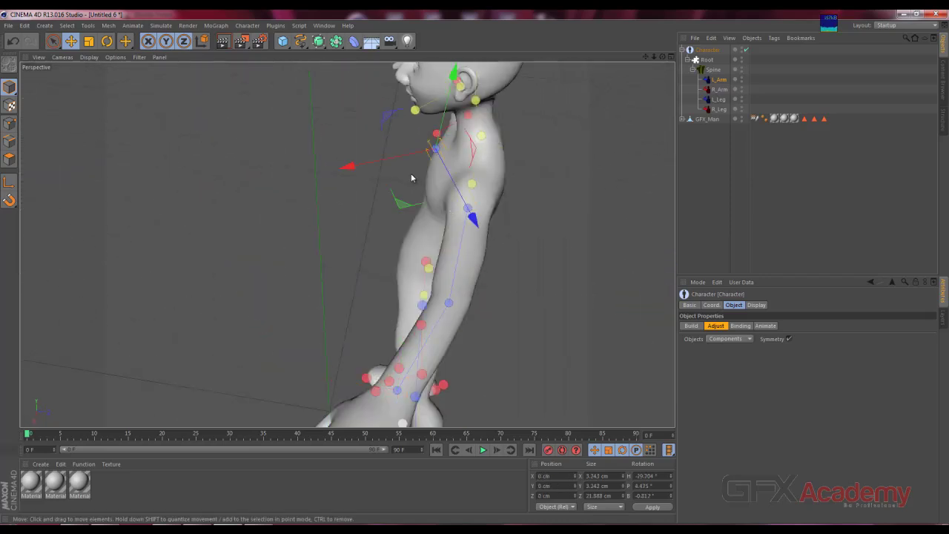
pyautogui.press('F4')
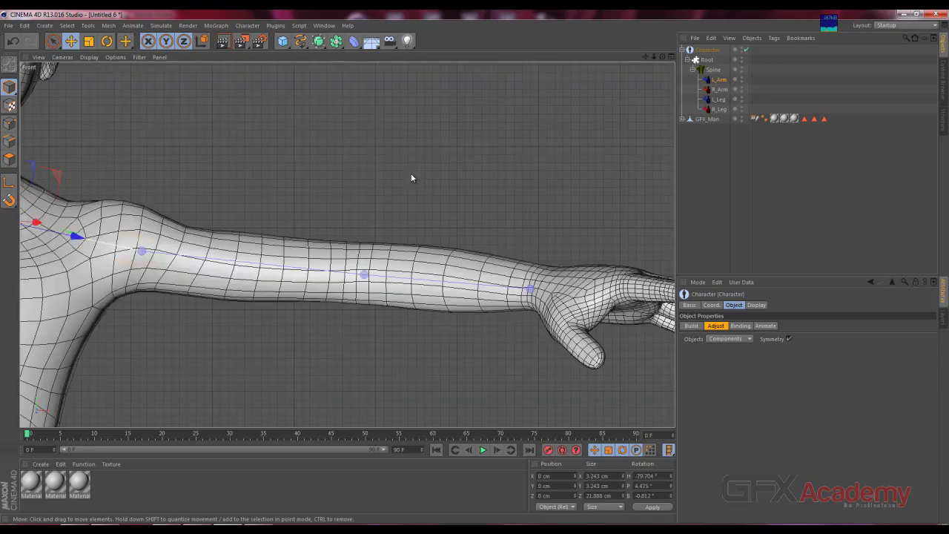
pyautogui.press('F3')
# Step: Drag the collar joint along X into the shoulder, at X -2.225 cm, Z 12.326 cm
pyautogui.scroll(2, 411, 178)
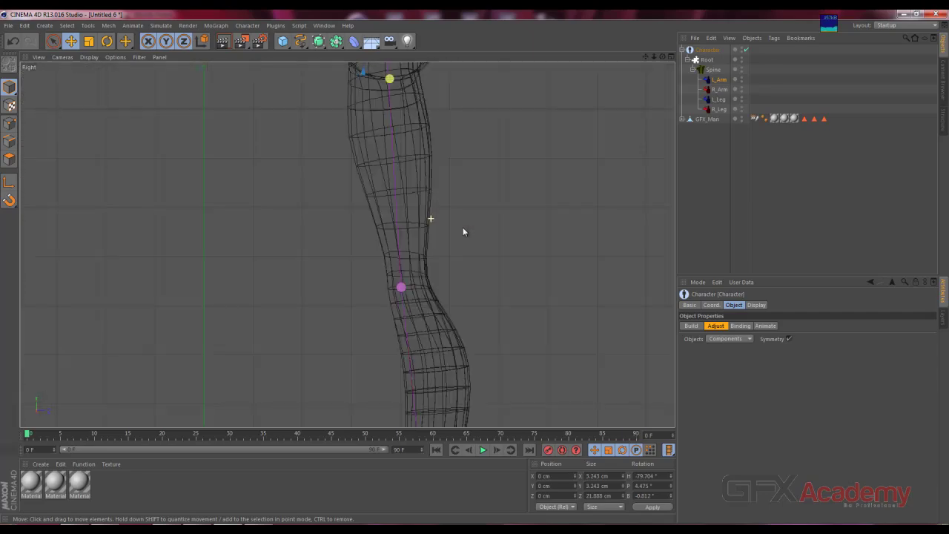
pyautogui.scroll(2, 433, 218)
pyautogui.scroll(2, 470, 161)
pyautogui.scroll(-2, 467, 338)
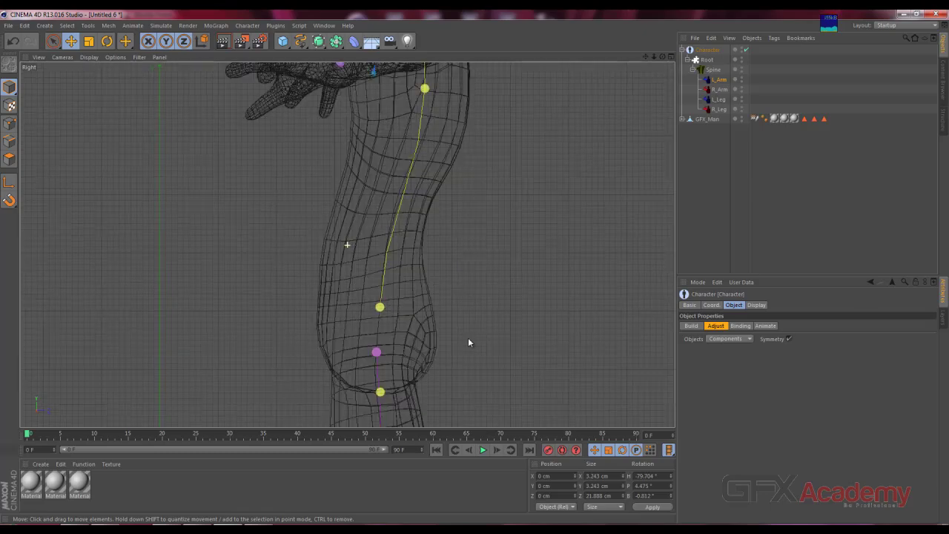
pyautogui.scroll(-2, 472, 152)
pyautogui.scroll(-2, 461, 257)
pyautogui.moveTo(316, 269)
pyautogui.mouseDown()
pyautogui.moveTo(279, 271)
pyautogui.moveTo(331, 279)
pyautogui.mouseUp()
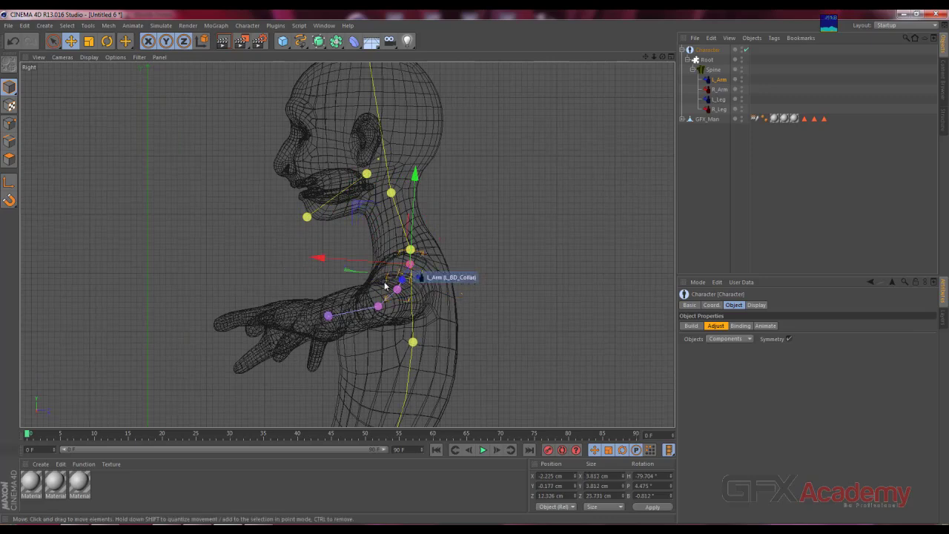
pyautogui.moveTo(331, 279); pyautogui.dragTo(404, 276)
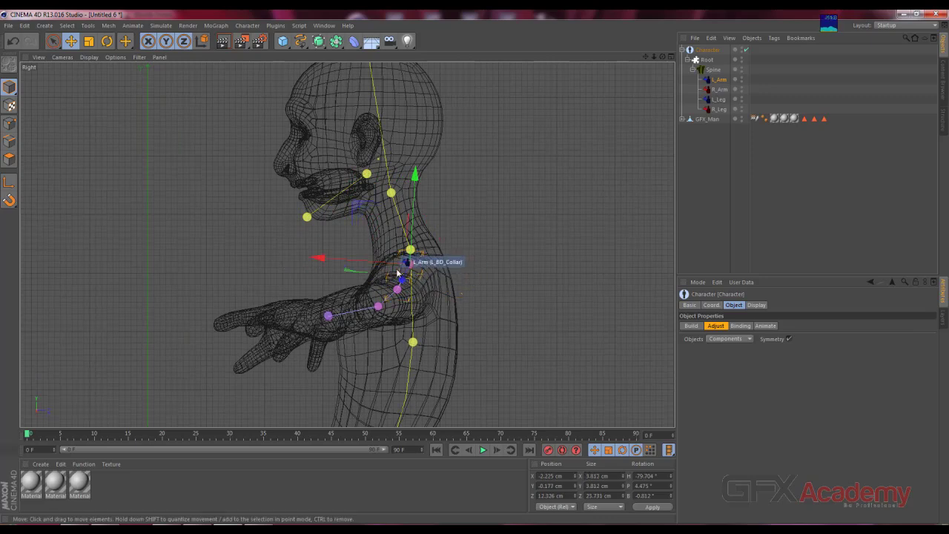
pyautogui.press('F1')
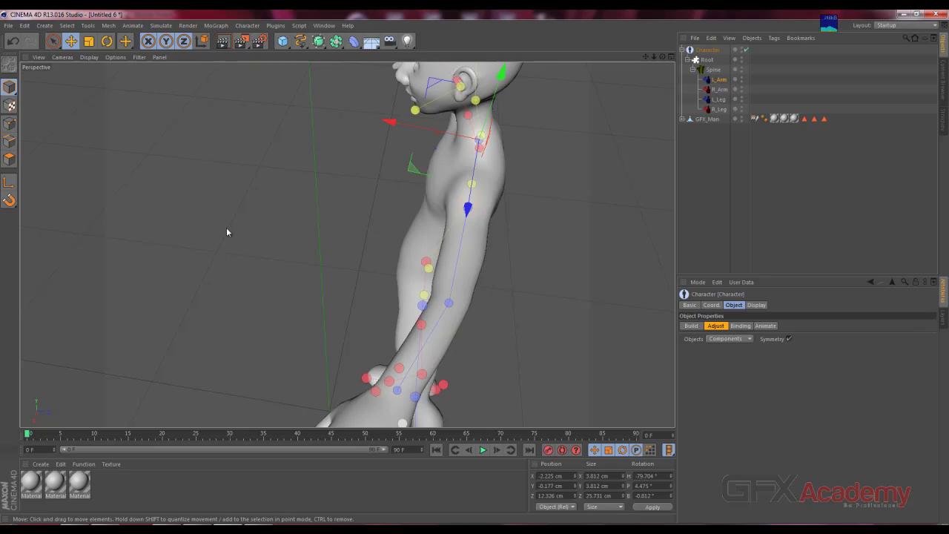
# Step: Move the L_Arm collar joint inward and down into the left shoulder
pyautogui.moveTo(196, 285)
pyautogui.keyDown('alt'); pyautogui.mouseDown()
pyautogui.moveTo(218, 286)
pyautogui.moveTo(164, 282)
pyautogui.moveTo(462, 202)
pyautogui.moveTo(398, 191)
pyautogui.moveTo(426, 188)
pyautogui.mouseUp(); pyautogui.keyUp('alt')
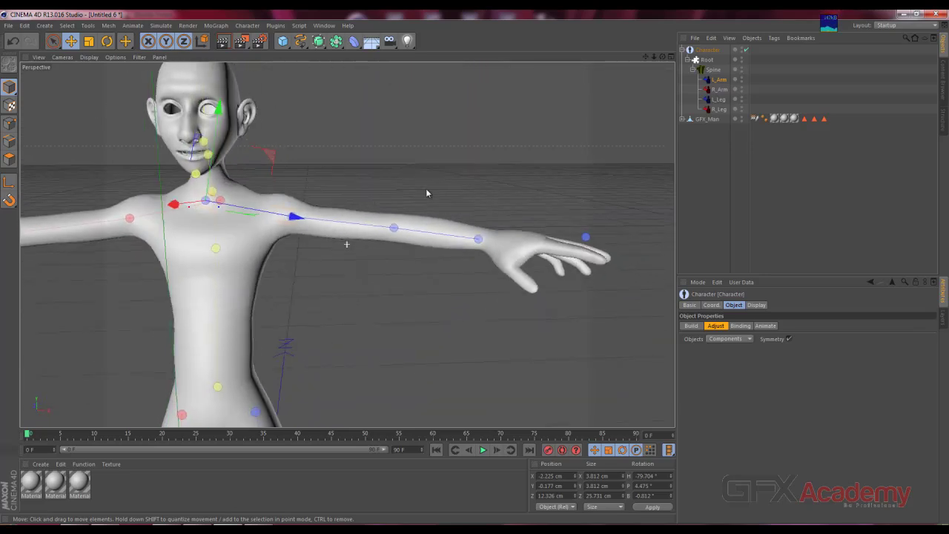
pyautogui.click(237, 210)
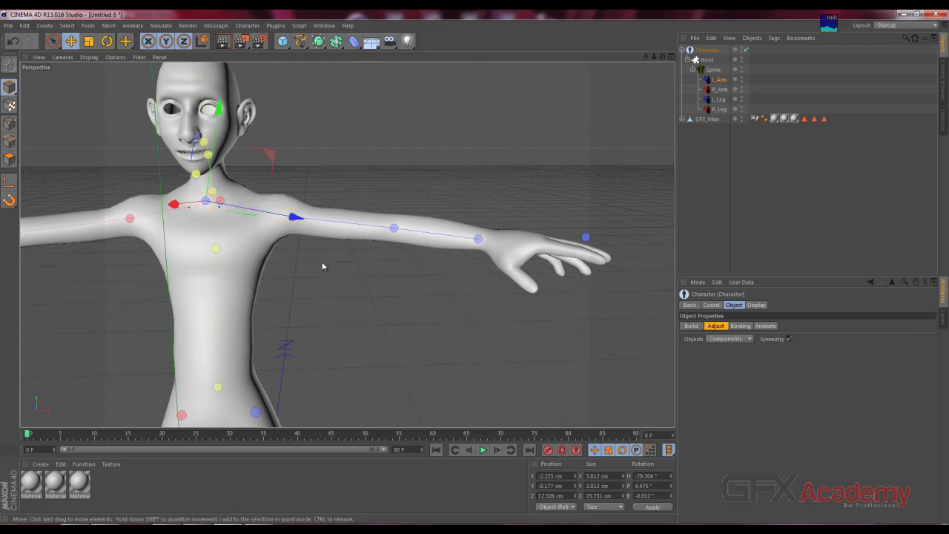
pyautogui.moveTo(322, 261)
pyautogui.keyDown('alt'); pyautogui.mouseDown()
pyautogui.moveTo(299, 311)
pyautogui.moveTo(345, 244)
pyautogui.mouseUp(); pyautogui.keyUp('alt')
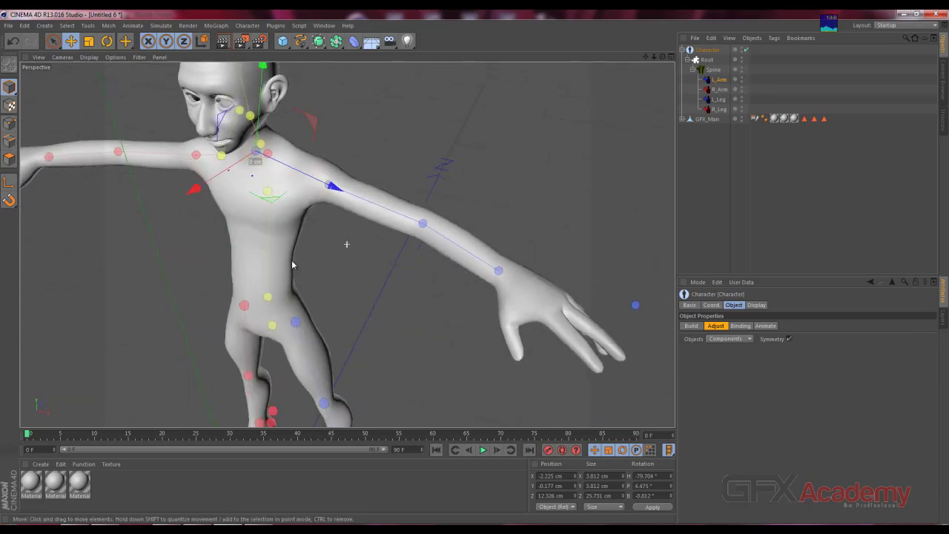
pyautogui.moveTo(302, 176); pyautogui.dragTo(340, 189)
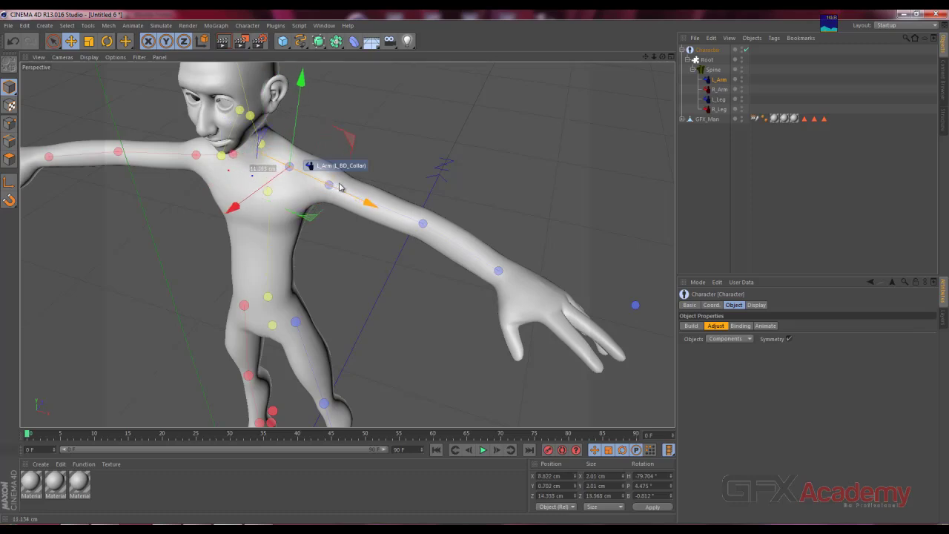
pyautogui.moveTo(299, 284)
pyautogui.keyDown('alt'); pyautogui.mouseDown()
pyautogui.moveTo(333, 212)
pyautogui.moveTo(365, 197)
pyautogui.moveTo(347, 198)
pyautogui.moveTo(371, 201)
pyautogui.mouseUp(); pyautogui.keyUp('alt')
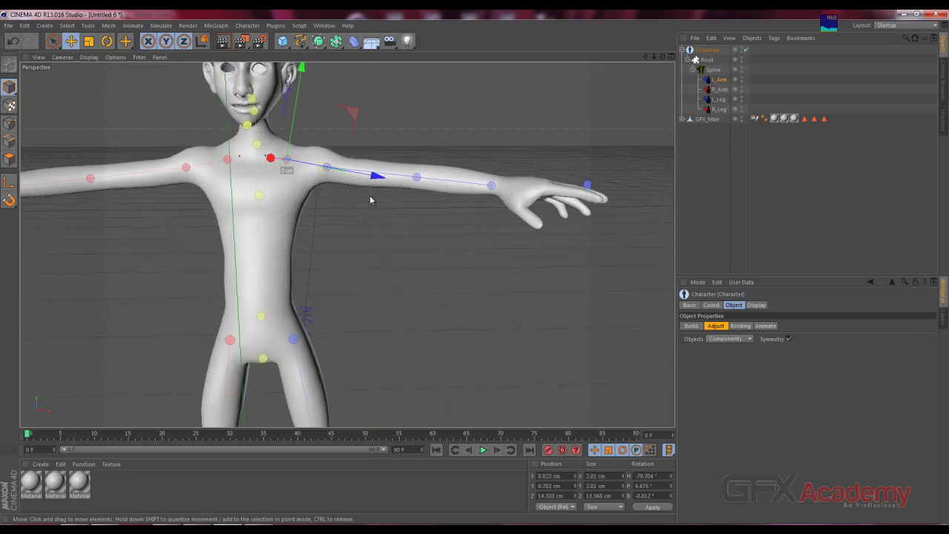
pyautogui.scroll(3, 318, 156)
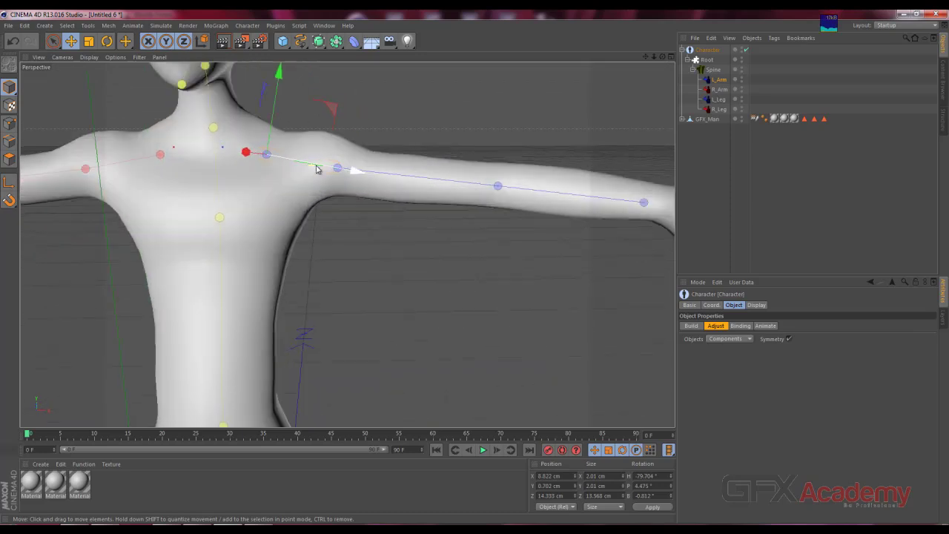
pyautogui.scroll(3, 311, 166)
pyautogui.scroll(-3, 329, 241)
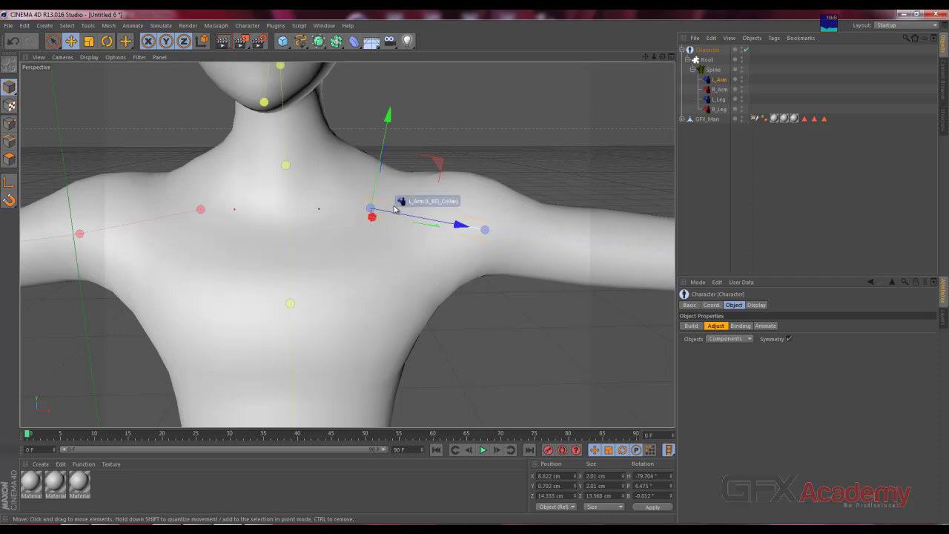
pyautogui.moveTo(439, 221); pyautogui.dragTo(406, 217)
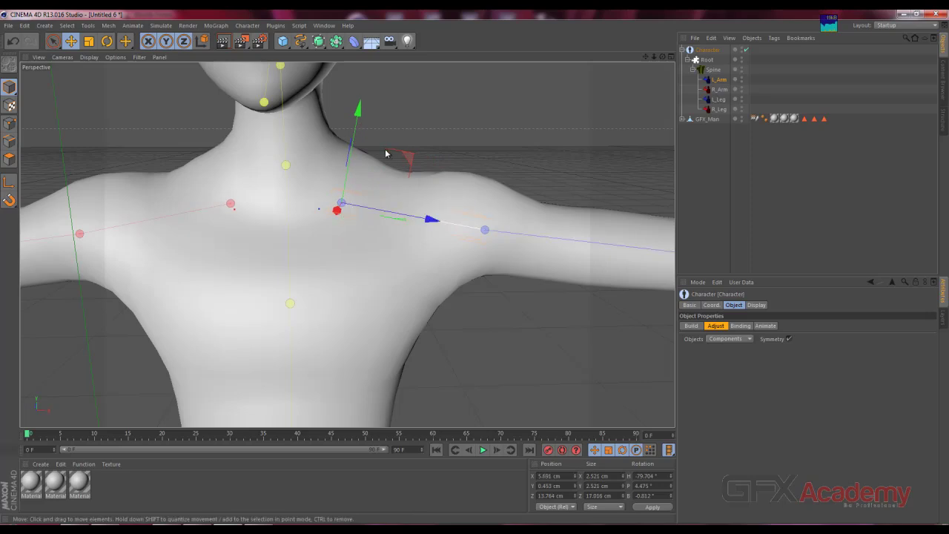
pyautogui.moveTo(410, 156)
pyautogui.mouseDown()
pyautogui.moveTo(398, 224)
pyautogui.moveTo(403, 152)
pyautogui.moveTo(379, 168)
pyautogui.mouseUp()
# Step: Select the left IK shoulder joint inside the upper arm and zoom in on it from above
pyautogui.moveTo(371, 201)
pyautogui.keyDown('alt'); pyautogui.mouseDown()
pyautogui.moveTo(423, 253)
pyautogui.moveTo(304, 221)
pyautogui.moveTo(267, 282)
pyautogui.moveTo(184, 339)
pyautogui.moveTo(81, 338)
pyautogui.moveTo(388, 235)
pyautogui.moveTo(352, 229)
pyautogui.moveTo(319, 317)
pyautogui.mouseUp(); pyautogui.keyUp('alt')
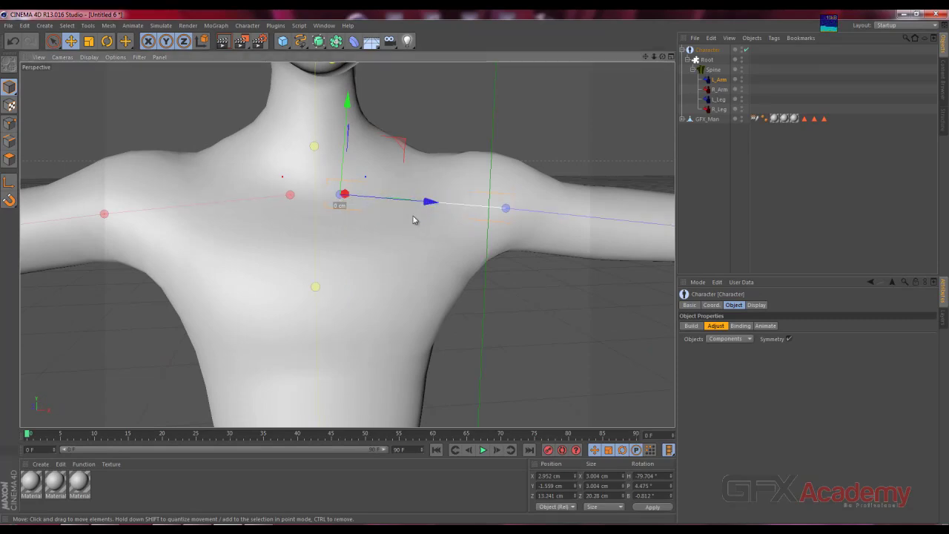
pyautogui.moveTo(418, 220)
pyautogui.keyDown('alt'); pyautogui.mouseDown()
pyautogui.moveTo(97, 260)
pyautogui.moveTo(145, 258)
pyautogui.moveTo(163, 276)
pyautogui.moveTo(163, 318)
pyautogui.moveTo(278, 284)
pyautogui.moveTo(353, 303)
pyautogui.moveTo(358, 293)
pyautogui.mouseUp(); pyautogui.keyUp('alt')
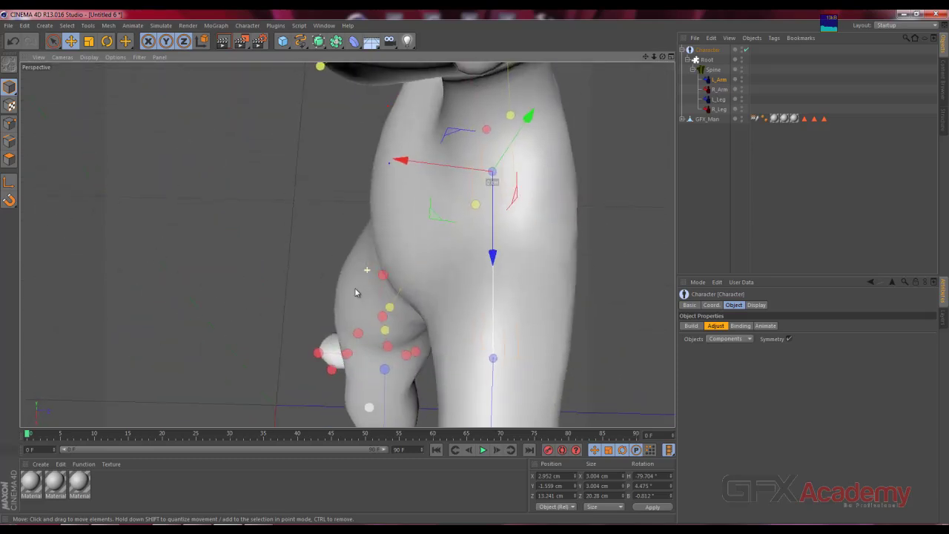
pyautogui.click(497, 362)
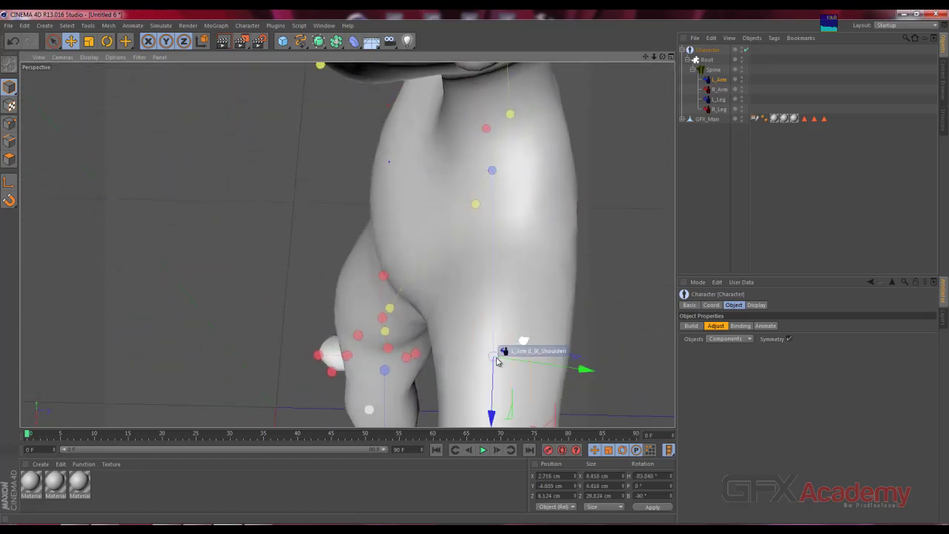
pyautogui.moveTo(566, 303)
pyautogui.keyDown('alt'); pyautogui.mouseDown()
pyautogui.moveTo(448, 289)
pyautogui.moveTo(394, 318)
pyautogui.moveTo(407, 328)
pyautogui.moveTo(403, 313)
pyautogui.mouseUp(); pyautogui.keyUp('alt')
pyautogui.press('F4')
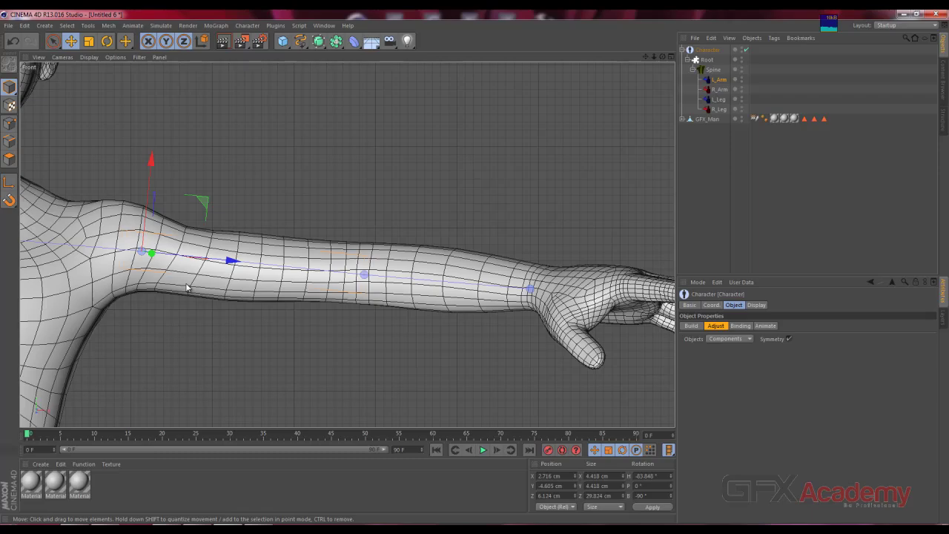
pyautogui.press('F2')
pyautogui.scroll(1, 289, 262)
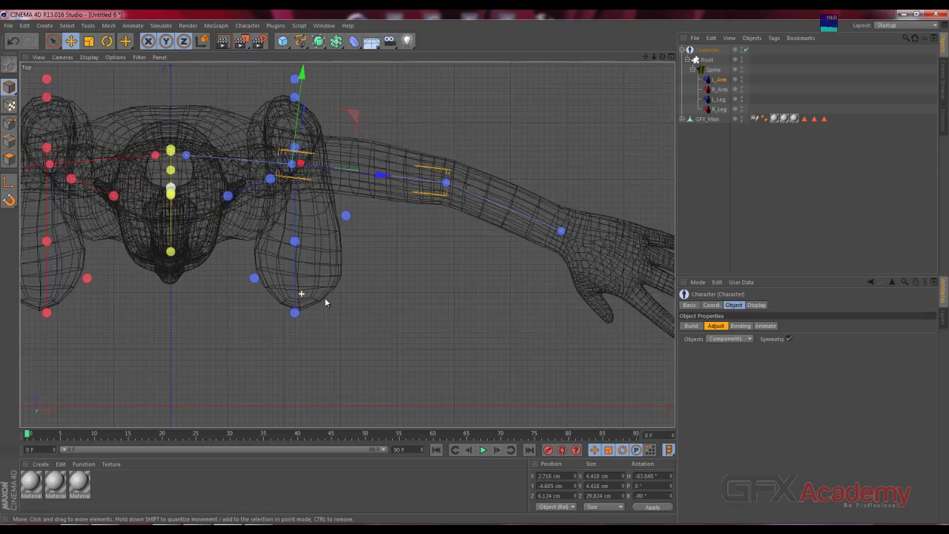
pyautogui.scroll(3, 299, 294)
pyautogui.scroll(3, 275, 227)
pyautogui.scroll(3, 341, 220)
# Step: Nudge the shoulder joint in the Top view to fit the mesh
pyautogui.scroll(3, 278, 215)
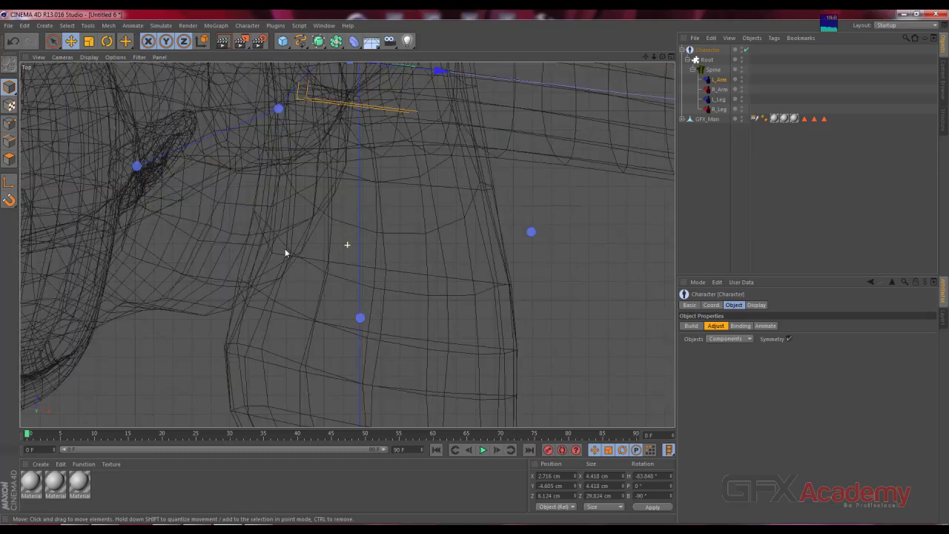
pyautogui.scroll(3, 312, 301)
pyautogui.scroll(3, 343, 353)
pyautogui.keyDown('alt'); pyautogui.moveTo(517, 216); pyautogui.dragTo(415, 346, button='middle'); pyautogui.keyUp('alt')
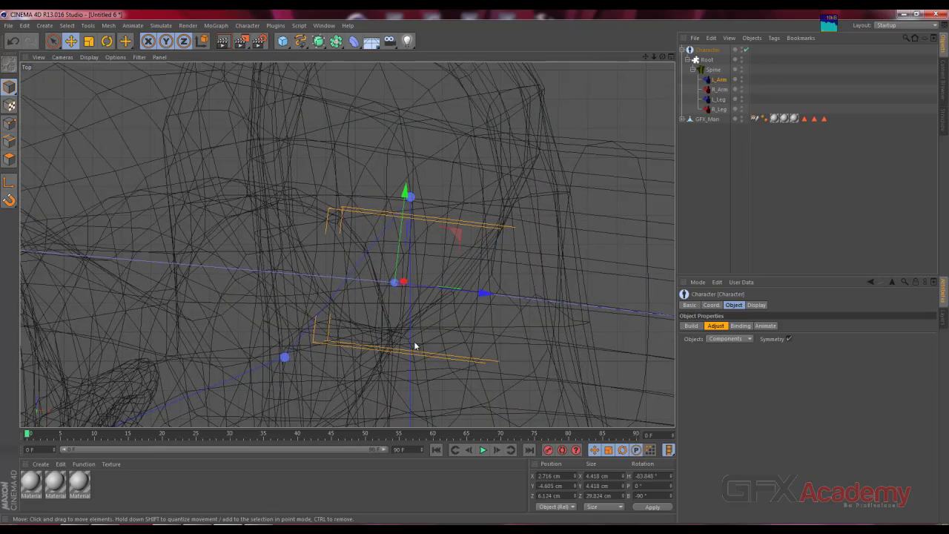
pyautogui.keyDown('alt'); pyautogui.moveTo(496, 162); pyautogui.dragTo(543, 320, button='right'); pyautogui.keyUp('alt')
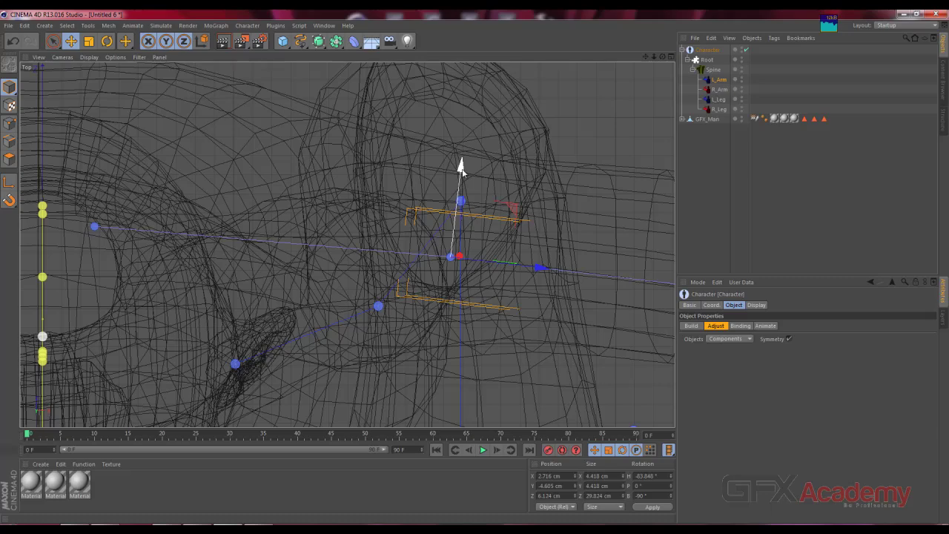
pyautogui.moveTo(460, 166); pyautogui.dragTo(460, 164)
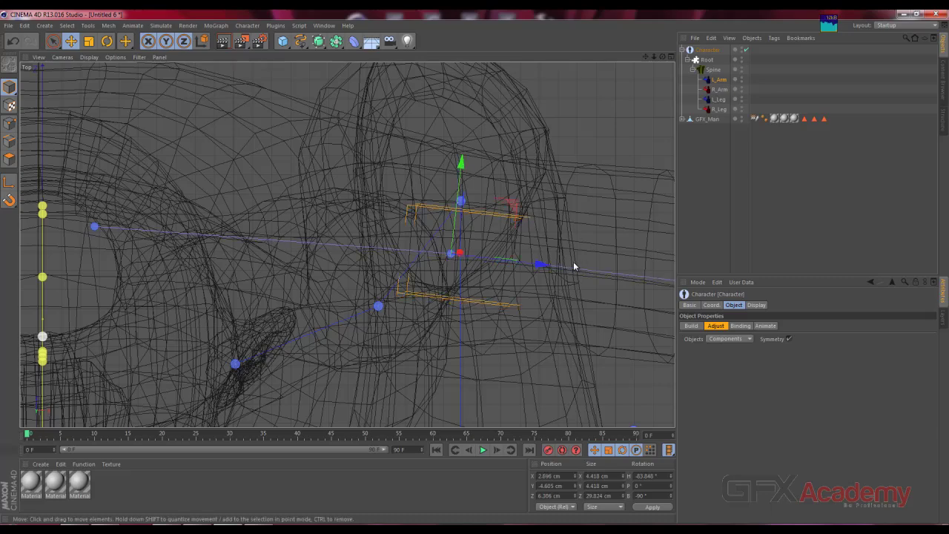
# Step: Centre the next two joints down the arm inside the arm mesh
pyautogui.moveTo(573, 261)
pyautogui.keyDown('alt'); pyautogui.mouseDown(button='middle')
pyautogui.moveTo(427, 277)
pyautogui.moveTo(251, 245)
pyautogui.mouseUp(button='middle'); pyautogui.keyUp('alt')
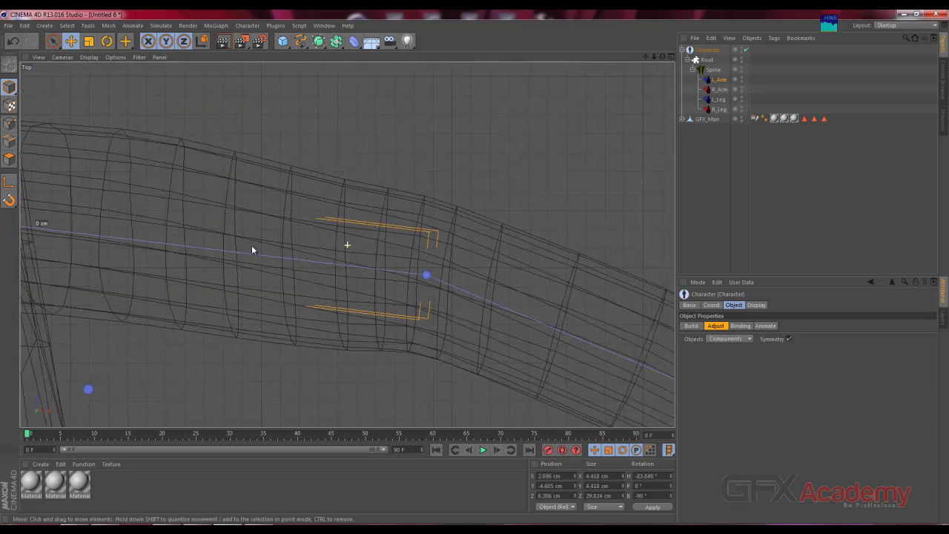
pyautogui.click(420, 278)
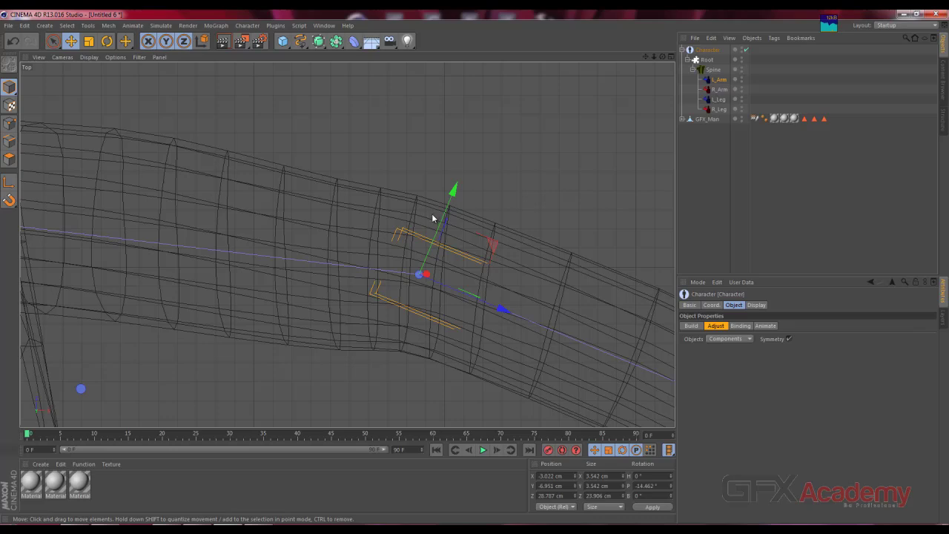
pyautogui.moveTo(493, 245); pyautogui.dragTo(494, 237)
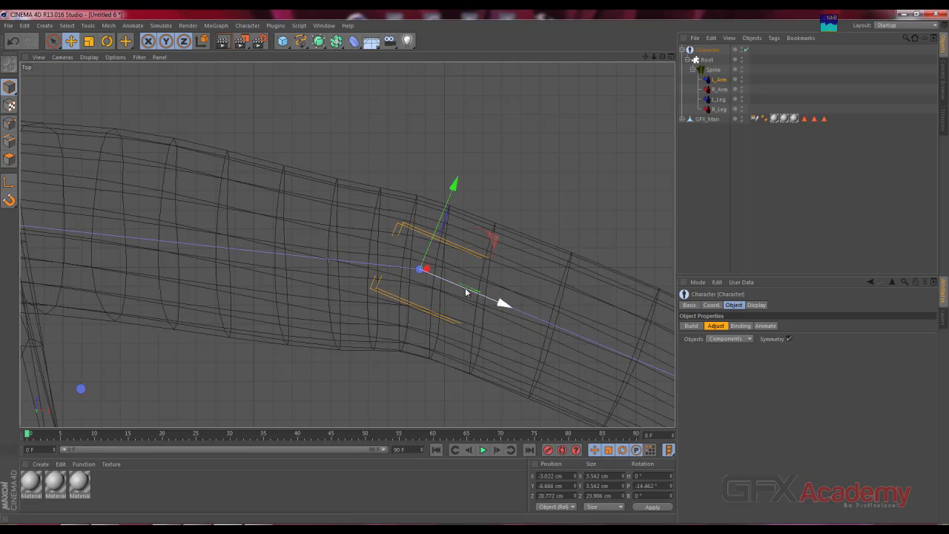
pyautogui.moveTo(461, 285); pyautogui.dragTo(456, 282)
pyautogui.keyDown('alt'); pyautogui.moveTo(529, 319); pyautogui.dragTo(280, 231, button='middle'); pyautogui.keyUp('alt')
pyautogui.keyDown('alt'); pyautogui.moveTo(494, 345); pyautogui.dragTo(459, 319, button='middle'); pyautogui.keyUp('alt')
pyautogui.click(450, 308)
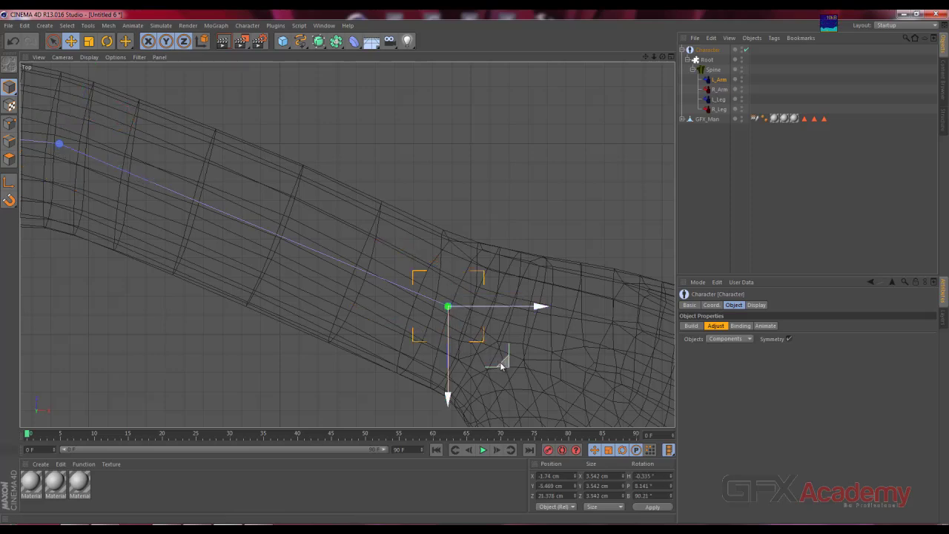
pyautogui.moveTo(500, 362); pyautogui.dragTo(517, 379)
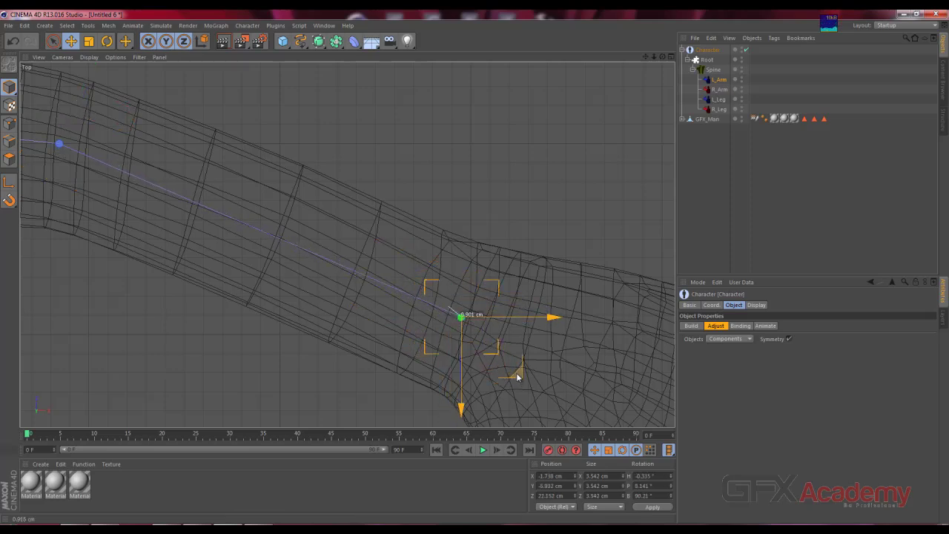
# Step: Frame the shoulder and arm, then bring up the components-or-controllers adjust choice
pyautogui.scroll(2, 218, 284)
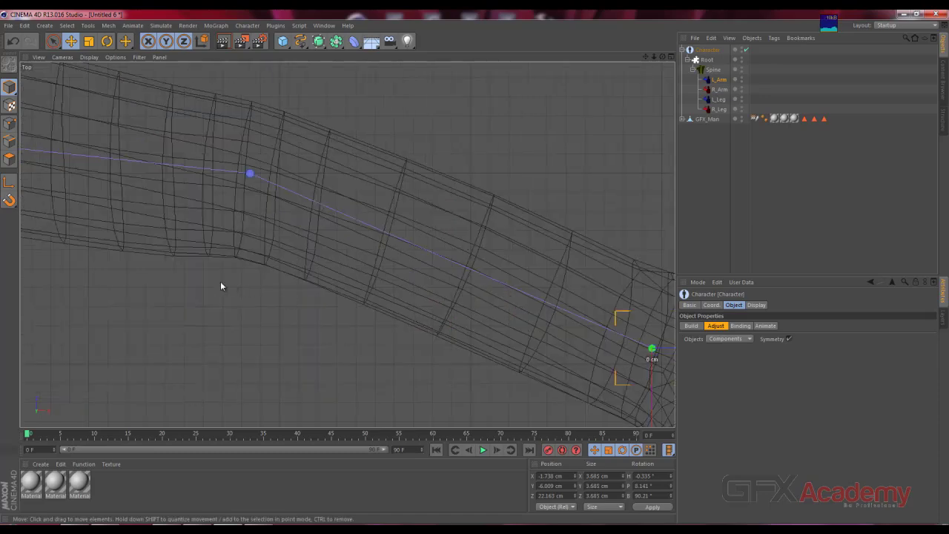
pyautogui.scroll(2, 220, 281)
pyautogui.scroll(3, 169, 278)
pyautogui.press('F4')
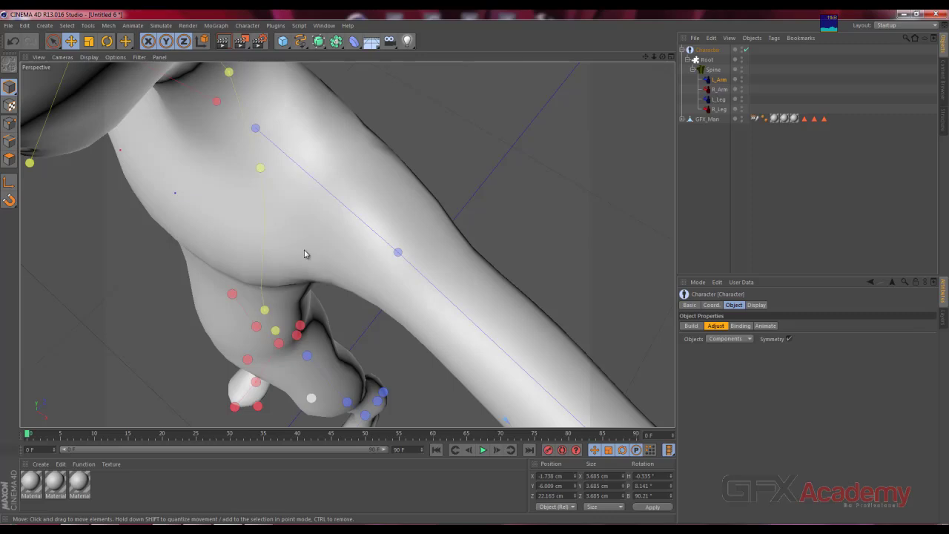
pyautogui.moveTo(304, 254)
pyautogui.keyDown('alt'); pyautogui.mouseDown()
pyautogui.moveTo(203, 212)
pyautogui.moveTo(393, 136)
pyautogui.moveTo(299, 222)
pyautogui.moveTo(170, 222)
pyautogui.moveTo(178, 212)
pyautogui.mouseUp(); pyautogui.keyUp('alt')
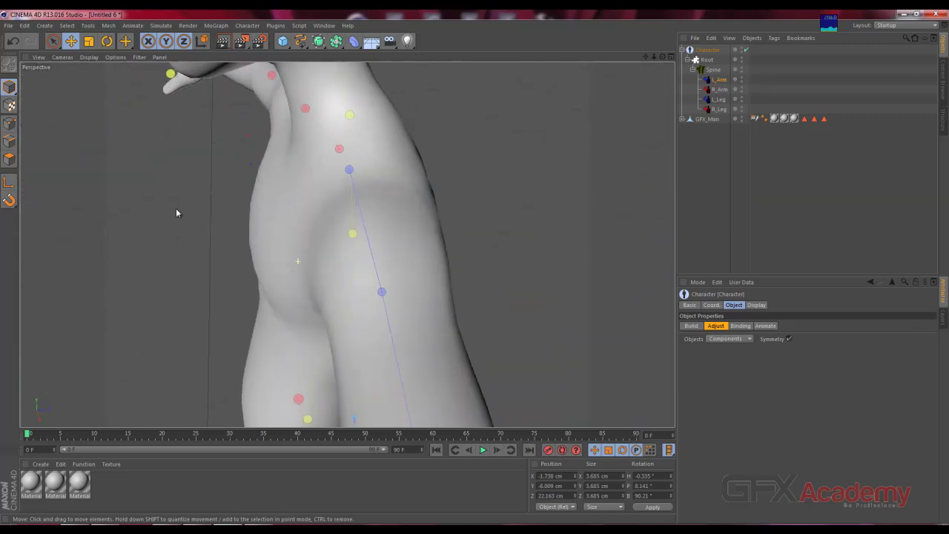
pyautogui.click(716, 340)
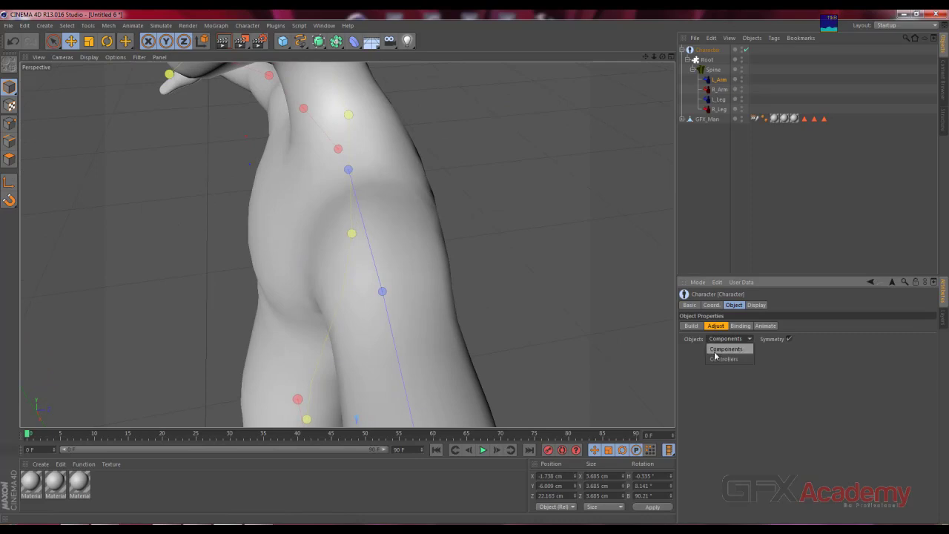
# Step: Show the rig's controllers in the Adjust tab and bring the legs into a low side view
pyautogui.click(721, 359)
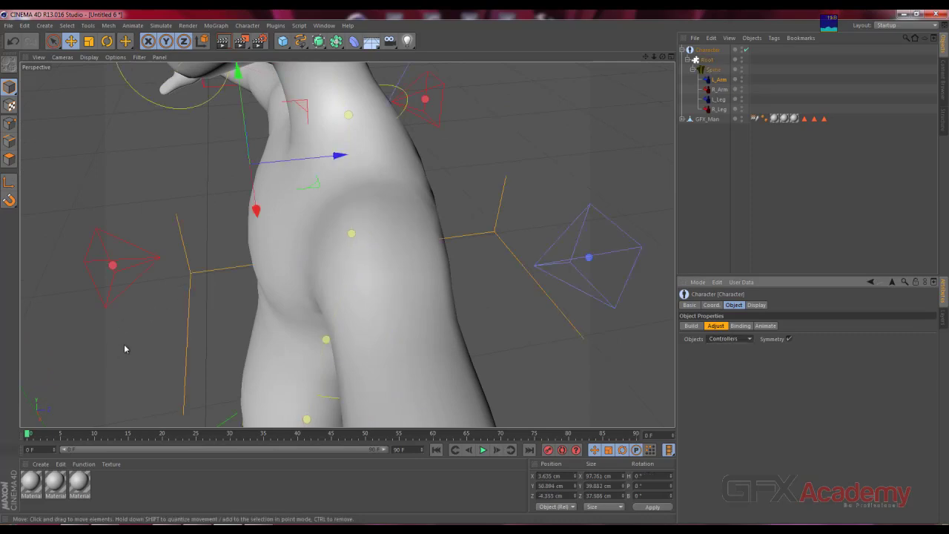
pyautogui.moveTo(124, 344)
pyautogui.keyDown('alt'); pyautogui.mouseDown()
pyautogui.moveTo(199, 297)
pyautogui.moveTo(334, 338)
pyautogui.moveTo(321, 251)
pyautogui.moveTo(272, 272)
pyautogui.moveTo(282, 239)
pyautogui.moveTo(273, 153)
pyautogui.mouseUp(); pyautogui.keyUp('alt')
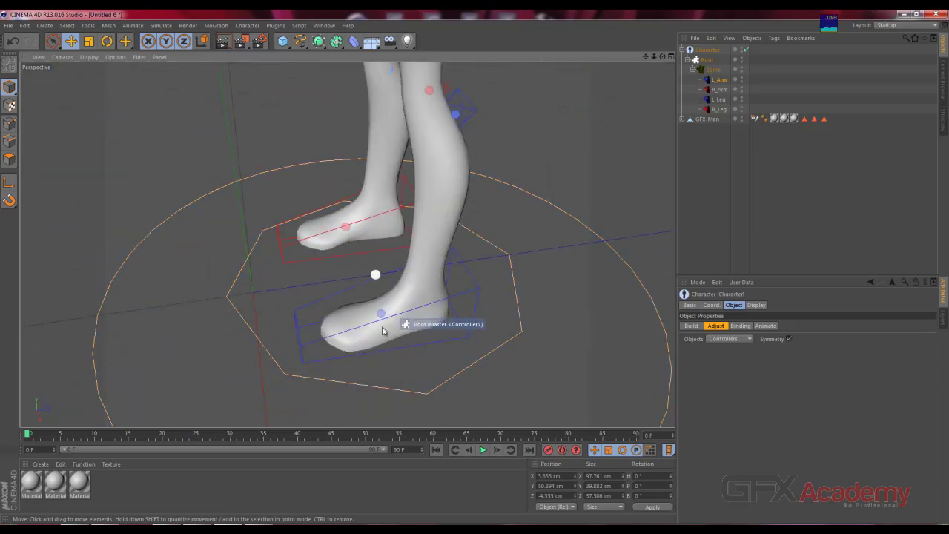
pyautogui.moveTo(382, 331)
pyautogui.keyDown('alt'); pyautogui.mouseDown()
pyautogui.moveTo(257, 244)
pyautogui.moveTo(329, 248)
pyautogui.moveTo(319, 263)
pyautogui.moveTo(243, 265)
pyautogui.moveTo(227, 290)
pyautogui.moveTo(381, 286)
pyautogui.moveTo(320, 261)
pyautogui.mouseUp(); pyautogui.keyUp('alt')
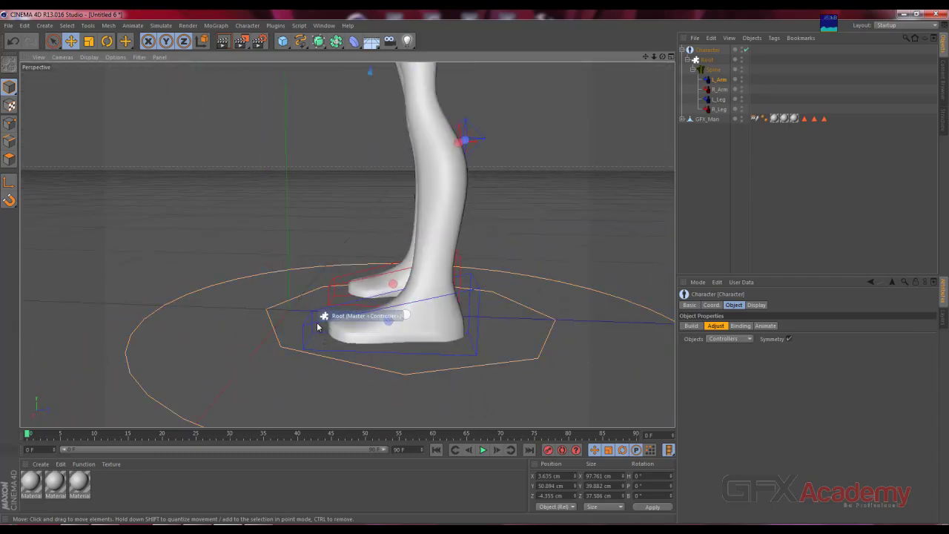
# Step: Shrink the Root controller around the feet to about 90% and select the knee controller
pyautogui.click(382, 327)
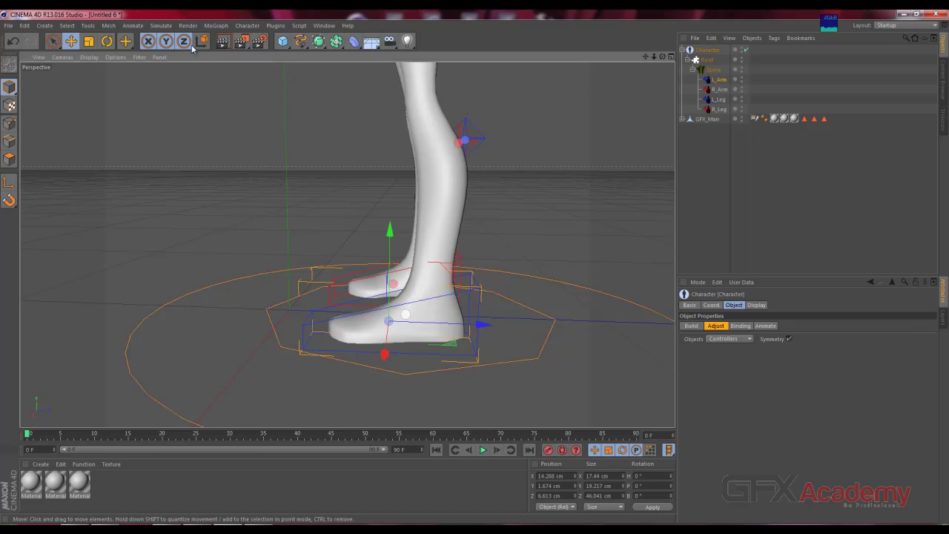
pyautogui.click(90, 42)
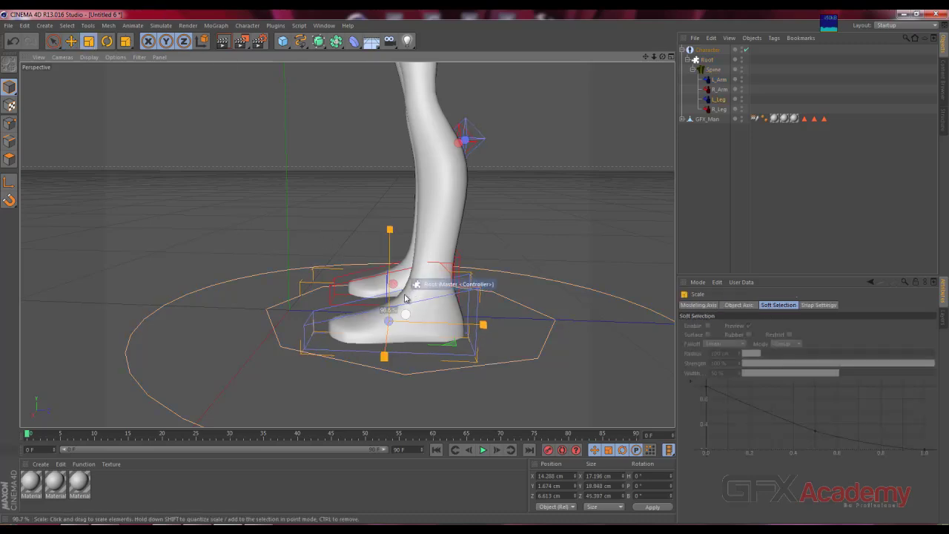
pyautogui.moveTo(395, 300)
pyautogui.mouseDown()
pyautogui.moveTo(372, 309)
pyautogui.moveTo(211, 261)
pyautogui.moveTo(602, 266)
pyautogui.moveTo(483, 268)
pyautogui.moveTo(622, 284)
pyautogui.moveTo(252, 72)
pyautogui.moveTo(348, 164)
pyautogui.mouseUp()
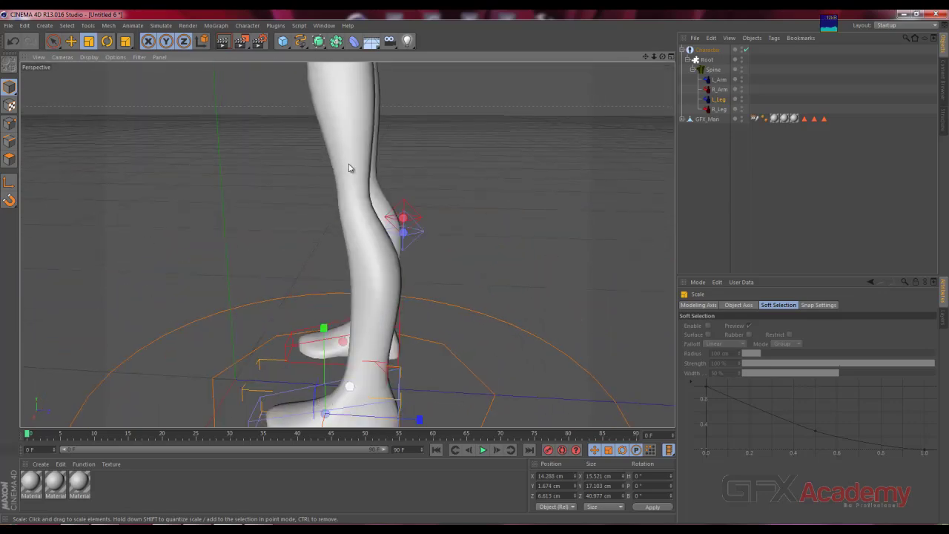
pyautogui.click(420, 229)
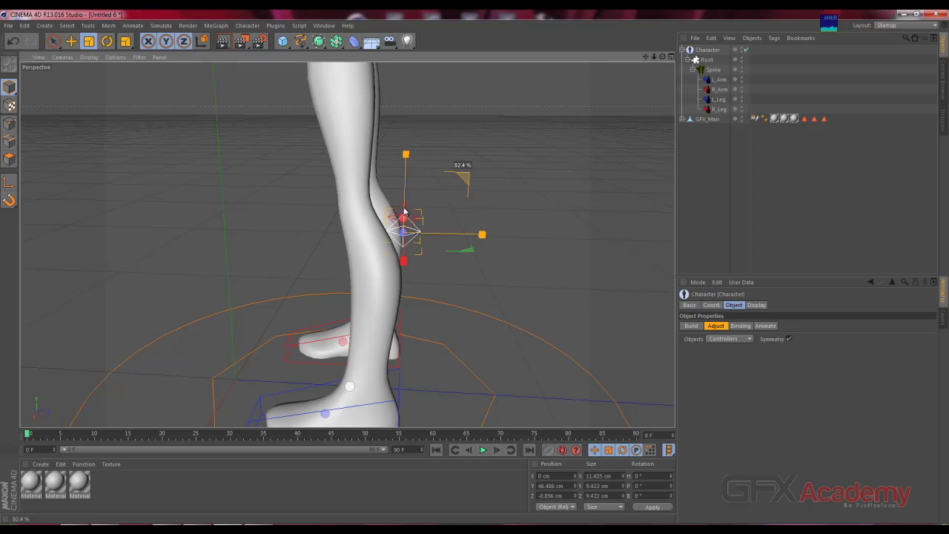
pyautogui.moveTo(350, 231)
pyautogui.keyDown('alt'); pyautogui.mouseDown()
pyautogui.moveTo(290, 199)
pyautogui.moveTo(247, 325)
pyautogui.moveTo(358, 279)
pyautogui.moveTo(388, 333)
pyautogui.moveTo(364, 334)
pyautogui.moveTo(289, 285)
pyautogui.moveTo(501, 274)
pyautogui.moveTo(383, 262)
pyautogui.moveTo(423, 292)
pyautogui.moveTo(472, 281)
pyautogui.mouseUp(); pyautogui.keyUp('alt')
# Step: Shrink the leg IK controller beside the hip to about half size and narrow its width
pyautogui.click(617, 177)
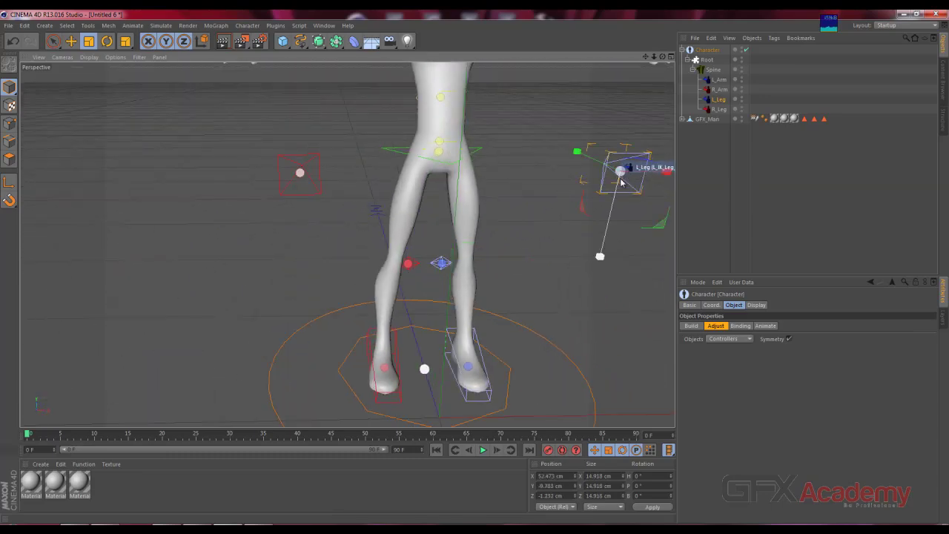
pyautogui.moveTo(597, 212)
pyautogui.keyDown('alt'); pyautogui.mouseDown()
pyautogui.moveTo(523, 197)
pyautogui.moveTo(379, 215)
pyautogui.moveTo(282, 208)
pyautogui.moveTo(270, 190)
pyautogui.mouseUp(); pyautogui.keyUp('alt')
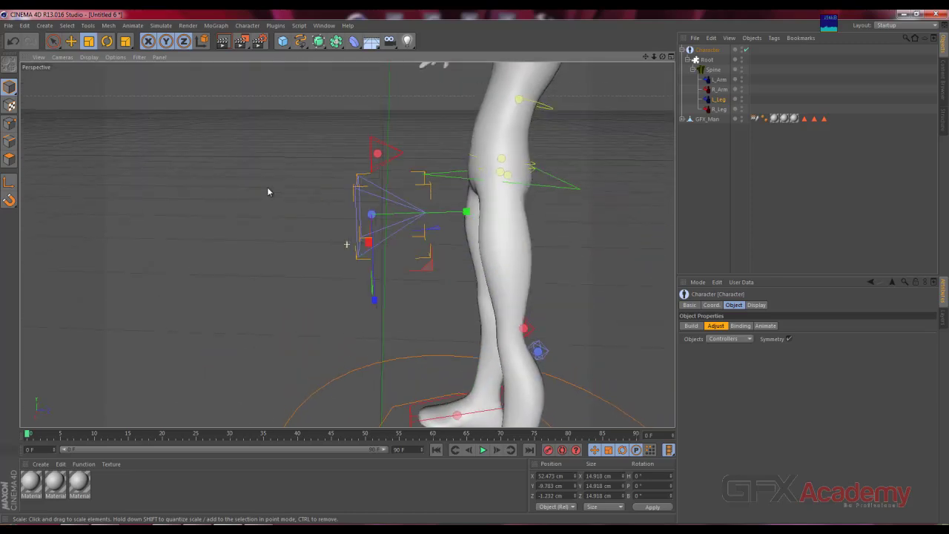
pyautogui.click(426, 269)
pyautogui.moveTo(202, 81); pyautogui.dragTo(268, 364)
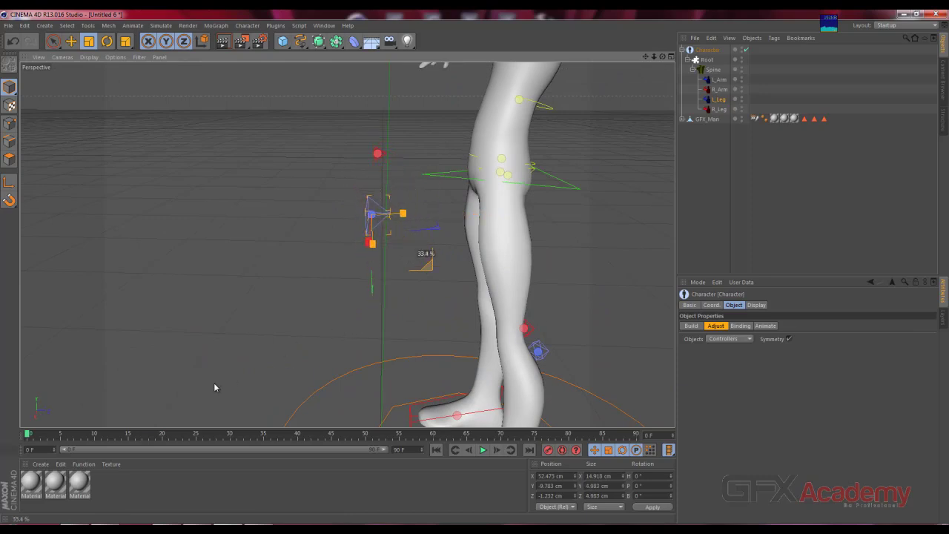
pyautogui.moveTo(212, 385)
pyautogui.keyDown('alt'); pyautogui.mouseDown()
pyautogui.moveTo(252, 288)
pyautogui.moveTo(433, 295)
pyautogui.moveTo(458, 281)
pyautogui.moveTo(419, 284)
pyautogui.mouseUp(); pyautogui.keyUp('alt')
pyautogui.moveTo(642, 181); pyautogui.dragTo(615, 177)
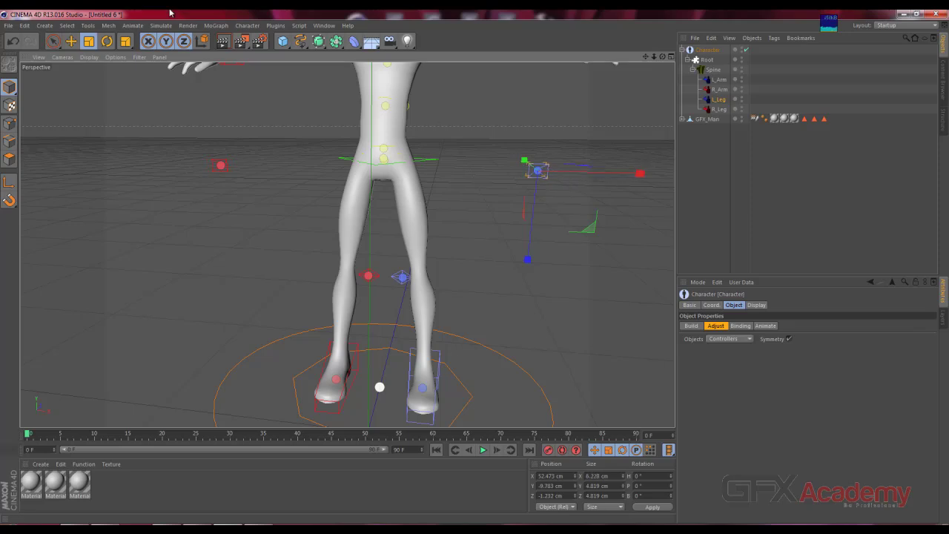
# Step: Move the leg controller in line with the leg and push the knee pole controller forward
pyautogui.click(74, 43)
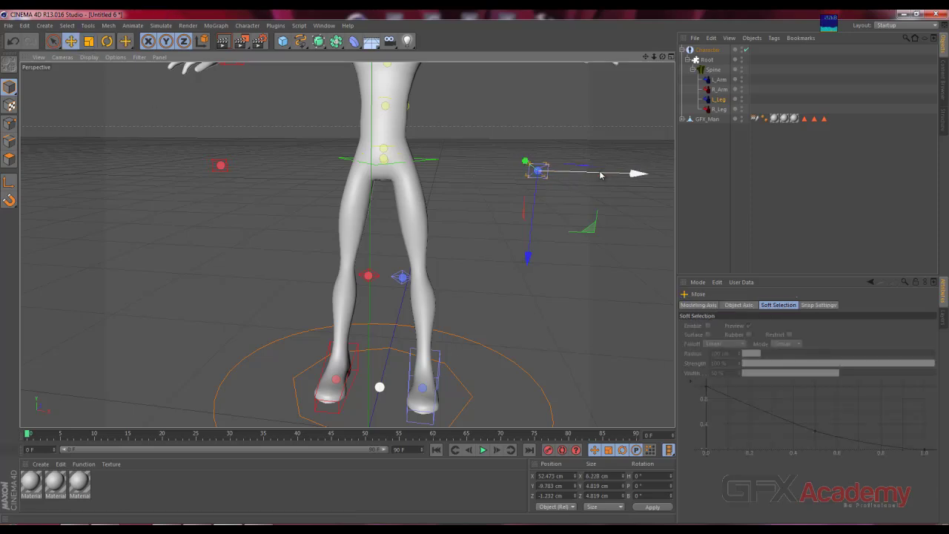
pyautogui.moveTo(603, 176)
pyautogui.mouseDown()
pyautogui.moveTo(532, 178)
pyautogui.moveTo(568, 263)
pyautogui.moveTo(652, 281)
pyautogui.mouseUp()
pyautogui.moveTo(555, 166); pyautogui.dragTo(502, 172)
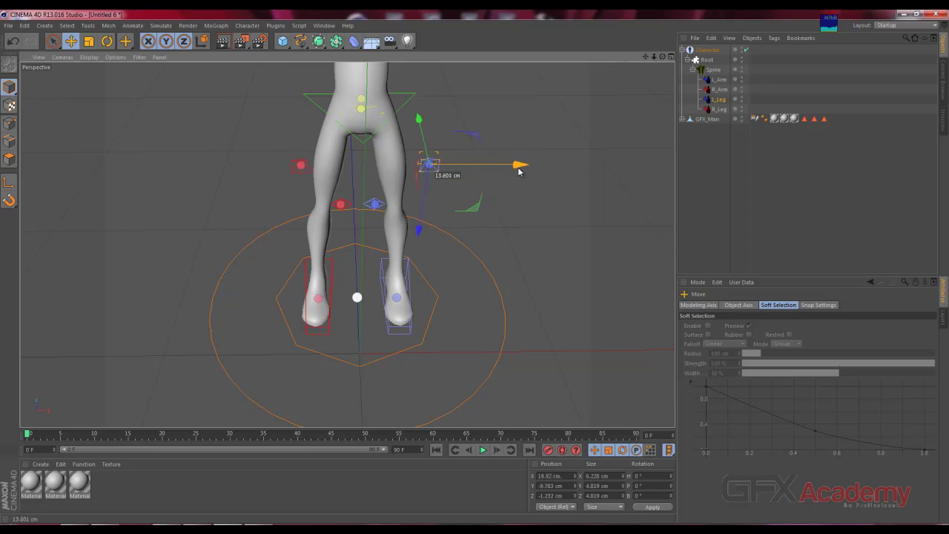
pyautogui.keyDown('alt'); pyautogui.moveTo(570, 210); pyautogui.dragTo(333, 152); pyautogui.keyUp('alt')
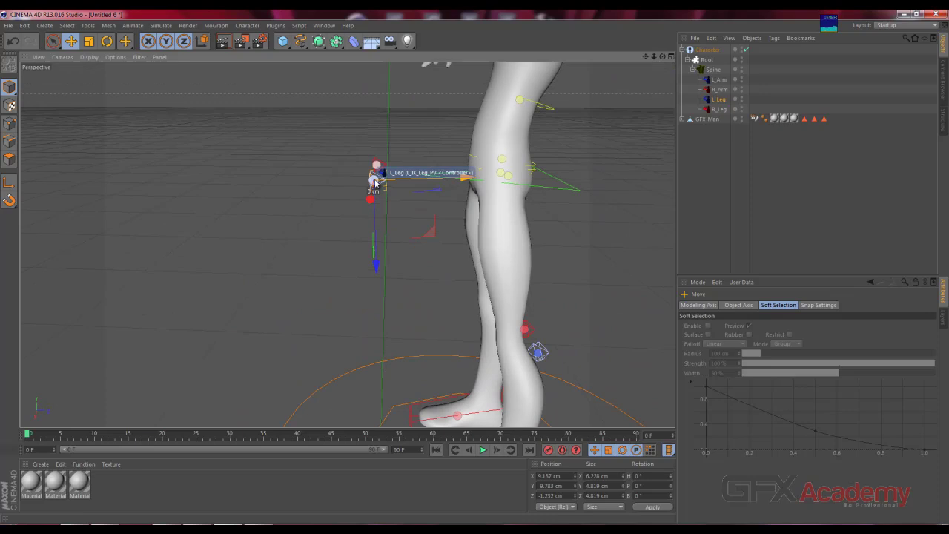
pyautogui.moveTo(376, 265); pyautogui.dragTo(377, 278)
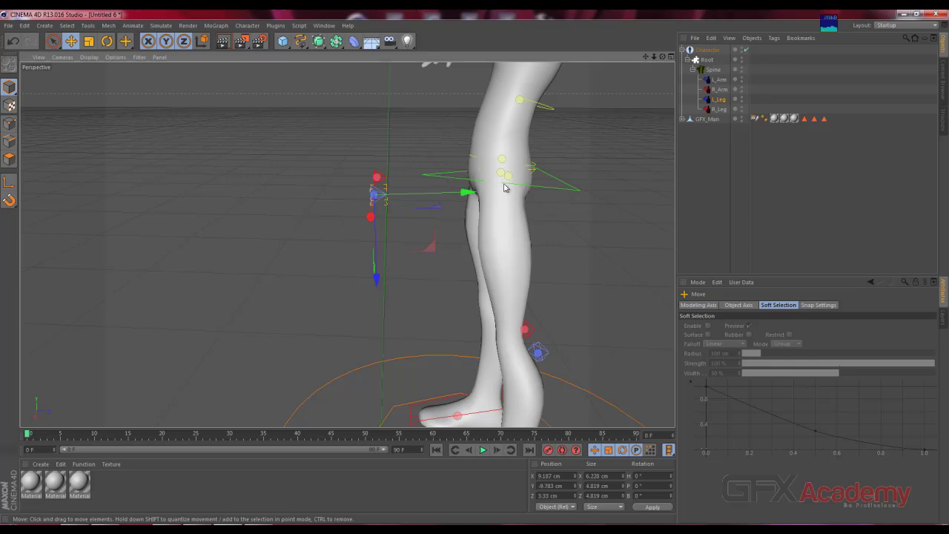
pyautogui.keyDown('alt'); pyautogui.moveTo(536, 200); pyautogui.dragTo(482, 151); pyautogui.keyUp('alt')
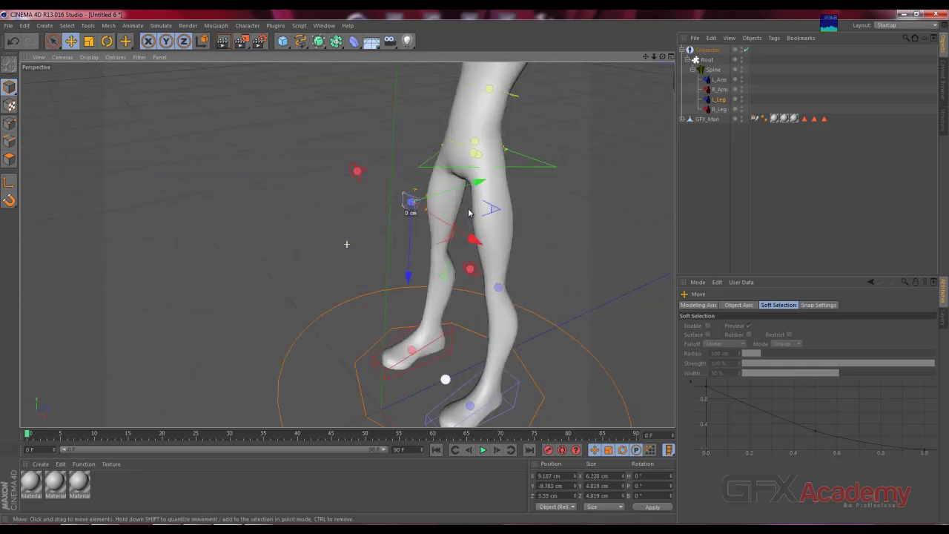
pyautogui.moveTo(439, 90)
pyautogui.keyDown('alt'); pyautogui.mouseDown()
pyautogui.moveTo(343, 210)
pyautogui.moveTo(507, 149)
pyautogui.mouseUp(); pyautogui.keyUp('alt')
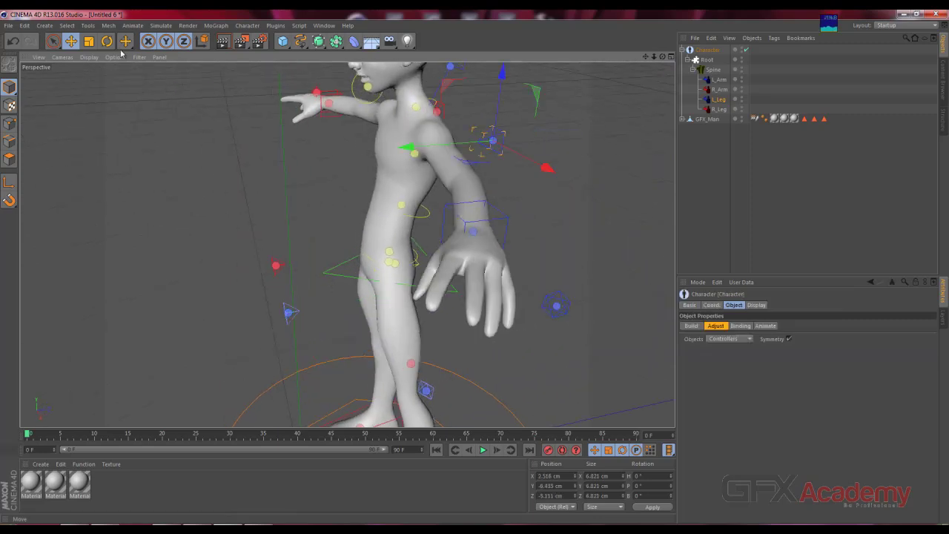
# Step: Select the left hand controller and widen it slightly along X and Y
pyautogui.click(88, 41)
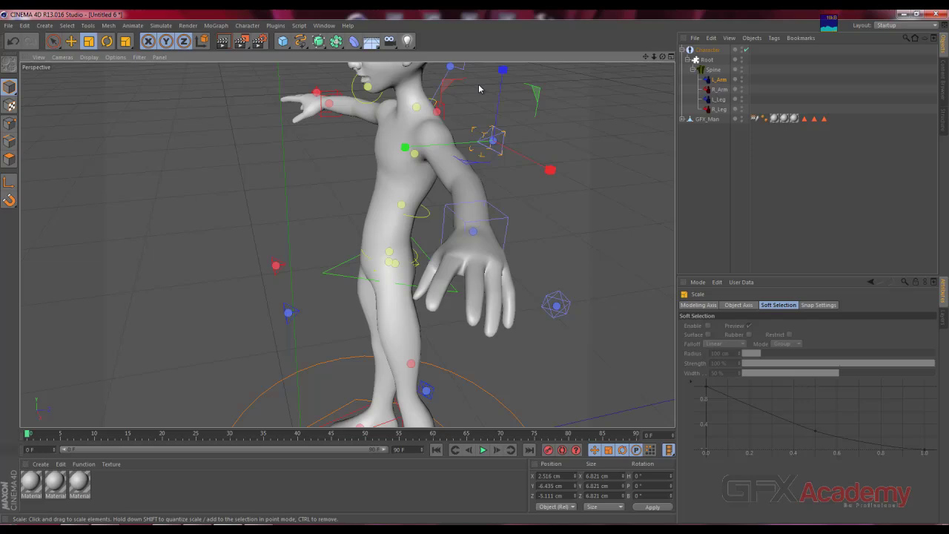
pyautogui.click(492, 141)
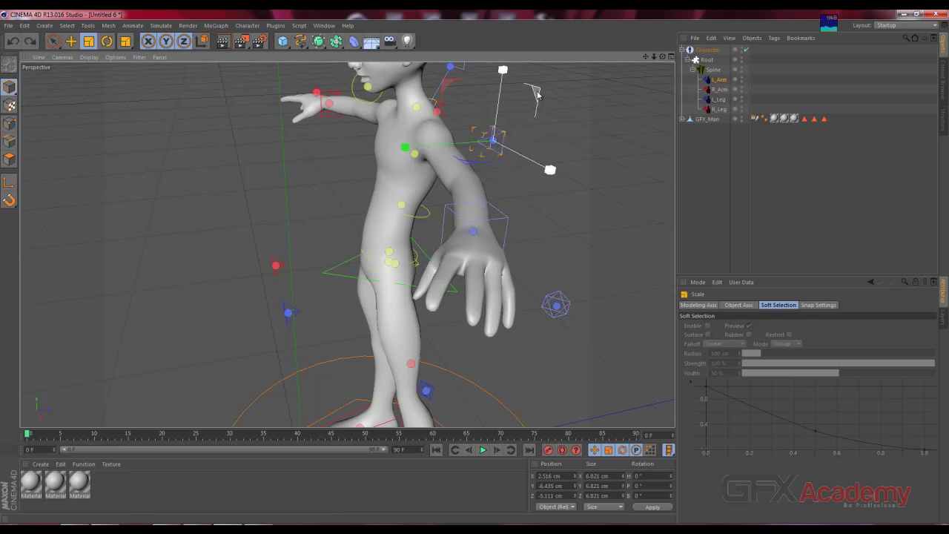
pyautogui.moveTo(461, 206)
pyautogui.keyDown('alt'); pyautogui.mouseDown()
pyautogui.moveTo(346, 191)
pyautogui.moveTo(570, 211)
pyautogui.moveTo(603, 222)
pyautogui.mouseUp(); pyautogui.keyUp('alt')
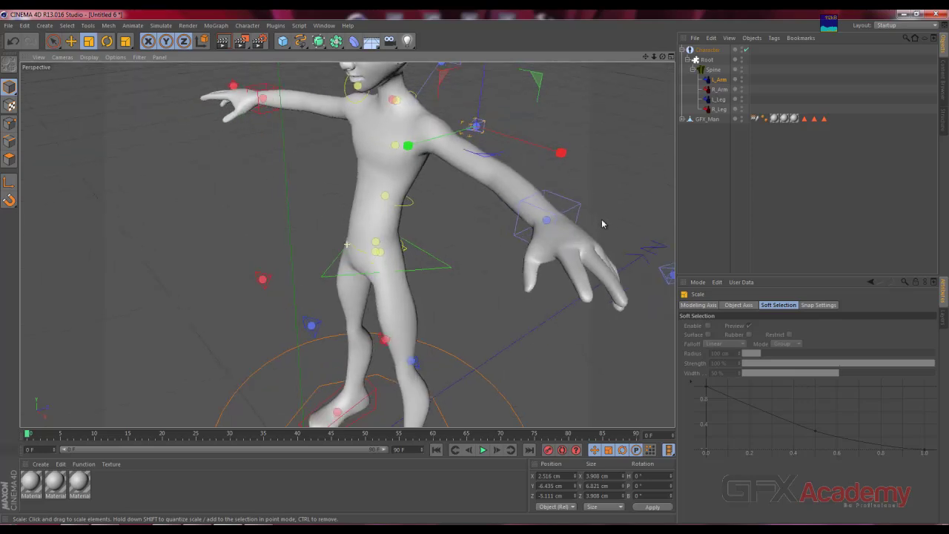
pyautogui.click(562, 223)
pyautogui.keyDown('alt'); pyautogui.moveTo(495, 252); pyautogui.dragTo(500, 229); pyautogui.keyUp('alt')
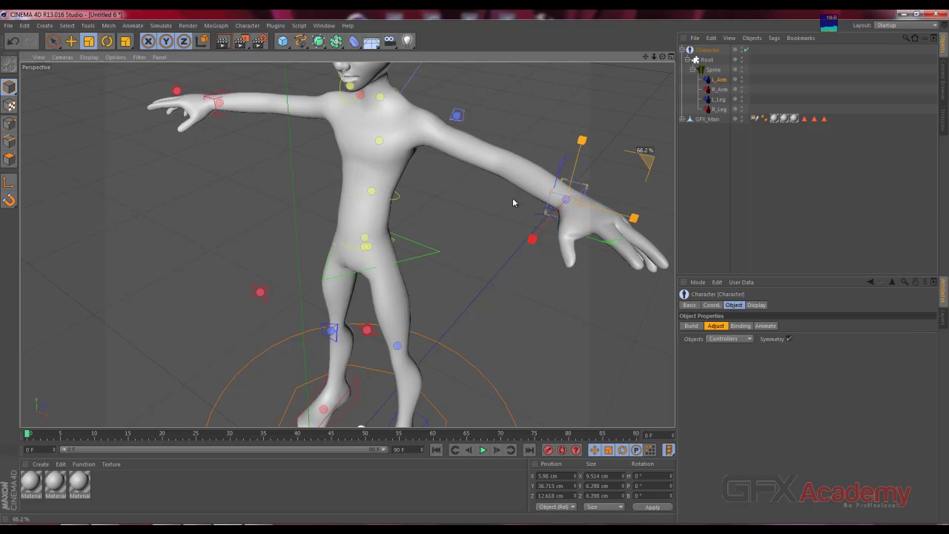
pyautogui.keyDown('alt'); pyautogui.moveTo(597, 205); pyautogui.dragTo(420, 191); pyautogui.keyUp('alt')
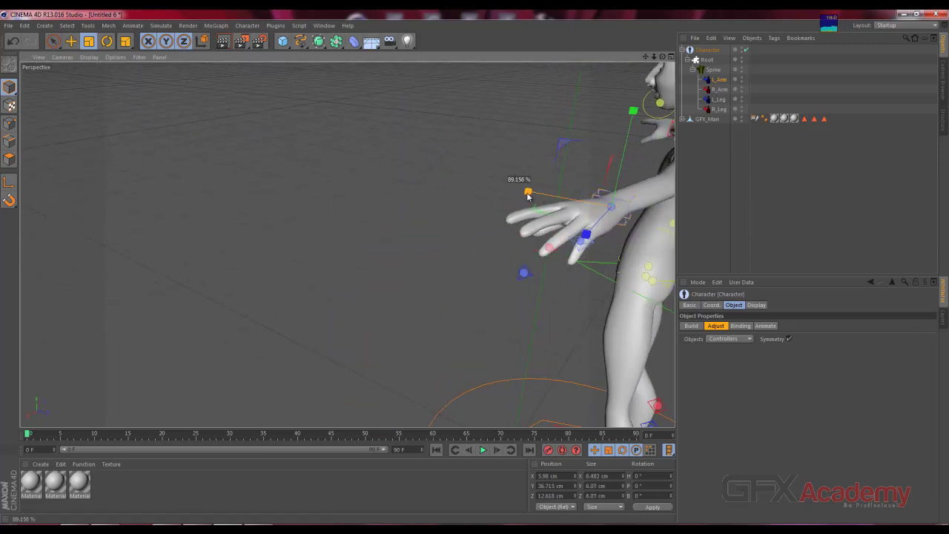
pyautogui.moveTo(528, 196); pyautogui.dragTo(519, 192)
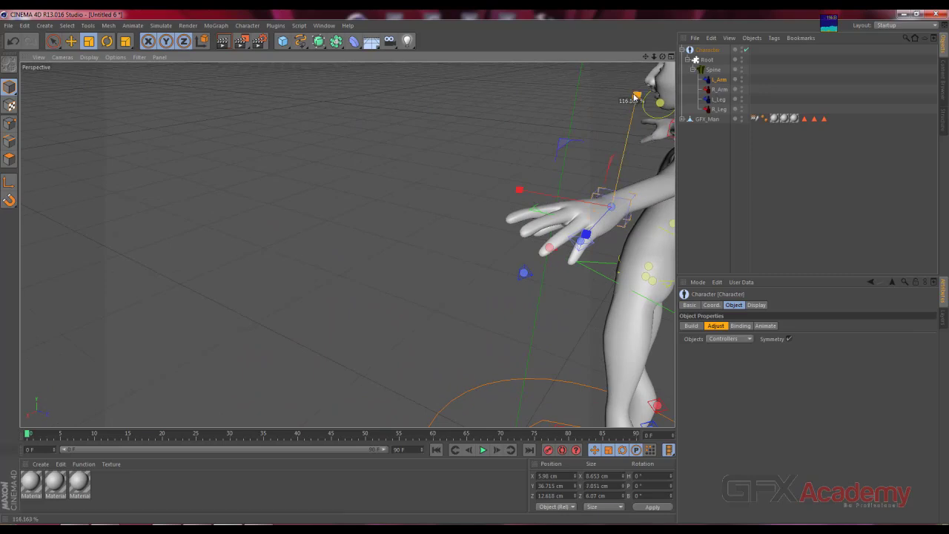
pyautogui.moveTo(634, 96); pyautogui.dragTo(634, 97)
# Step: Scale the left wrist controller up to about 120 percent around the wrist
pyautogui.moveTo(459, 156)
pyautogui.keyDown('alt'); pyautogui.mouseDown()
pyautogui.moveTo(566, 160)
pyautogui.moveTo(519, 163)
pyautogui.mouseUp(); pyautogui.keyUp('alt')
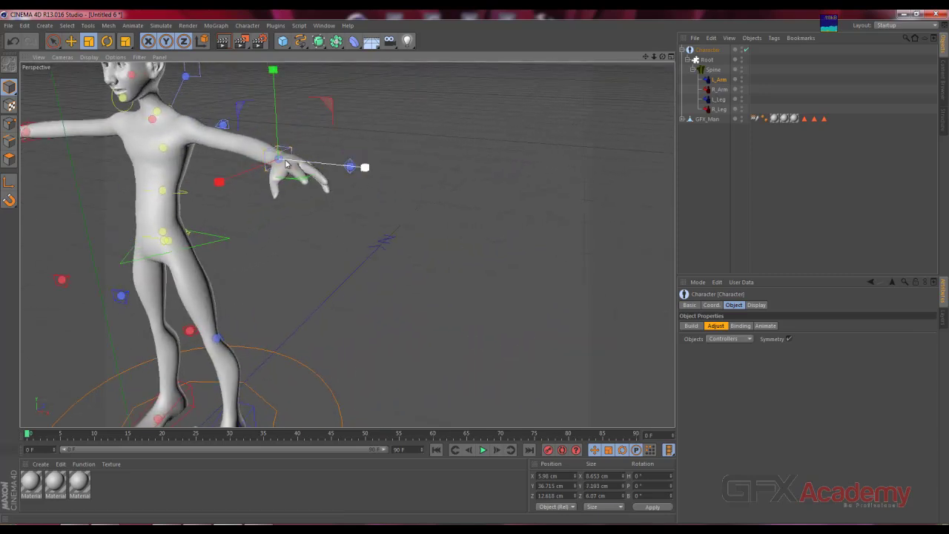
pyautogui.keyDown('alt'); pyautogui.moveTo(285, 164); pyautogui.dragTo(519, 192); pyautogui.keyUp('alt')
pyautogui.moveTo(519, 192)
pyautogui.keyDown('alt'); pyautogui.mouseDown(button='right')
pyautogui.moveTo(590, 206)
pyautogui.moveTo(624, 225)
pyautogui.mouseUp(button='right'); pyautogui.keyUp('alt')
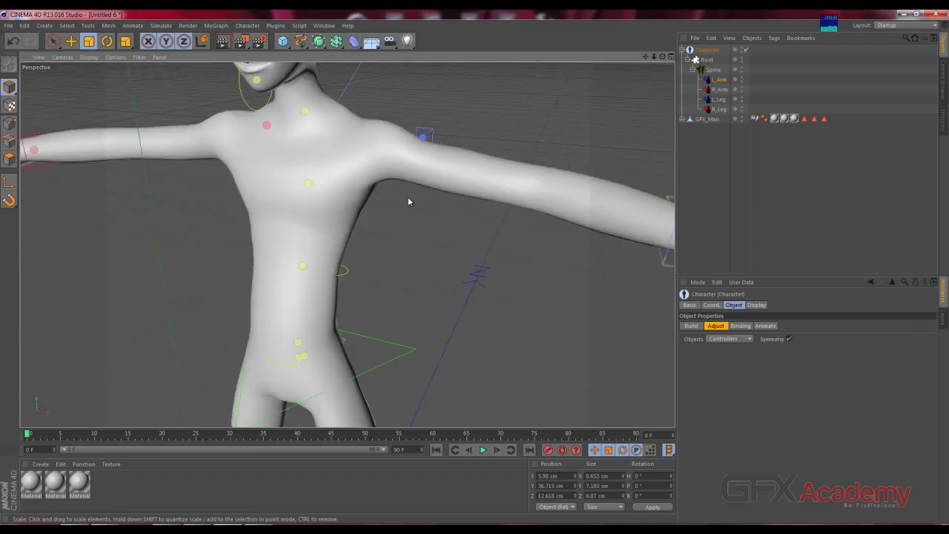
pyautogui.keyDown('alt'); pyautogui.moveTo(408, 200); pyautogui.dragTo(525, 200); pyautogui.keyUp('alt')
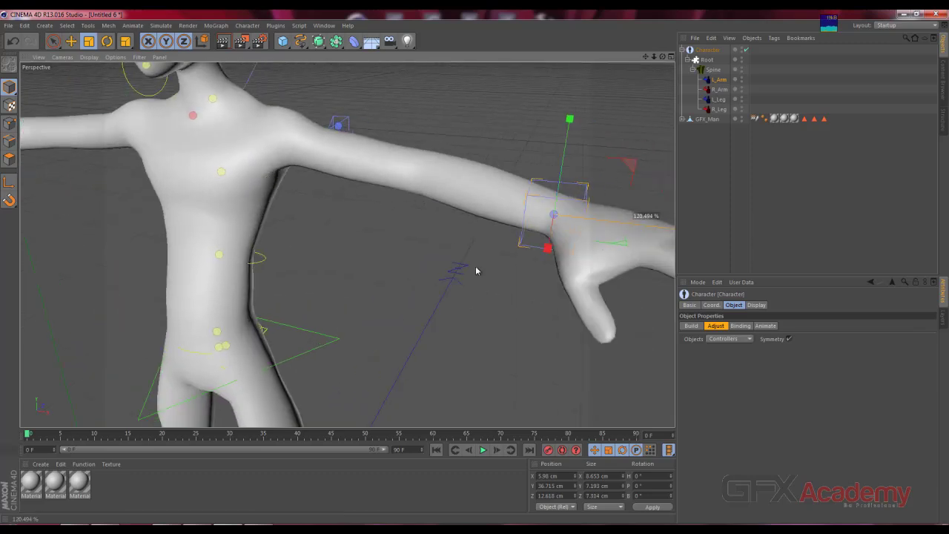
pyautogui.moveTo(476, 271)
pyautogui.mouseDown()
pyautogui.moveTo(429, 250)
pyautogui.moveTo(148, 250)
pyautogui.mouseUp()
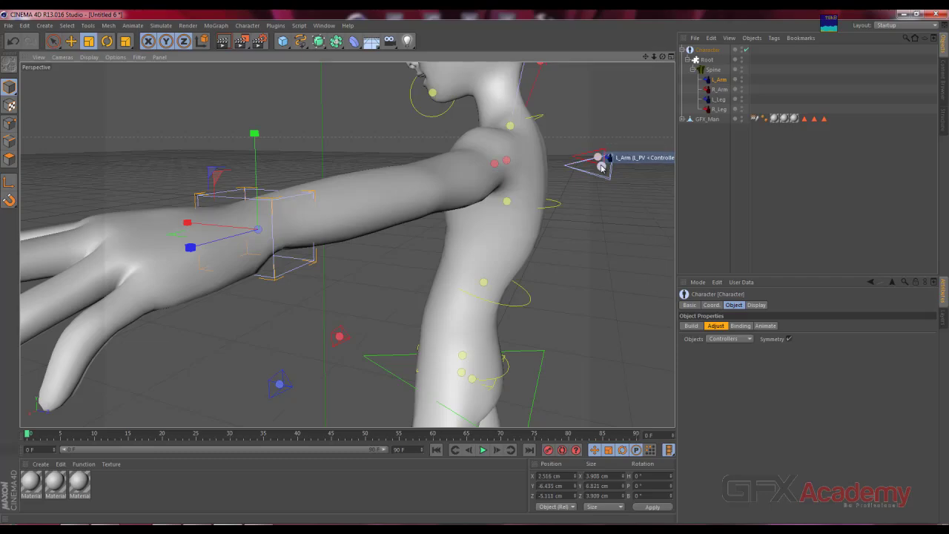
pyautogui.moveTo(599, 190)
pyautogui.keyDown('alt'); pyautogui.mouseDown()
pyautogui.moveTo(345, 244)
pyautogui.moveTo(385, 210)
pyautogui.moveTo(646, 239)
pyautogui.mouseUp(); pyautogui.keyUp('alt')
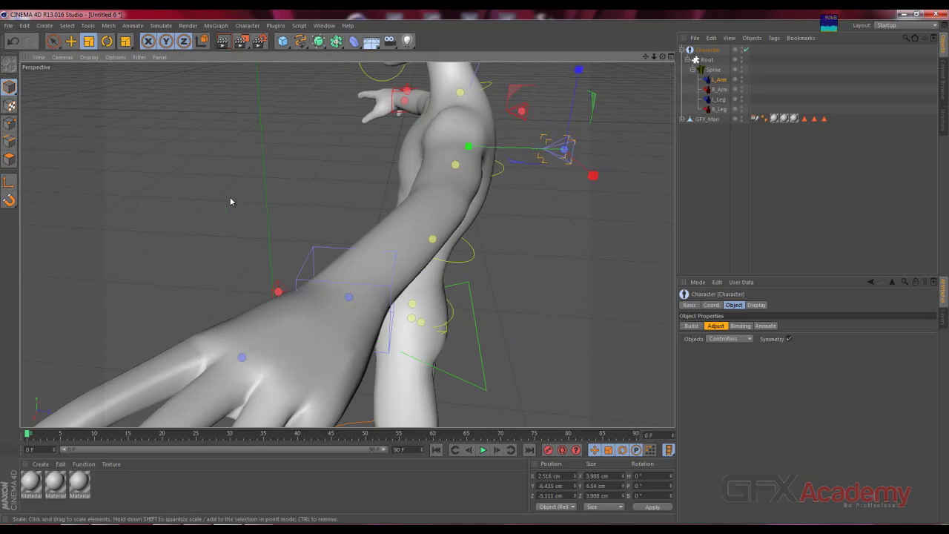
pyautogui.moveTo(231, 201)
pyautogui.keyDown('alt'); pyautogui.mouseDown()
pyautogui.moveTo(327, 192)
pyautogui.moveTo(271, 282)
pyautogui.moveTo(291, 271)
pyautogui.moveTo(391, 280)
pyautogui.mouseUp(); pyautogui.keyUp('alt')
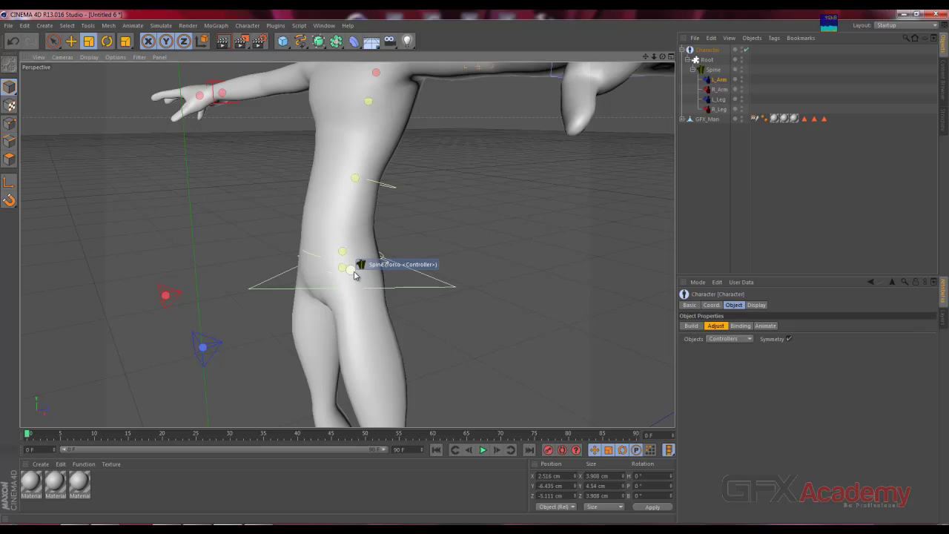
# Step: Enlarge the Spine torso controller to about 118% in width and along its Y axis
pyautogui.click(353, 275)
pyautogui.keyDown('alt'); pyautogui.moveTo(193, 265); pyautogui.dragTo(314, 262); pyautogui.keyUp('alt')
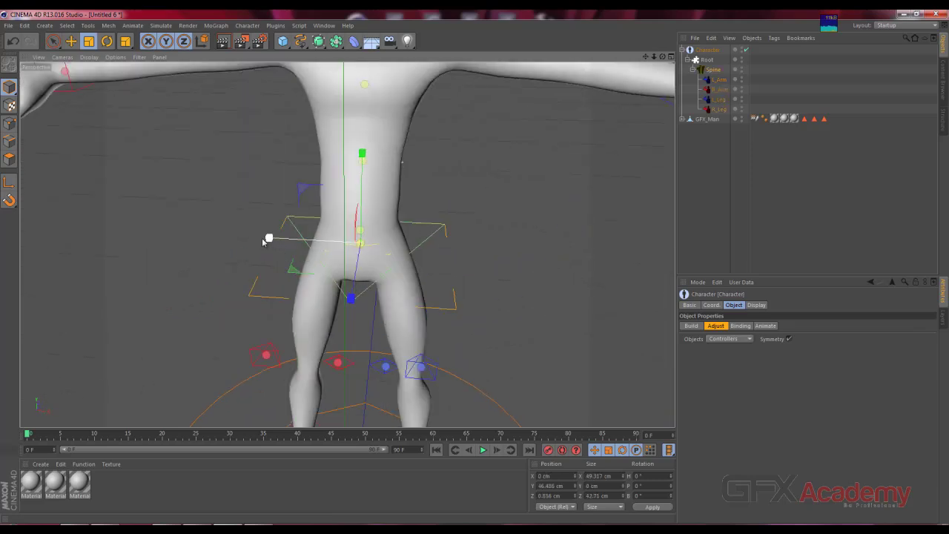
pyautogui.moveTo(263, 241)
pyautogui.mouseDown()
pyautogui.moveTo(350, 282)
pyautogui.moveTo(327, 288)
pyautogui.moveTo(317, 283)
pyautogui.moveTo(363, 295)
pyautogui.moveTo(329, 287)
pyautogui.mouseUp()
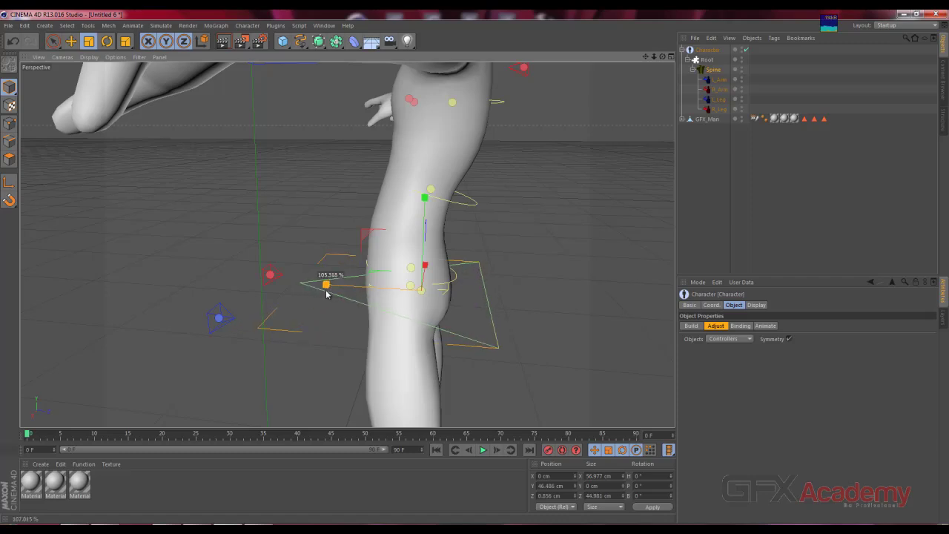
pyautogui.click(421, 290)
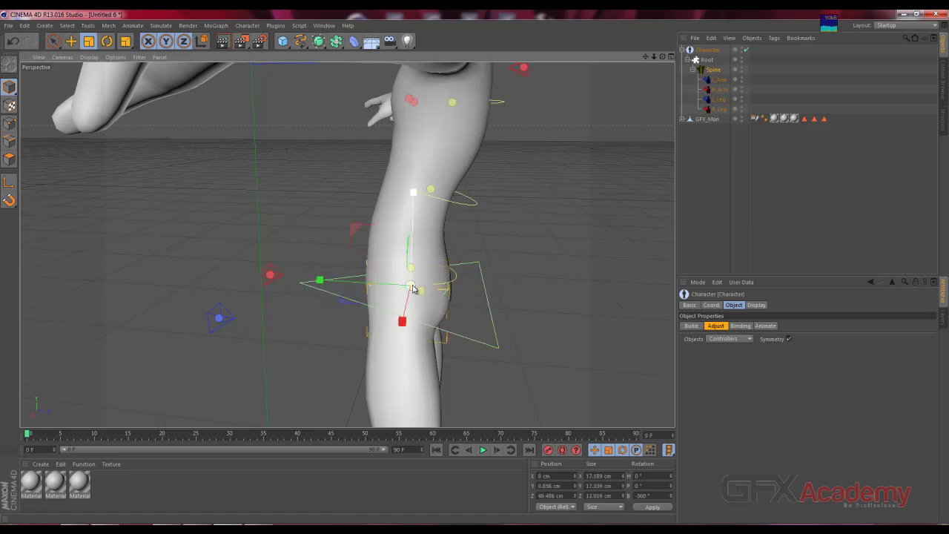
pyautogui.moveTo(328, 297)
pyautogui.keyDown('alt'); pyautogui.mouseDown()
pyautogui.moveTo(388, 296)
pyautogui.moveTo(378, 290)
pyautogui.moveTo(495, 273)
pyautogui.moveTo(477, 265)
pyautogui.mouseUp(); pyautogui.keyUp('alt')
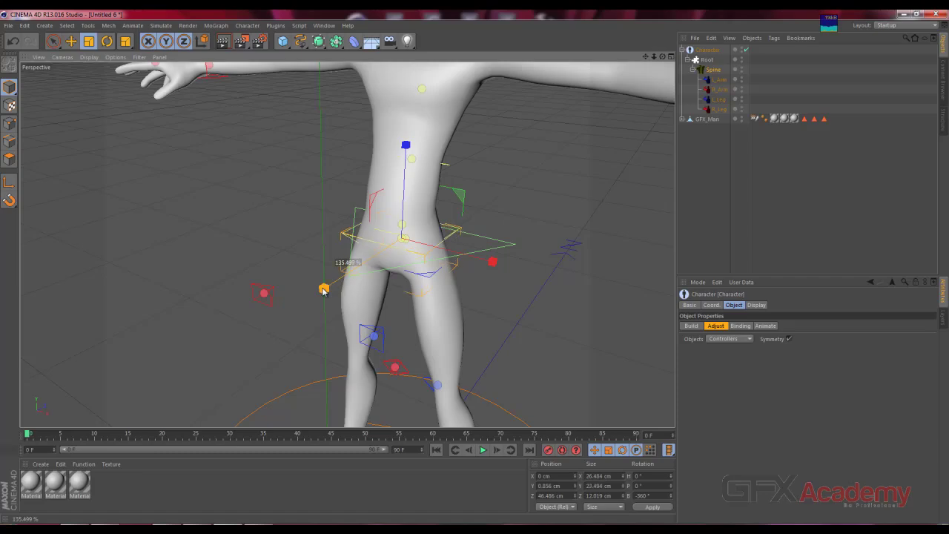
pyautogui.moveTo(312, 296); pyautogui.dragTo(323, 264)
pyautogui.moveTo(261, 251)
pyautogui.keyDown('alt'); pyautogui.mouseDown()
pyautogui.moveTo(478, 266)
pyautogui.moveTo(556, 243)
pyautogui.moveTo(488, 232)
pyautogui.moveTo(293, 245)
pyautogui.moveTo(378, 245)
pyautogui.mouseUp(); pyautogui.keyUp('alt')
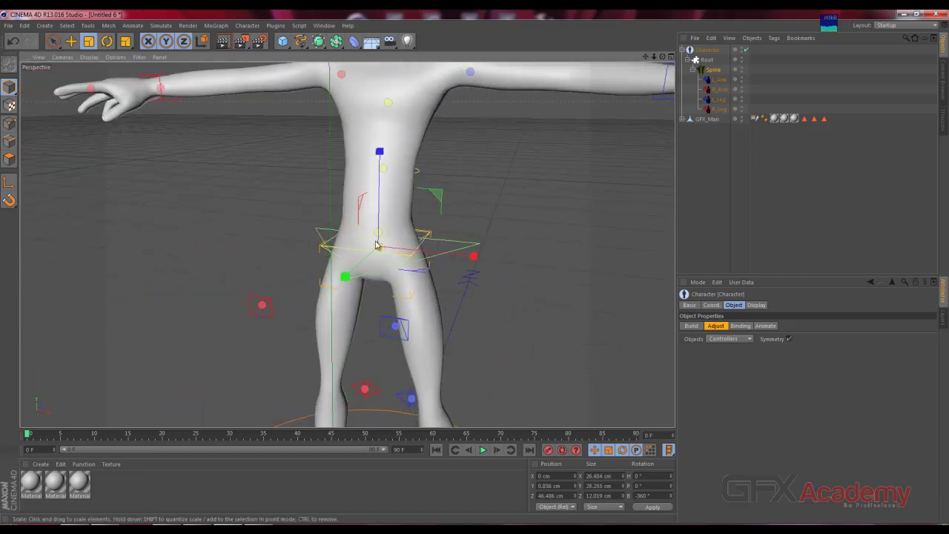
# Step: Enlarge the next spine controller to about 109 percent, then slightly more
pyautogui.click(379, 238)
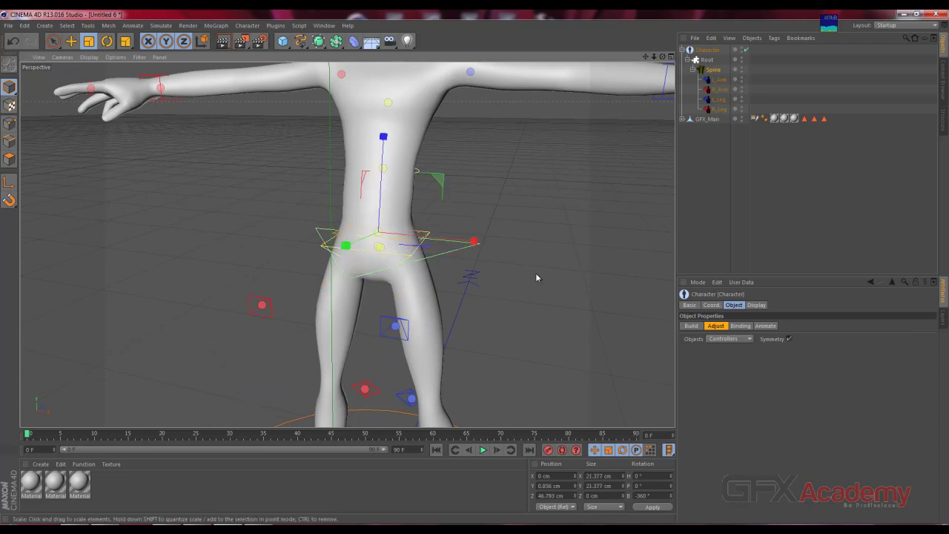
pyautogui.moveTo(536, 277)
pyautogui.keyDown('alt'); pyautogui.mouseDown()
pyautogui.moveTo(346, 244)
pyautogui.moveTo(368, 248)
pyautogui.moveTo(371, 283)
pyautogui.moveTo(455, 307)
pyautogui.moveTo(472, 227)
pyautogui.moveTo(396, 227)
pyautogui.moveTo(286, 178)
pyautogui.moveTo(314, 170)
pyautogui.moveTo(360, 218)
pyautogui.moveTo(544, 225)
pyautogui.moveTo(363, 129)
pyautogui.mouseUp(); pyautogui.keyUp('alt')
pyautogui.click(490, 175)
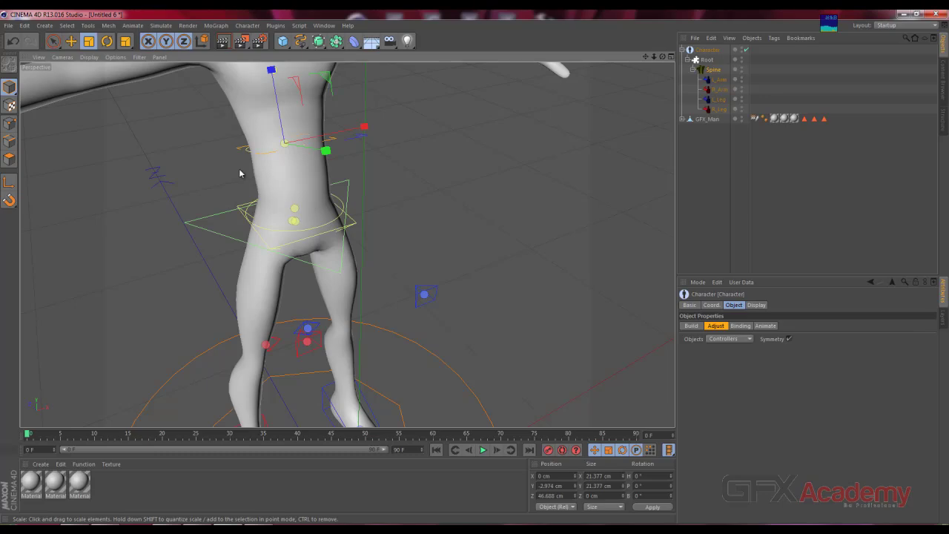
pyautogui.keyDown('alt'); pyautogui.moveTo(240, 173); pyautogui.dragTo(256, 183); pyautogui.keyUp('alt')
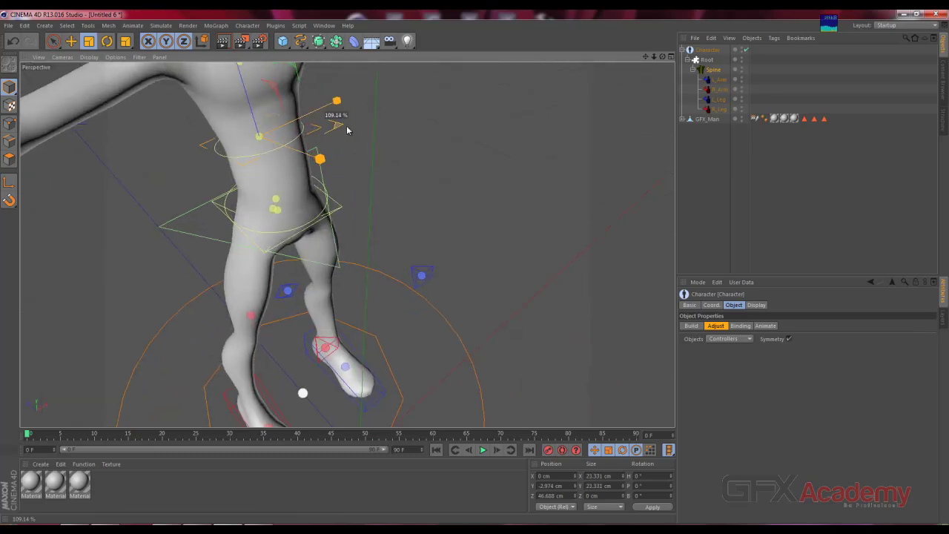
pyautogui.moveTo(351, 126)
pyautogui.keyDown('alt'); pyautogui.mouseDown()
pyautogui.moveTo(126, 101)
pyautogui.moveTo(197, 144)
pyautogui.moveTo(262, 140)
pyautogui.mouseUp(); pyautogui.keyUp('alt')
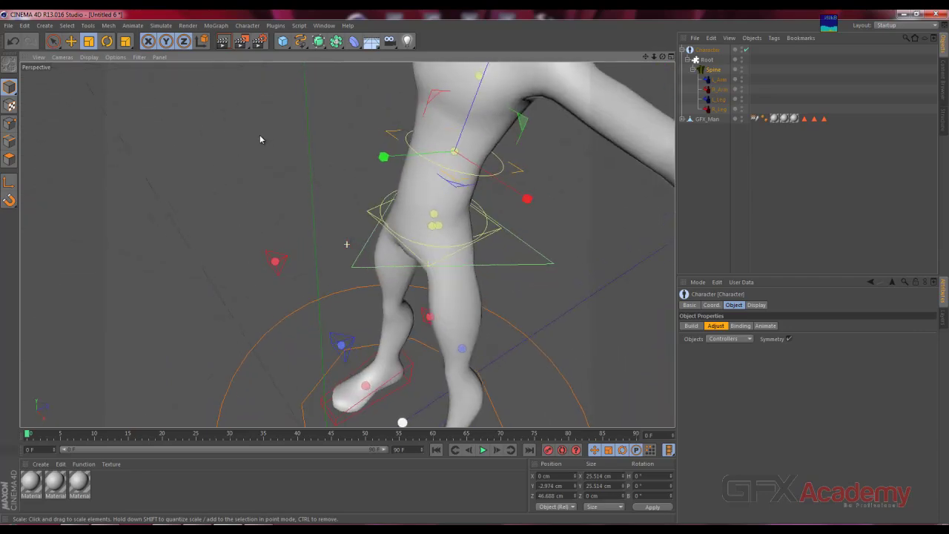
pyautogui.moveTo(369, 116)
pyautogui.keyDown('alt'); pyautogui.mouseDown()
pyautogui.moveTo(339, 192)
pyautogui.moveTo(247, 128)
pyautogui.mouseUp(); pyautogui.keyUp('alt')
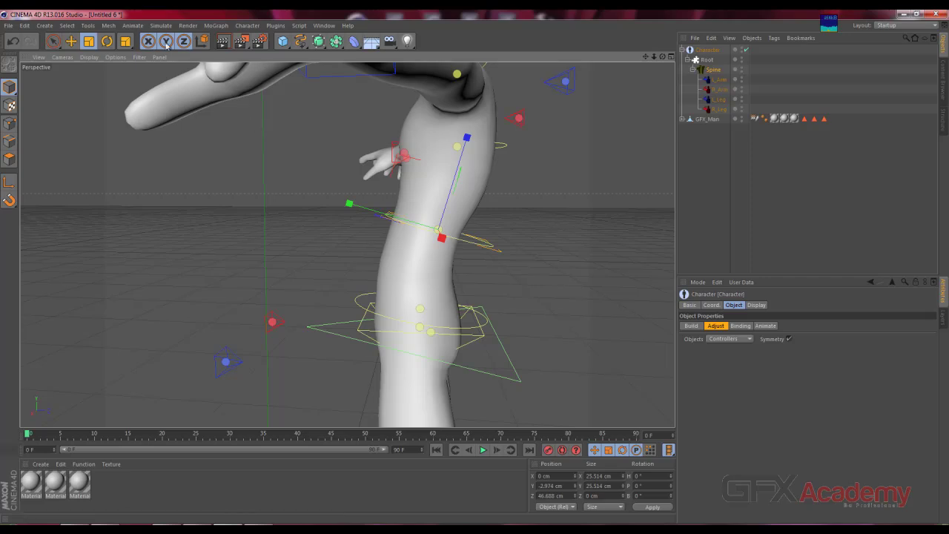
# Step: Nudge the spine controller slightly upward with the Move tool
pyautogui.click(71, 42)
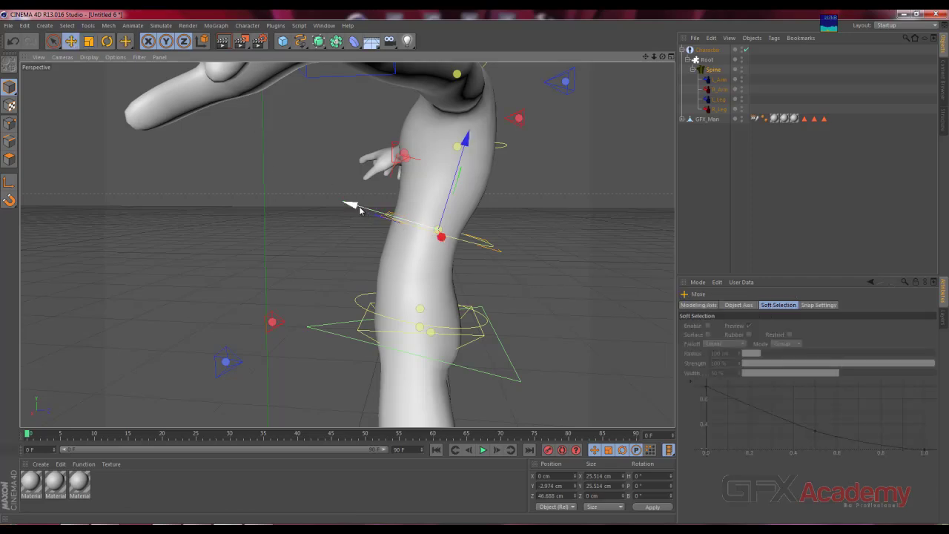
pyautogui.moveTo(358, 211); pyautogui.dragTo(355, 209)
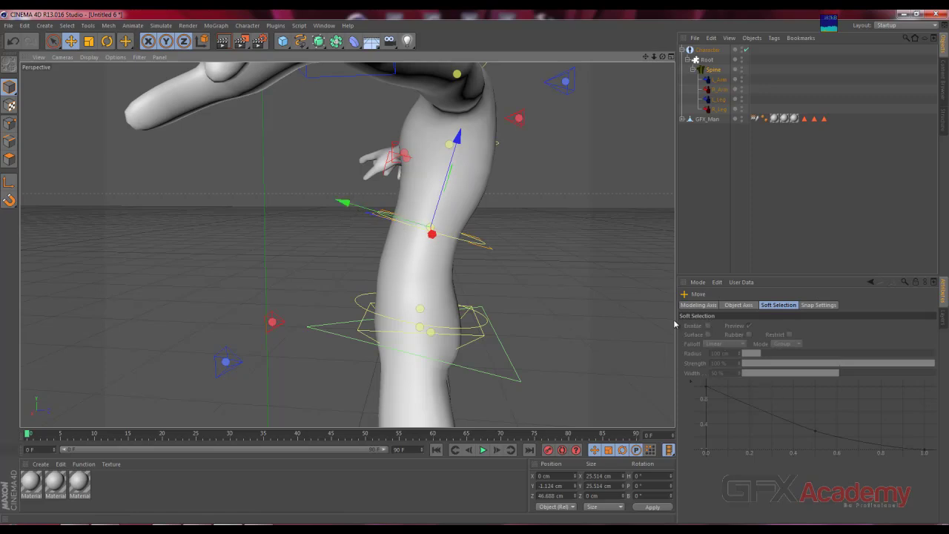
pyautogui.keyDown('alt'); pyautogui.moveTo(297, 218); pyautogui.dragTo(428, 224); pyautogui.keyUp('alt')
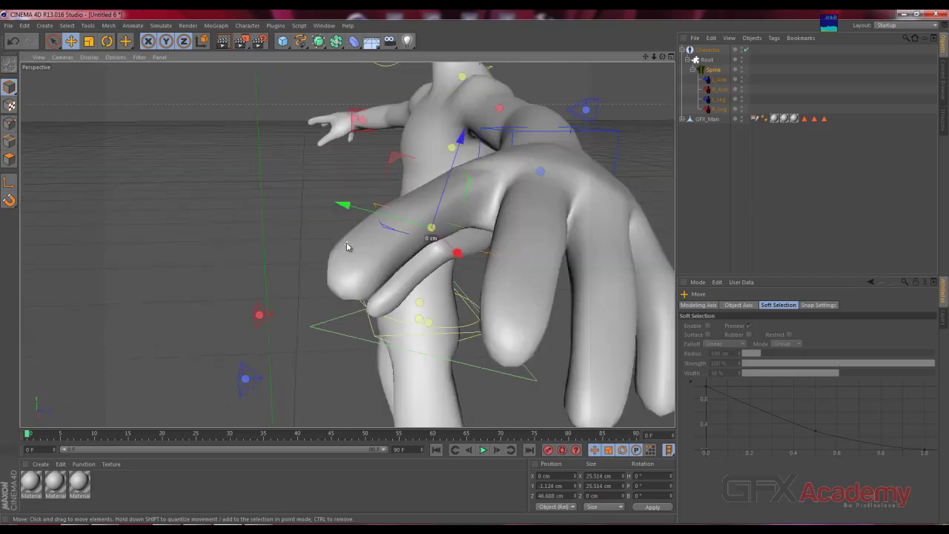
pyautogui.moveTo(350, 228)
pyautogui.keyDown('alt'); pyautogui.mouseDown()
pyautogui.moveTo(394, 265)
pyautogui.moveTo(333, 290)
pyautogui.moveTo(383, 243)
pyautogui.mouseUp(); pyautogui.keyUp('alt')
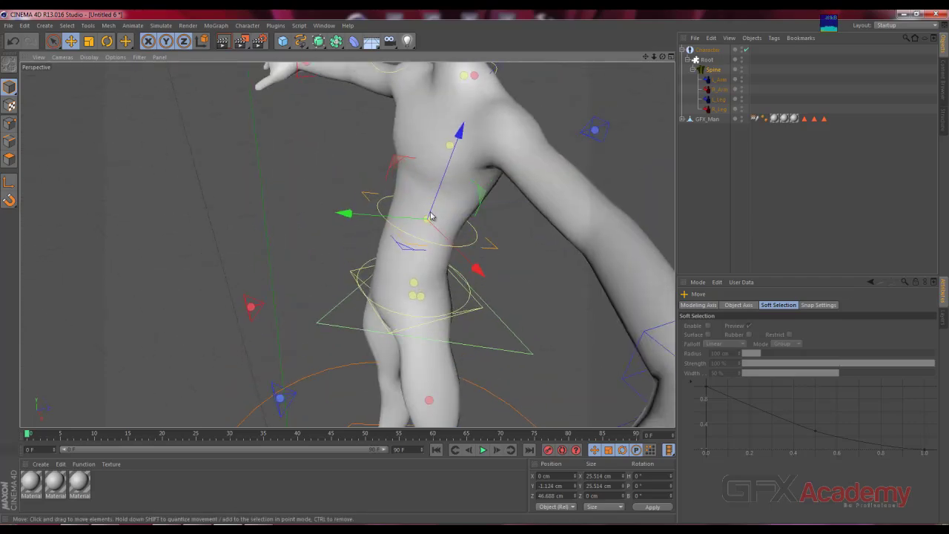
pyautogui.moveTo(340, 245)
pyautogui.keyDown('alt'); pyautogui.mouseDown()
pyautogui.moveTo(285, 211)
pyautogui.moveTo(200, 180)
pyautogui.moveTo(252, 193)
pyautogui.mouseUp(); pyautogui.keyUp('alt')
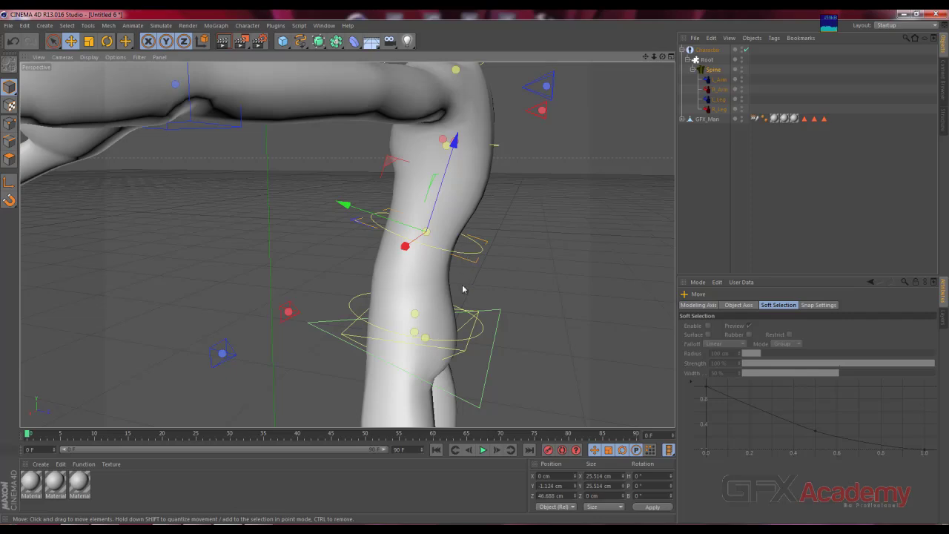
# Step: Shrink the hip controller slightly to about 25.3 × 27.8 cm
pyautogui.click(418, 318)
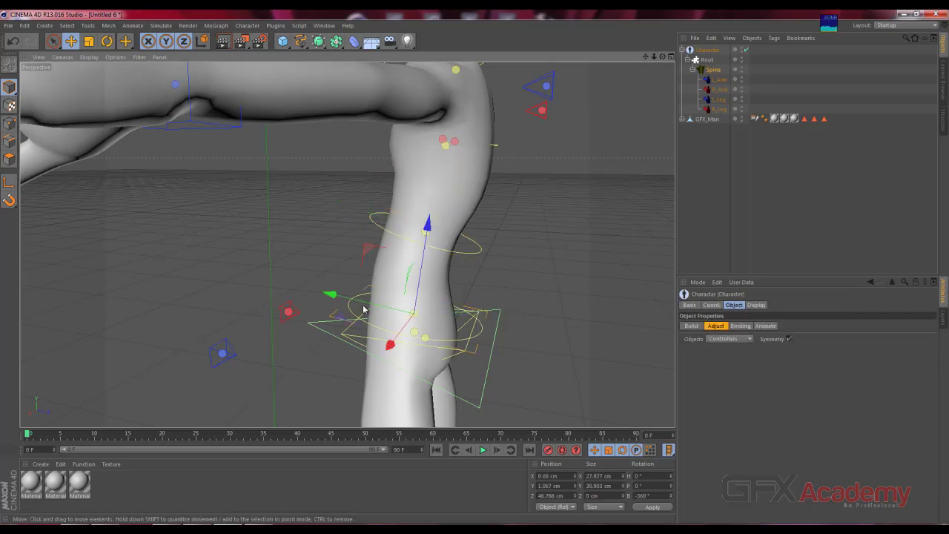
pyautogui.moveTo(371, 294)
pyautogui.keyDown('alt'); pyautogui.mouseDown()
pyautogui.moveTo(458, 343)
pyautogui.moveTo(298, 299)
pyautogui.moveTo(295, 270)
pyautogui.mouseUp(); pyautogui.keyUp('alt')
pyautogui.press('r')
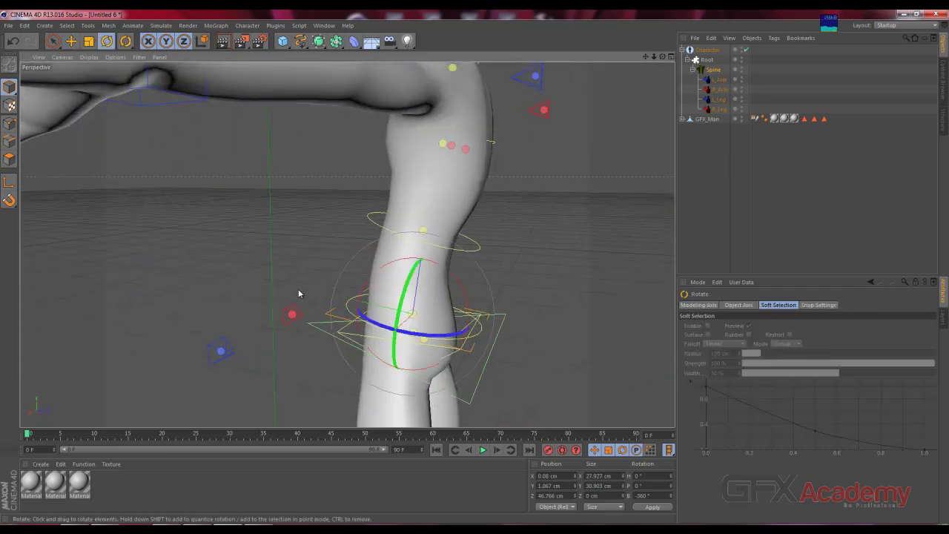
pyautogui.click(88, 43)
pyautogui.moveTo(306, 239)
pyautogui.keyDown('alt'); pyautogui.mouseDown()
pyautogui.moveTo(421, 299)
pyautogui.moveTo(297, 155)
pyautogui.mouseUp(); pyautogui.keyUp('alt')
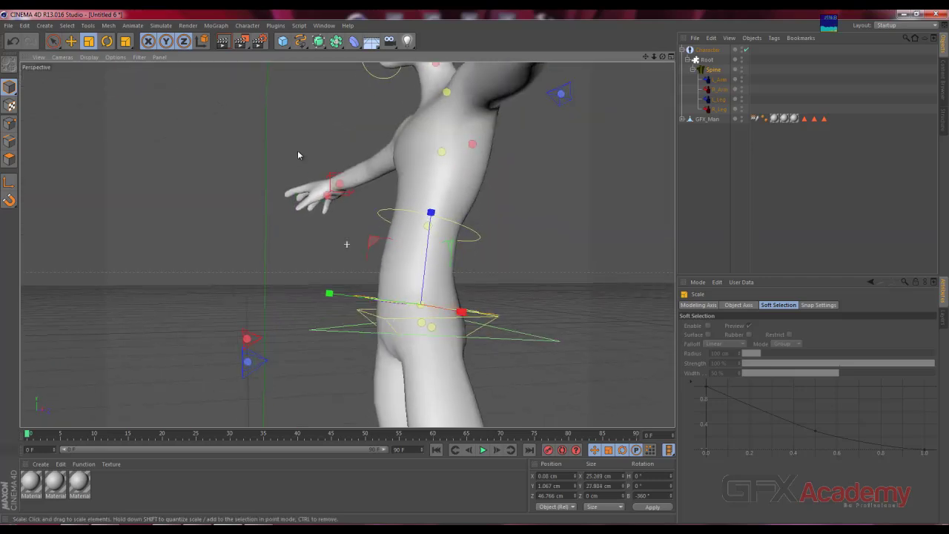
# Step: Scale the shoulder controllers to about 118% around the upper chest and check the fit
pyautogui.click(442, 138)
pyautogui.moveTo(449, 147)
pyautogui.keyDown('alt'); pyautogui.mouseDown()
pyautogui.moveTo(282, 146)
pyautogui.moveTo(337, 212)
pyautogui.moveTo(432, 242)
pyautogui.mouseUp(); pyautogui.keyUp('alt')
pyautogui.click(441, 166)
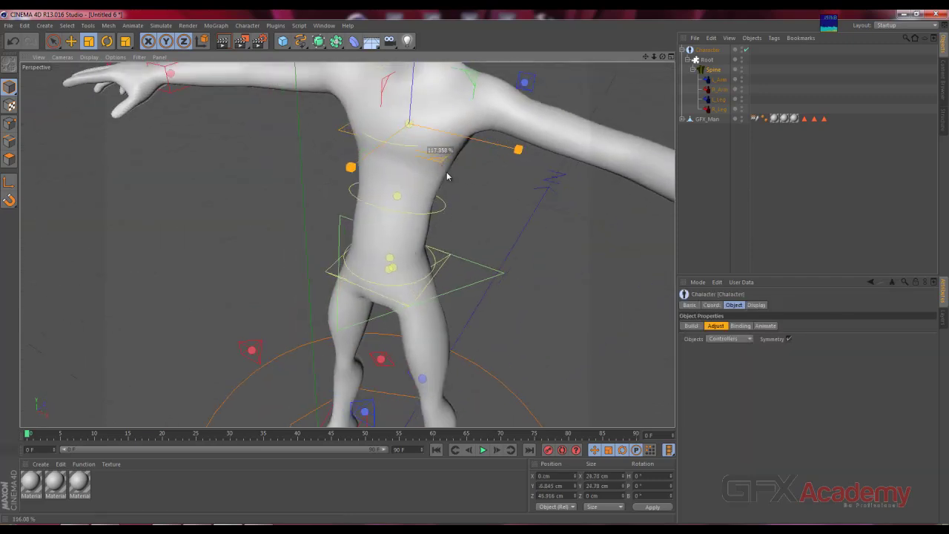
pyautogui.moveTo(456, 187)
pyautogui.keyDown('alt'); pyautogui.mouseDown()
pyautogui.moveTo(341, 117)
pyautogui.moveTo(344, 127)
pyautogui.moveTo(383, 127)
pyautogui.moveTo(445, 171)
pyautogui.moveTo(454, 263)
pyautogui.moveTo(448, 252)
pyautogui.mouseUp(); pyautogui.keyUp('alt')
pyautogui.moveTo(496, 118)
pyautogui.keyDown('alt'); pyautogui.mouseDown()
pyautogui.moveTo(278, 157)
pyautogui.moveTo(460, 259)
pyautogui.mouseUp(); pyautogui.keyUp('alt')
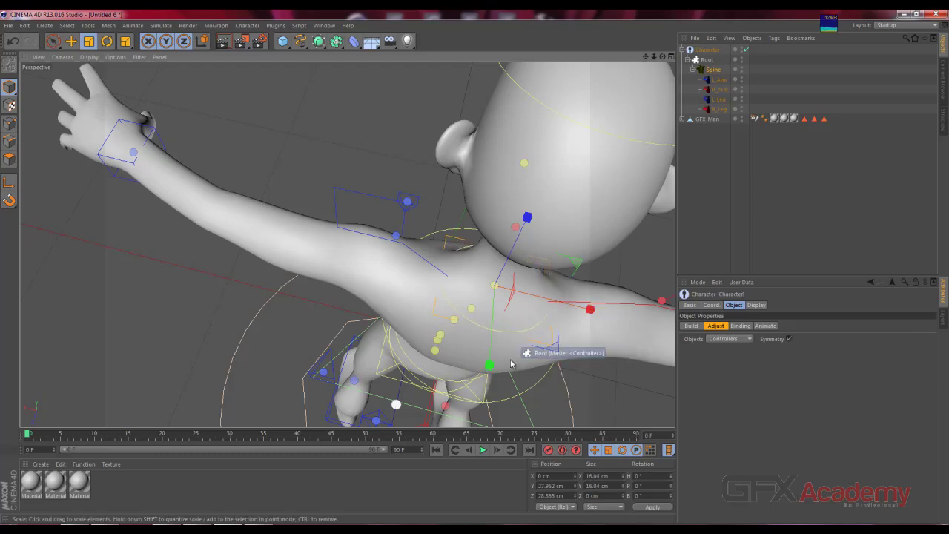
pyautogui.moveTo(573, 369)
pyautogui.keyDown('alt'); pyautogui.mouseDown()
pyautogui.moveTo(564, 296)
pyautogui.moveTo(593, 232)
pyautogui.moveTo(633, 222)
pyautogui.moveTo(504, 250)
pyautogui.moveTo(543, 201)
pyautogui.moveTo(608, 208)
pyautogui.moveTo(513, 205)
pyautogui.moveTo(402, 180)
pyautogui.mouseUp(); pyautogui.keyUp('alt')
# Step: Undo an accidental scale applied to the head controller at the jaw
pyautogui.click(286, 149)
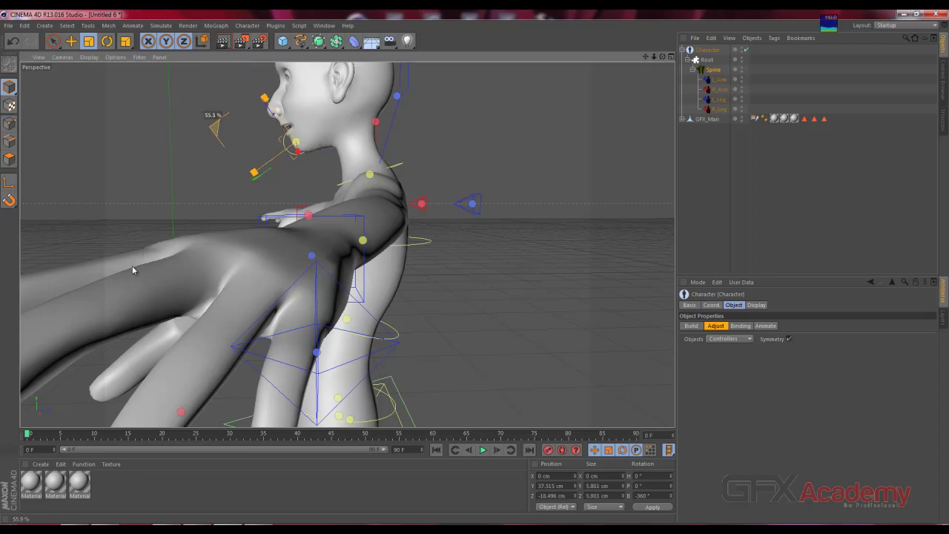
pyautogui.press('t')
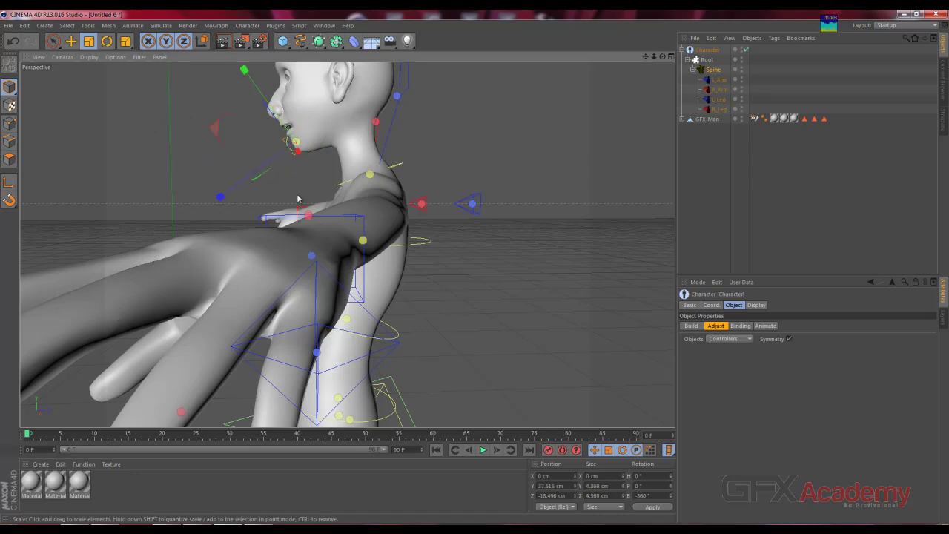
pyautogui.moveTo(365, 112); pyautogui.dragTo(378, 118)
pyautogui.hotkey('ctrl', 'z')
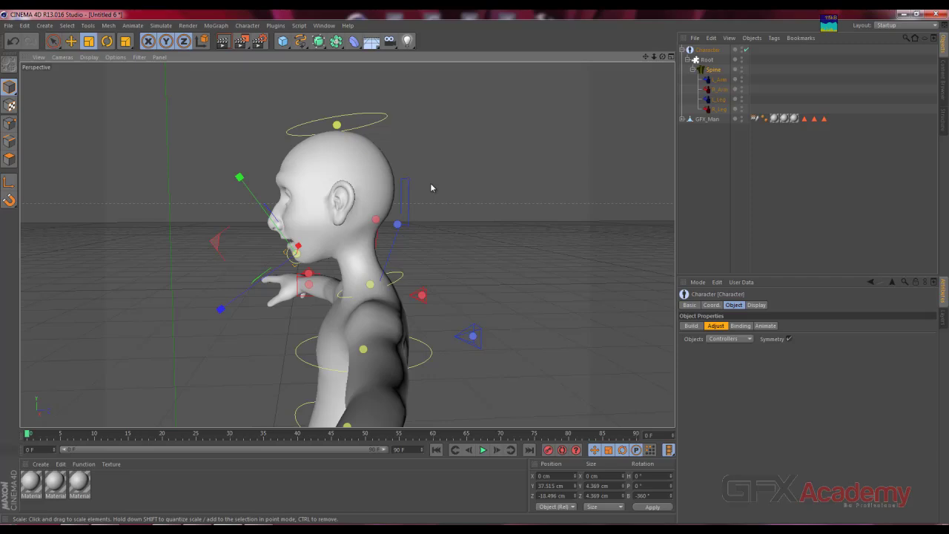
# Step: Shrink the controller behind the head to about 39%, 3.666 × 11.266 cm
pyautogui.click(397, 224)
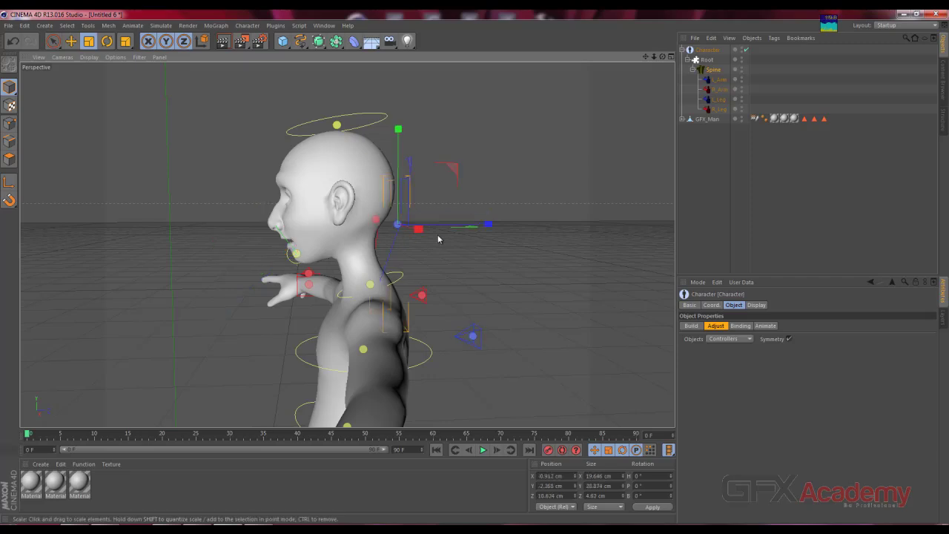
pyautogui.moveTo(517, 211)
pyautogui.keyDown('alt'); pyautogui.mouseDown()
pyautogui.moveTo(197, 278)
pyautogui.moveTo(633, 274)
pyautogui.mouseUp(); pyautogui.keyUp('alt')
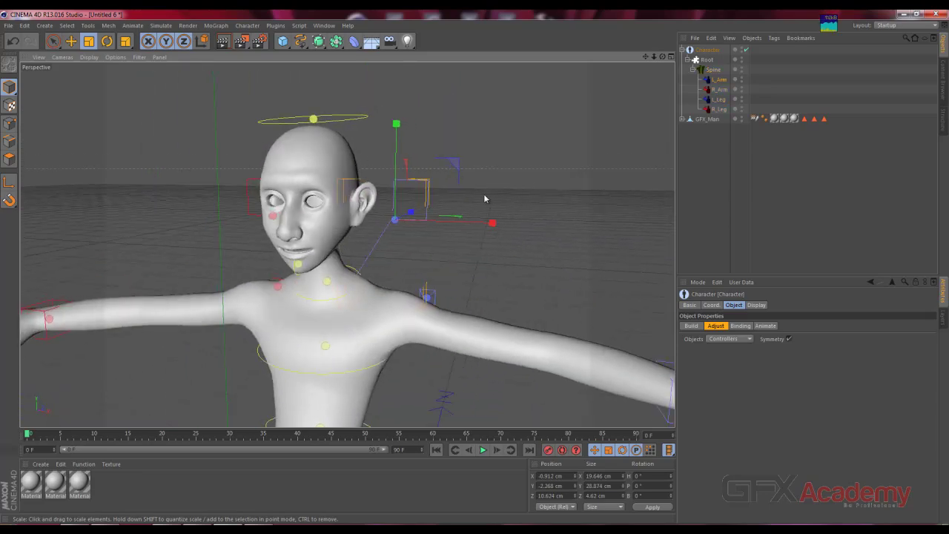
pyautogui.moveTo(485, 199); pyautogui.dragTo(425, 191)
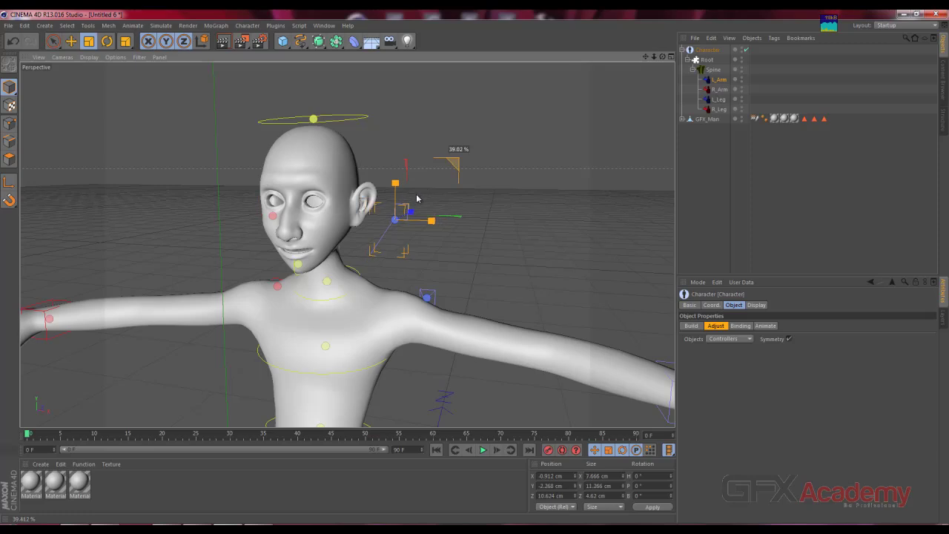
pyautogui.click(481, 199)
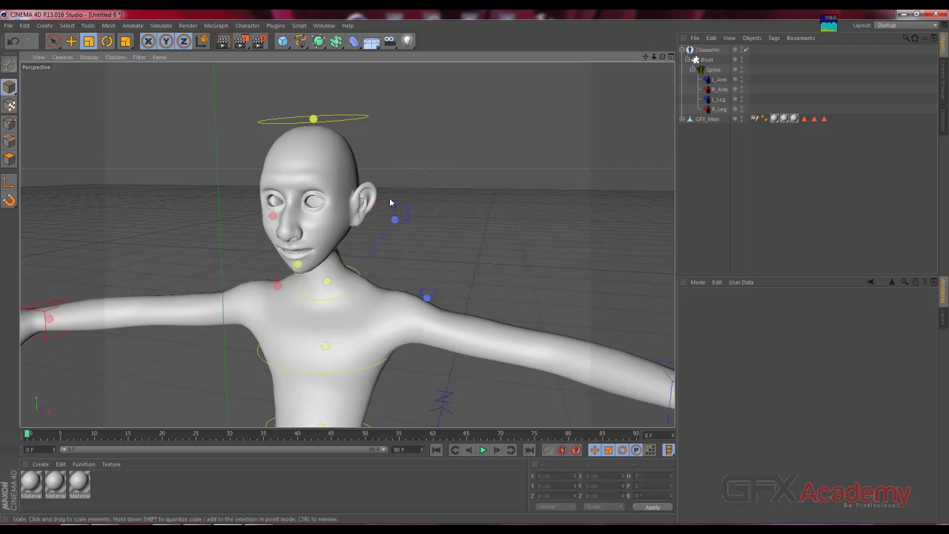
pyautogui.click(308, 130)
pyautogui.moveTo(309, 130)
pyautogui.keyDown('alt'); pyautogui.mouseDown()
pyautogui.moveTo(407, 173)
pyautogui.moveTo(260, 230)
pyautogui.moveTo(365, 182)
pyautogui.moveTo(459, 117)
pyautogui.moveTo(432, 155)
pyautogui.moveTo(544, 193)
pyautogui.moveTo(419, 179)
pyautogui.mouseUp(); pyautogui.keyUp('alt')
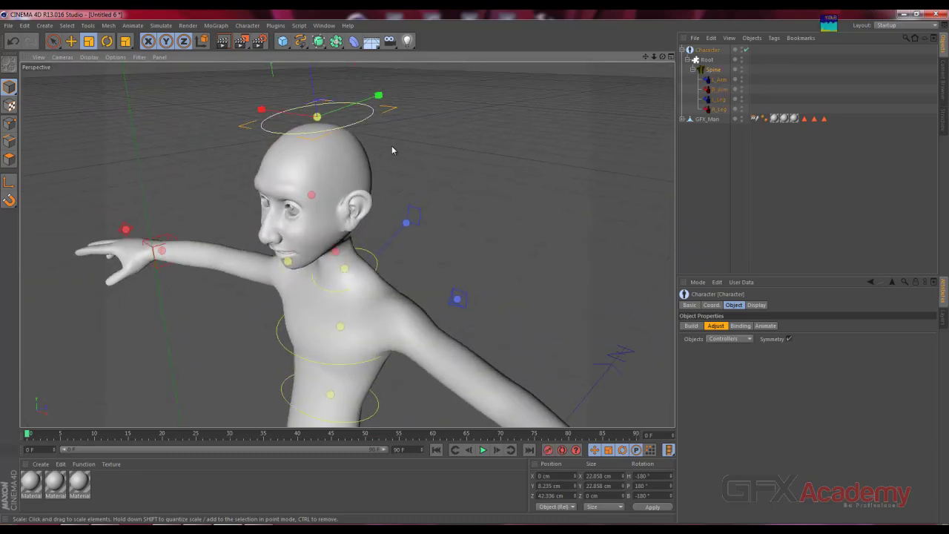
# Step: Orbit, pan and zoom to a close front view of the character's legs
pyautogui.moveTo(392, 150)
pyautogui.keyDown('alt'); pyautogui.mouseDown()
pyautogui.moveTo(313, 92)
pyautogui.moveTo(342, 338)
pyautogui.moveTo(220, 293)
pyautogui.moveTo(245, 269)
pyautogui.moveTo(419, 343)
pyautogui.mouseUp(); pyautogui.keyUp('alt')
pyautogui.moveTo(429, 371)
pyautogui.keyDown('alt'); pyautogui.mouseDown(button='middle')
pyautogui.moveTo(422, 336)
pyautogui.moveTo(475, 260)
pyautogui.moveTo(467, 233)
pyautogui.mouseUp(button='middle'); pyautogui.keyUp('alt')
pyautogui.scroll(-3, 438, 350)
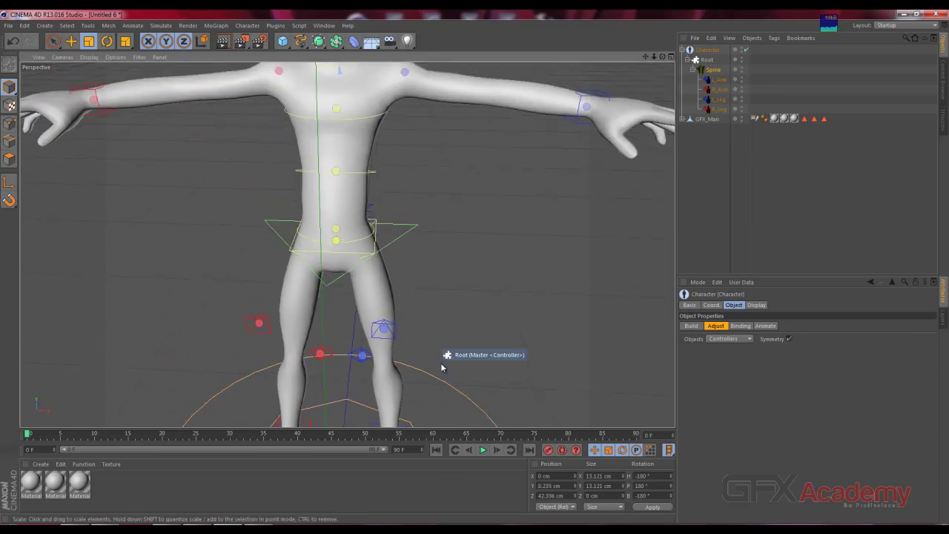
pyautogui.moveTo(445, 354)
pyautogui.keyDown('alt'); pyautogui.mouseDown()
pyautogui.moveTo(238, 351)
pyautogui.moveTo(256, 325)
pyautogui.moveTo(387, 330)
pyautogui.mouseUp(); pyautogui.keyUp('alt')
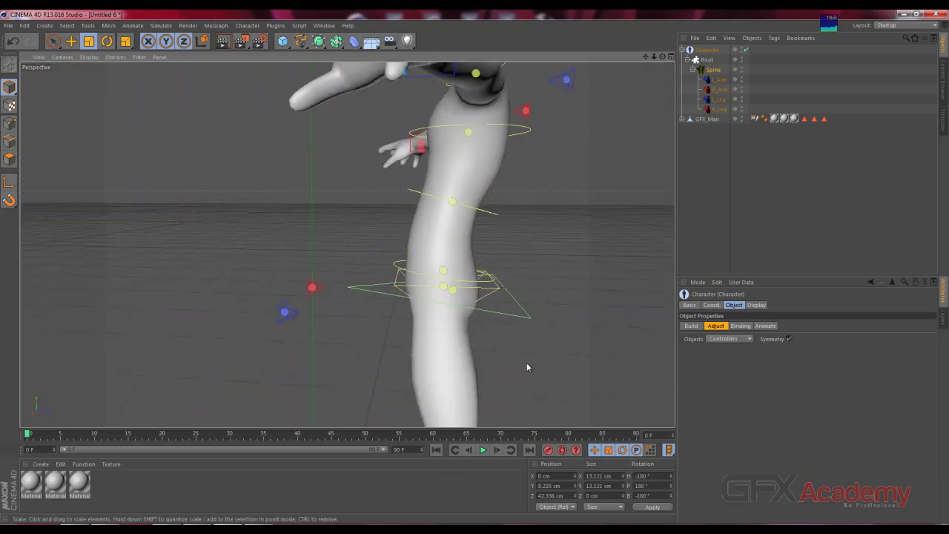
pyautogui.keyDown('alt'); pyautogui.moveTo(526, 367); pyautogui.dragTo(452, 218); pyautogui.keyUp('alt')
pyautogui.keyDown('alt'); pyautogui.moveTo(451, 218); pyautogui.dragTo(445, 252, button='middle'); pyautogui.keyUp('alt')
pyautogui.keyDown('alt'); pyautogui.moveTo(445, 252); pyautogui.dragTo(438, 286); pyautogui.keyUp('alt')
pyautogui.keyDown('alt'); pyautogui.moveTo(438, 287); pyautogui.dragTo(539, 287, button='right'); pyautogui.keyUp('alt')
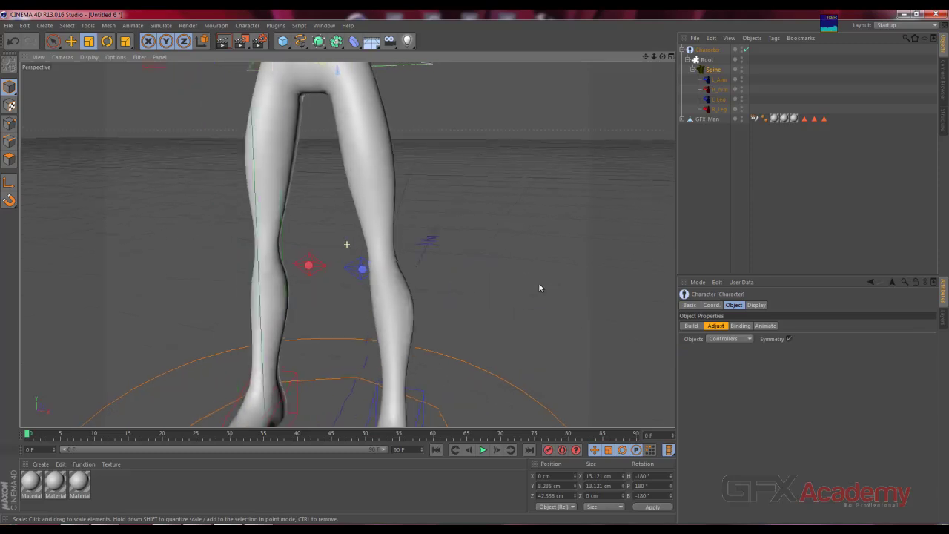
pyautogui.keyDown('alt'); pyautogui.moveTo(539, 288); pyautogui.dragTo(379, 283); pyautogui.keyUp('alt')
# Step: Narrow the blue knee controller to about 8.7 cm wide and select the Spine hierarchy
pyautogui.click(340, 271)
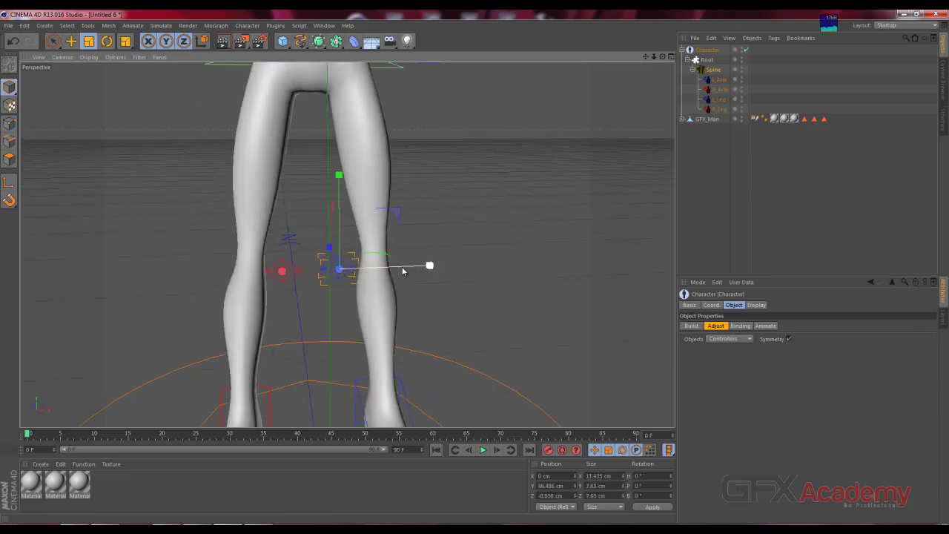
pyautogui.moveTo(387, 270)
pyautogui.keyDown('alt'); pyautogui.mouseDown()
pyautogui.moveTo(117, 272)
pyautogui.moveTo(438, 284)
pyautogui.moveTo(348, 344)
pyautogui.mouseUp(); pyautogui.keyUp('alt')
pyautogui.scroll(5, 347, 344)
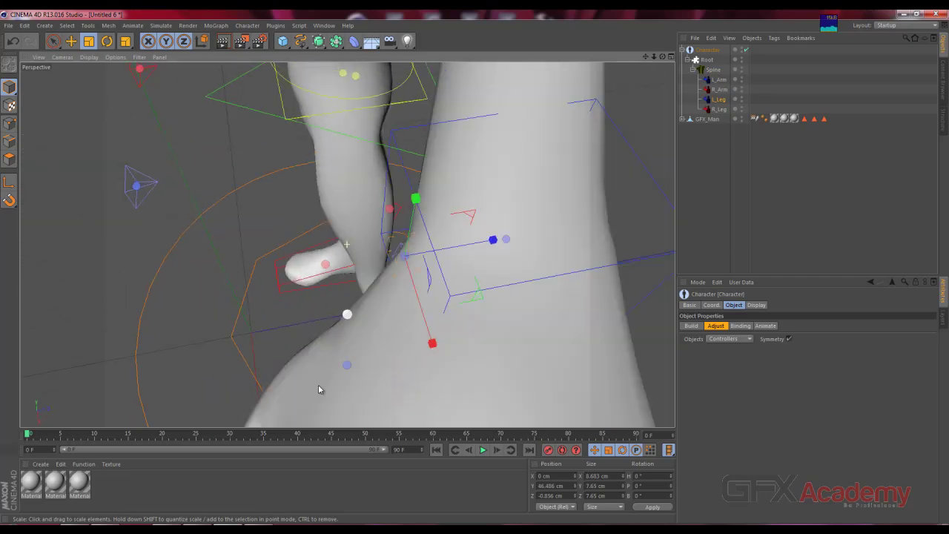
pyautogui.scroll(-5, 318, 384)
pyautogui.keyDown('alt'); pyautogui.moveTo(337, 287); pyautogui.dragTo(303, 283); pyautogui.keyUp('alt')
pyautogui.keyDown('alt'); pyautogui.moveTo(319, 326); pyautogui.dragTo(313, 132, button='middle'); pyautogui.keyUp('alt')
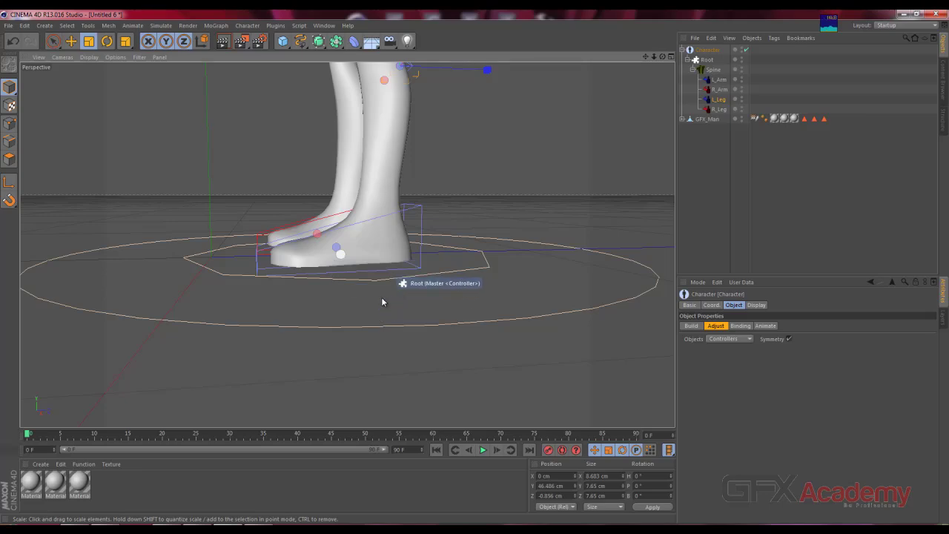
pyautogui.moveTo(384, 301)
pyautogui.keyDown('alt'); pyautogui.mouseDown()
pyautogui.moveTo(195, 313)
pyautogui.moveTo(170, 362)
pyautogui.moveTo(170, 390)
pyautogui.moveTo(494, 309)
pyautogui.moveTo(486, 271)
pyautogui.mouseUp(); pyautogui.keyUp('alt')
pyautogui.keyDown('alt'); pyautogui.moveTo(313, 150); pyautogui.dragTo(377, 403, button='middle'); pyautogui.keyUp('alt')
pyautogui.keyDown('alt'); pyautogui.moveTo(378, 403); pyautogui.dragTo(394, 230, button='right'); pyautogui.keyUp('alt')
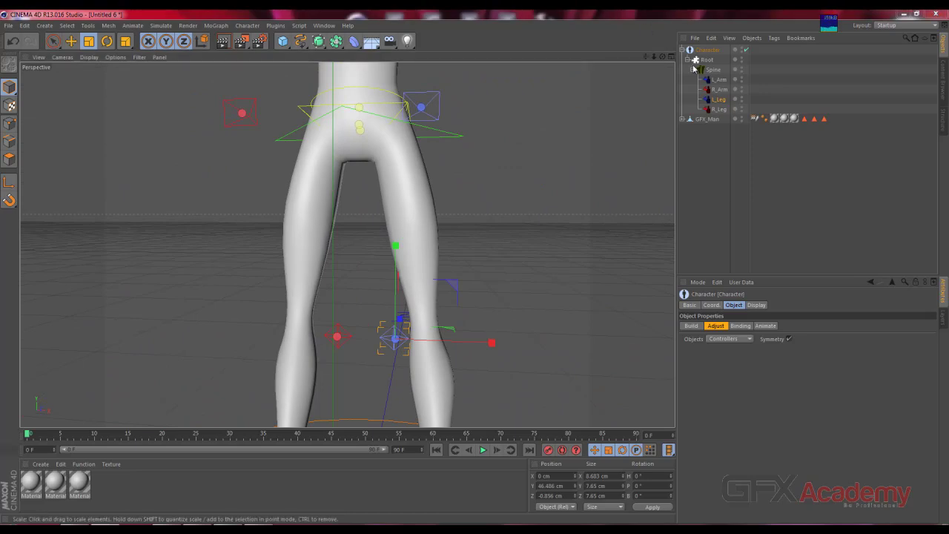
pyautogui.click(715, 71)
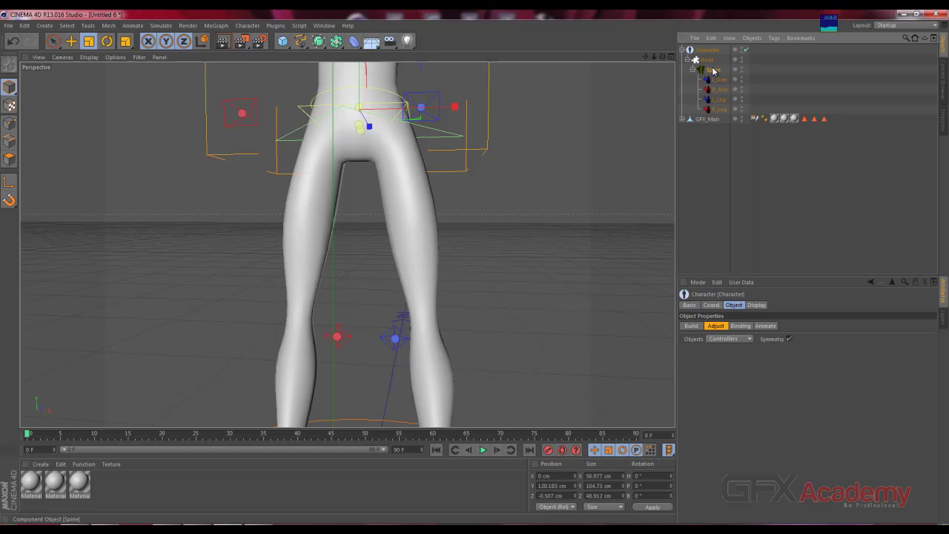
pyautogui.moveTo(420, 215)
pyautogui.keyDown('alt'); pyautogui.mouseDown()
pyautogui.moveTo(167, 246)
pyautogui.moveTo(328, 275)
pyautogui.moveTo(318, 233)
pyautogui.moveTo(276, 243)
pyautogui.moveTo(355, 239)
pyautogui.moveTo(318, 244)
pyautogui.moveTo(334, 248)
pyautogui.mouseUp(); pyautogui.keyUp('alt')
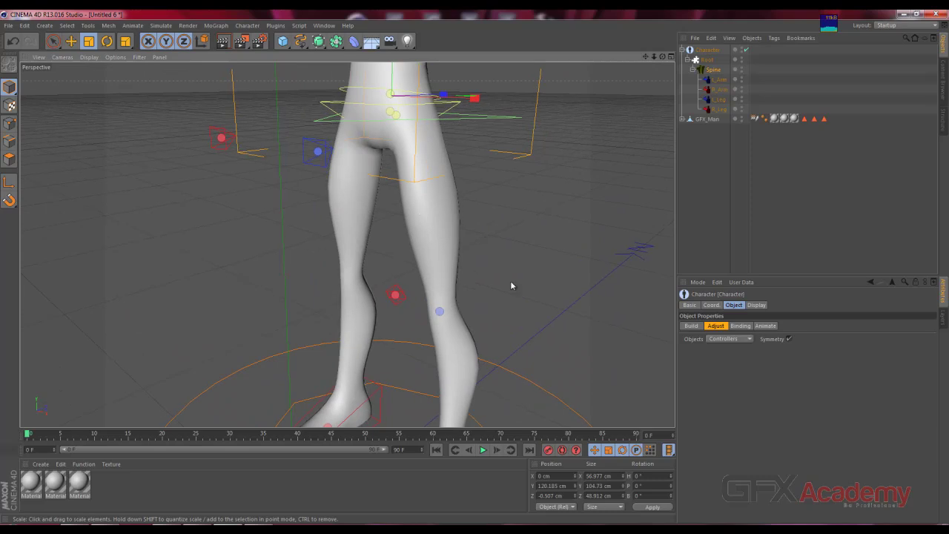
# Step: Put the Character rig in Animate mode, show the Controls sliders, and select the L_Leg controller
pyautogui.click(763, 326)
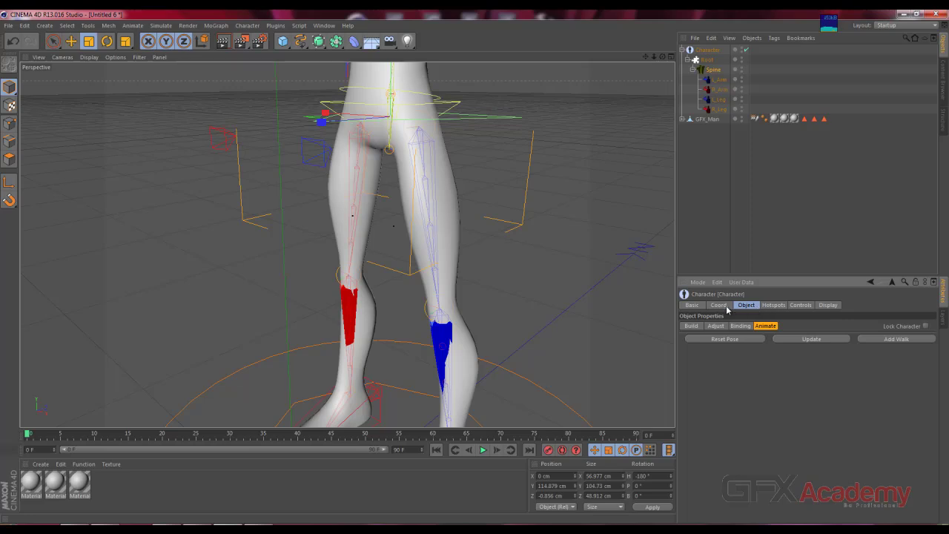
pyautogui.click(799, 305)
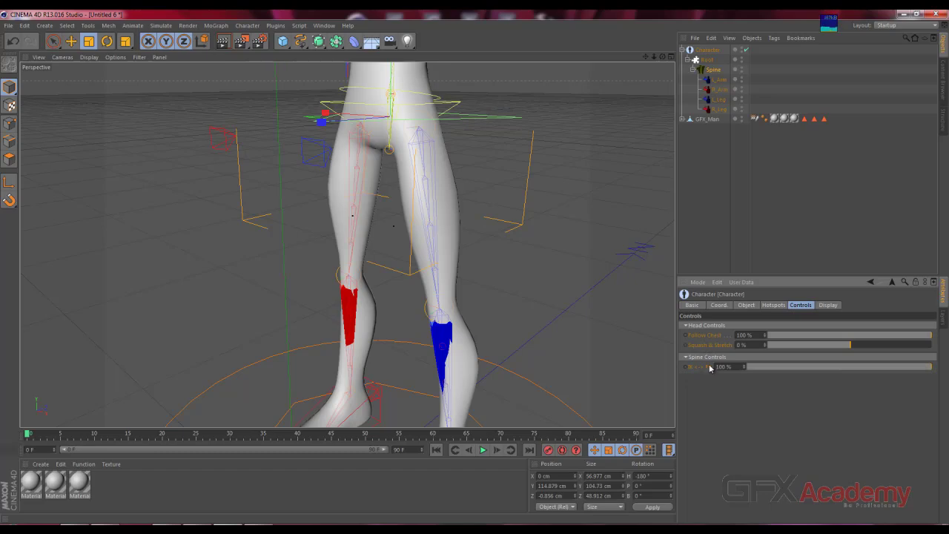
pyautogui.moveTo(637, 282)
pyautogui.keyDown('alt'); pyautogui.mouseDown()
pyautogui.moveTo(447, 263)
pyautogui.moveTo(501, 256)
pyautogui.moveTo(568, 262)
pyautogui.moveTo(486, 265)
pyautogui.moveTo(554, 274)
pyautogui.moveTo(427, 270)
pyautogui.mouseUp(); pyautogui.keyUp('alt')
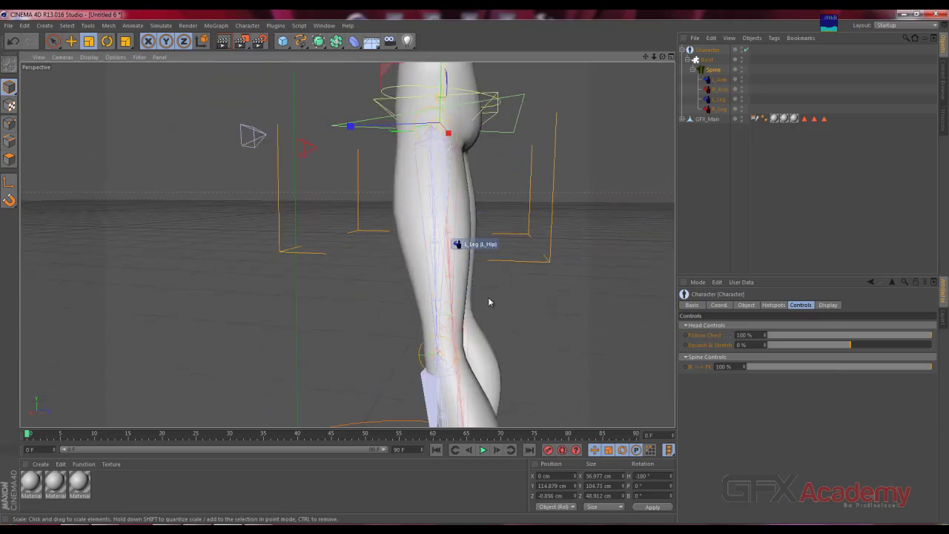
pyautogui.moveTo(402, 304)
pyautogui.keyDown('alt'); pyautogui.mouseDown()
pyautogui.moveTo(318, 255)
pyautogui.moveTo(281, 191)
pyautogui.moveTo(292, 212)
pyautogui.mouseUp(); pyautogui.keyUp('alt')
pyautogui.moveTo(267, 165)
pyautogui.keyDown('alt'); pyautogui.mouseDown()
pyautogui.moveTo(303, 195)
pyautogui.moveTo(318, 191)
pyautogui.mouseUp(); pyautogui.keyUp('alt')
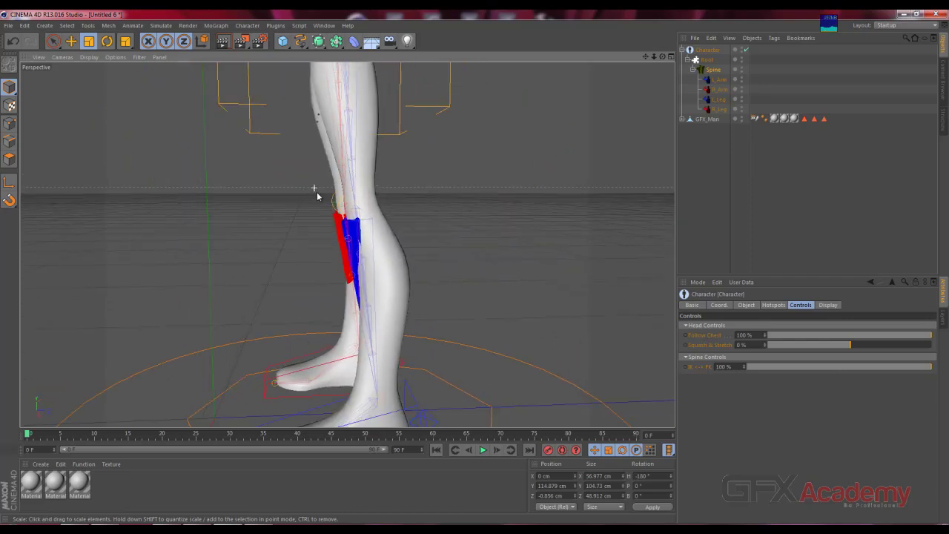
pyautogui.click(407, 417)
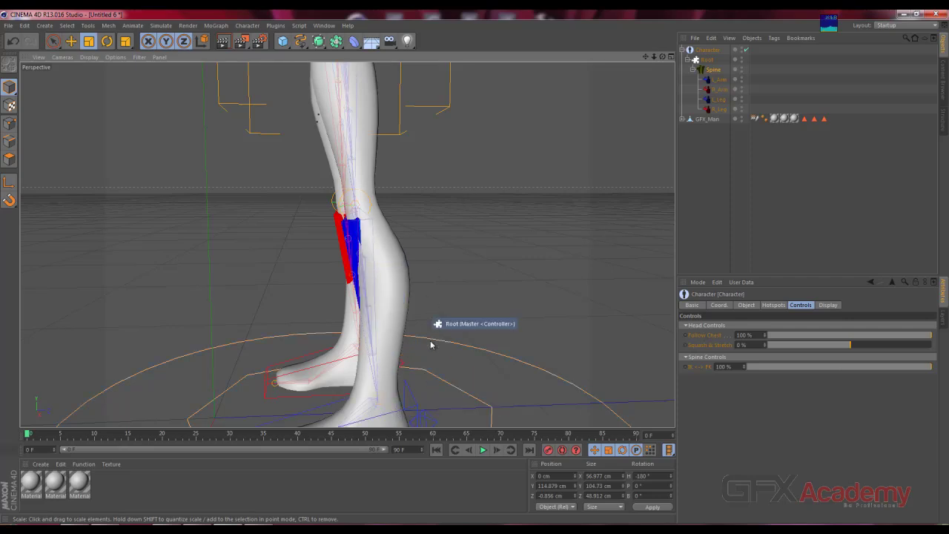
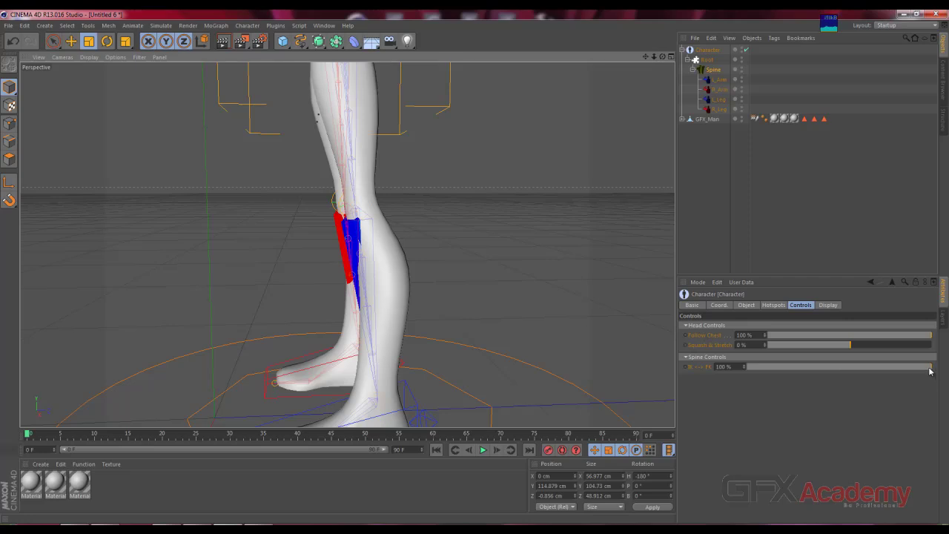
# Step: Set the Spine Controls blend to 0%, then inspect the legs, hips and torso
pyautogui.moveTo(930, 369); pyautogui.dragTo(835, 368)
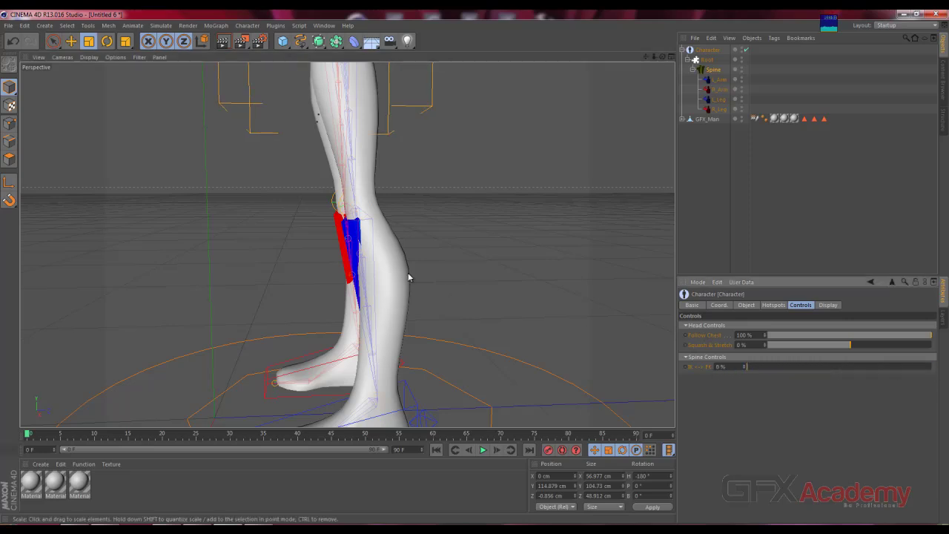
pyautogui.moveTo(205, 236)
pyautogui.keyDown('alt'); pyautogui.mouseDown()
pyautogui.moveTo(260, 249)
pyautogui.moveTo(400, 248)
pyautogui.moveTo(174, 235)
pyautogui.mouseUp(); pyautogui.keyUp('alt')
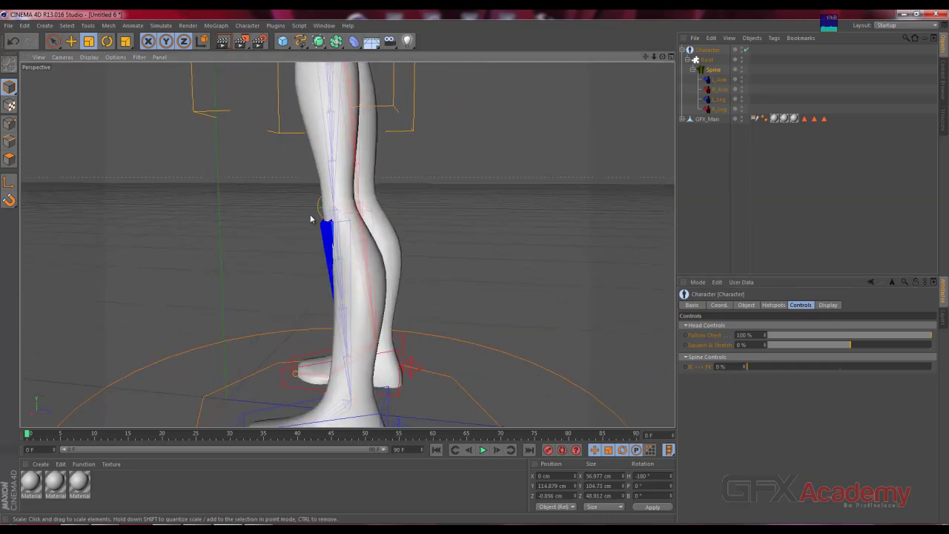
pyautogui.moveTo(158, 227)
pyautogui.keyDown('alt'); pyautogui.mouseDown()
pyautogui.moveTo(385, 244)
pyautogui.moveTo(599, 236)
pyautogui.moveTo(151, 227)
pyautogui.moveTo(176, 227)
pyautogui.moveTo(195, 168)
pyautogui.mouseUp(); pyautogui.keyUp('alt')
pyautogui.keyDown('alt'); pyautogui.moveTo(196, 168); pyautogui.dragTo(213, 345, button='middle'); pyautogui.keyUp('alt')
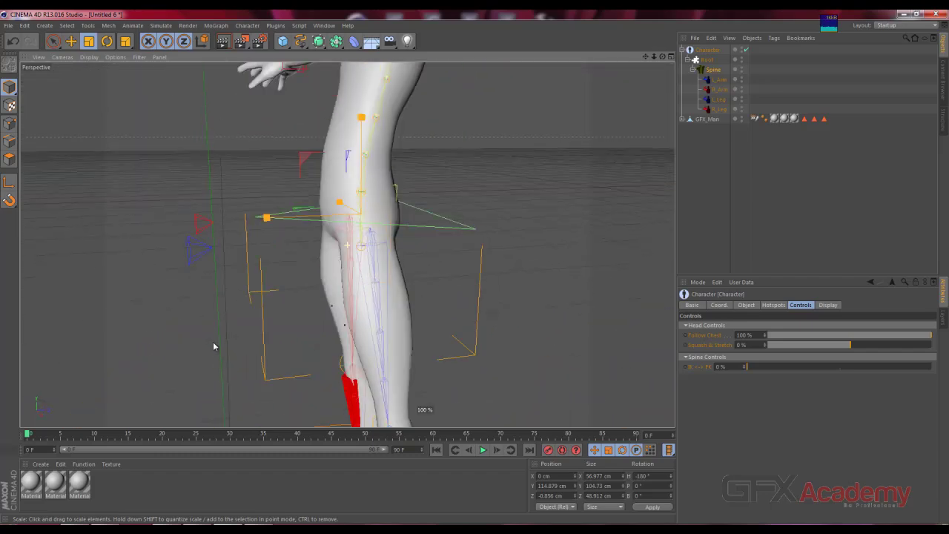
pyautogui.moveTo(220, 195)
pyautogui.keyDown('alt'); pyautogui.mouseDown()
pyautogui.moveTo(203, 265)
pyautogui.moveTo(648, 255)
pyautogui.moveTo(306, 250)
pyautogui.moveTo(326, 250)
pyautogui.mouseUp(); pyautogui.keyUp('alt')
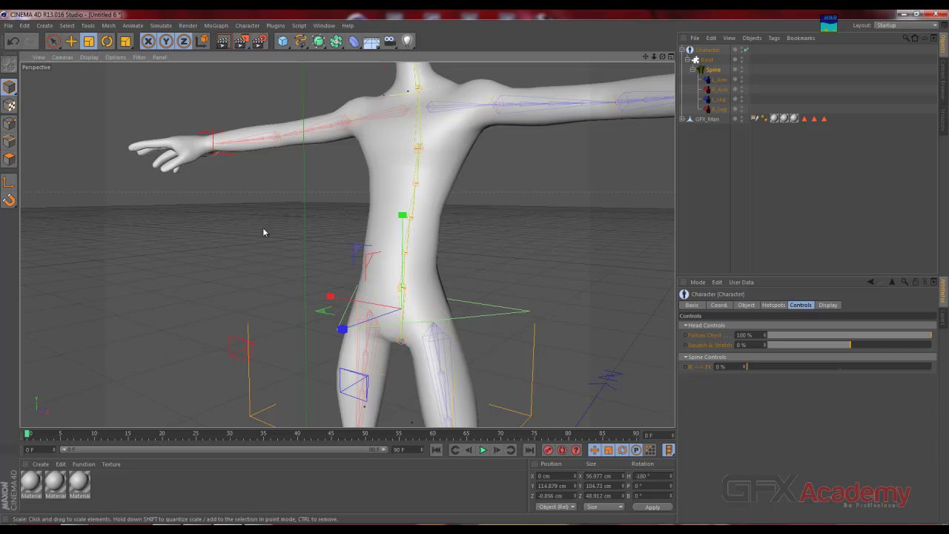
pyautogui.moveTo(253, 216)
pyautogui.keyDown('alt'); pyautogui.mouseDown()
pyautogui.moveTo(319, 223)
pyautogui.moveTo(313, 233)
pyautogui.moveTo(260, 233)
pyautogui.moveTo(362, 236)
pyautogui.mouseUp(); pyautogui.keyUp('alt')
pyautogui.keyDown('alt'); pyautogui.moveTo(363, 236); pyautogui.dragTo(442, 202, button='right'); pyautogui.keyUp('alt')
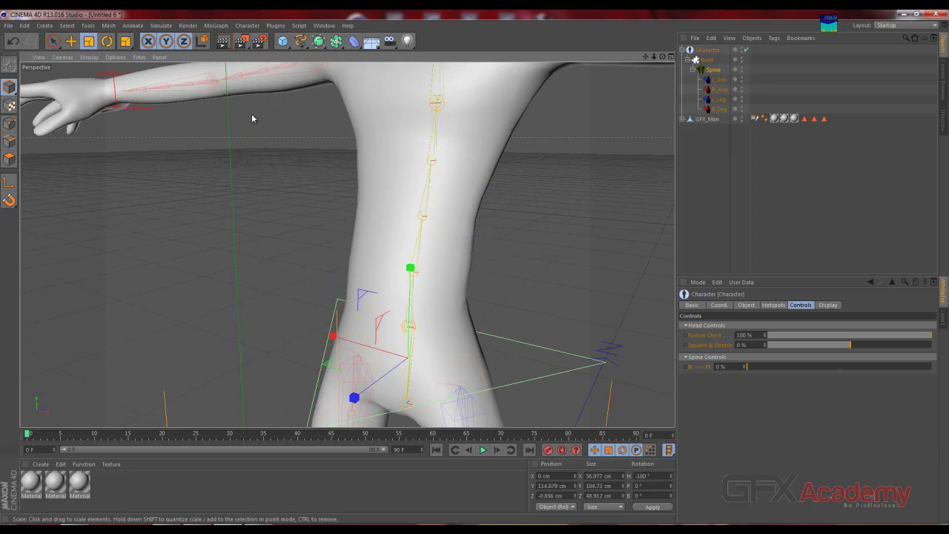
pyautogui.moveTo(186, 150)
pyautogui.keyDown('alt'); pyautogui.mouseDown()
pyautogui.moveTo(227, 197)
pyautogui.moveTo(199, 193)
pyautogui.moveTo(487, 158)
pyautogui.moveTo(501, 141)
pyautogui.moveTo(381, 242)
pyautogui.moveTo(379, 172)
pyautogui.mouseUp(); pyautogui.keyUp('alt')
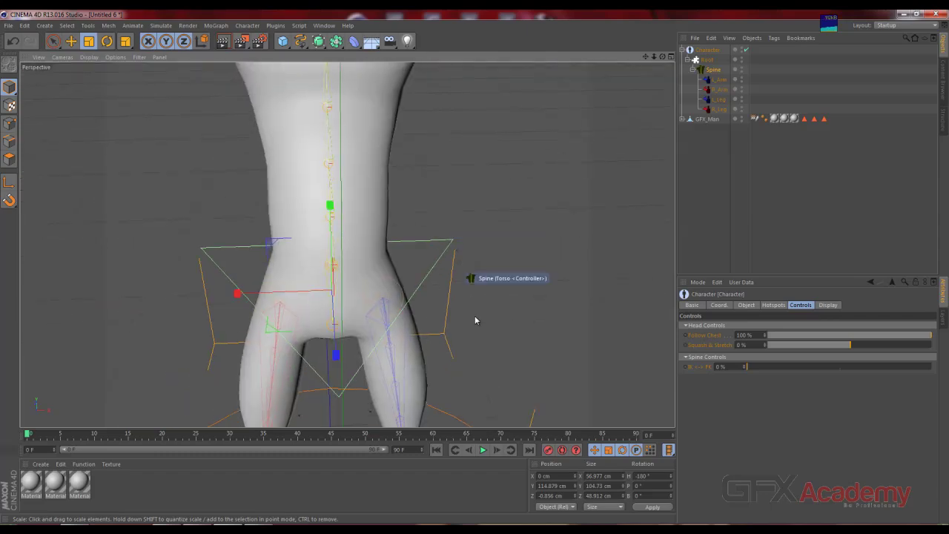
pyautogui.moveTo(475, 319)
pyautogui.keyDown('alt'); pyautogui.mouseDown()
pyautogui.moveTo(346, 264)
pyautogui.moveTo(281, 250)
pyautogui.mouseUp(); pyautogui.keyUp('alt')
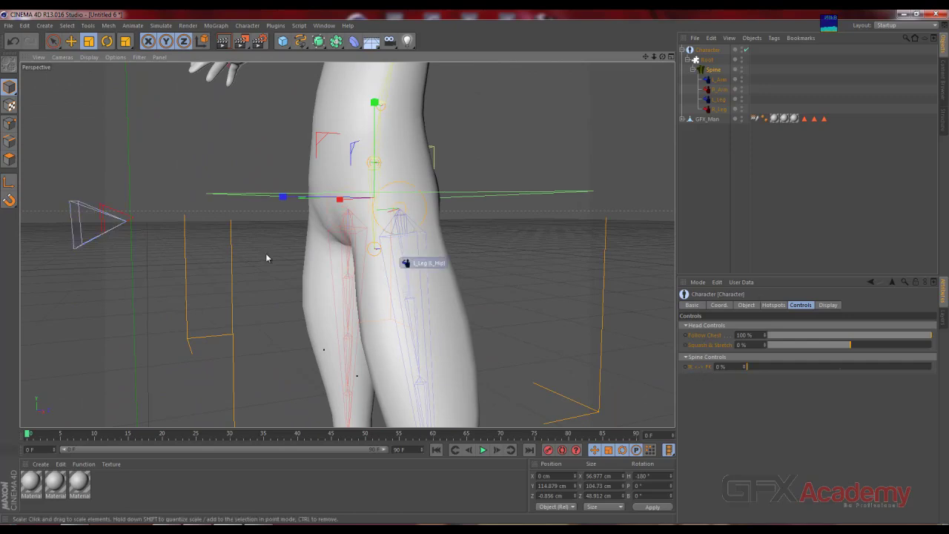
pyautogui.moveTo(479, 359)
pyautogui.keyDown('alt'); pyautogui.mouseDown(button='middle')
pyautogui.moveTo(339, 180)
pyautogui.moveTo(490, 345)
pyautogui.moveTo(492, 212)
pyautogui.moveTo(496, 231)
pyautogui.mouseUp(button='middle'); pyautogui.keyUp('alt')
pyautogui.keyDown('alt'); pyautogui.moveTo(484, 247); pyautogui.dragTo(472, 244); pyautogui.keyUp('alt')
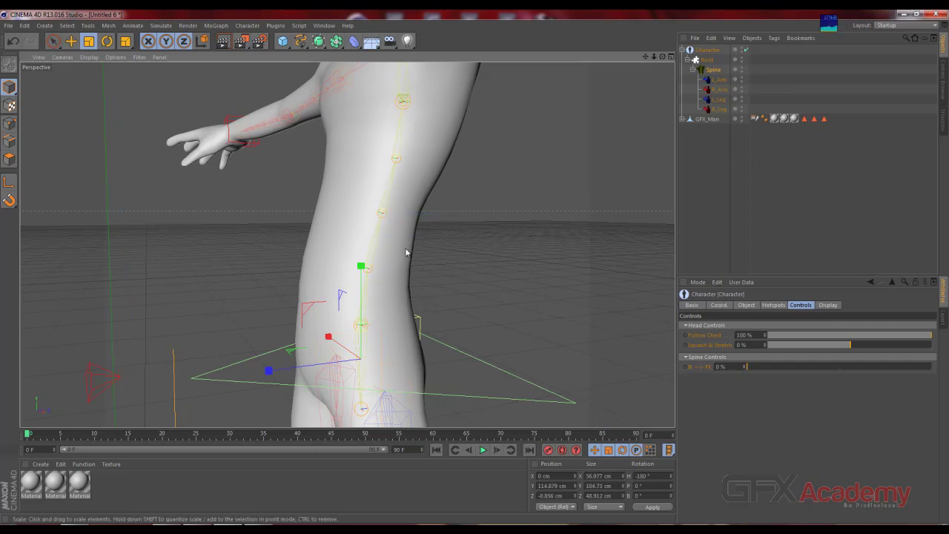
pyautogui.keyDown('alt'); pyautogui.moveTo(470, 238); pyautogui.dragTo(433, 311); pyautogui.keyUp('alt')
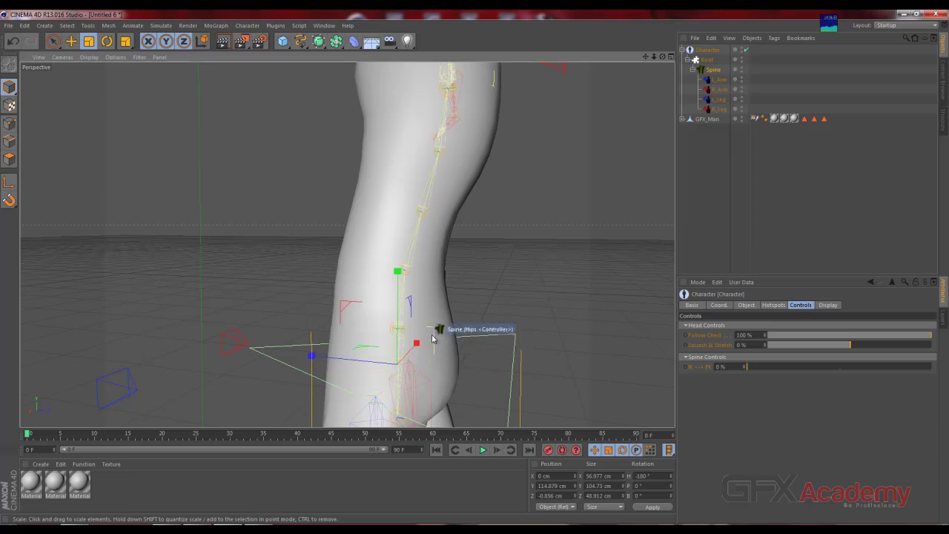
pyautogui.keyDown('alt'); pyautogui.moveTo(273, 208); pyautogui.dragTo(428, 219); pyautogui.keyUp('alt')
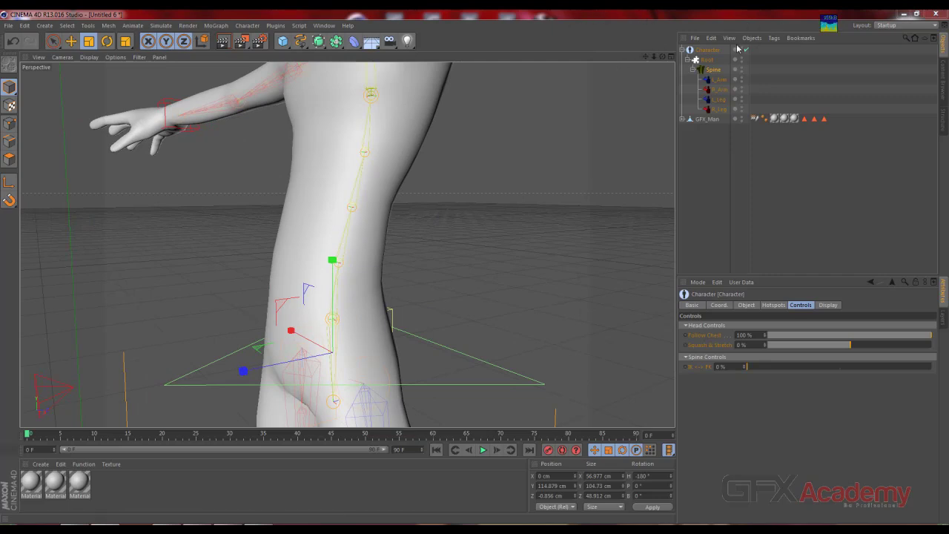
# Step: Browse the Character object's Basic and Coord. tabs, ending on its Object properties
pyautogui.click(710, 55)
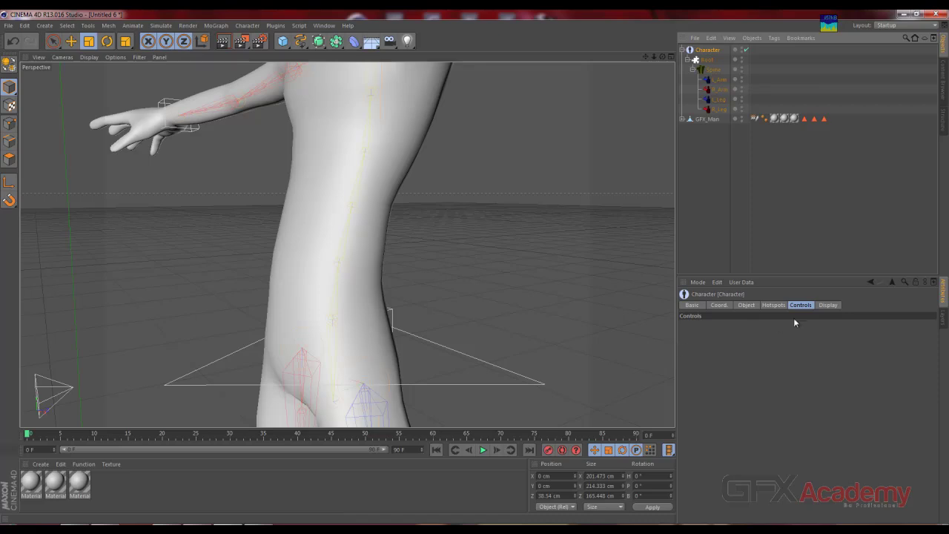
pyautogui.click(691, 306)
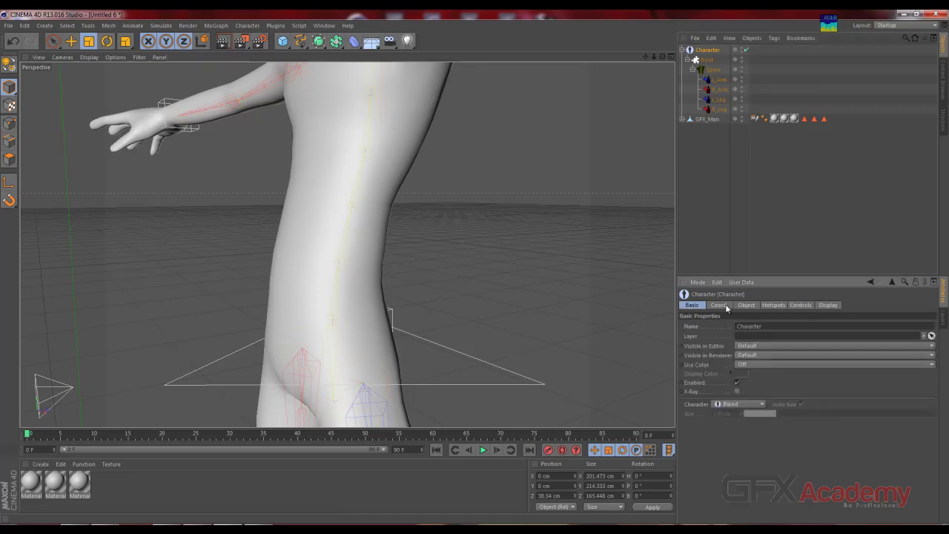
pyautogui.moveTo(467, 289)
pyautogui.keyDown('alt'); pyautogui.mouseDown()
pyautogui.moveTo(459, 316)
pyautogui.moveTo(490, 304)
pyautogui.mouseUp(); pyautogui.keyUp('alt')
pyautogui.click(705, 60)
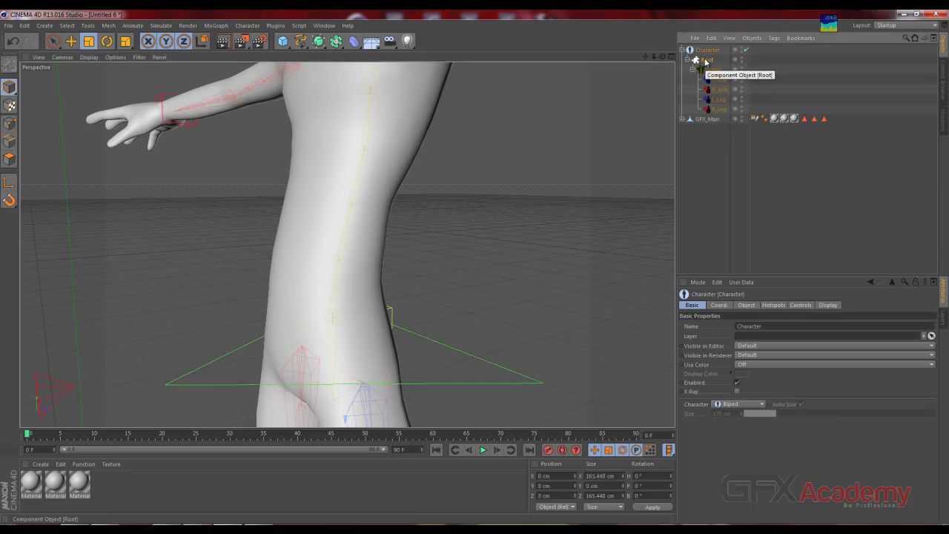
pyautogui.click(719, 310)
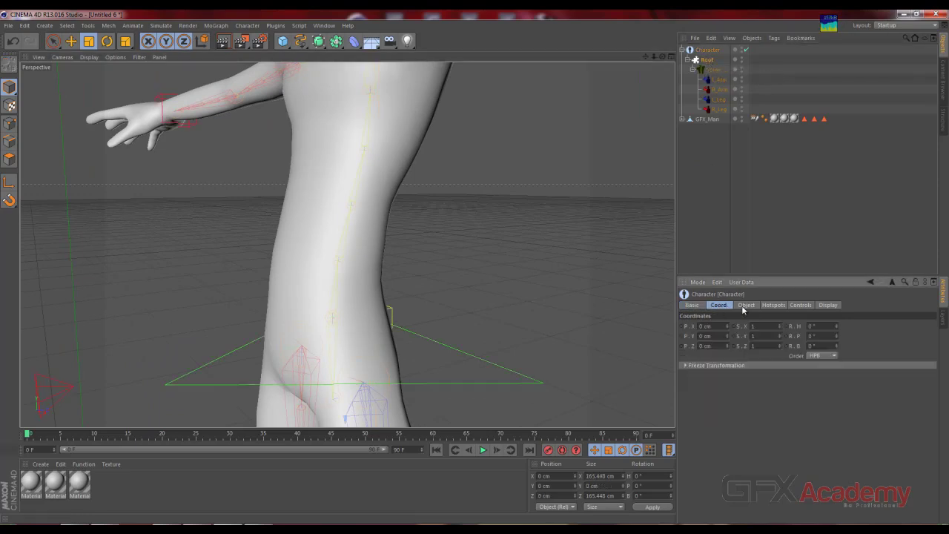
pyautogui.click(746, 310)
pyautogui.click(695, 309)
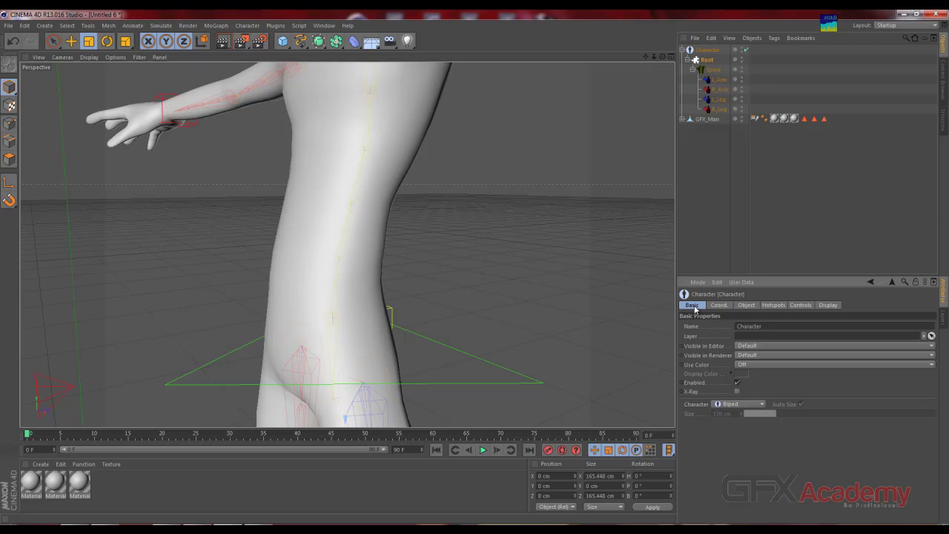
pyautogui.click(712, 52)
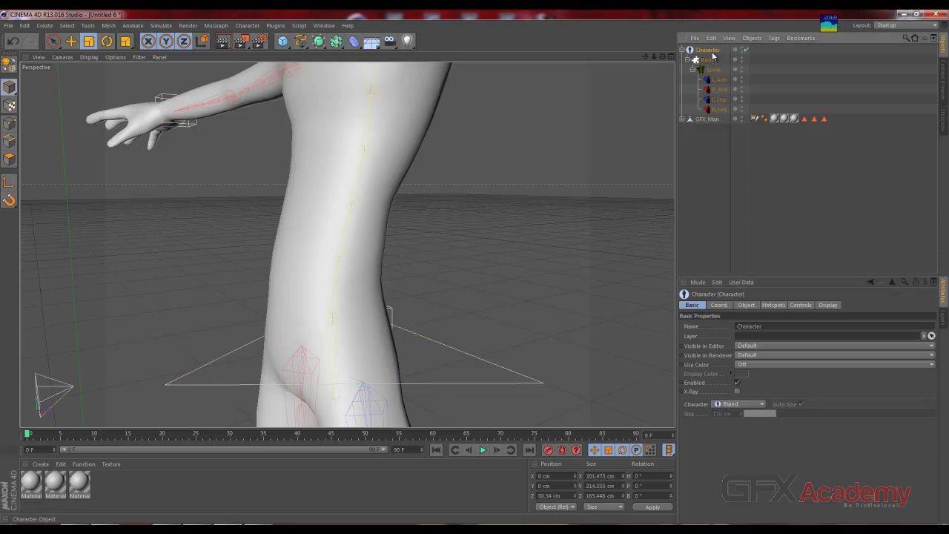
pyautogui.click(746, 305)
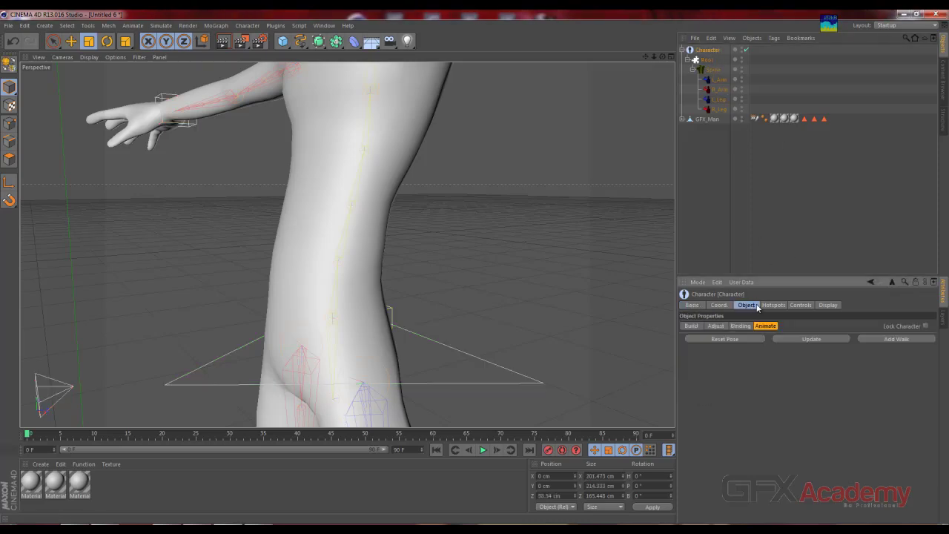
# Step: Put the Character in Adjust mode with Objects set to Controllers
pyautogui.click(697, 327)
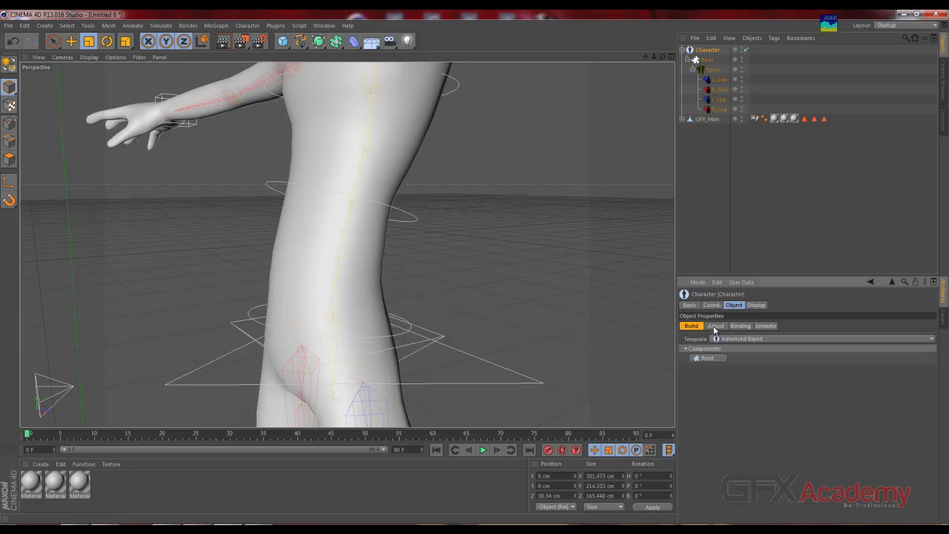
pyautogui.click(714, 328)
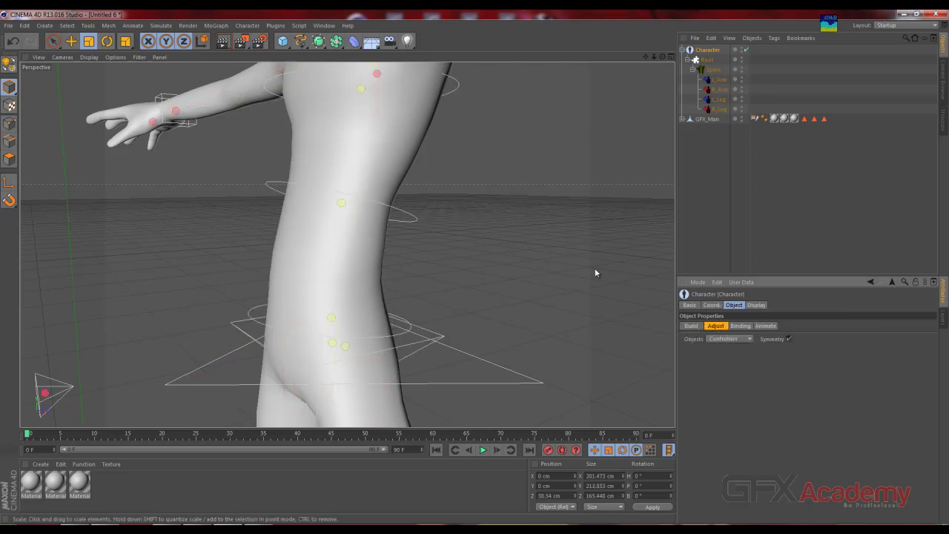
pyautogui.moveTo(594, 267)
pyautogui.keyDown('alt'); pyautogui.mouseDown()
pyautogui.moveTo(485, 259)
pyautogui.moveTo(519, 267)
pyautogui.mouseUp(); pyautogui.keyUp('alt')
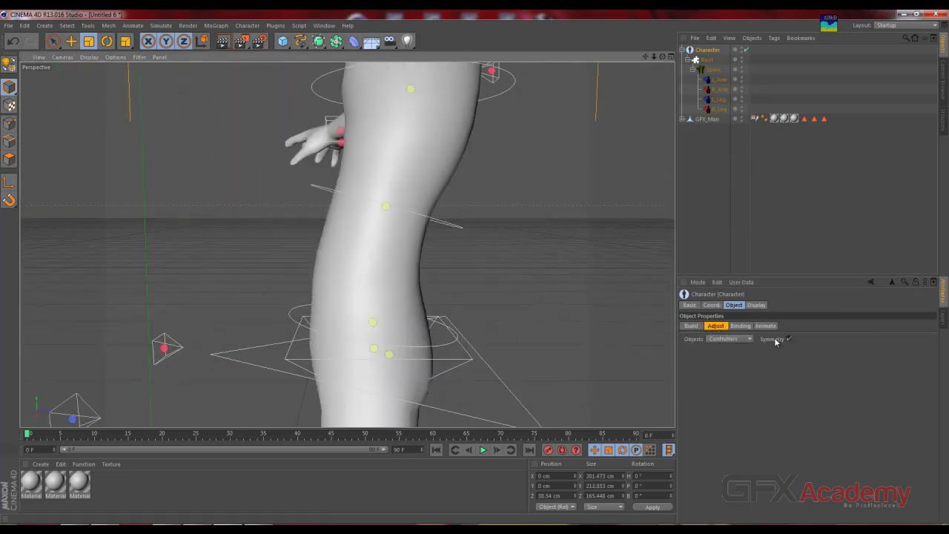
pyautogui.click(737, 338)
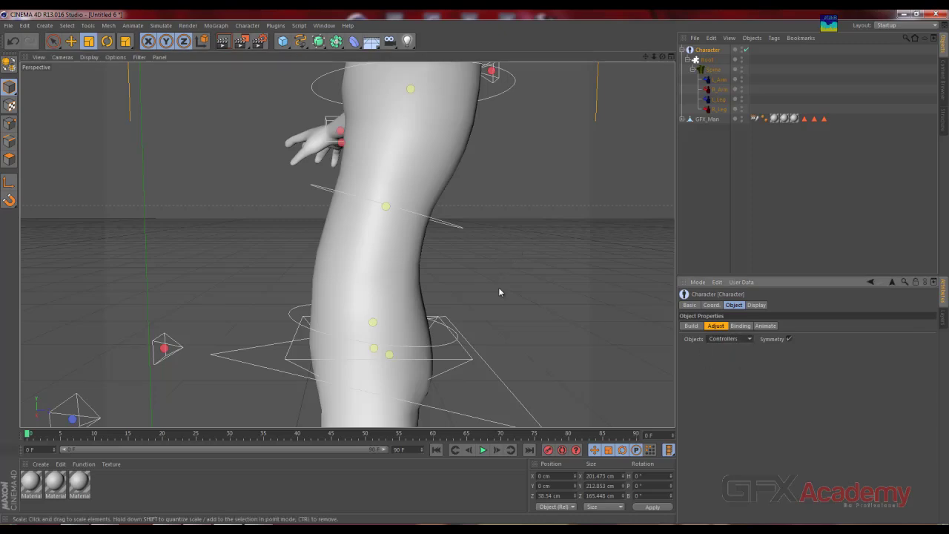
pyautogui.moveTo(260, 243)
pyautogui.keyDown('alt'); pyautogui.mouseDown()
pyautogui.moveTo(354, 229)
pyautogui.moveTo(426, 239)
pyautogui.moveTo(244, 235)
pyautogui.moveTo(222, 214)
pyautogui.moveTo(436, 262)
pyautogui.mouseUp(); pyautogui.keyUp('alt')
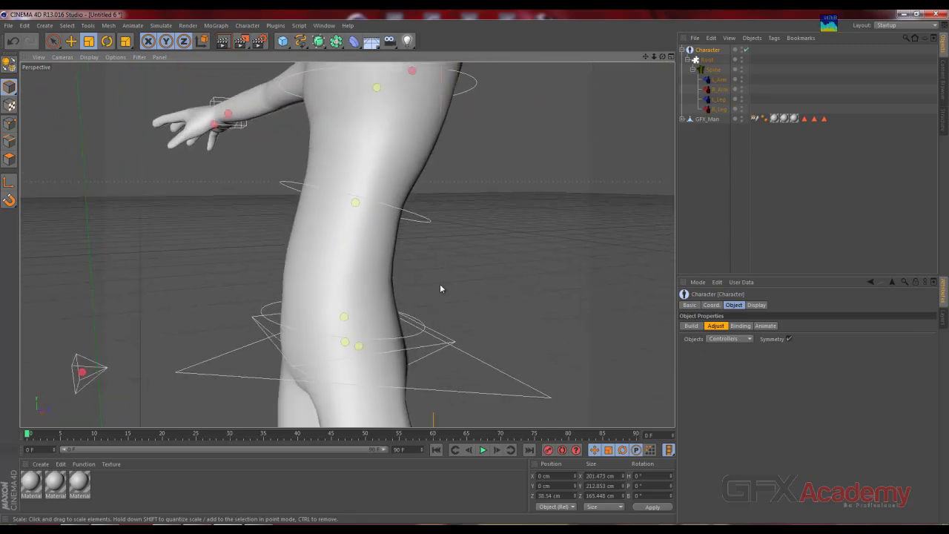
pyautogui.moveTo(440, 289)
pyautogui.keyDown('alt'); pyautogui.mouseDown(button='middle')
pyautogui.moveTo(438, 245)
pyautogui.moveTo(521, 182)
pyautogui.mouseUp(button='middle'); pyautogui.keyUp('alt')
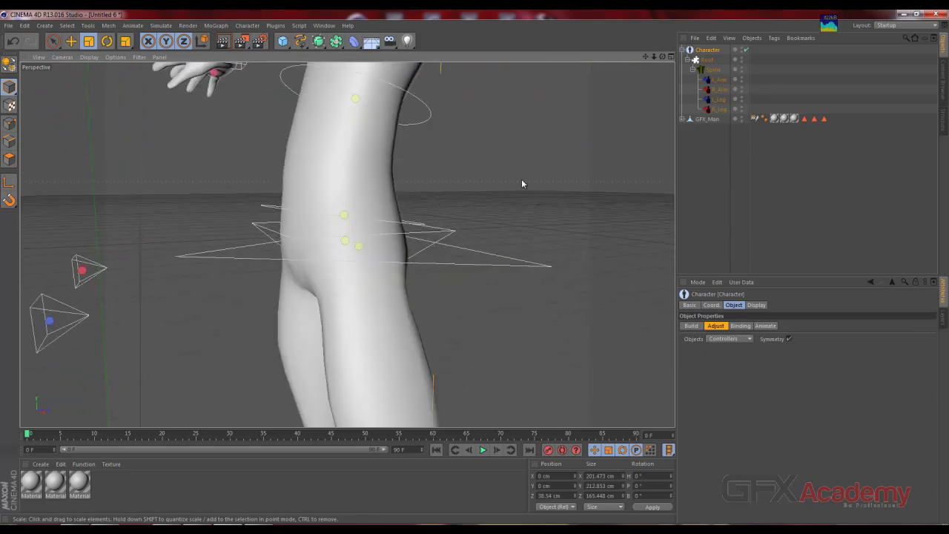
# Step: Inspect the Root component's hip controllers, then return the Character to Animate mode
pyautogui.click(708, 61)
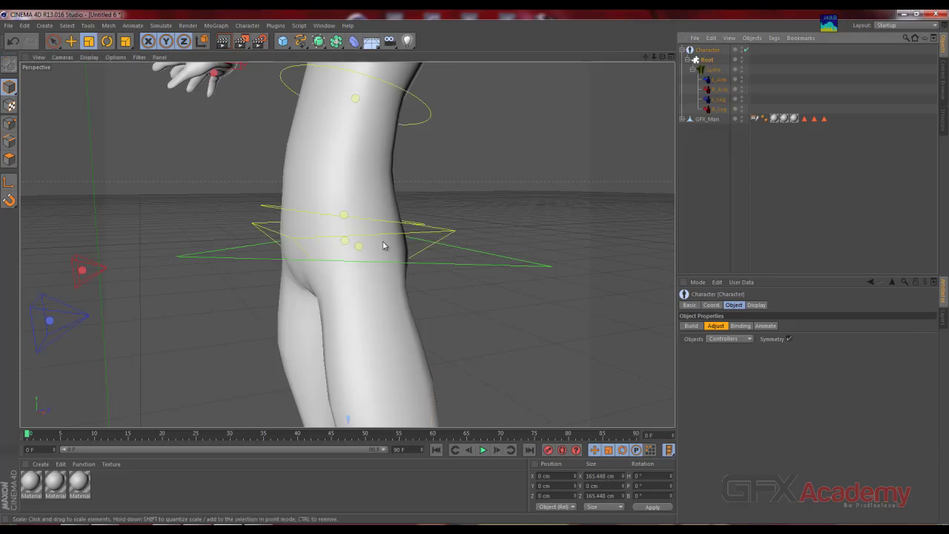
pyautogui.moveTo(385, 245)
pyautogui.keyDown('alt'); pyautogui.mouseDown()
pyautogui.moveTo(341, 258)
pyautogui.moveTo(388, 226)
pyautogui.moveTo(509, 207)
pyautogui.mouseUp(); pyautogui.keyUp('alt')
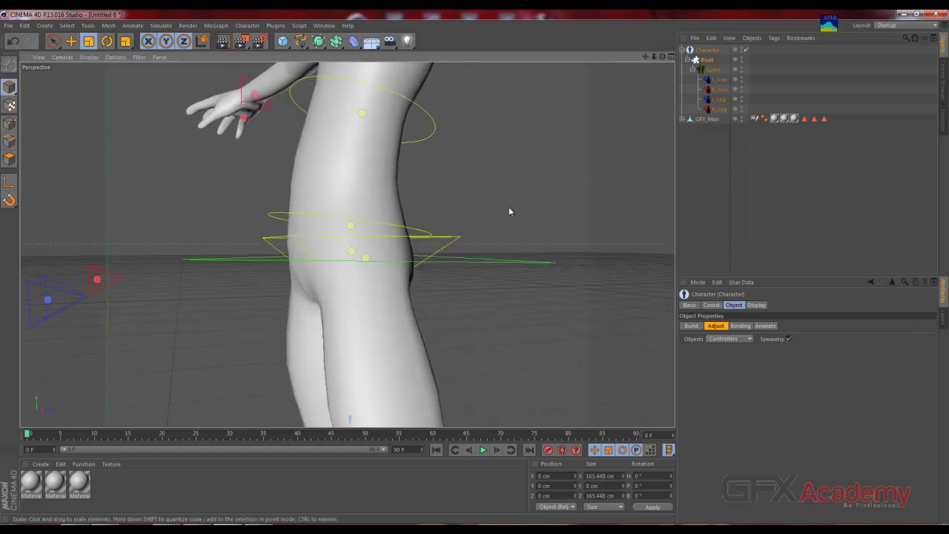
pyautogui.click(711, 51)
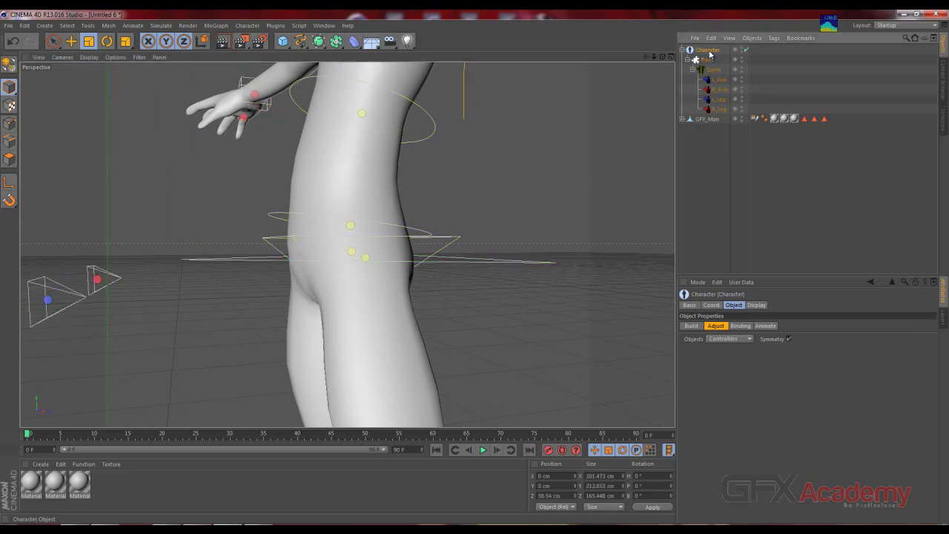
pyautogui.click(764, 326)
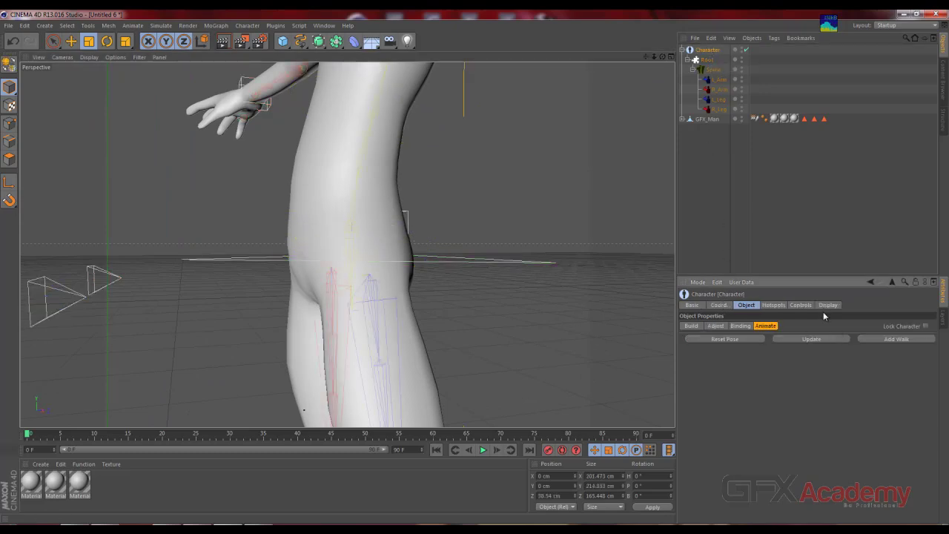
# Step: Browse the Character's Hotspots, Controls and Display tabs, expanding Managers, then return to Object
pyautogui.click(773, 306)
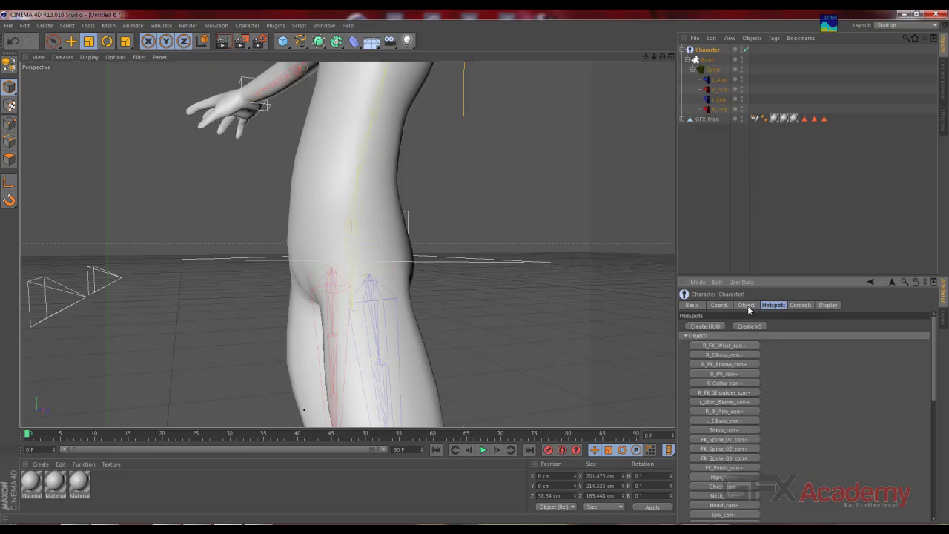
pyautogui.click(746, 306)
pyautogui.click(779, 307)
pyautogui.click(801, 307)
pyautogui.click(820, 308)
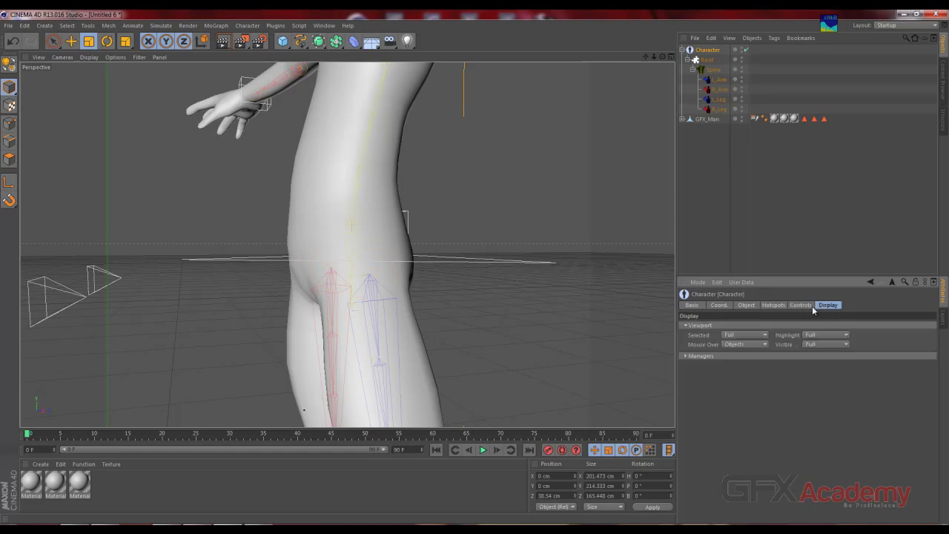
pyautogui.click(707, 357)
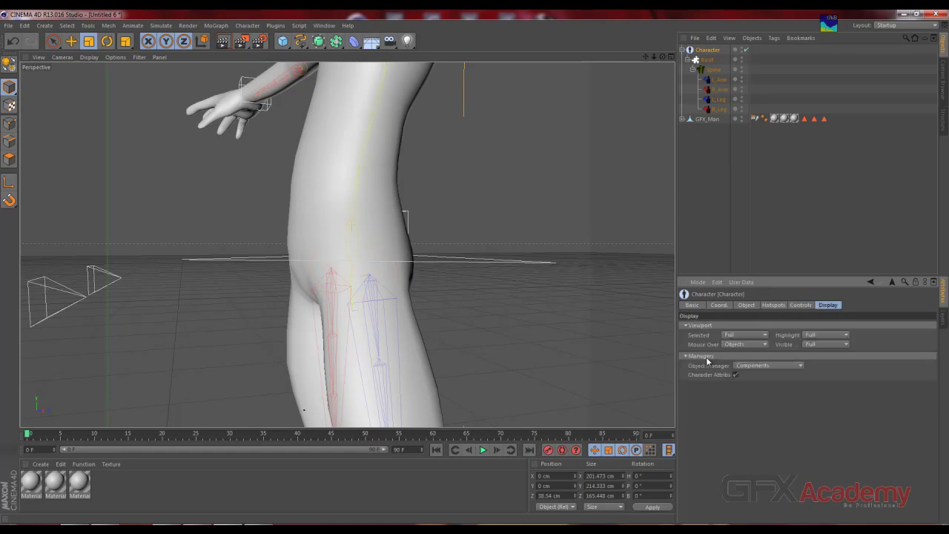
pyautogui.click(719, 305)
pyautogui.click(691, 306)
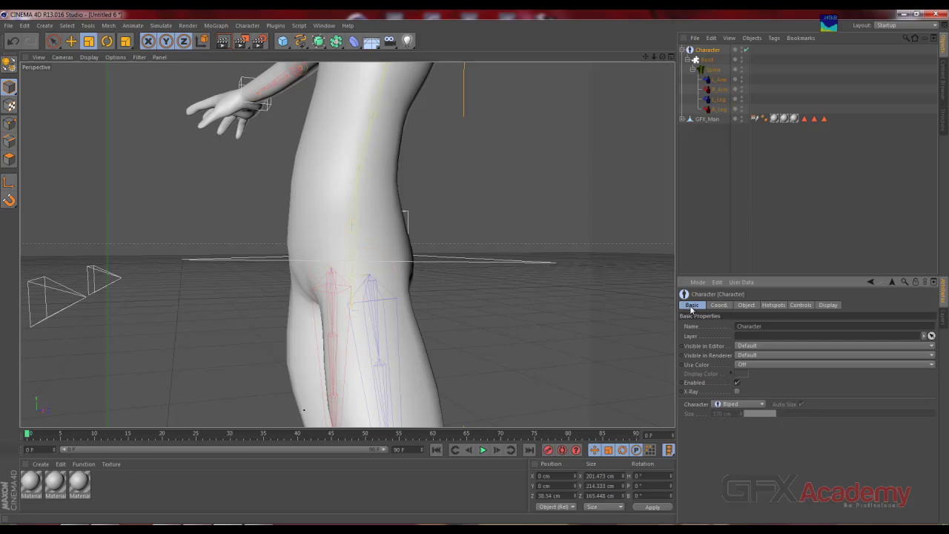
pyautogui.click(745, 306)
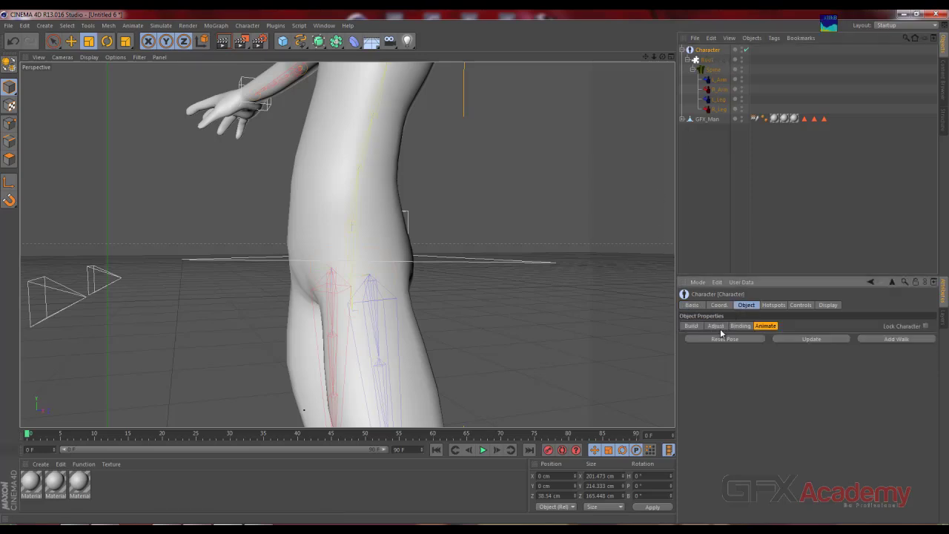
# Step: Switch the Character to Adjust mode with Objects set to Controllers
pyautogui.click(717, 326)
pyautogui.click(726, 349)
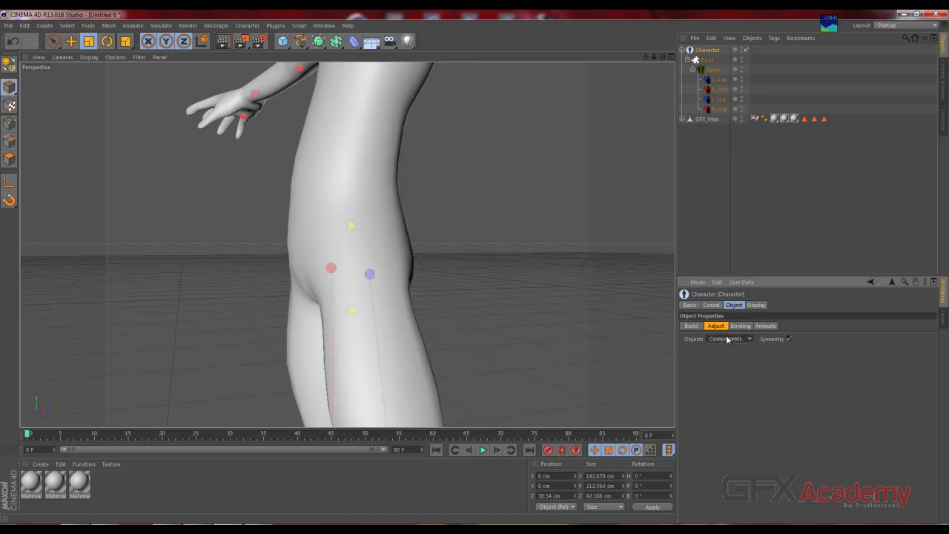
pyautogui.click(727, 358)
# Step: Scale up the Spine hips controller to 24.856 × 23.616 × 4.382 cm
pyautogui.moveTo(293, 227)
pyautogui.keyDown('alt'); pyautogui.mouseDown()
pyautogui.moveTo(214, 263)
pyautogui.moveTo(375, 178)
pyautogui.moveTo(369, 252)
pyautogui.moveTo(462, 305)
pyautogui.mouseUp(); pyautogui.keyUp('alt')
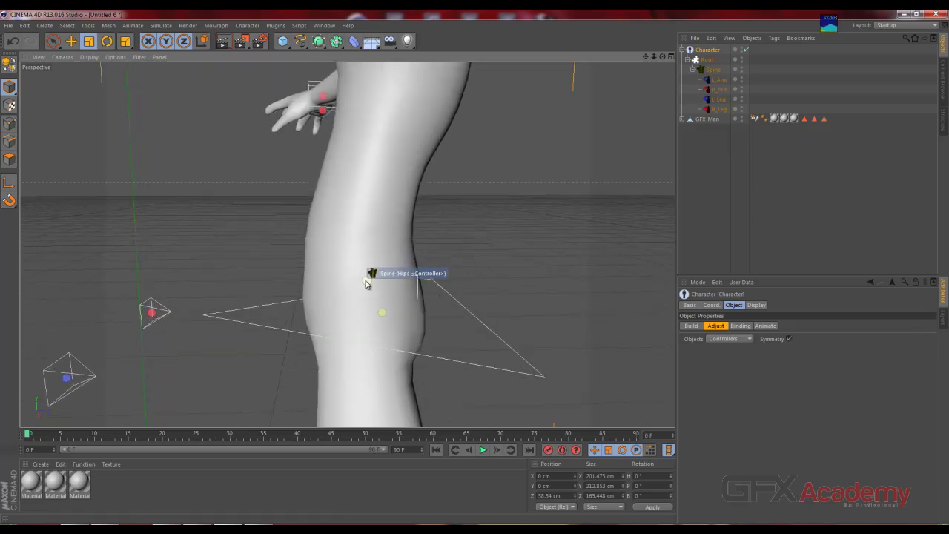
pyautogui.click(368, 280)
pyautogui.moveTo(273, 282)
pyautogui.mouseDown()
pyautogui.moveTo(285, 284)
pyautogui.moveTo(250, 280)
pyautogui.mouseUp()
pyautogui.moveTo(255, 239)
pyautogui.keyDown('alt'); pyautogui.mouseDown()
pyautogui.moveTo(471, 257)
pyautogui.moveTo(391, 280)
pyautogui.moveTo(435, 284)
pyautogui.moveTo(295, 203)
pyautogui.moveTo(413, 243)
pyautogui.moveTo(452, 239)
pyautogui.mouseUp(); pyautogui.keyUp('alt')
# Step: Stretch the Spine chest controller wider and taller across the chest
pyautogui.keyDown('alt'); pyautogui.moveTo(462, 163); pyautogui.dragTo(452, 280, button='middle'); pyautogui.keyUp('alt')
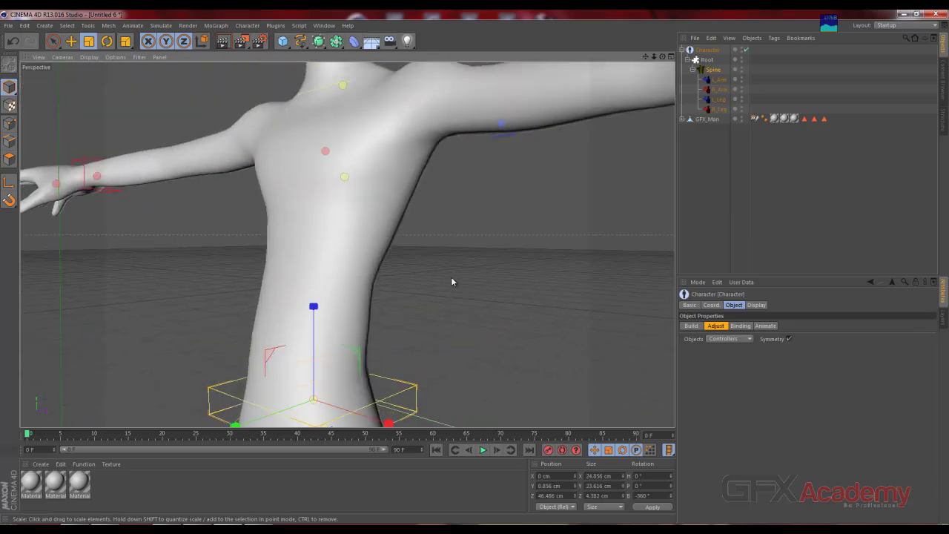
pyautogui.keyDown('alt'); pyautogui.moveTo(496, 274); pyautogui.dragTo(397, 243); pyautogui.keyUp('alt')
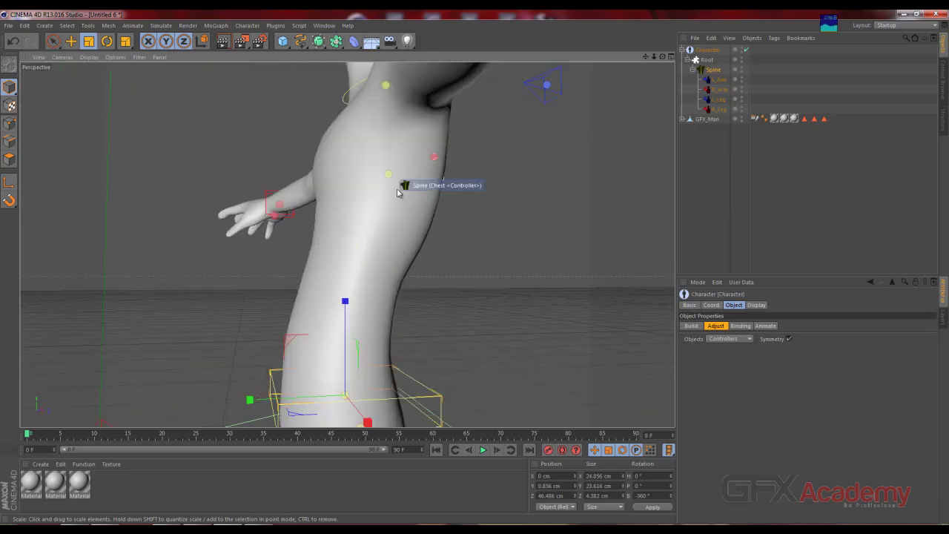
pyautogui.moveTo(391, 179)
pyautogui.keyDown('alt'); pyautogui.mouseDown()
pyautogui.moveTo(467, 263)
pyautogui.moveTo(361, 210)
pyautogui.mouseUp(); pyautogui.keyUp('alt')
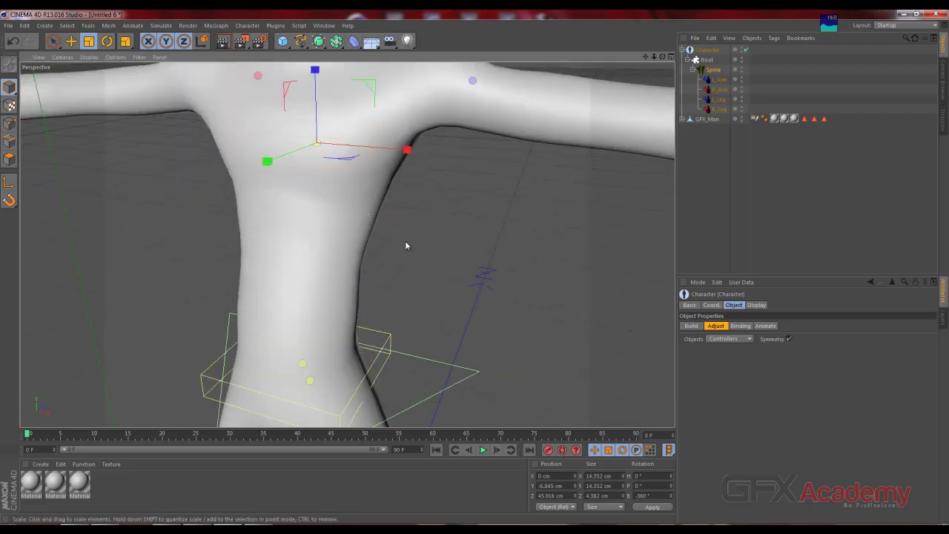
pyautogui.moveTo(405, 240)
pyautogui.keyDown('alt'); pyautogui.mouseDown()
pyautogui.moveTo(336, 232)
pyautogui.moveTo(368, 237)
pyautogui.mouseUp(); pyautogui.keyUp('alt')
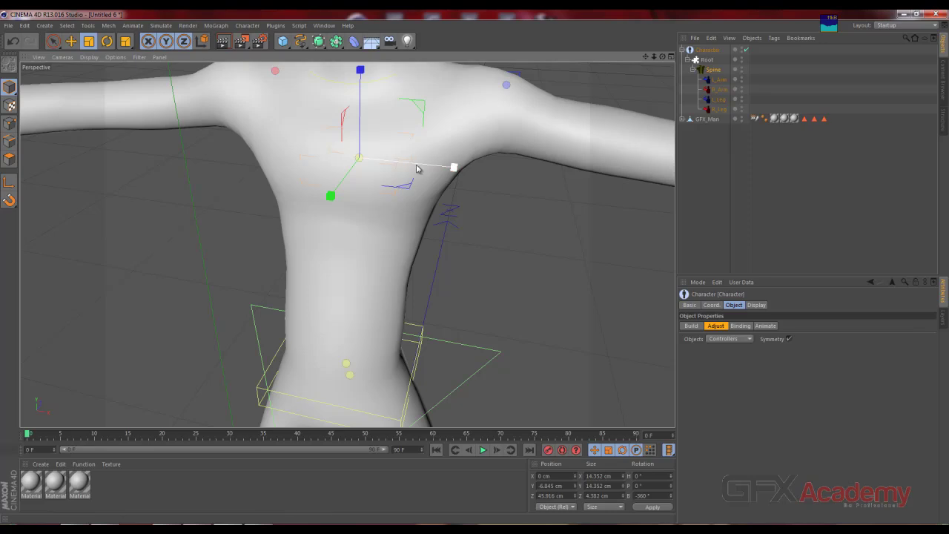
pyautogui.moveTo(453, 165)
pyautogui.mouseDown()
pyautogui.moveTo(510, 173)
pyautogui.moveTo(489, 172)
pyautogui.mouseUp()
pyautogui.moveTo(426, 197)
pyautogui.keyDown('alt'); pyautogui.mouseDown()
pyautogui.moveTo(426, 208)
pyautogui.moveTo(306, 161)
pyautogui.mouseUp(); pyautogui.keyUp('alt')
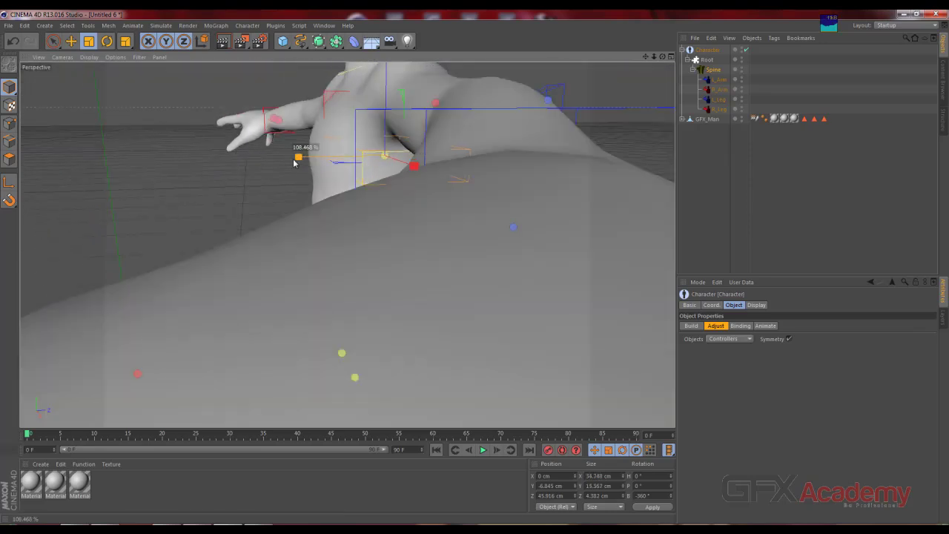
pyautogui.moveTo(230, 164); pyautogui.dragTo(230, 165)
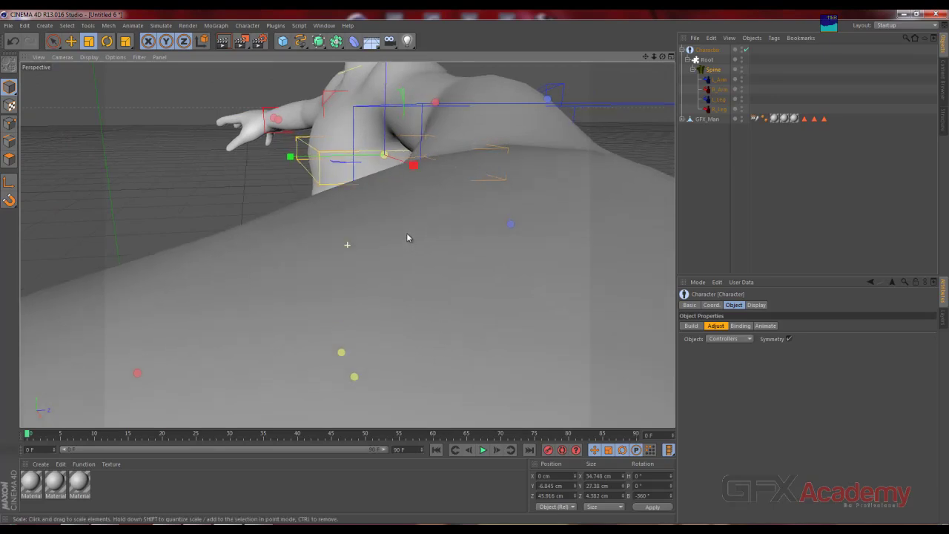
pyautogui.moveTo(406, 233)
pyautogui.keyDown('alt'); pyautogui.mouseDown()
pyautogui.moveTo(353, 244)
pyautogui.moveTo(381, 184)
pyautogui.moveTo(318, 245)
pyautogui.moveTo(408, 239)
pyautogui.moveTo(422, 184)
pyautogui.mouseUp(); pyautogui.keyUp('alt')
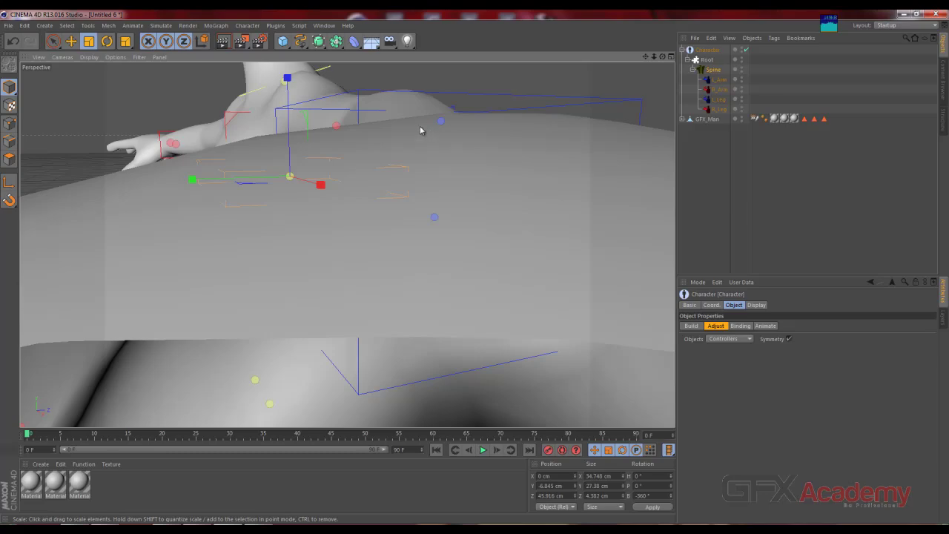
# Step: Reframe the view on the shoulder and arm, ending on a front view of the chest
pyautogui.keyDown('alt'); pyautogui.moveTo(422, 131); pyautogui.dragTo(381, 178); pyautogui.keyUp('alt')
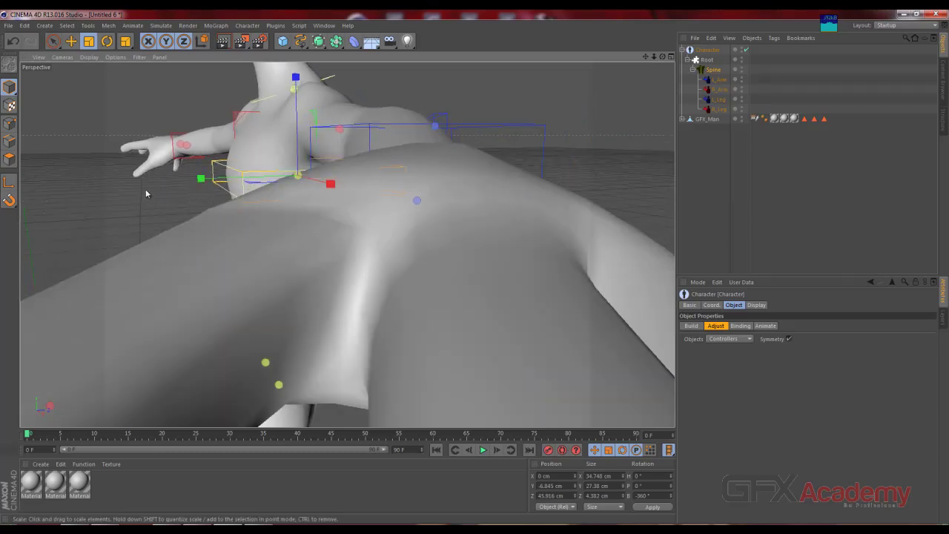
pyautogui.middleClick(145, 189)
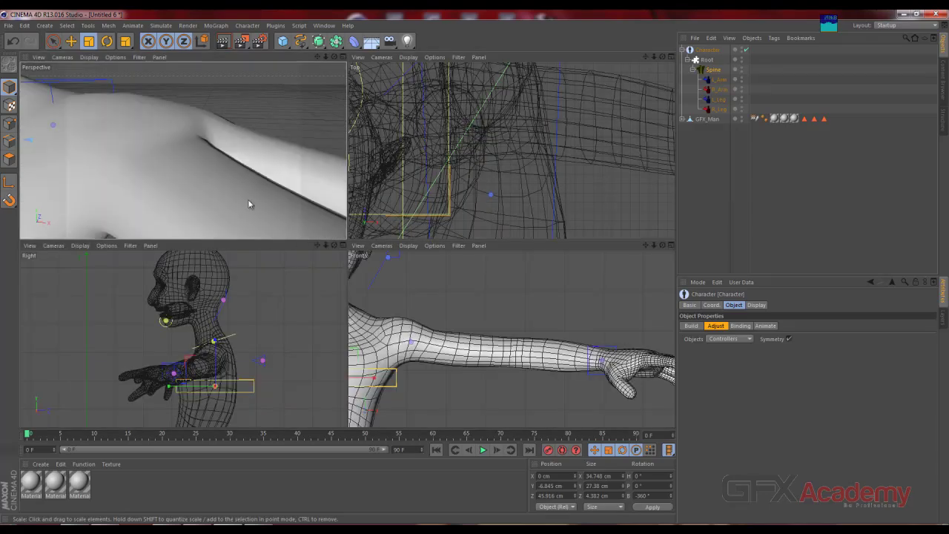
pyautogui.middleClick(180, 178)
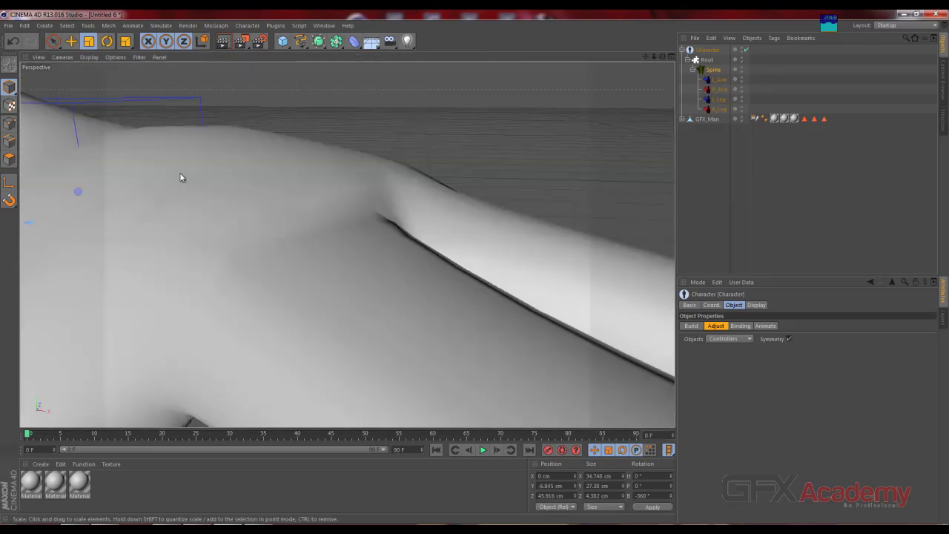
pyautogui.keyDown('alt'); pyautogui.moveTo(181, 178); pyautogui.dragTo(402, 228); pyautogui.keyUp('alt')
pyautogui.scroll(-5, 401, 227)
pyautogui.scroll(-3, 329, 240)
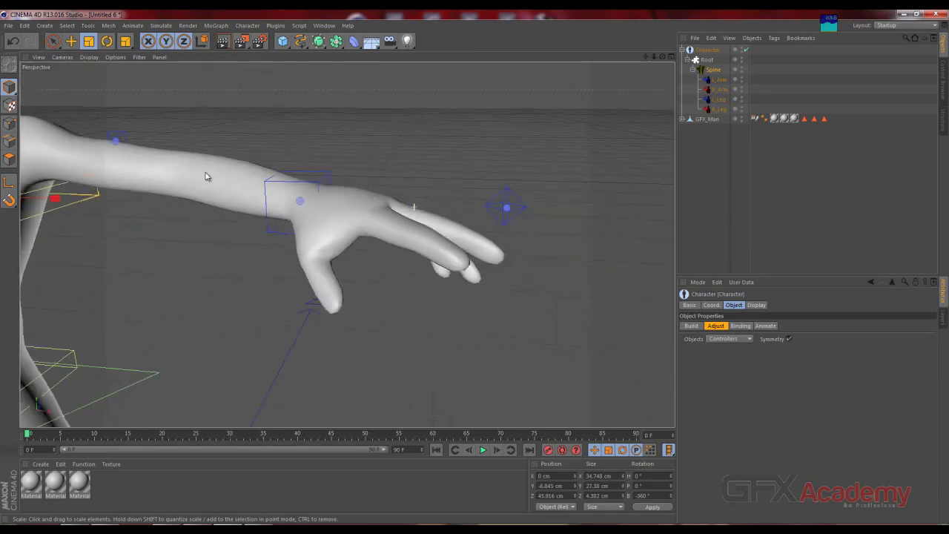
pyautogui.moveTo(329, 240)
pyautogui.keyDown('alt'); pyautogui.mouseDown()
pyautogui.moveTo(537, 187)
pyautogui.moveTo(373, 309)
pyautogui.moveTo(297, 271)
pyautogui.mouseUp(); pyautogui.keyUp('alt')
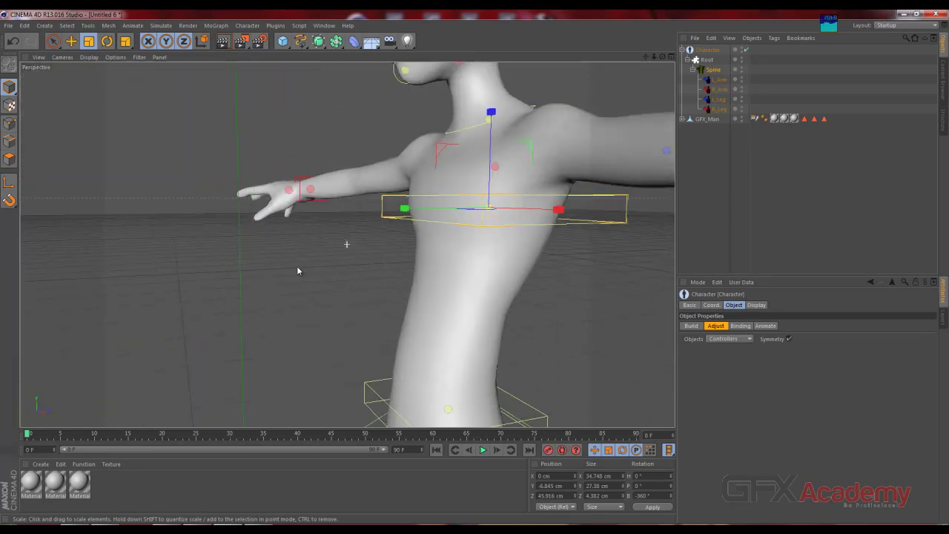
# Step: Deepen the Spine hips controller along Z to about 47.9 cm
pyautogui.moveTo(501, 358)
pyautogui.keyDown('alt'); pyautogui.mouseDown()
pyautogui.moveTo(381, 195)
pyautogui.moveTo(297, 221)
pyautogui.mouseUp(); pyautogui.keyUp('alt')
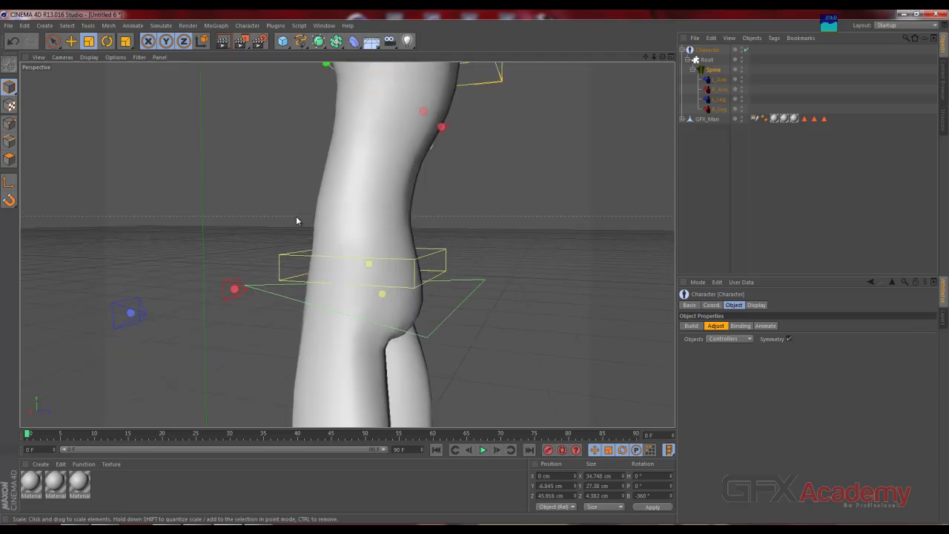
pyautogui.click(382, 294)
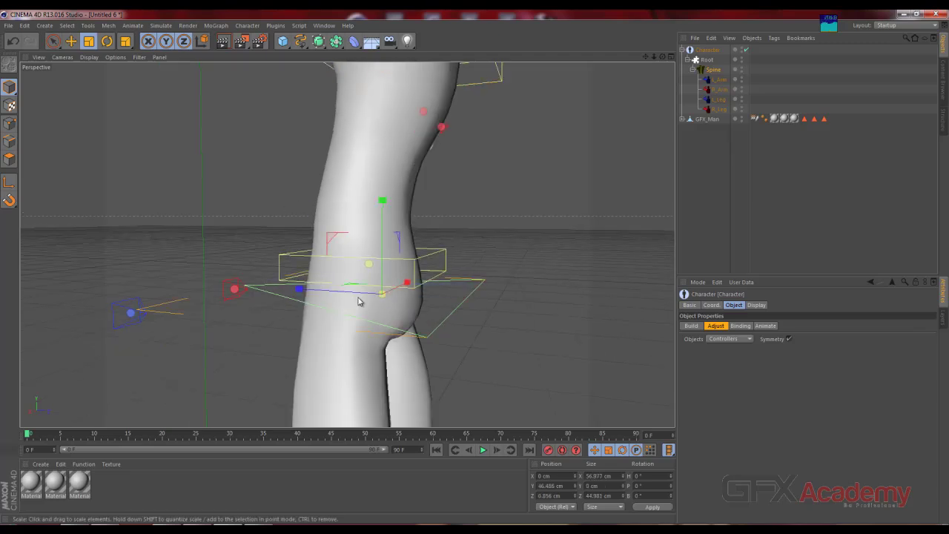
pyautogui.keyDown('alt'); pyautogui.moveTo(360, 301); pyautogui.dragTo(315, 290); pyautogui.keyUp('alt')
pyautogui.moveTo(246, 230)
pyautogui.keyDown('alt'); pyautogui.mouseDown()
pyautogui.moveTo(402, 293)
pyautogui.moveTo(549, 302)
pyautogui.moveTo(510, 295)
pyautogui.moveTo(307, 195)
pyautogui.moveTo(323, 221)
pyautogui.moveTo(490, 237)
pyautogui.moveTo(462, 250)
pyautogui.moveTo(378, 137)
pyautogui.moveTo(365, 201)
pyautogui.moveTo(371, 261)
pyautogui.mouseUp(); pyautogui.keyUp('alt')
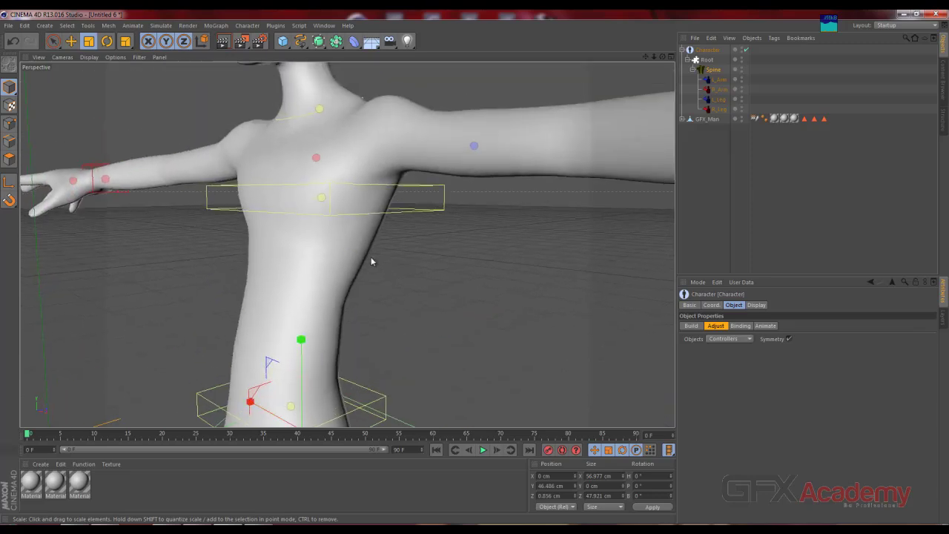
pyautogui.click(319, 107)
pyautogui.moveTo(406, 119)
pyautogui.keyDown('alt'); pyautogui.mouseDown()
pyautogui.moveTo(227, 221)
pyautogui.moveTo(334, 238)
pyautogui.moveTo(396, 204)
pyautogui.moveTo(416, 173)
pyautogui.moveTo(237, 179)
pyautogui.moveTo(407, 343)
pyautogui.moveTo(390, 192)
pyautogui.moveTo(381, 271)
pyautogui.moveTo(508, 264)
pyautogui.moveTo(304, 255)
pyautogui.moveTo(409, 275)
pyautogui.moveTo(396, 305)
pyautogui.moveTo(310, 265)
pyautogui.moveTo(444, 275)
pyautogui.mouseUp(); pyautogui.keyUp('alt')
pyautogui.scroll(-3, 408, 276)
pyautogui.scroll(-2, 416, 277)
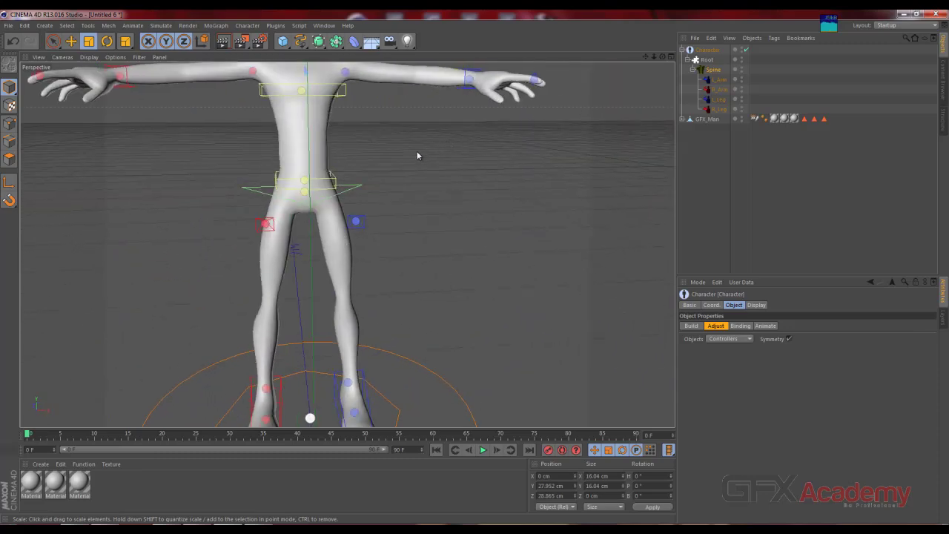
# Step: Move the L_Hand controller along X and Z out beside and in front of the left hand
pyautogui.moveTo(416, 155)
pyautogui.keyDown('alt'); pyautogui.mouseDown()
pyautogui.moveTo(289, 186)
pyautogui.moveTo(328, 187)
pyautogui.moveTo(176, 174)
pyautogui.moveTo(353, 178)
pyautogui.mouseUp(); pyautogui.keyUp('alt')
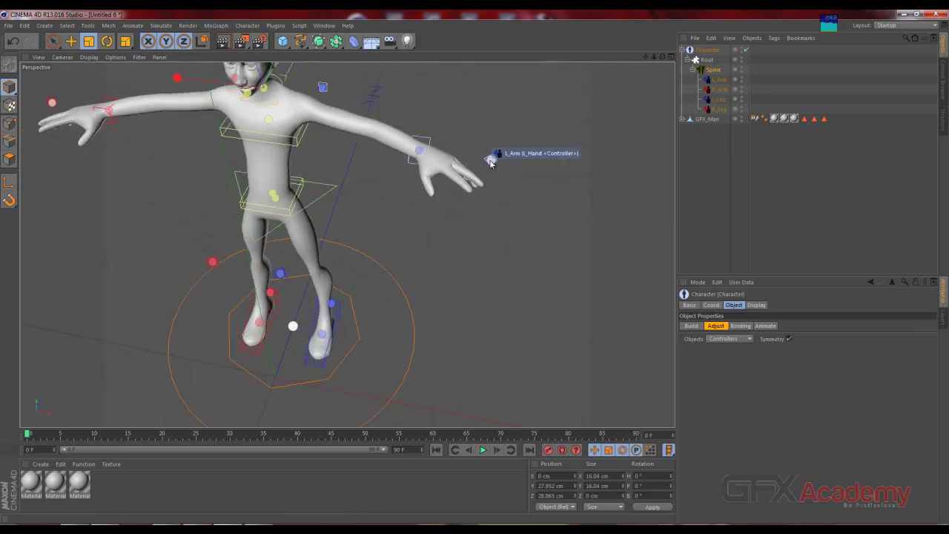
pyautogui.click(490, 163)
pyautogui.moveTo(544, 181)
pyautogui.keyDown('alt'); pyautogui.mouseDown()
pyautogui.moveTo(442, 224)
pyautogui.moveTo(501, 192)
pyautogui.mouseUp(); pyautogui.keyUp('alt')
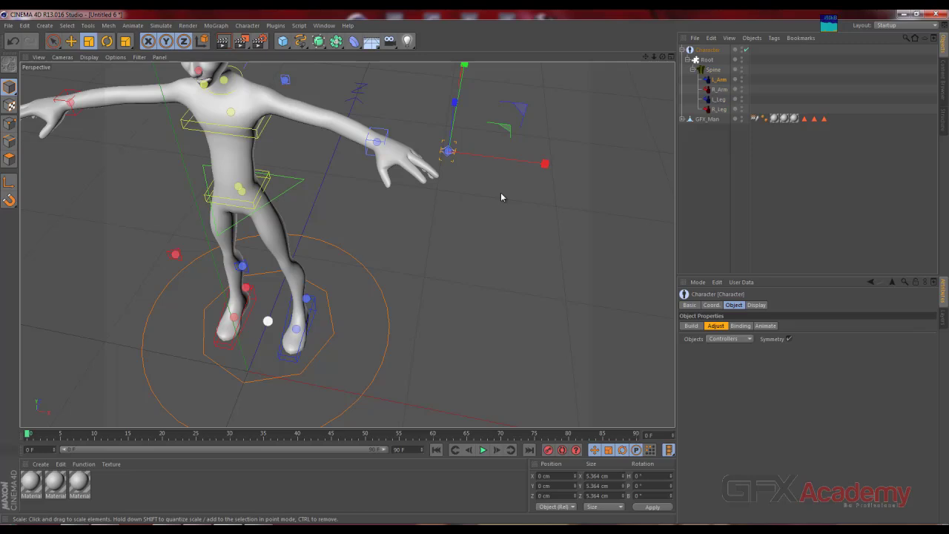
pyautogui.click(66, 45)
pyautogui.moveTo(607, 280)
pyautogui.keyDown('alt'); pyautogui.mouseDown()
pyautogui.moveTo(477, 234)
pyautogui.moveTo(522, 202)
pyautogui.moveTo(384, 234)
pyautogui.mouseUp(); pyautogui.keyUp('alt')
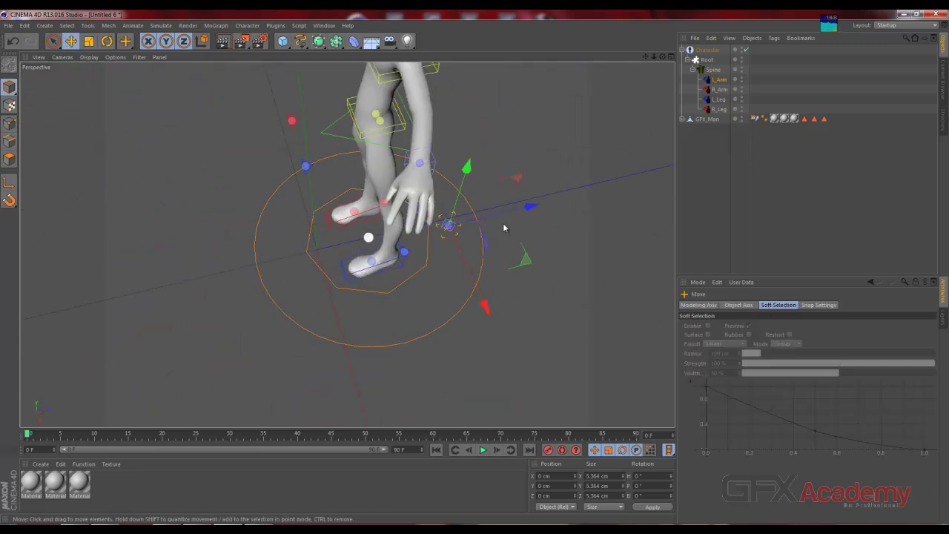
pyautogui.moveTo(529, 206)
pyautogui.mouseDown()
pyautogui.moveTo(378, 243)
pyautogui.moveTo(531, 215)
pyautogui.mouseUp()
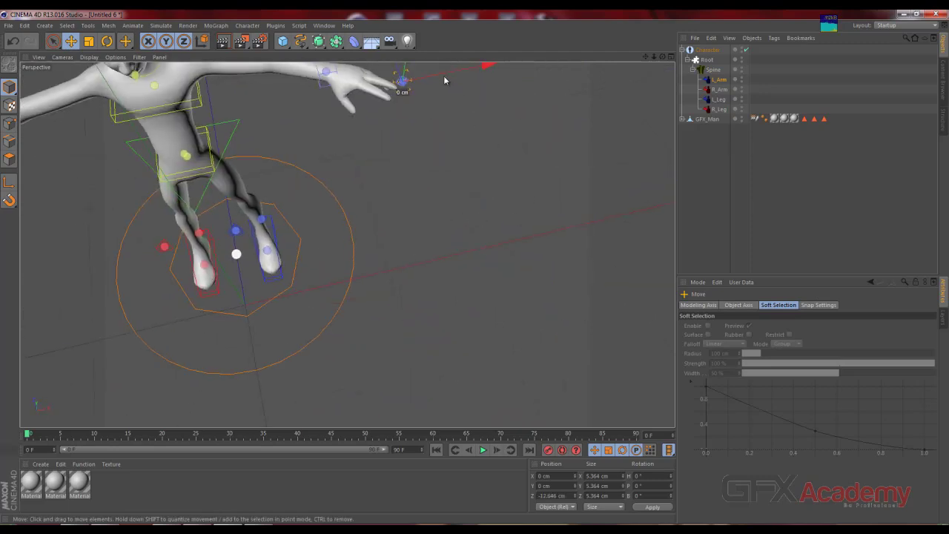
pyautogui.moveTo(445, 77); pyautogui.dragTo(477, 73)
pyautogui.moveTo(509, 141)
pyautogui.keyDown('alt'); pyautogui.mouseDown()
pyautogui.moveTo(424, 180)
pyautogui.moveTo(377, 244)
pyautogui.moveTo(251, 228)
pyautogui.mouseUp(); pyautogui.keyUp('alt')
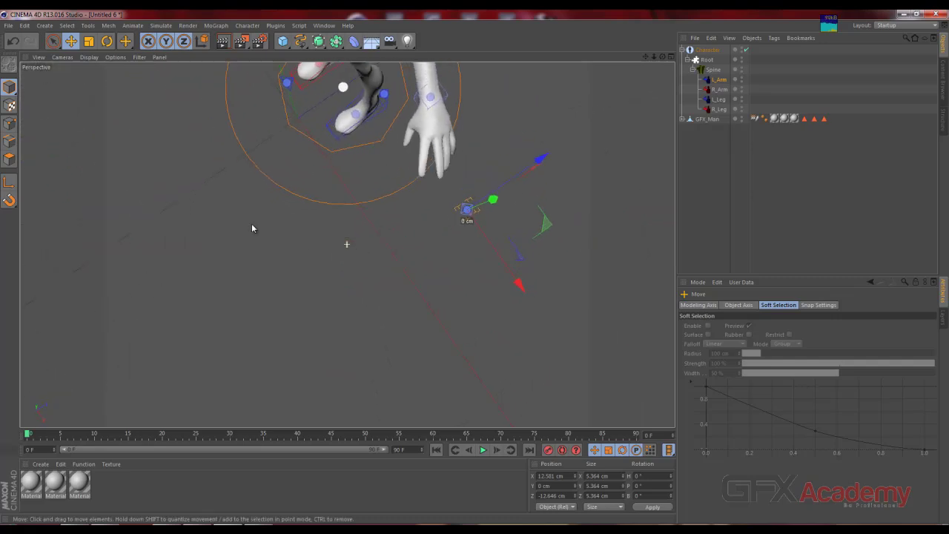
pyautogui.moveTo(545, 220)
pyautogui.mouseDown()
pyautogui.moveTo(531, 234)
pyautogui.moveTo(528, 225)
pyautogui.mouseUp()
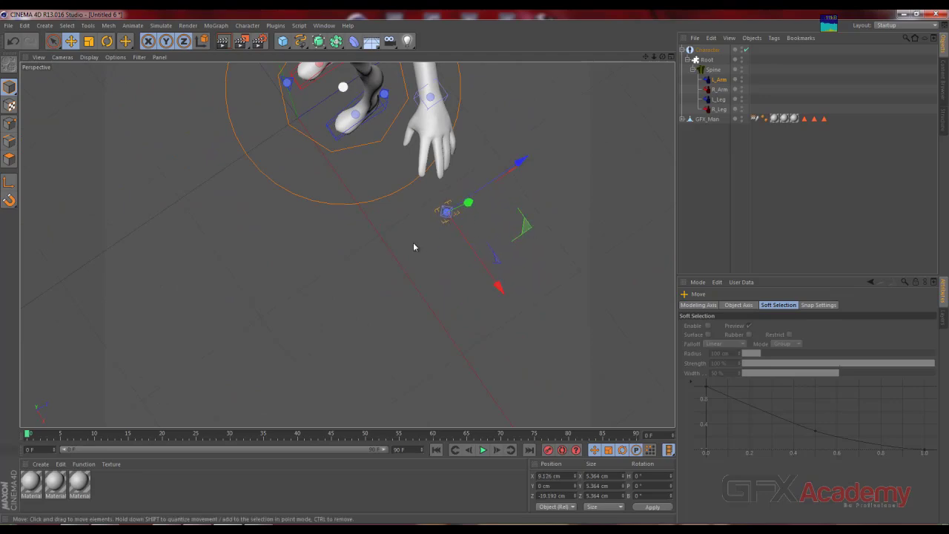
pyautogui.moveTo(369, 256)
pyautogui.keyDown('alt'); pyautogui.mouseDown()
pyautogui.moveTo(346, 241)
pyautogui.moveTo(295, 146)
pyautogui.mouseUp(); pyautogui.keyUp('alt')
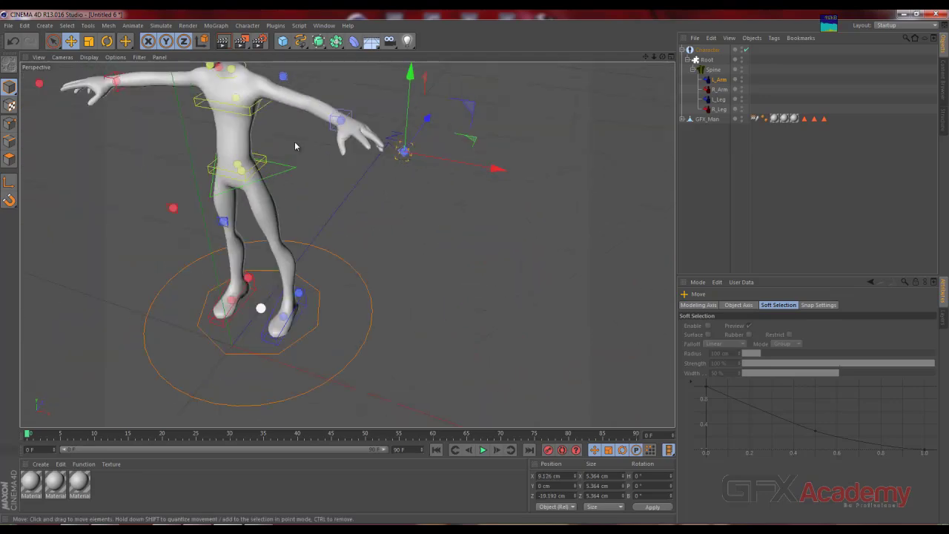
pyautogui.moveTo(144, 154)
pyautogui.keyDown('alt'); pyautogui.mouseDown()
pyautogui.moveTo(252, 184)
pyautogui.moveTo(482, 170)
pyautogui.moveTo(345, 244)
pyautogui.mouseUp(); pyautogui.keyUp('alt')
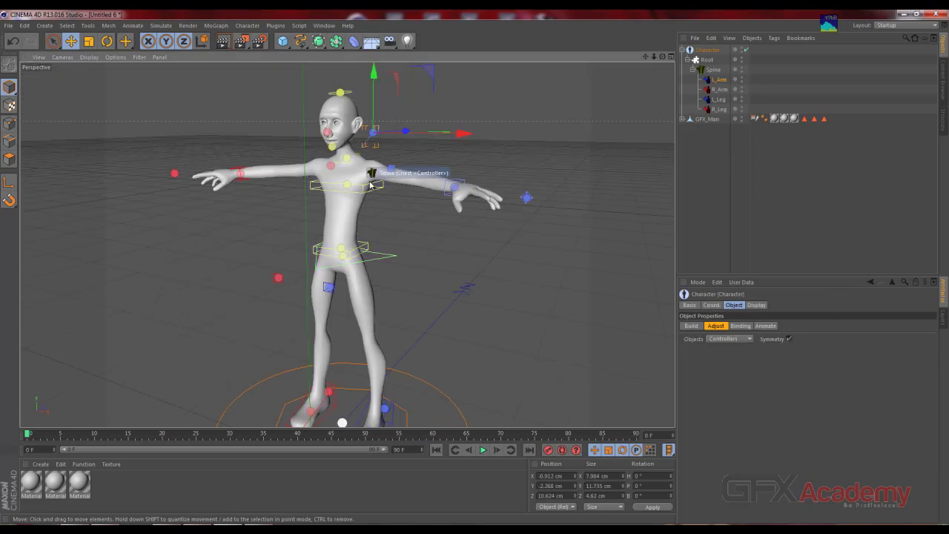
# Step: Move the L_Arm controller lower and outward onto the left shoulder
pyautogui.moveTo(370, 184)
pyautogui.keyDown('alt'); pyautogui.mouseDown()
pyautogui.moveTo(446, 115)
pyautogui.moveTo(287, 146)
pyautogui.mouseUp(); pyautogui.keyUp('alt')
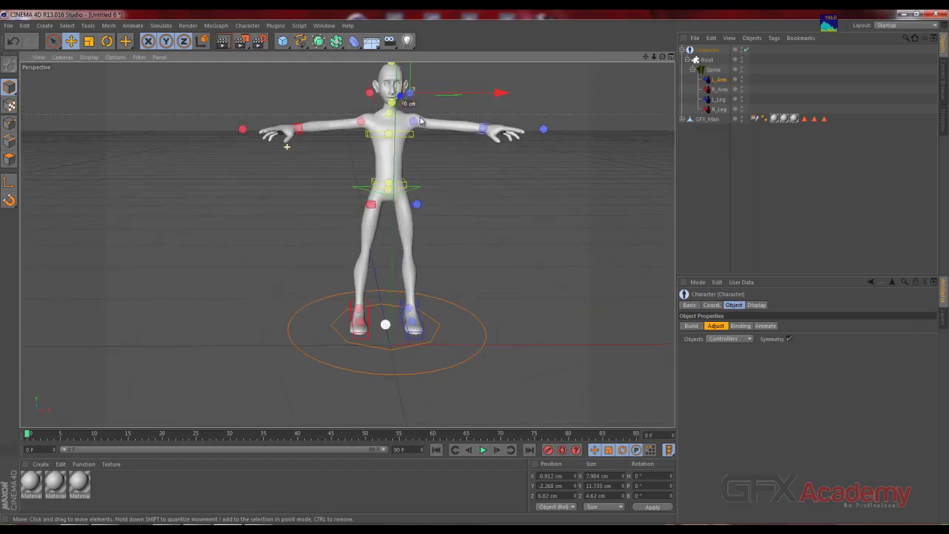
pyautogui.middleClick(419, 120)
pyautogui.middleClick(263, 162)
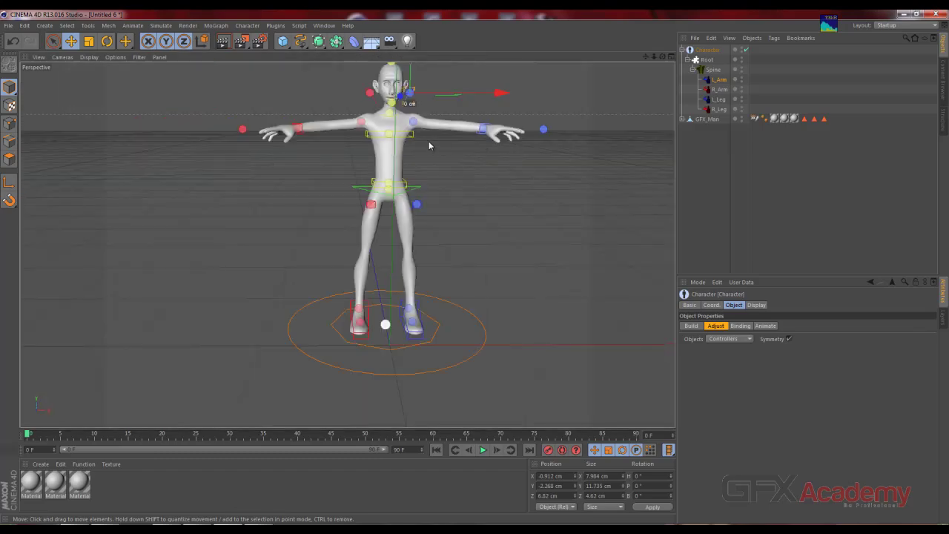
pyautogui.moveTo(429, 145)
pyautogui.keyDown('alt'); pyautogui.mouseDown(button='right')
pyautogui.moveTo(414, 248)
pyautogui.moveTo(438, 232)
pyautogui.moveTo(419, 179)
pyautogui.moveTo(299, 197)
pyautogui.moveTo(338, 163)
pyautogui.mouseUp(button='right'); pyautogui.keyUp('alt')
pyautogui.moveTo(372, 86); pyautogui.dragTo(410, 130)
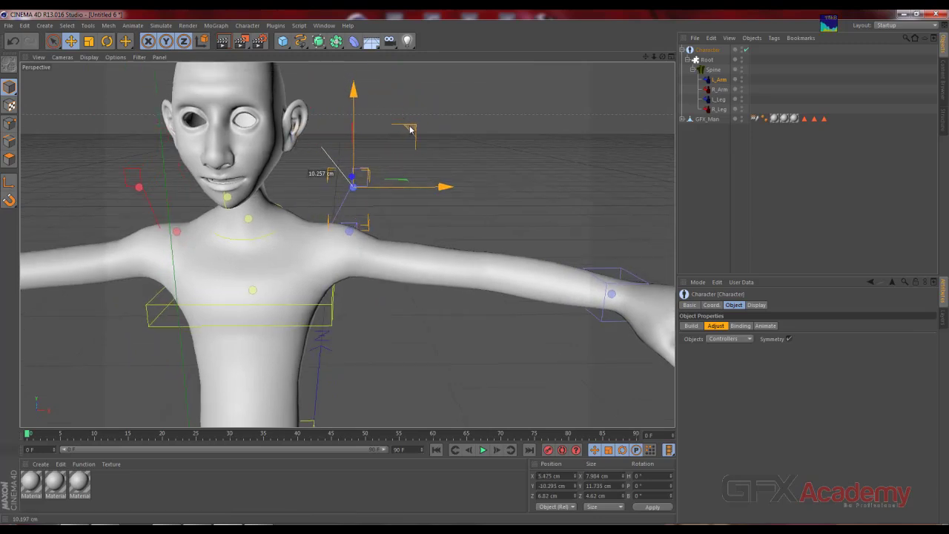
# Step: Orbit around the whole character to check the adjusted rig controllers
pyautogui.moveTo(410, 129)
pyautogui.keyDown('alt'); pyautogui.mouseDown()
pyautogui.moveTo(181, 209)
pyautogui.moveTo(52, 207)
pyautogui.moveTo(243, 250)
pyautogui.moveTo(354, 225)
pyautogui.moveTo(169, 229)
pyautogui.moveTo(289, 185)
pyautogui.moveTo(483, 144)
pyautogui.moveTo(421, 157)
pyautogui.mouseUp(); pyautogui.keyUp('alt')
pyautogui.keyDown('alt'); pyautogui.moveTo(421, 157); pyautogui.dragTo(265, 318, button='right'); pyautogui.keyUp('alt')
pyautogui.moveTo(265, 318)
pyautogui.keyDown('alt'); pyautogui.mouseDown()
pyautogui.moveTo(391, 127)
pyautogui.moveTo(388, 233)
pyautogui.moveTo(419, 252)
pyautogui.mouseUp(); pyautogui.keyUp('alt')
pyautogui.keyDown('alt'); pyautogui.moveTo(474, 302); pyautogui.dragTo(441, 230); pyautogui.keyUp('alt')
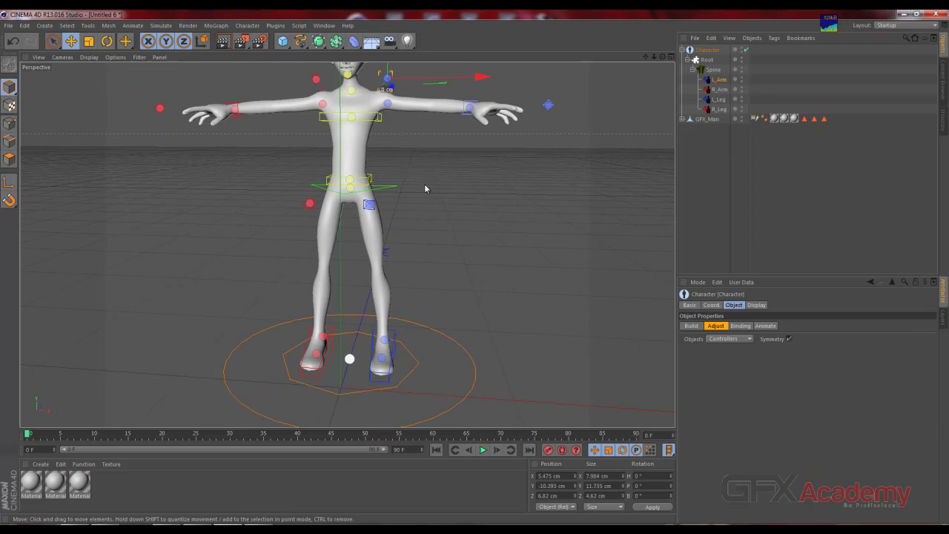
pyautogui.keyDown('alt'); pyautogui.moveTo(424, 184); pyautogui.dragTo(389, 225); pyautogui.keyUp('alt')
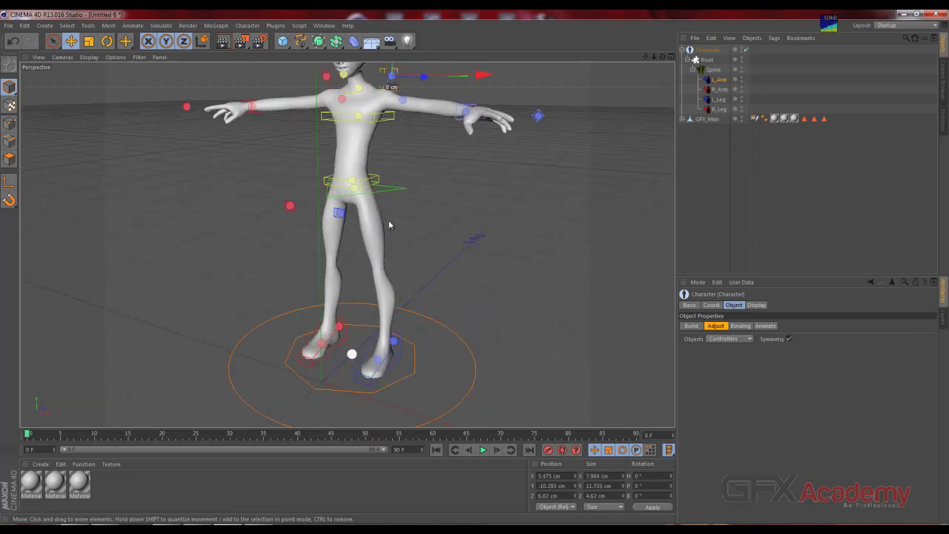